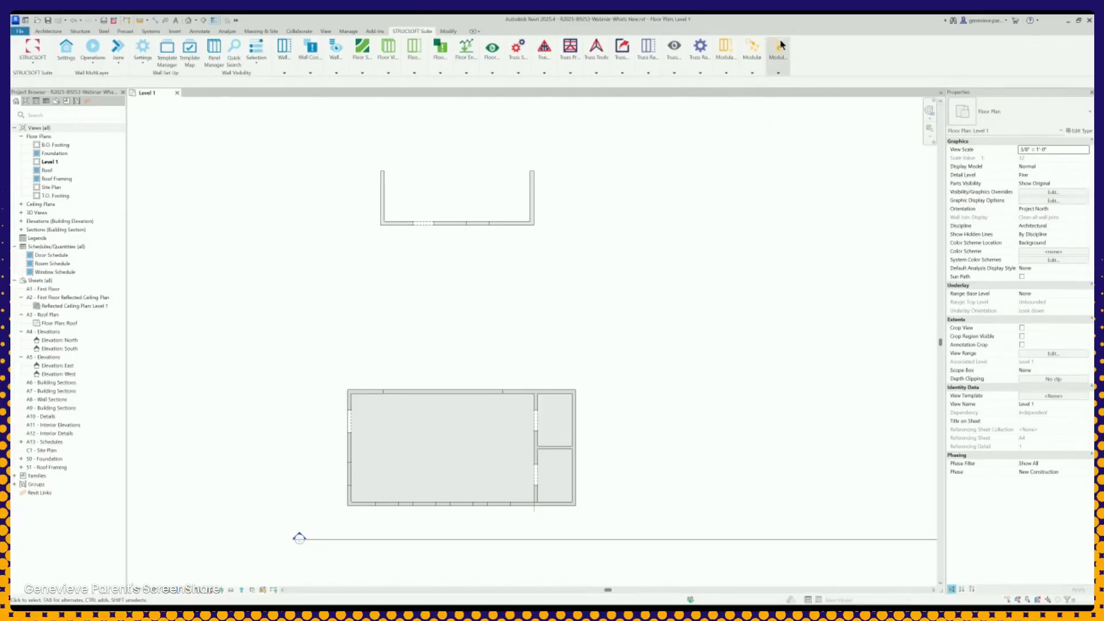
Show only the wall tools of the STRUCSOFT suite and open the wall Template Map.
click(33, 63)
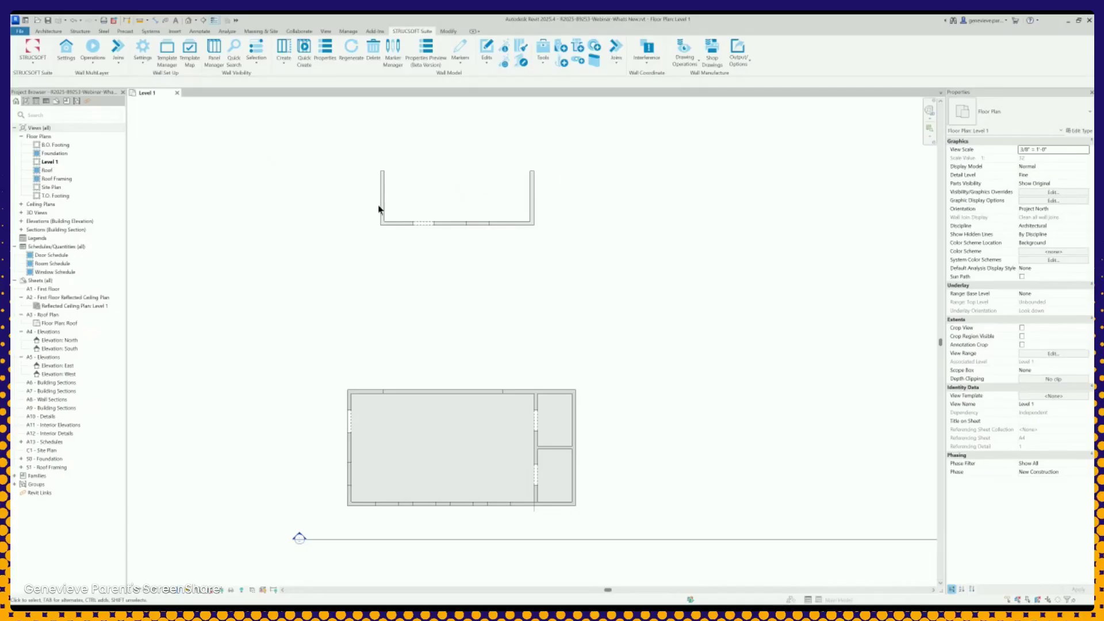
click(189, 63)
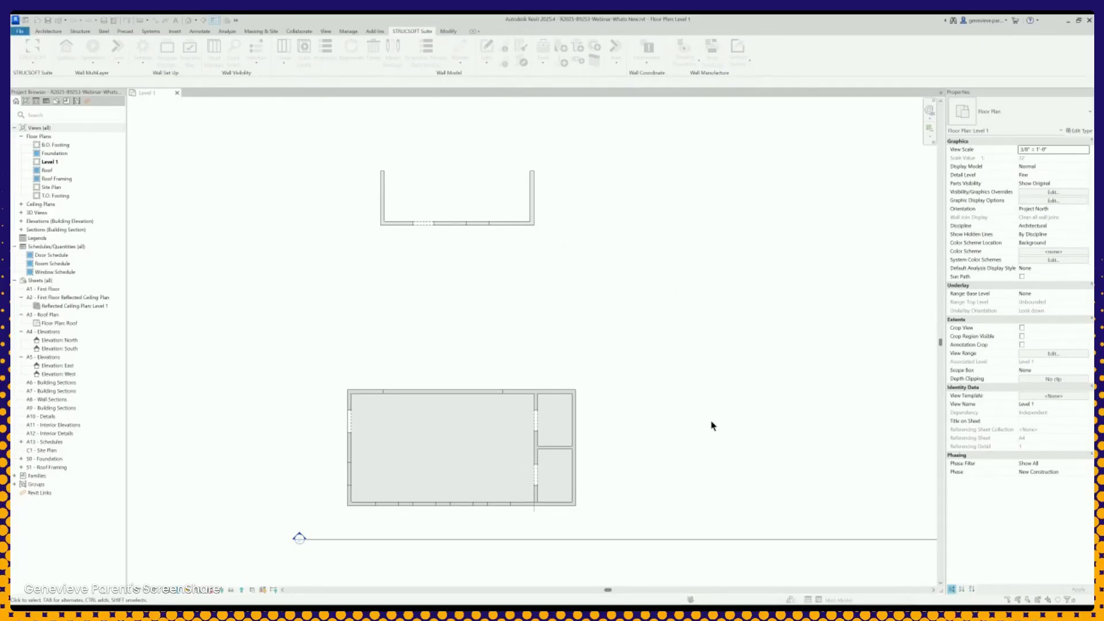
Try to frame the U-shaped group of three walls and their openings with Quick Create.
scroll(471, 289, up, 1)
middle_drag(471, 288, 543, 374)
scroll(543, 374, down, 1)
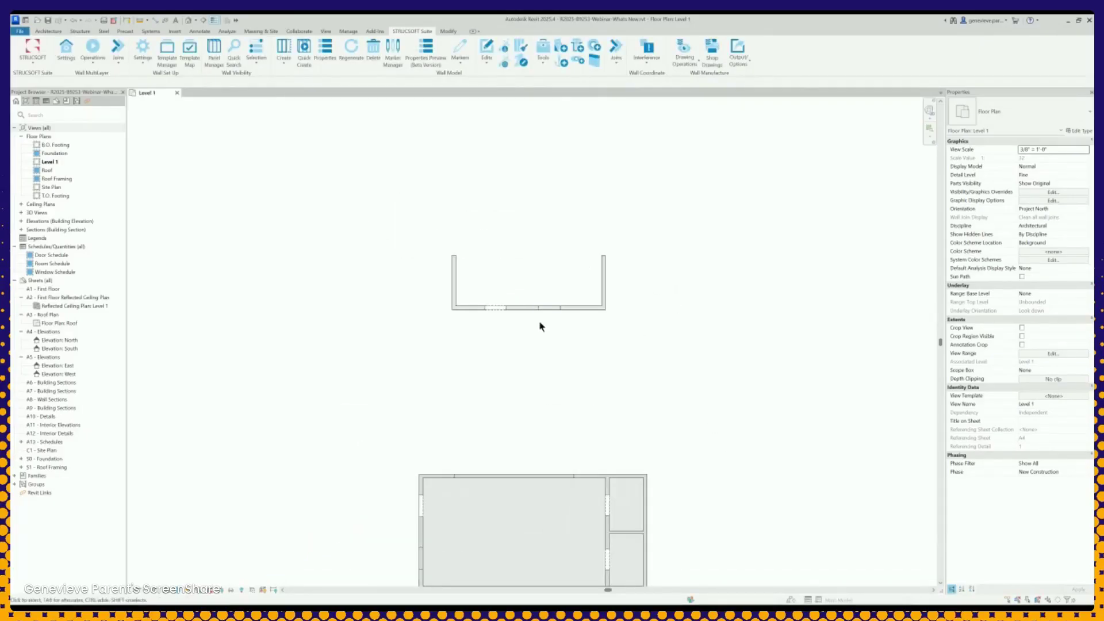
scroll(543, 290, up, 1)
scroll(493, 279, up, 3)
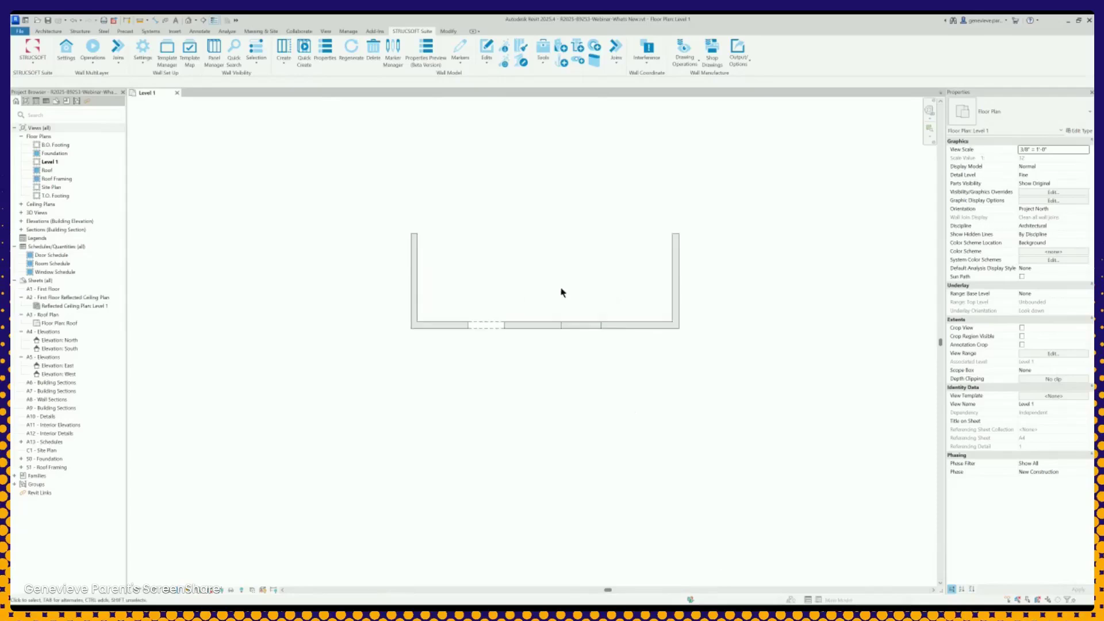
middle_drag(562, 292, 557, 302)
drag(710, 401, 238, 170)
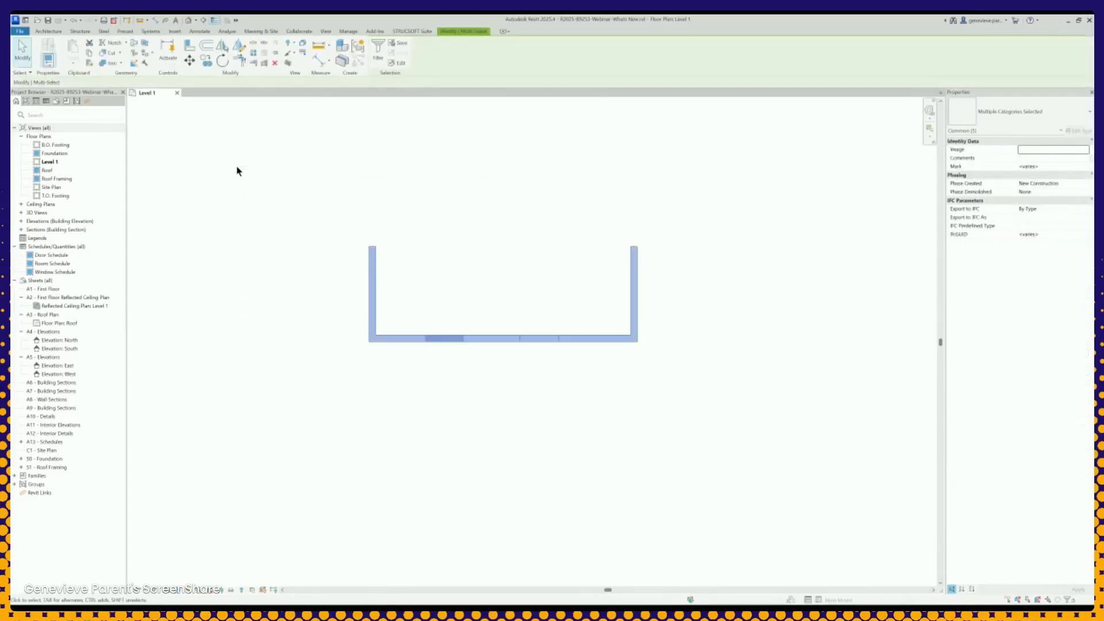
click(408, 32)
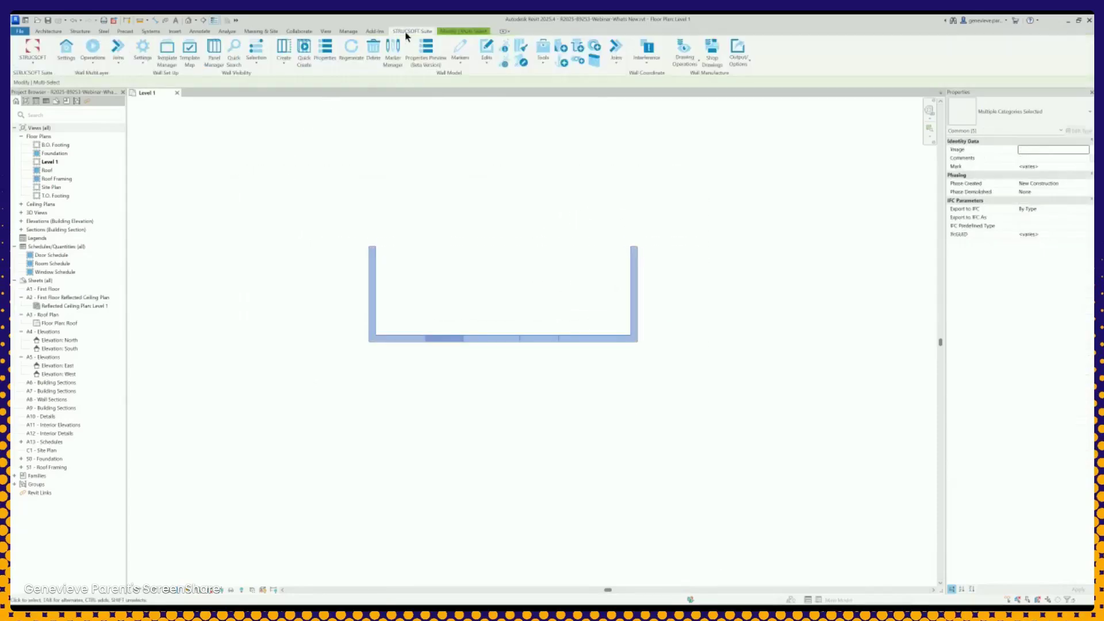
click(304, 52)
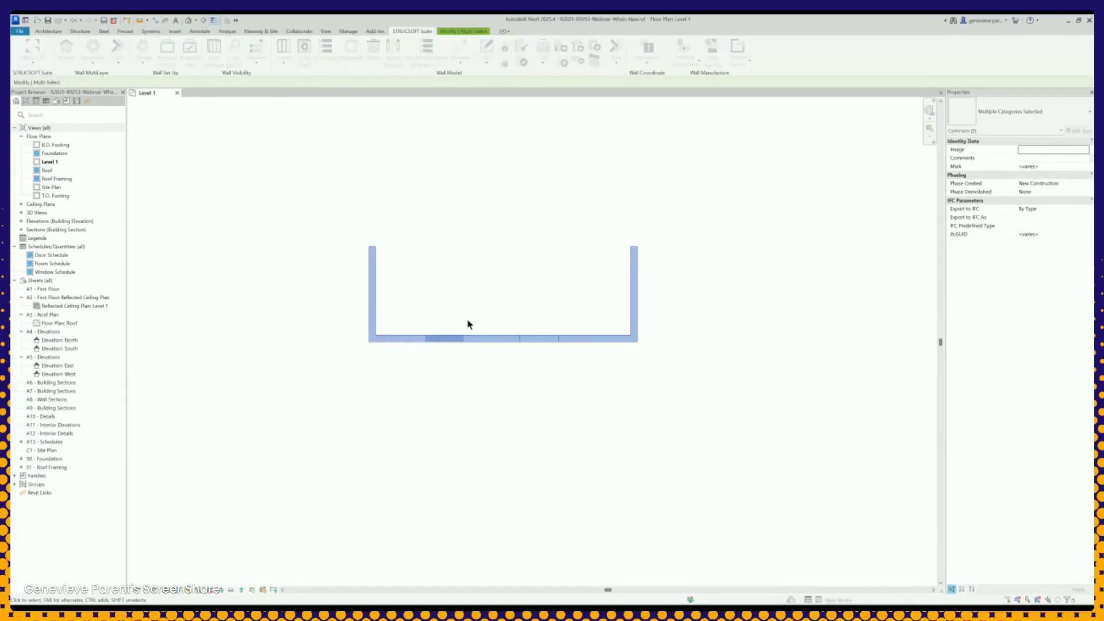
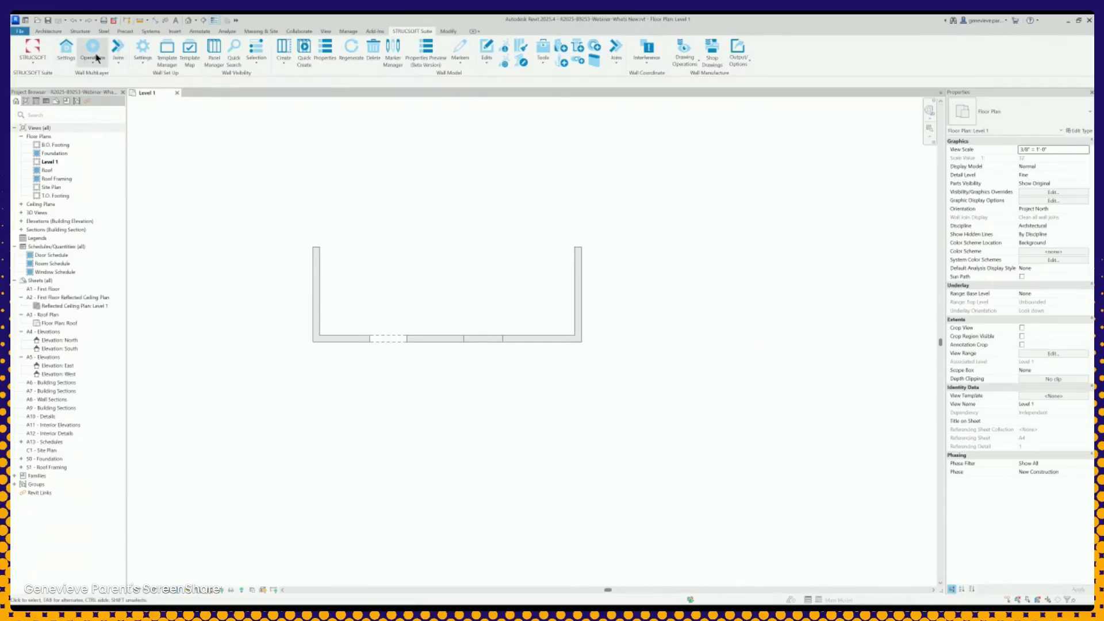
Check the wall Template Map and frame all three walls of the U-shaped layout with Quick Create.
click(191, 60)
drag(667, 400, 251, 208)
click(404, 32)
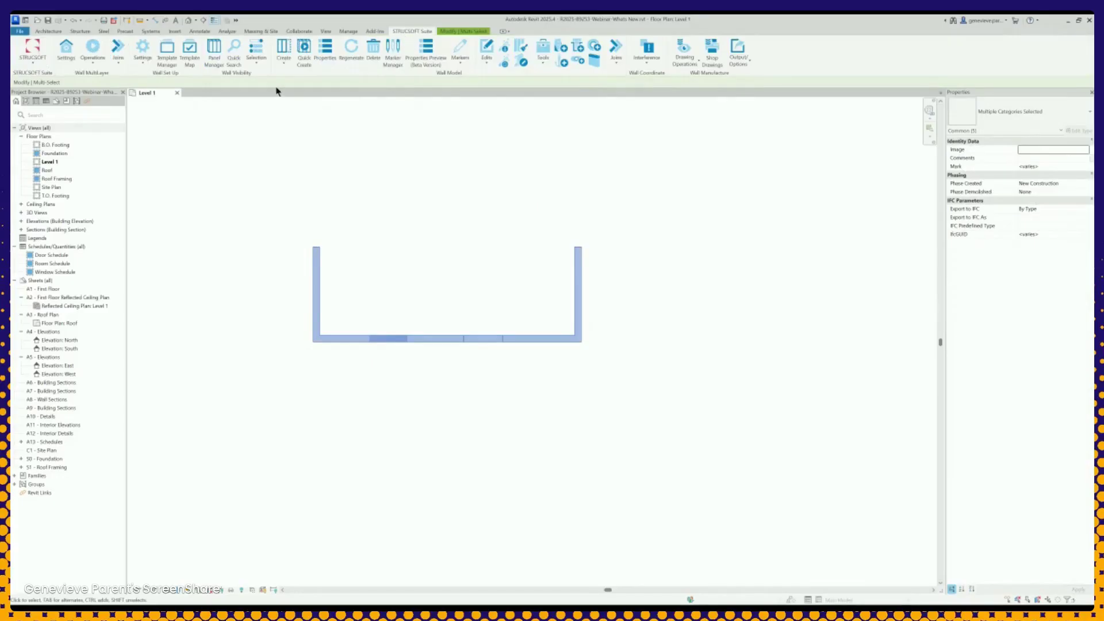
click(304, 58)
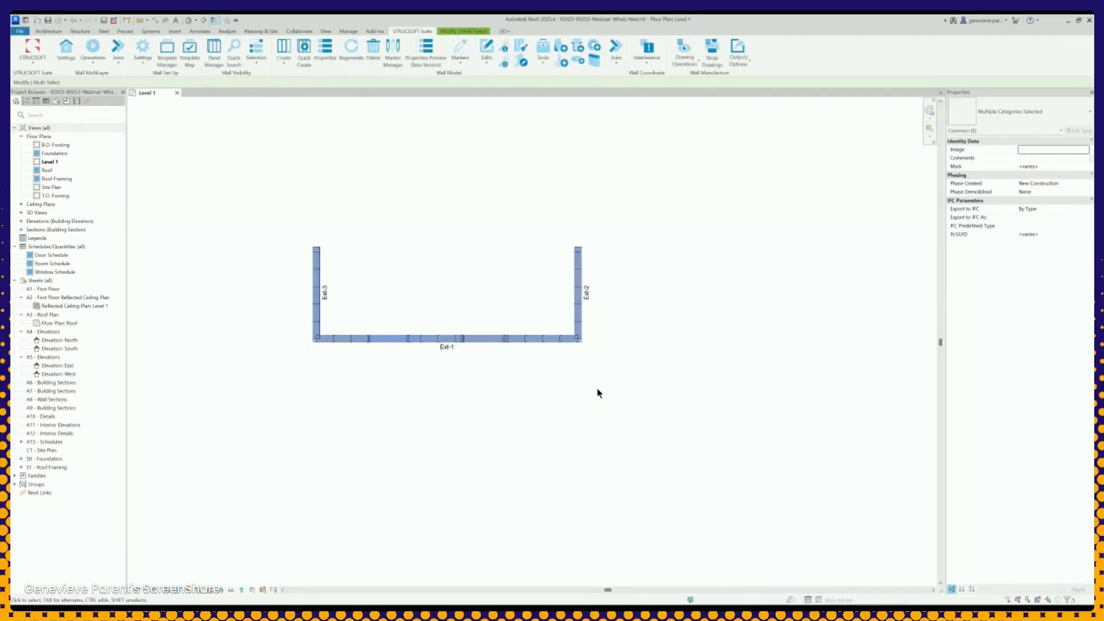
scroll(483, 402, up, 4)
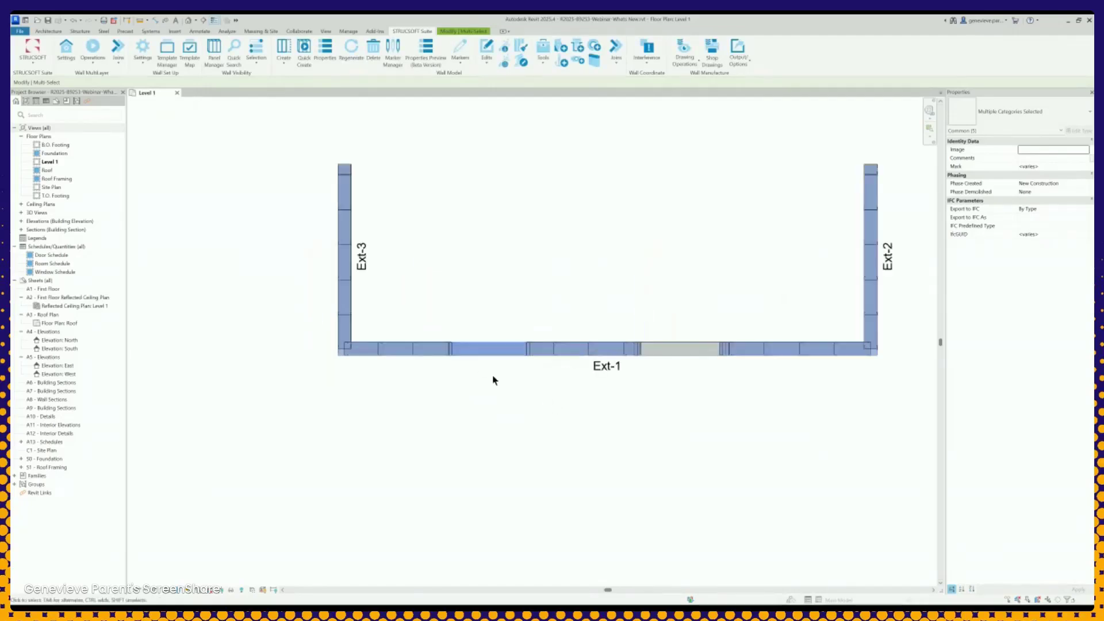
scroll(483, 371, up, 2)
click(564, 432)
middle_drag(584, 437, 461, 479)
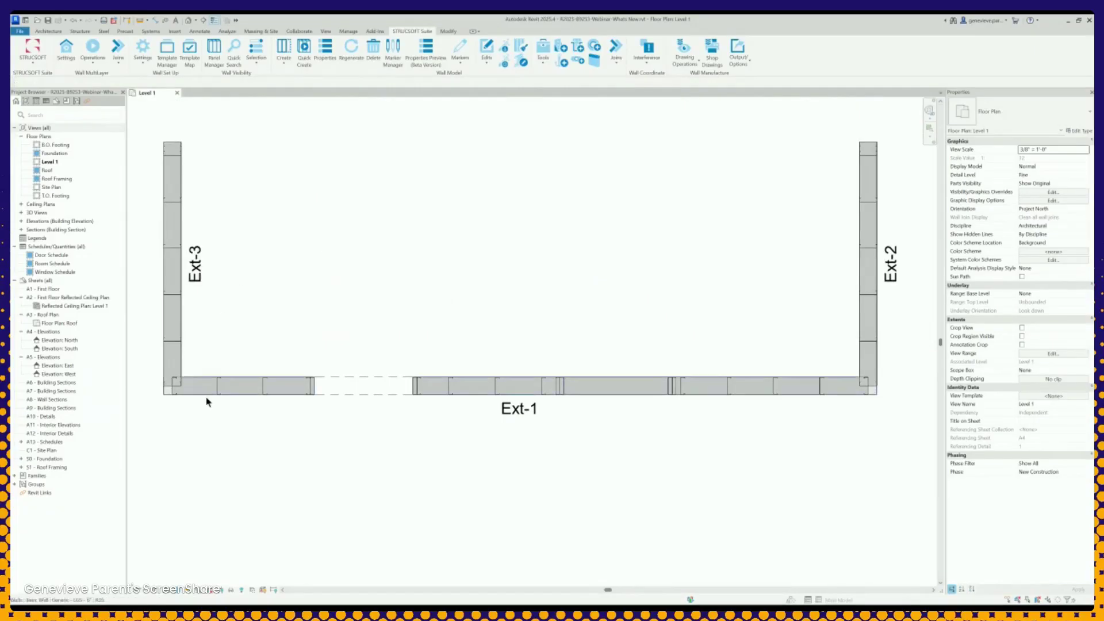
View the Properties Preview (Beta Version) for the horizontal wall Ext-1 and close it.
click(244, 393)
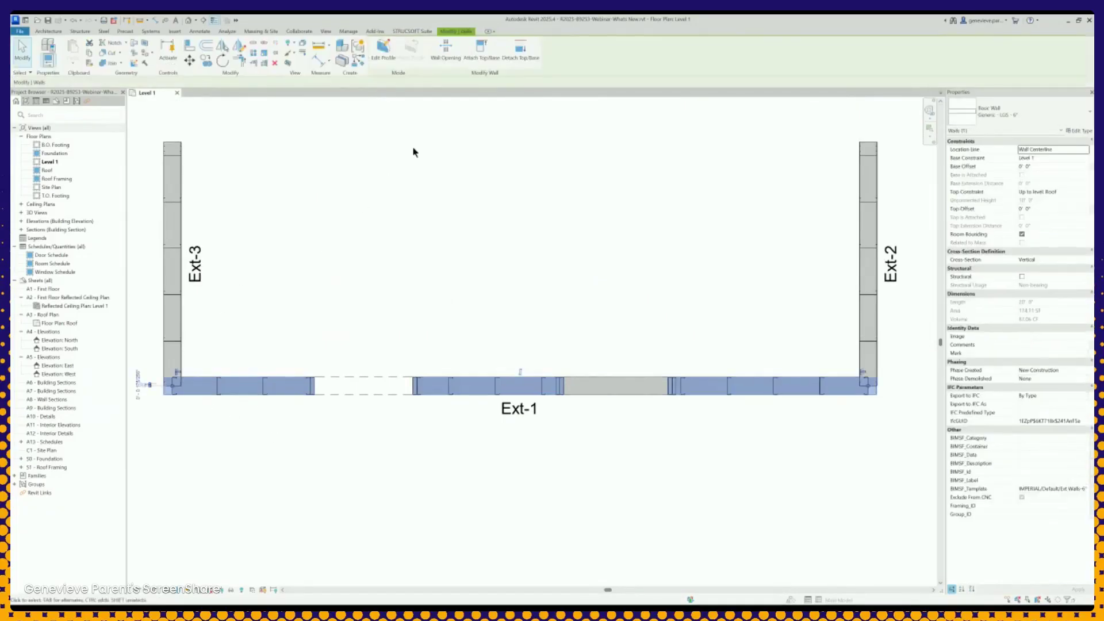
click(411, 32)
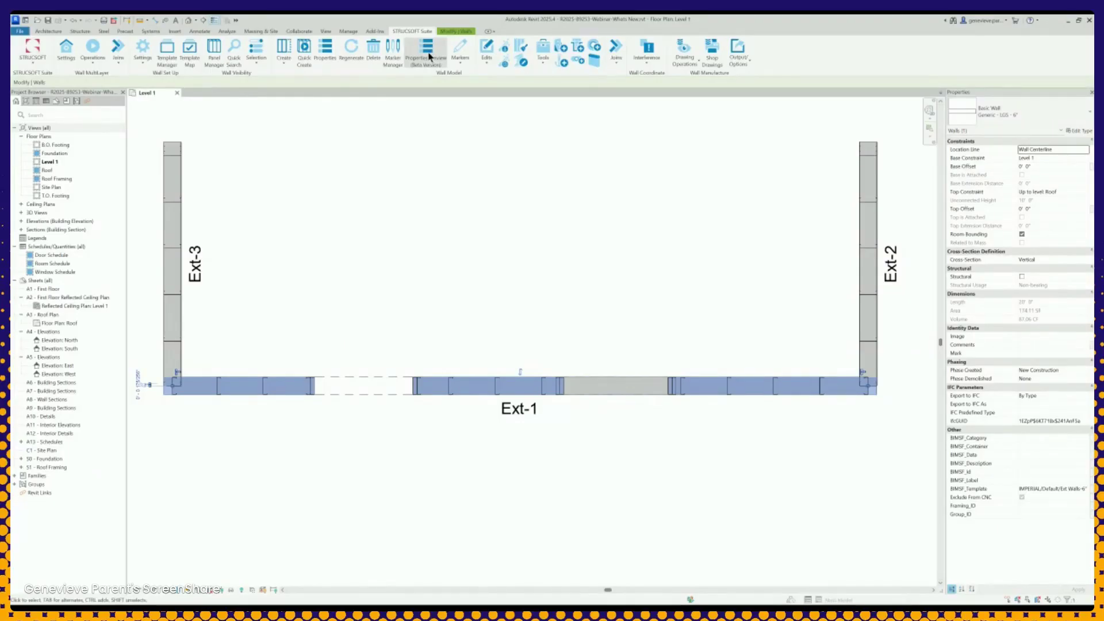
click(427, 54)
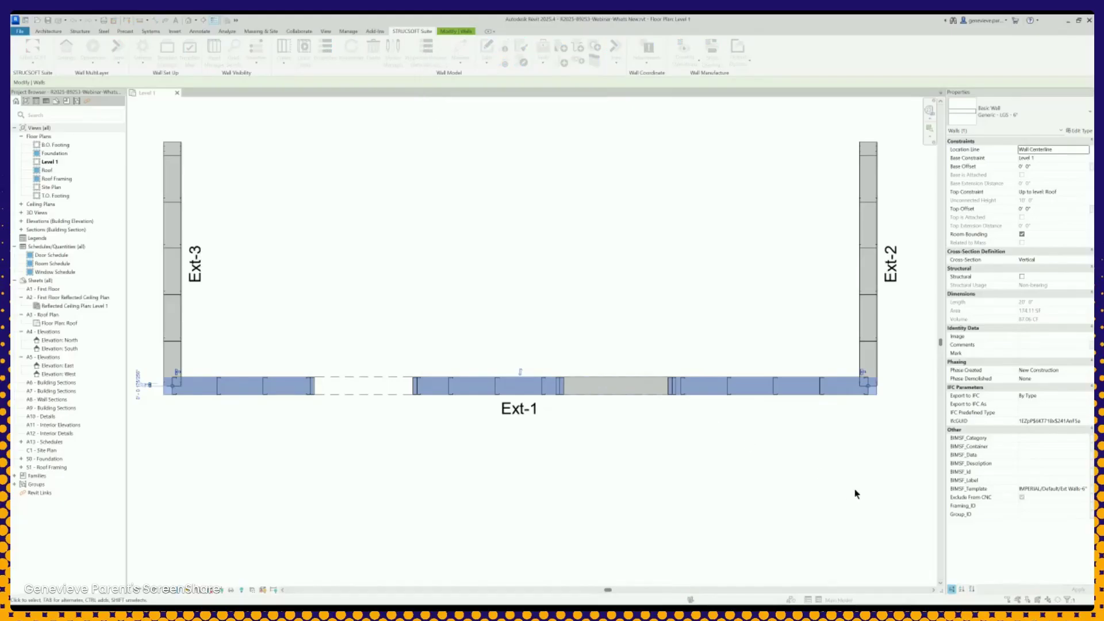
click(907, 127)
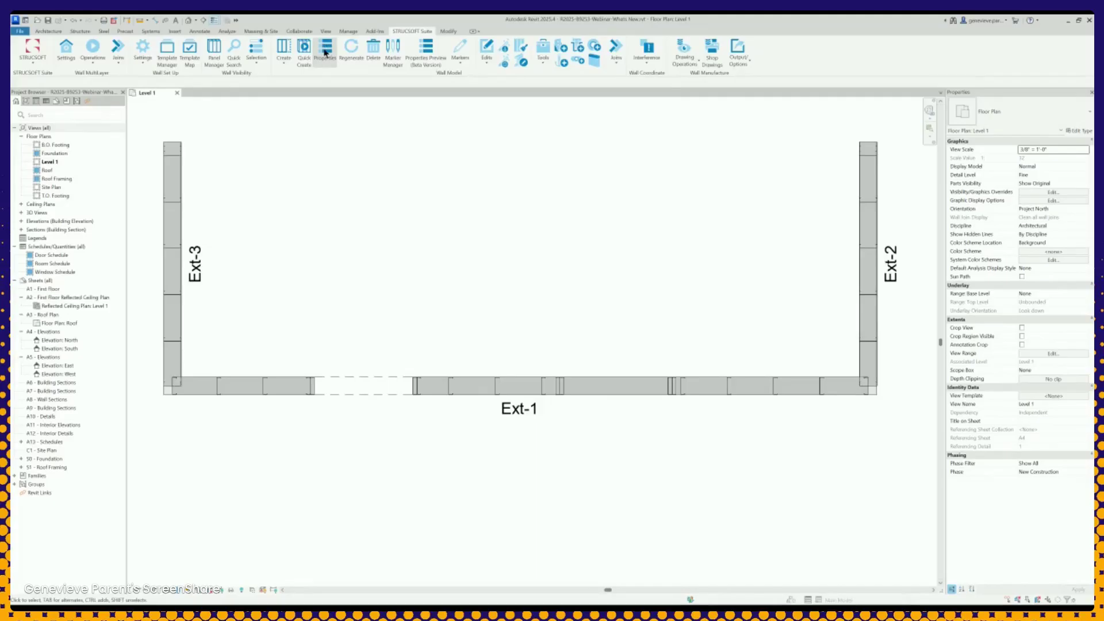
Reopen the Properties Preview for wall Ext-1 to review its framing settings.
click(295, 367)
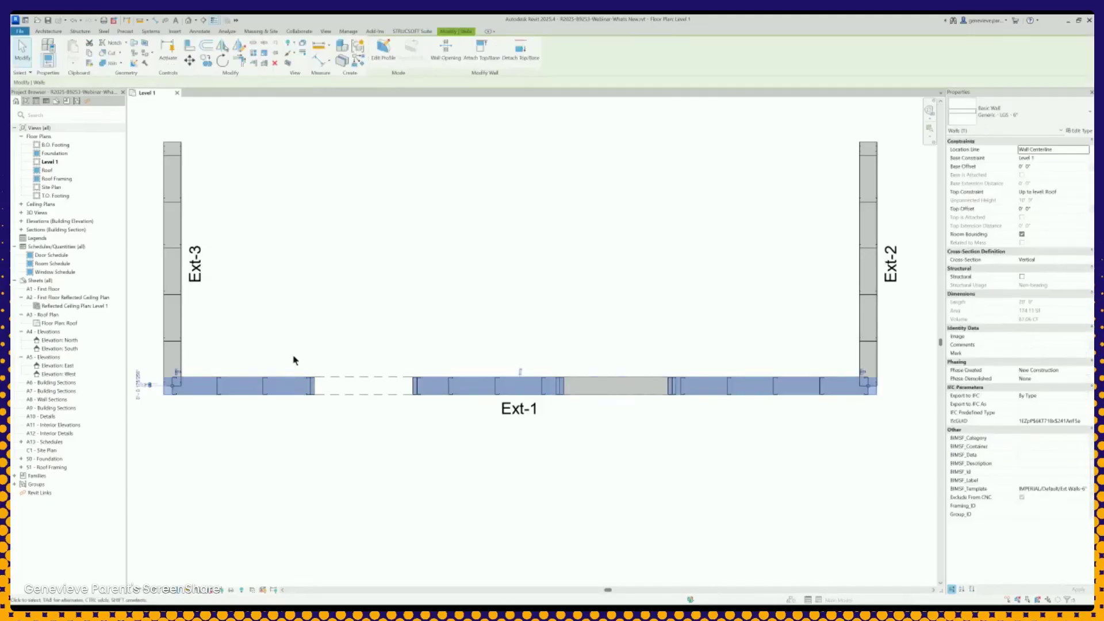
click(412, 31)
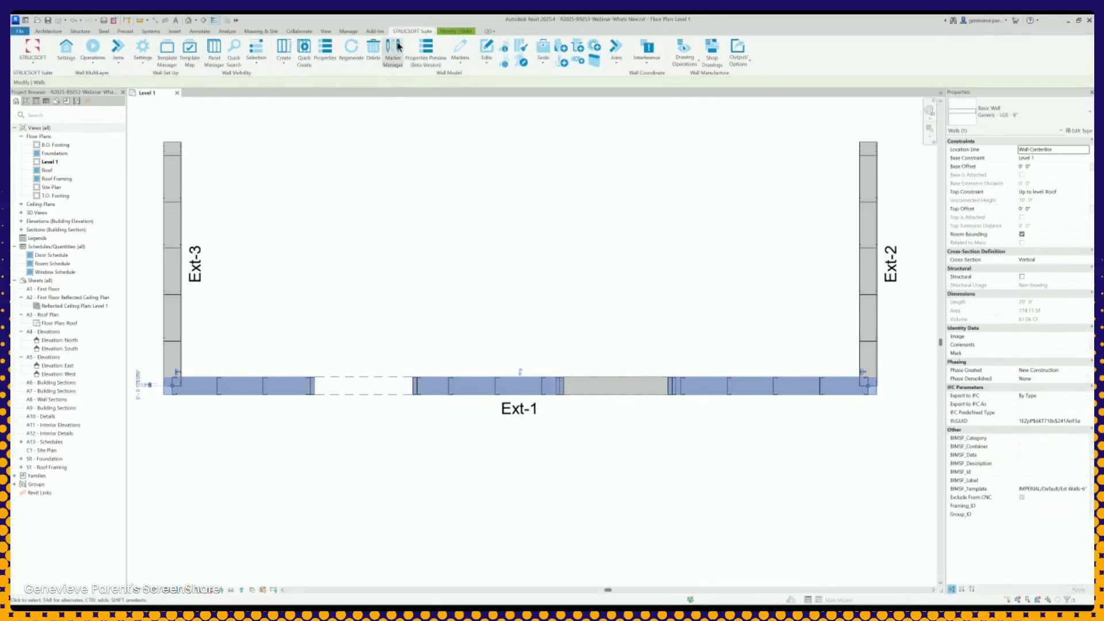
click(426, 54)
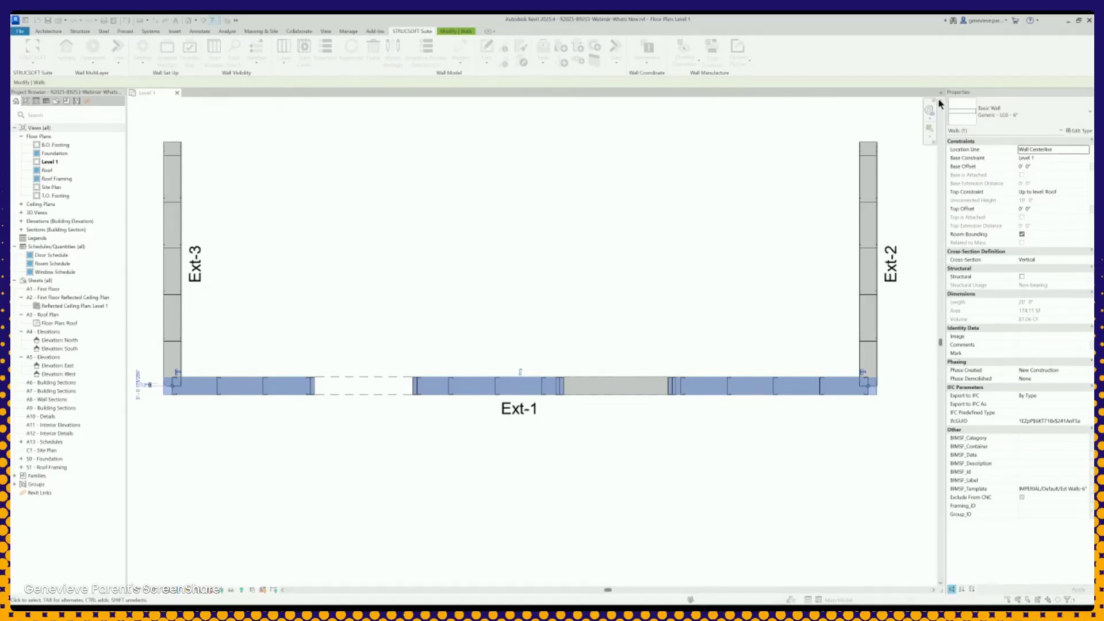
click(655, 357)
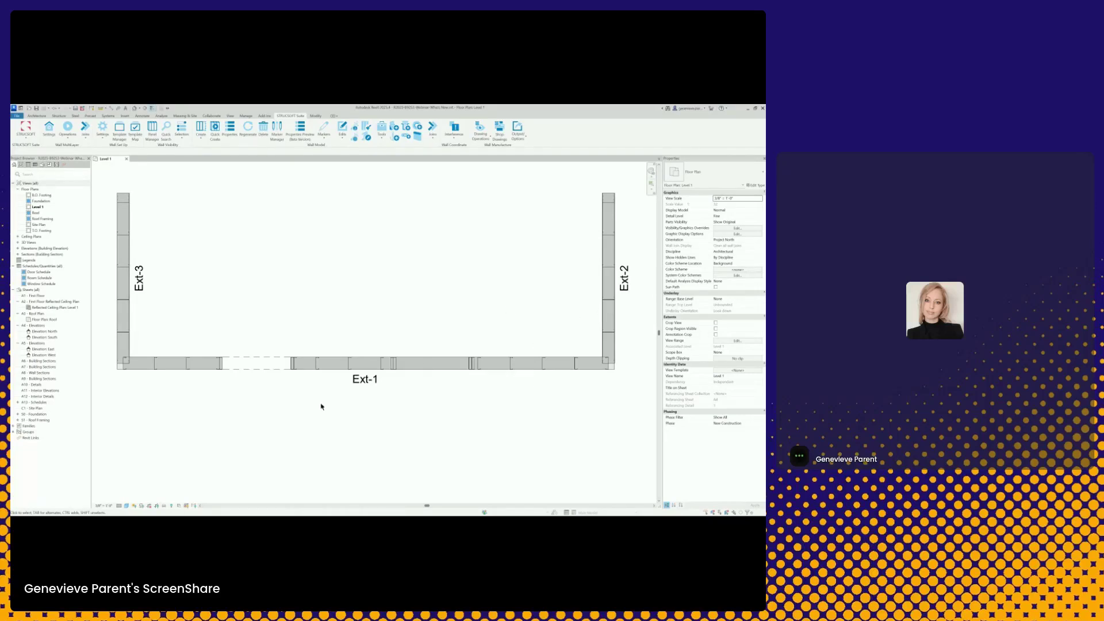
Examine the framing layout of wall Ext-1 around its door opening and its corner with Ext-3.
scroll(244, 305, down, 2)
scroll(310, 315, up, 1)
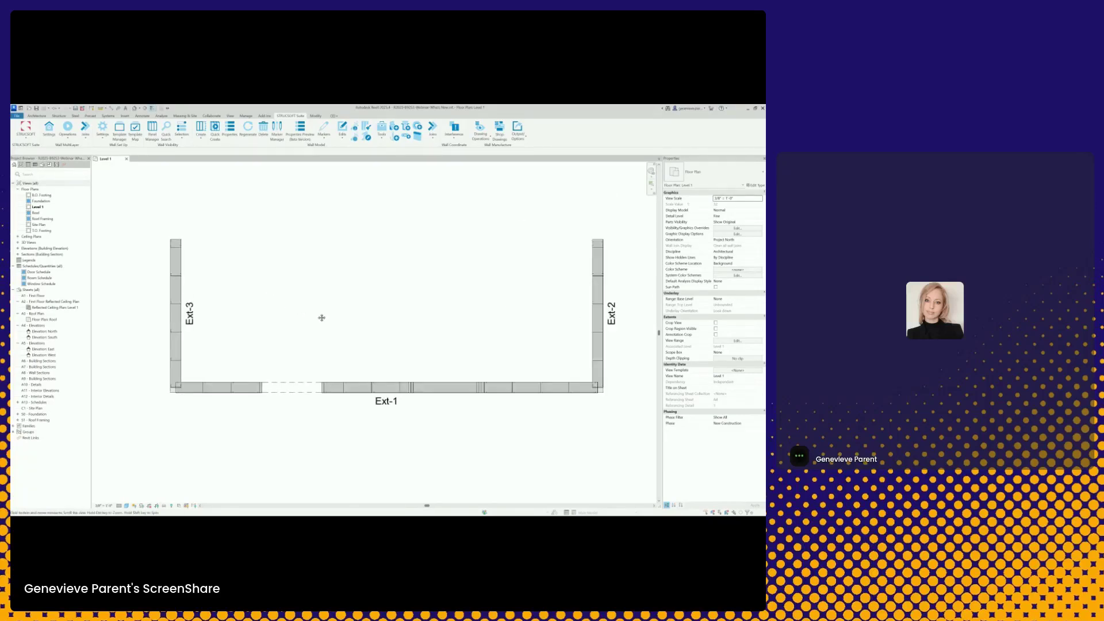
scroll(315, 322, down, 1)
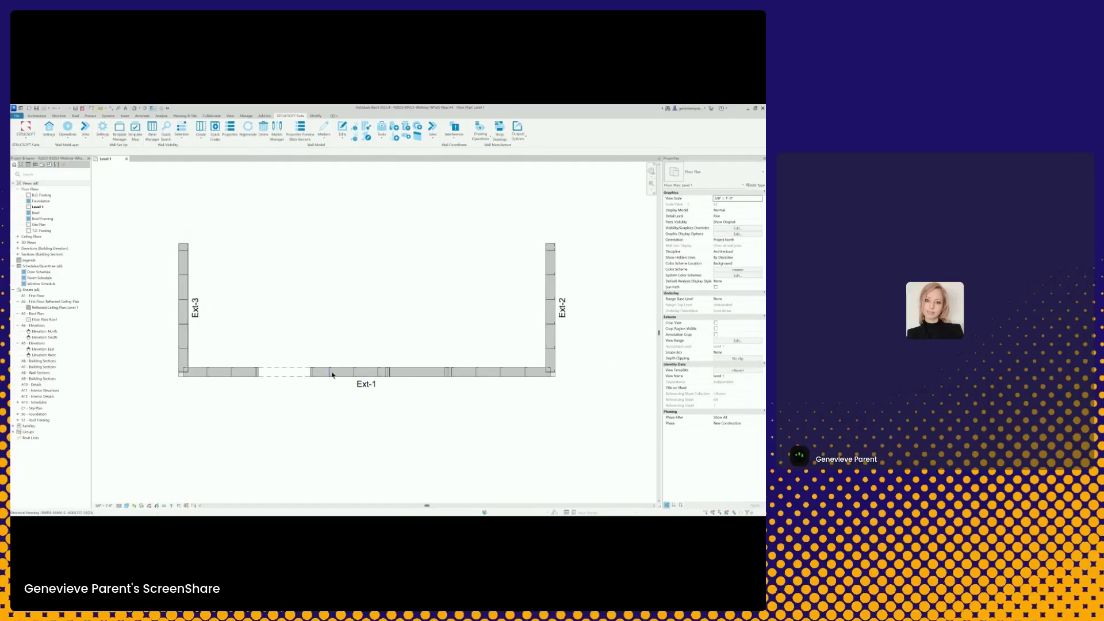
scroll(253, 385, up, 1)
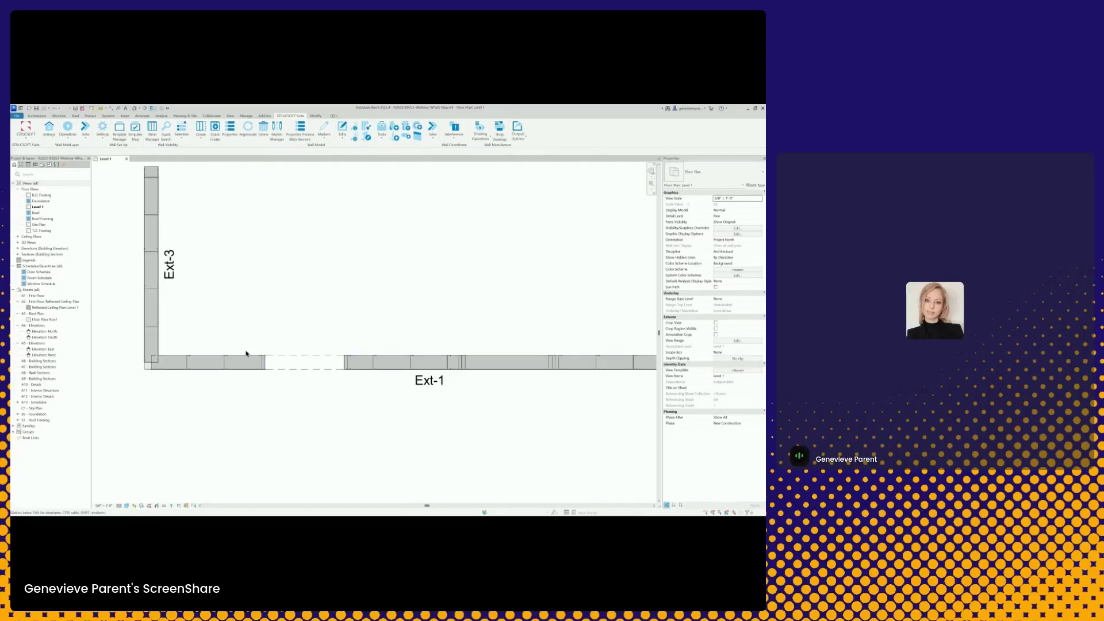
scroll(236, 356, up, 1)
middle_drag(237, 355, 257, 338)
scroll(277, 320, down, 1)
scroll(256, 337, down, 1)
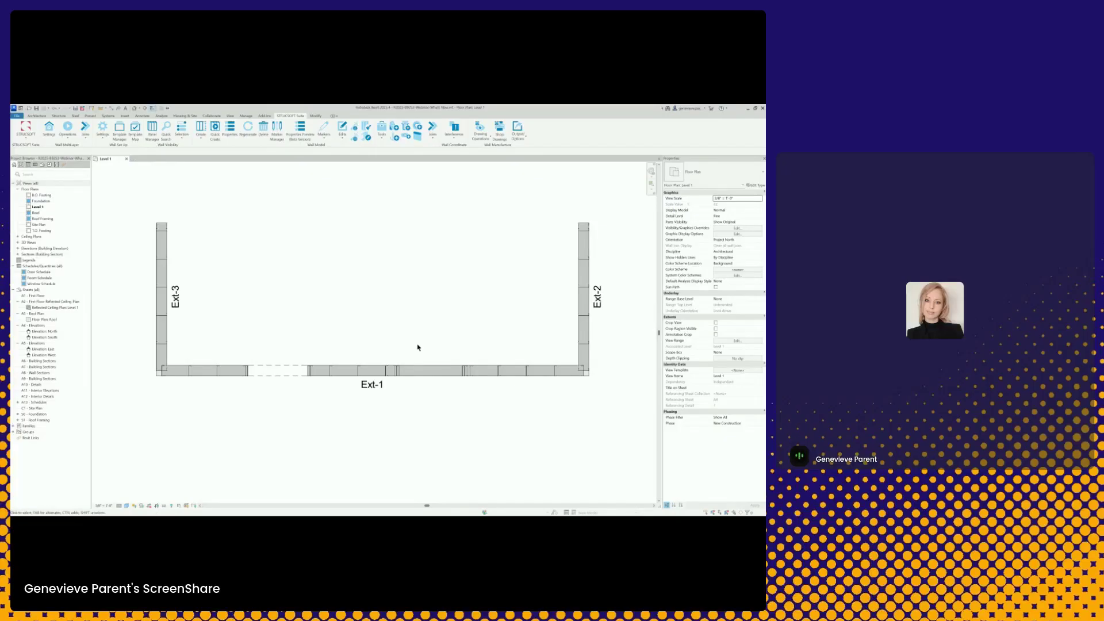
Review the panel properties of wall Ext-1 in the Properties Preview, and clear the wall selection.
click(233, 368)
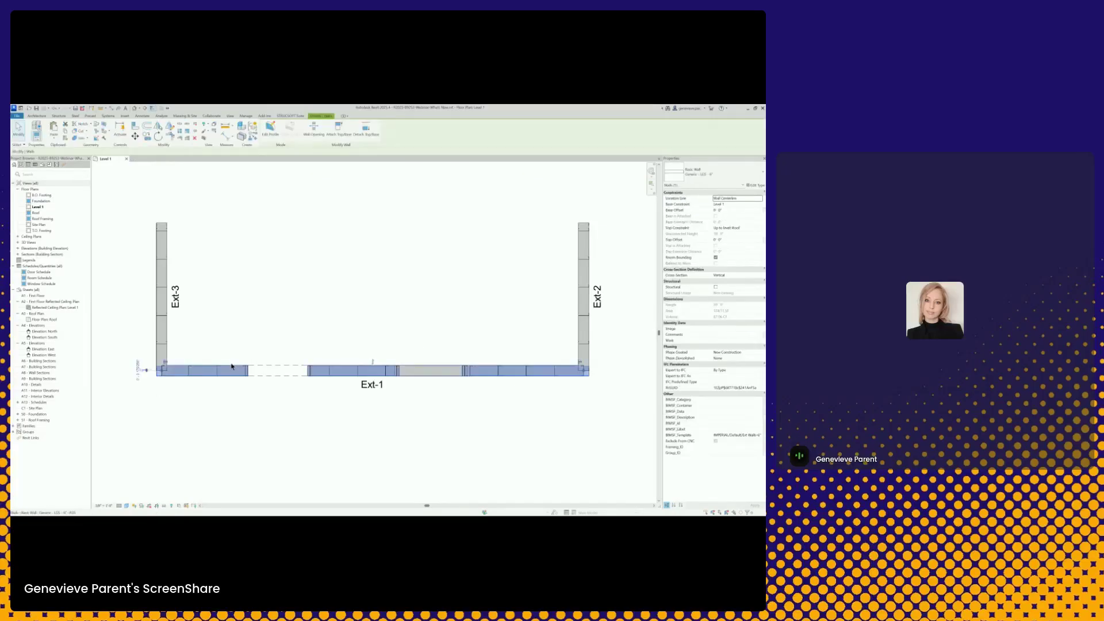
click(291, 116)
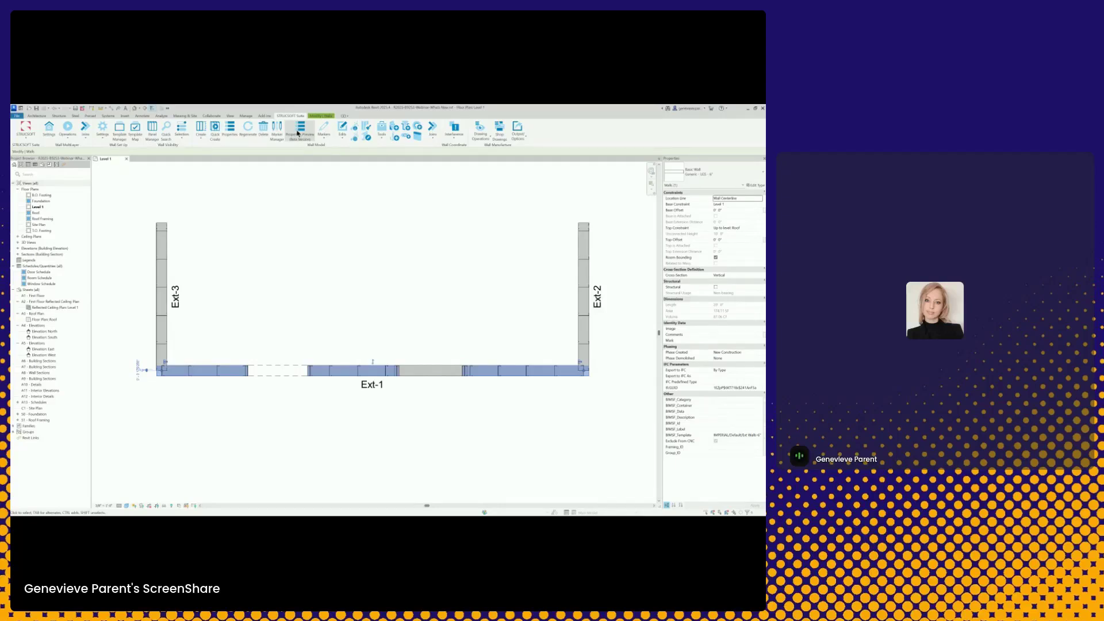
click(298, 133)
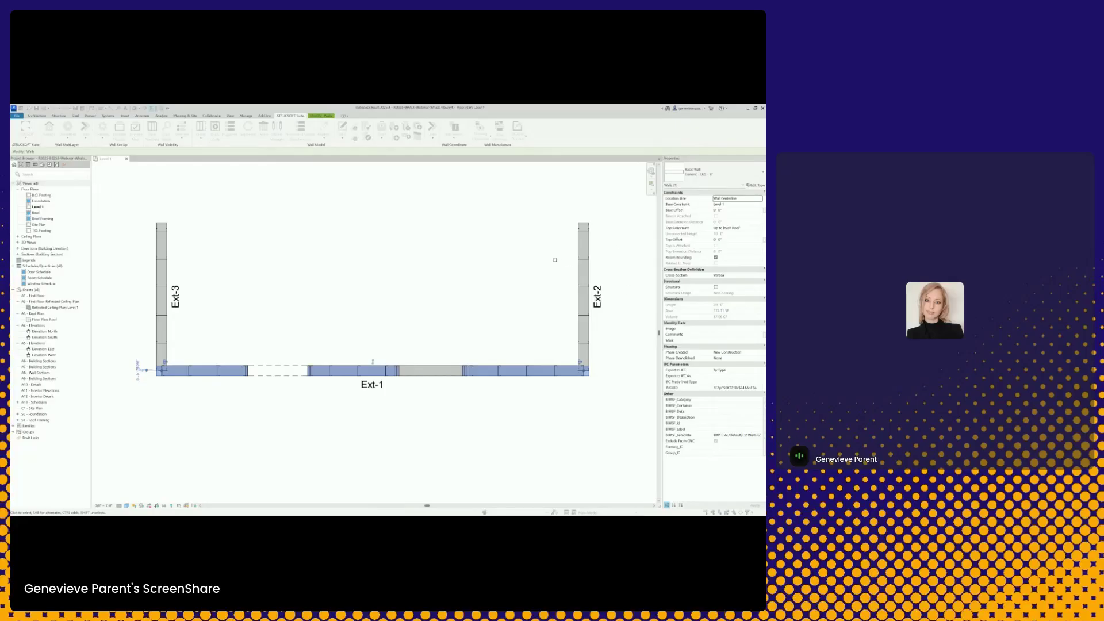
click(627, 243)
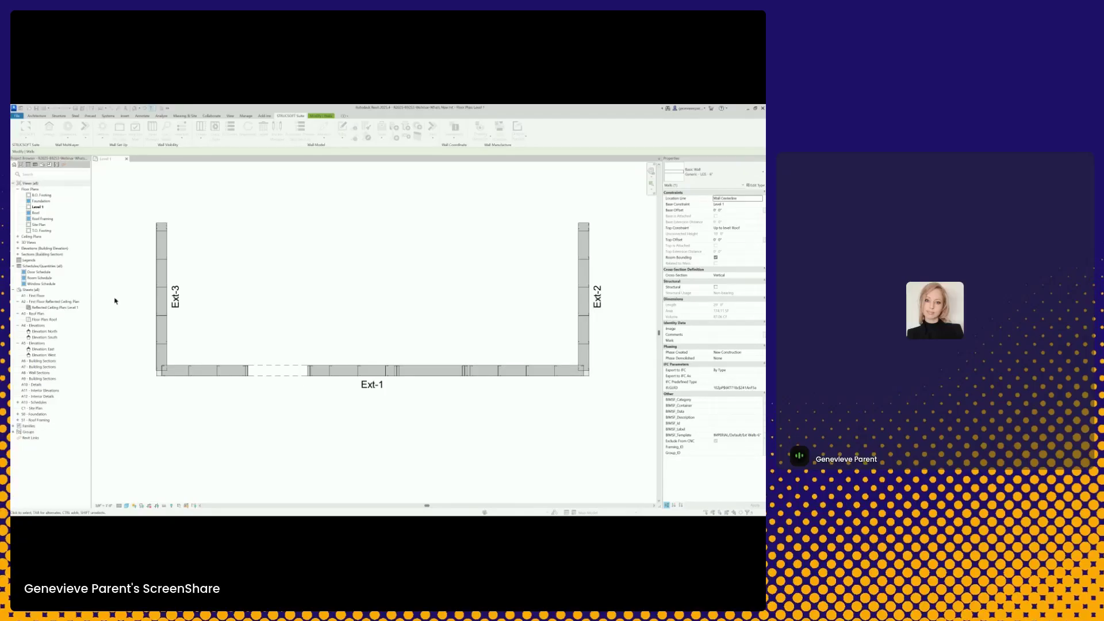
click(342, 382)
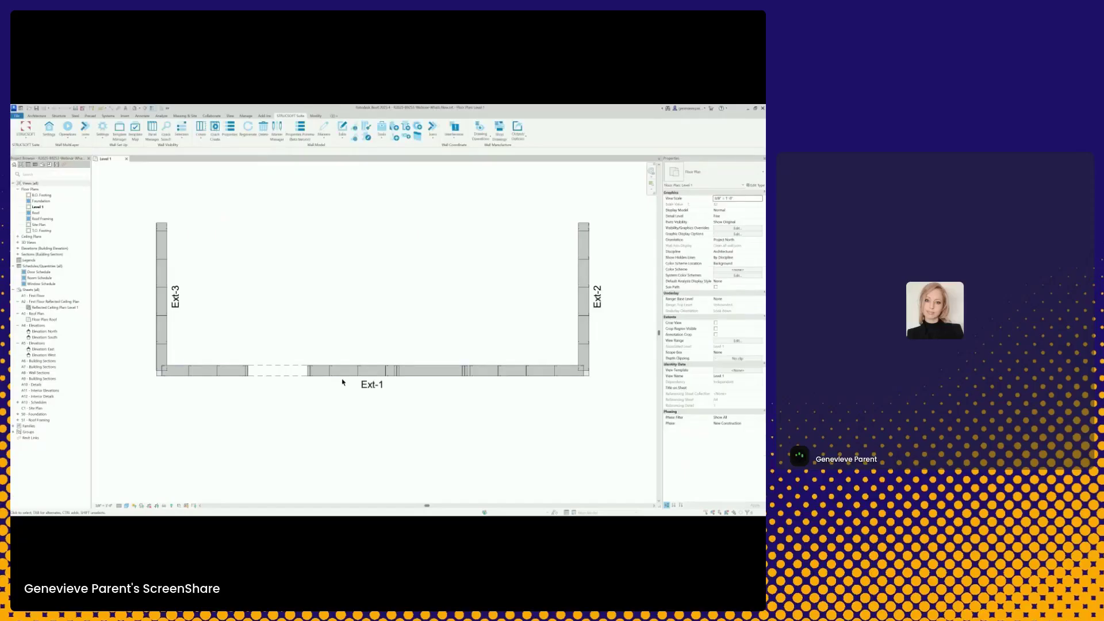
Bring up the Properties Preview of Ext-1 once more, close it, and look over the three framed walls.
click(239, 370)
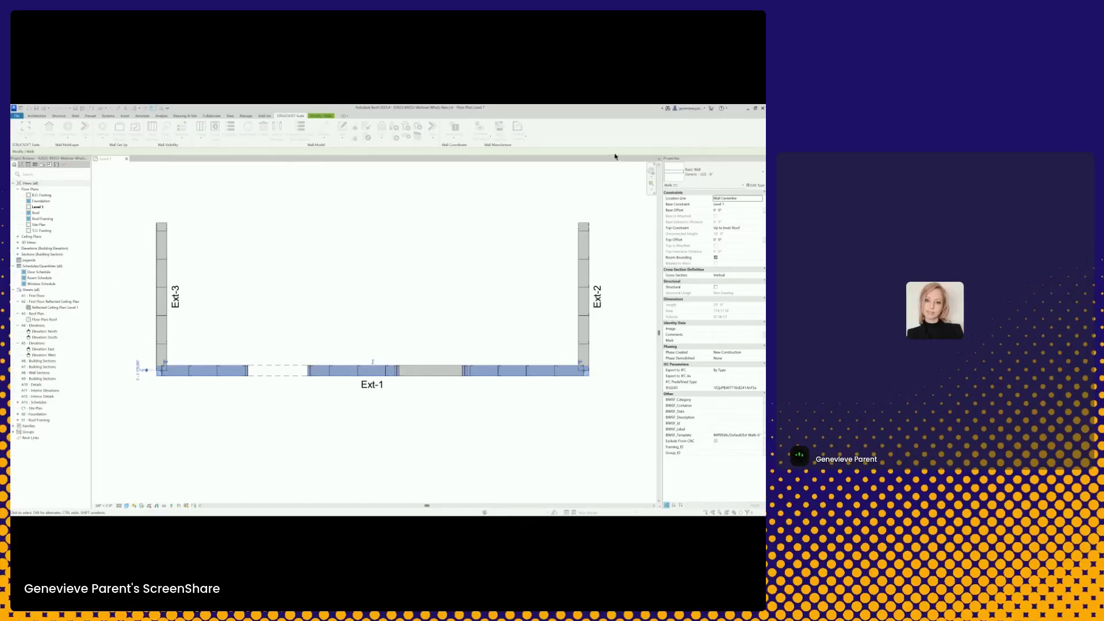
click(366, 281)
scroll(360, 280, down, 2)
middle_drag(360, 280, 335, 280)
scroll(336, 280, down, 1)
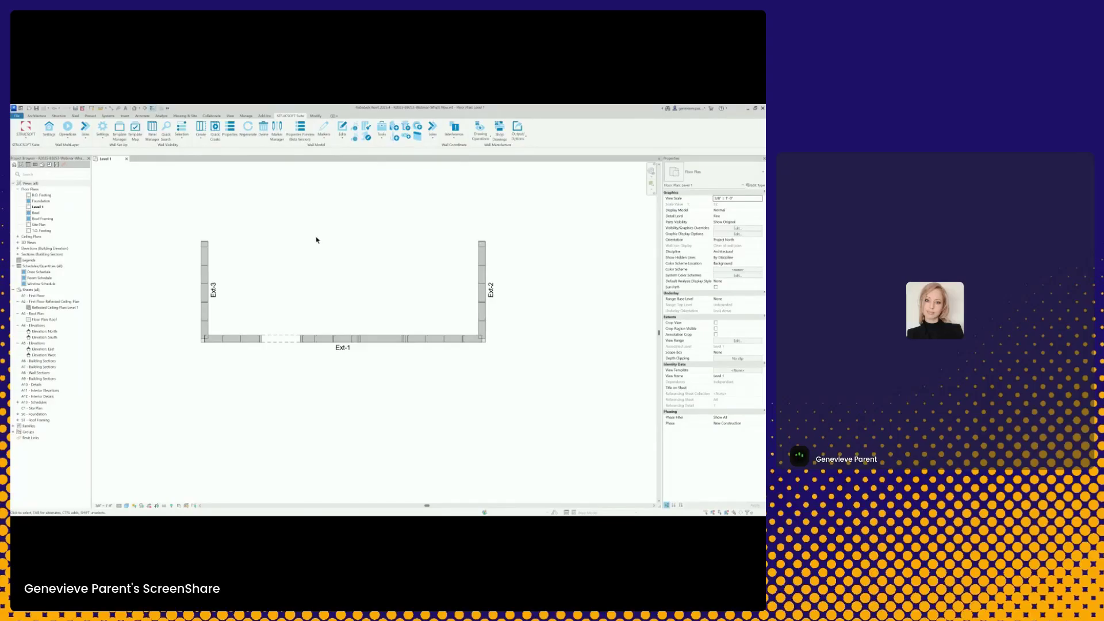
scroll(303, 229, up, 1)
middle_drag(296, 222, 284, 222)
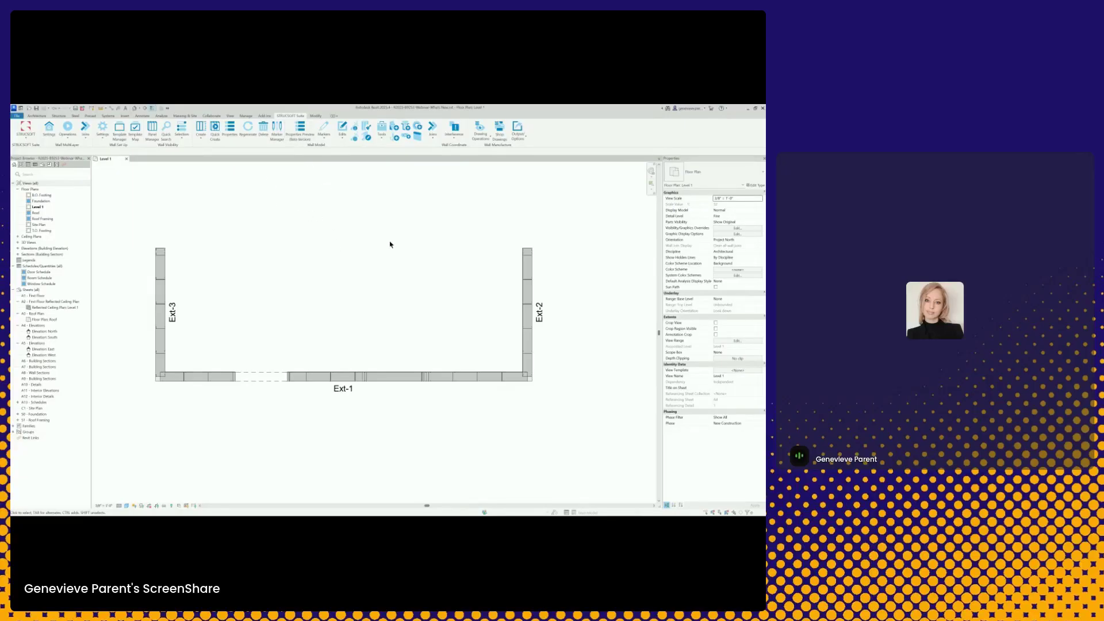
View the Marker Manager and examine the corner where walls Ext-1 and Ext-2 meet.
click(277, 131)
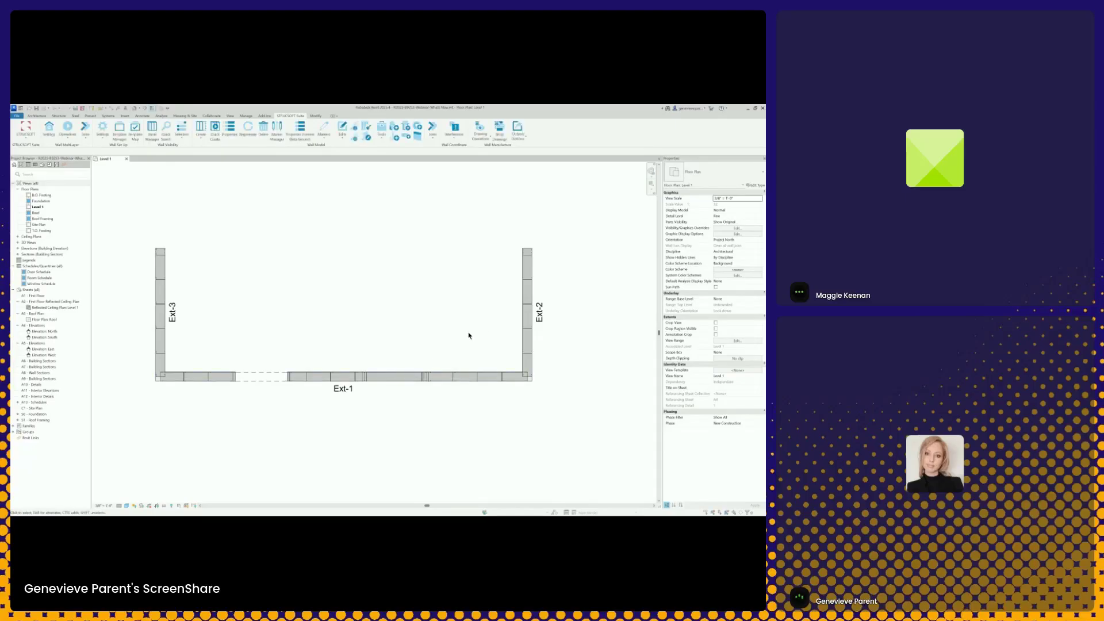
scroll(467, 334, down, 3)
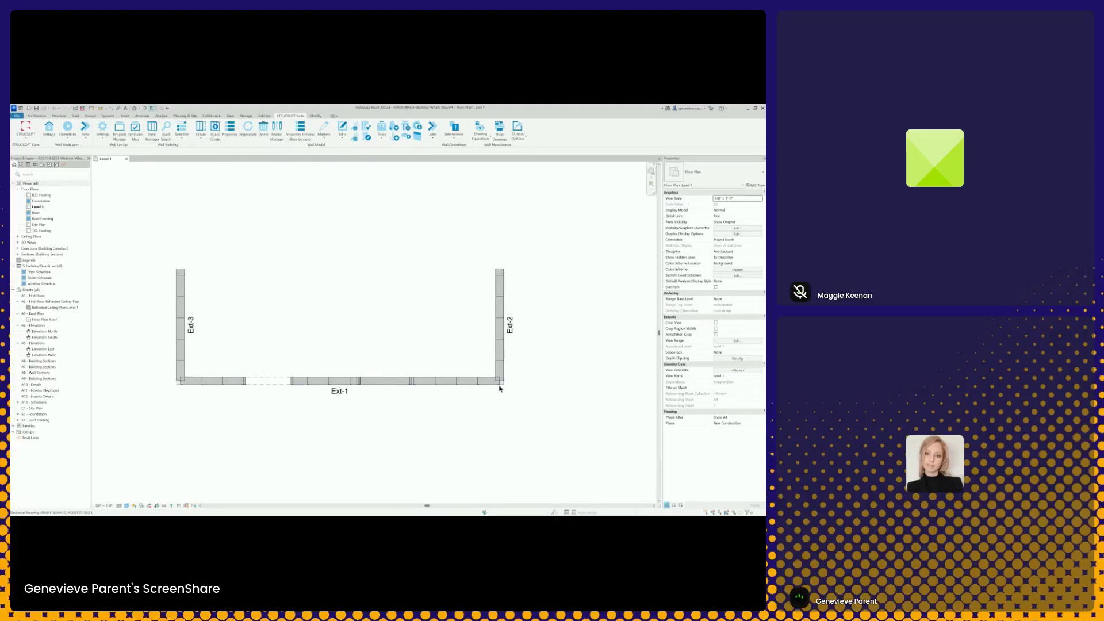
scroll(501, 385, up, 2)
middle_drag(466, 360, 433, 362)
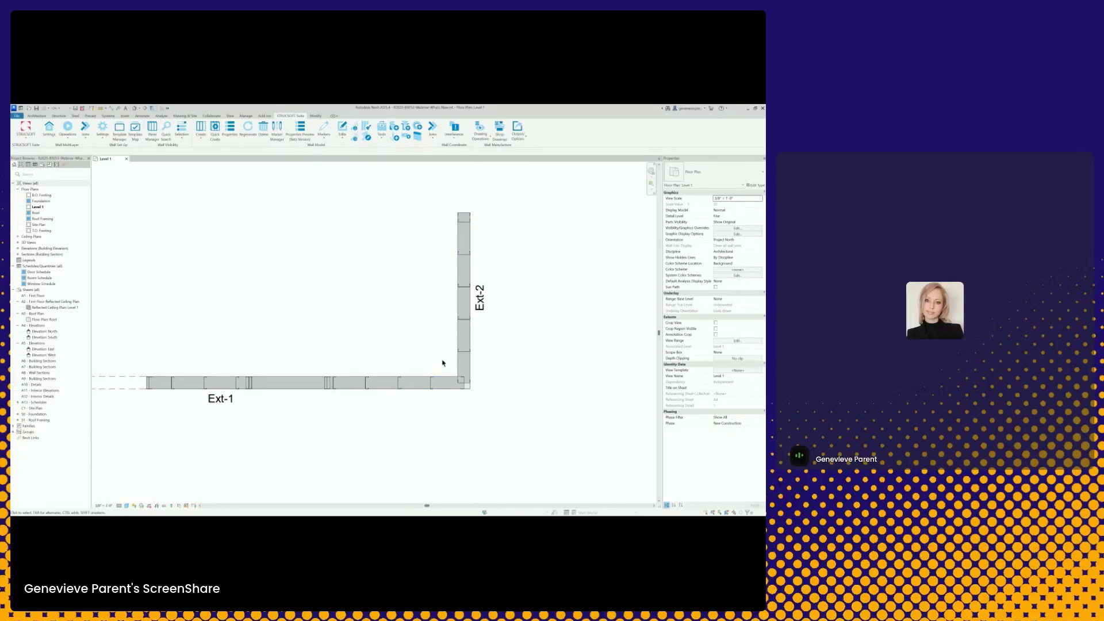
Select walls Ext-1 and Ext-2 and view the available join commands for them.
click(411, 382)
ctrl+click(458, 340)
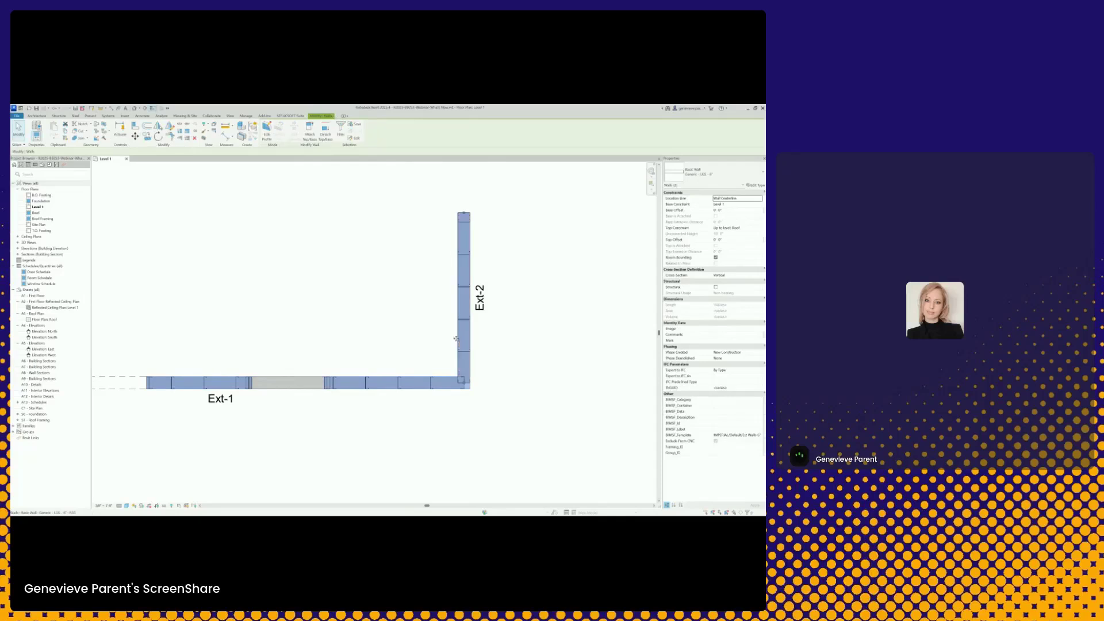
click(291, 116)
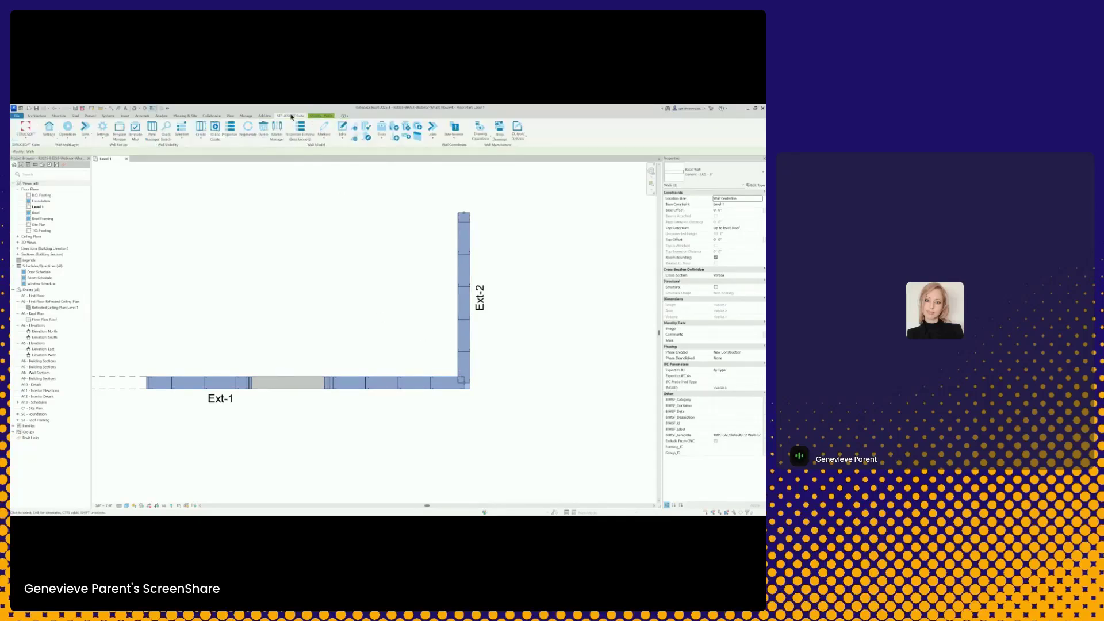
click(432, 138)
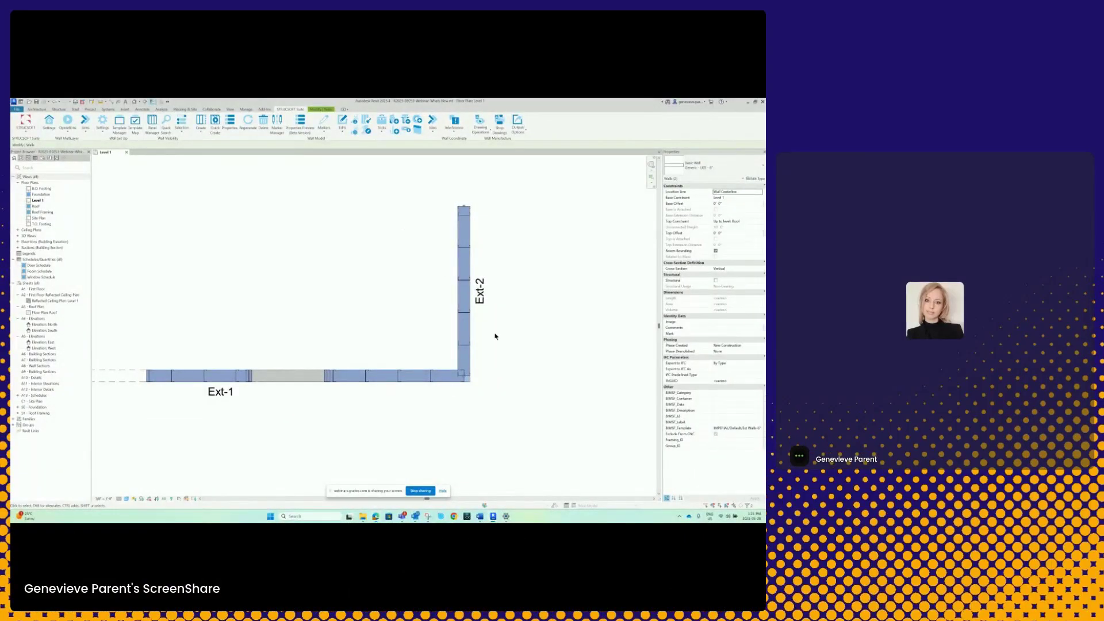
click(467, 332)
ctrl+click(461, 381)
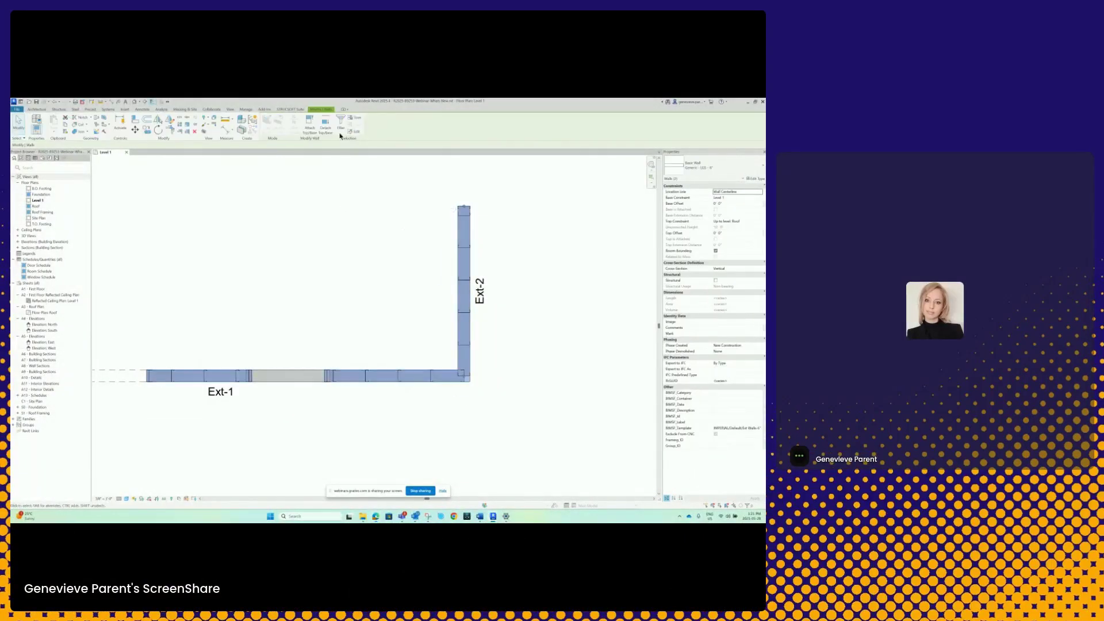
click(297, 109)
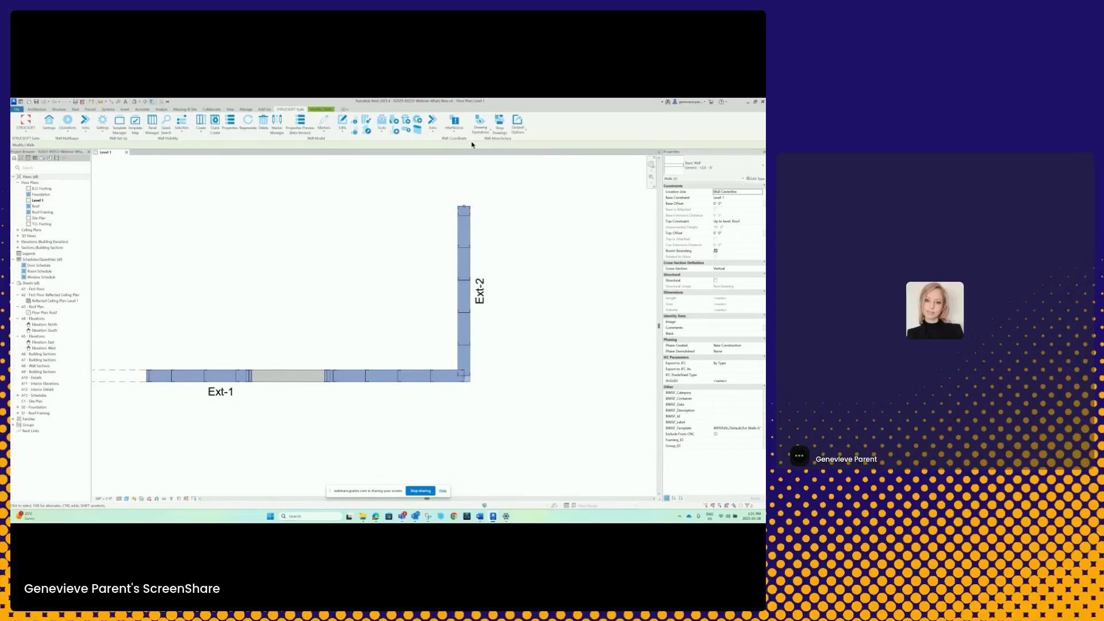
click(434, 134)
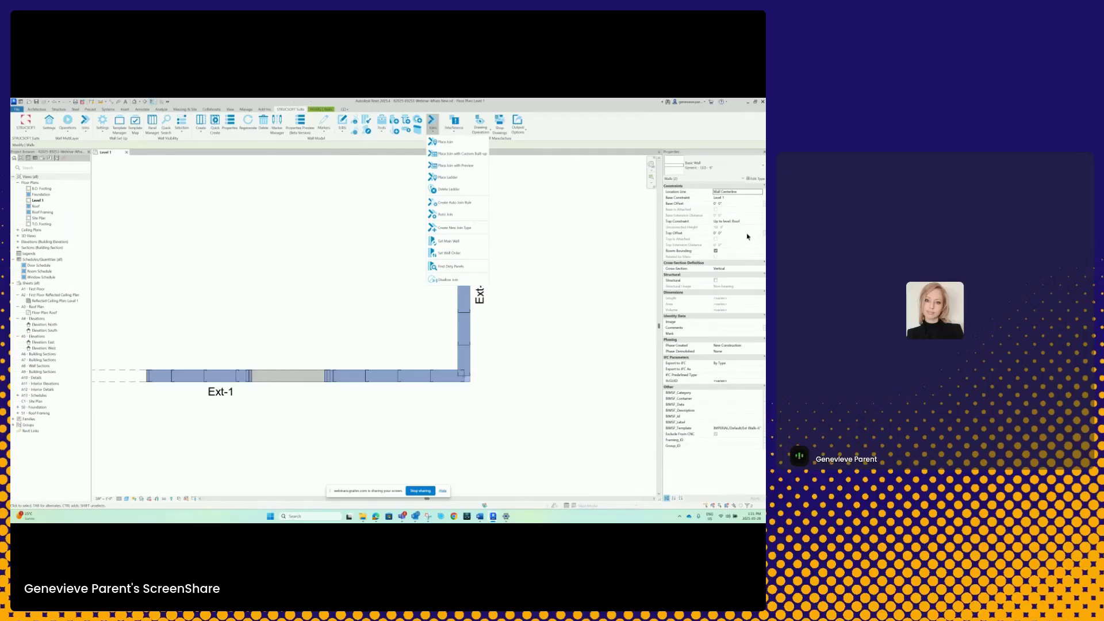
click(558, 263)
Clear the wall selection and look over the full U-shaped layout of Ext-1, Ext-2 and Ext-3.
middle_drag(321, 250, 416, 239)
scroll(416, 239, down, 1)
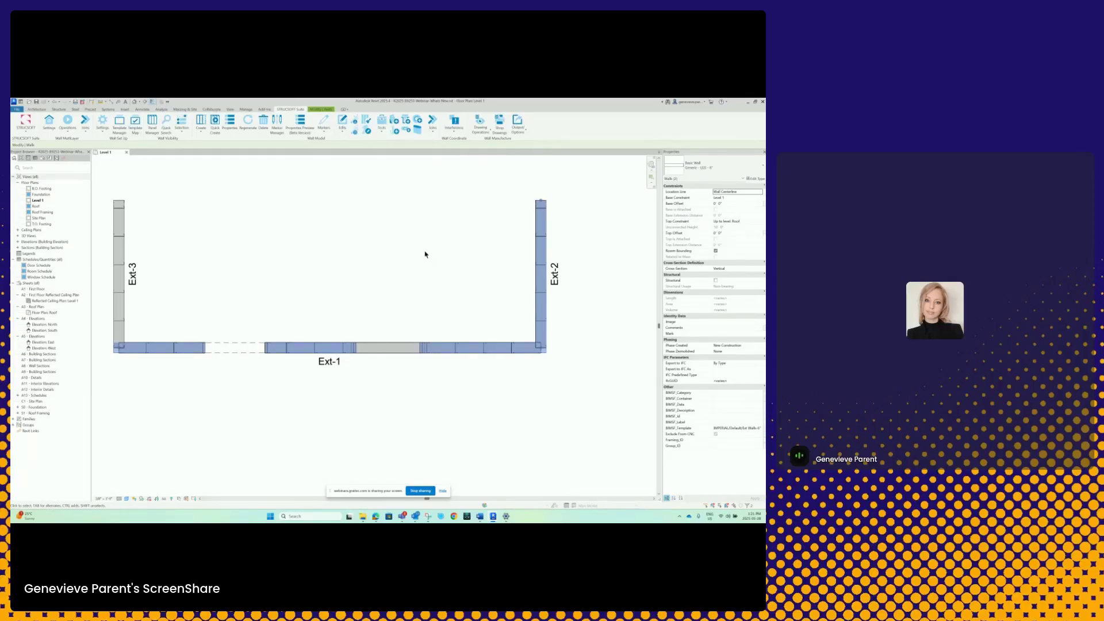
click(424, 254)
middle_drag(426, 253, 451, 273)
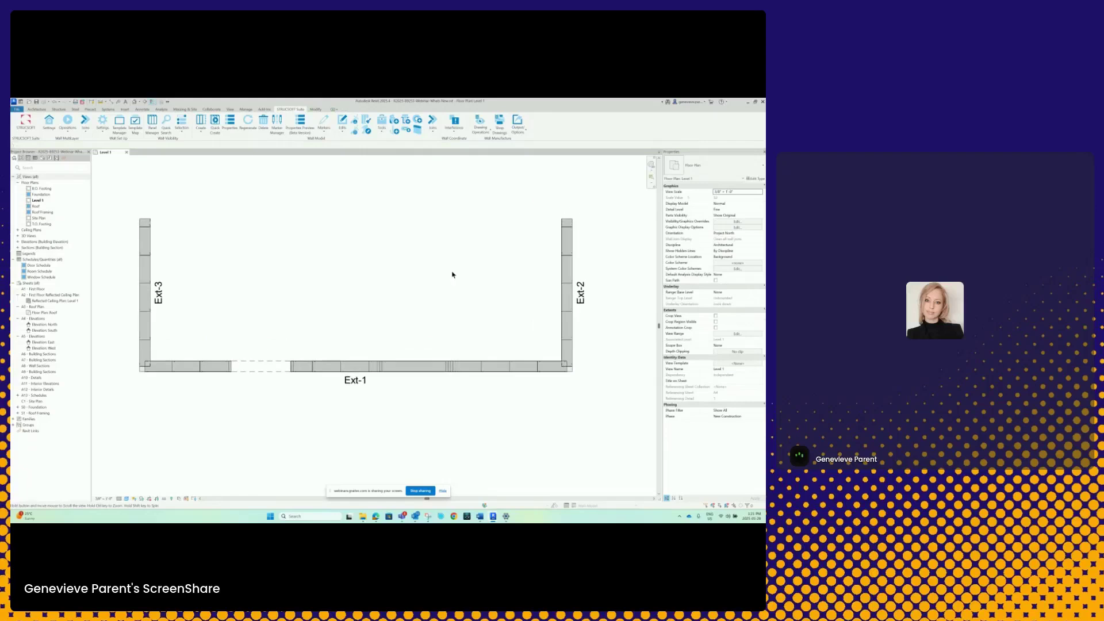
click(217, 364)
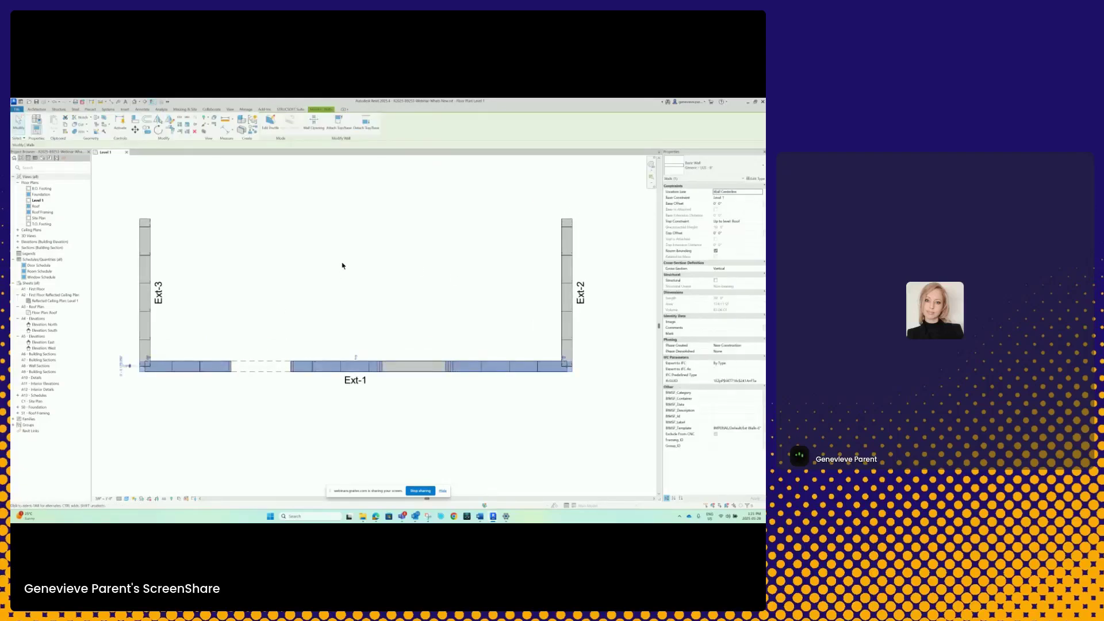
click(343, 273)
middle_drag(512, 351, 505, 346)
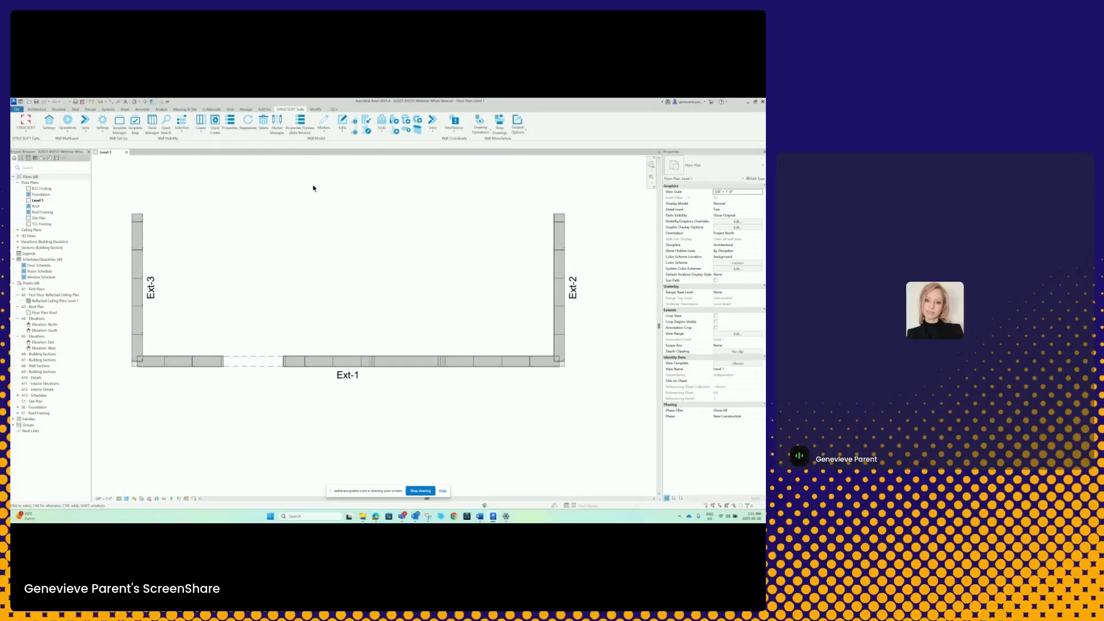
Open the last default built-up section from the Marker Manager in the Section Configurator and review its profile definitions.
click(276, 124)
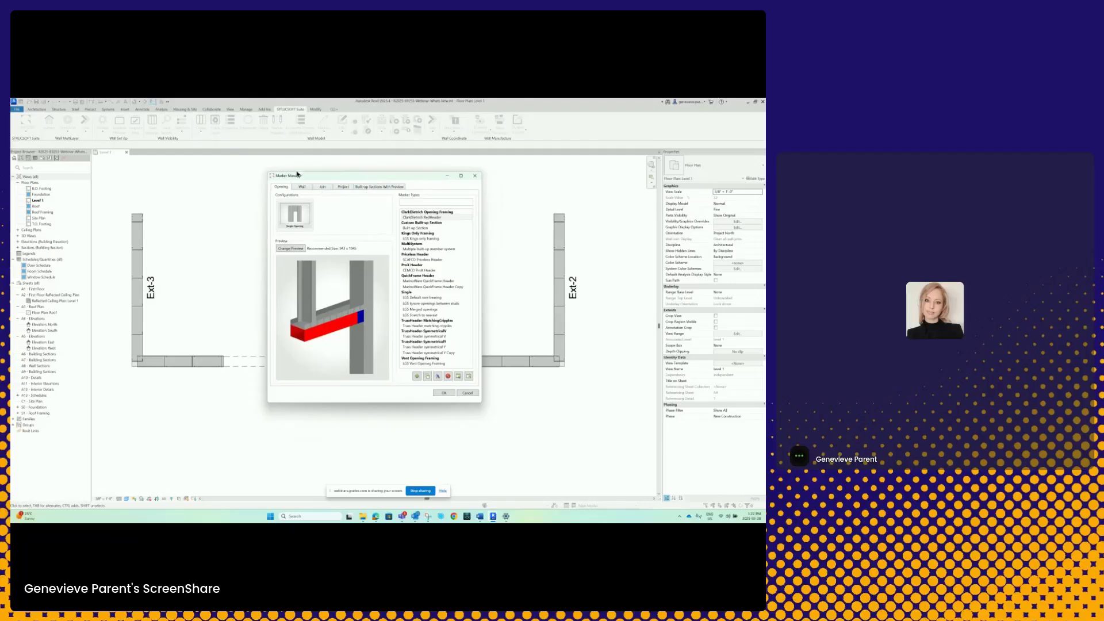
click(369, 188)
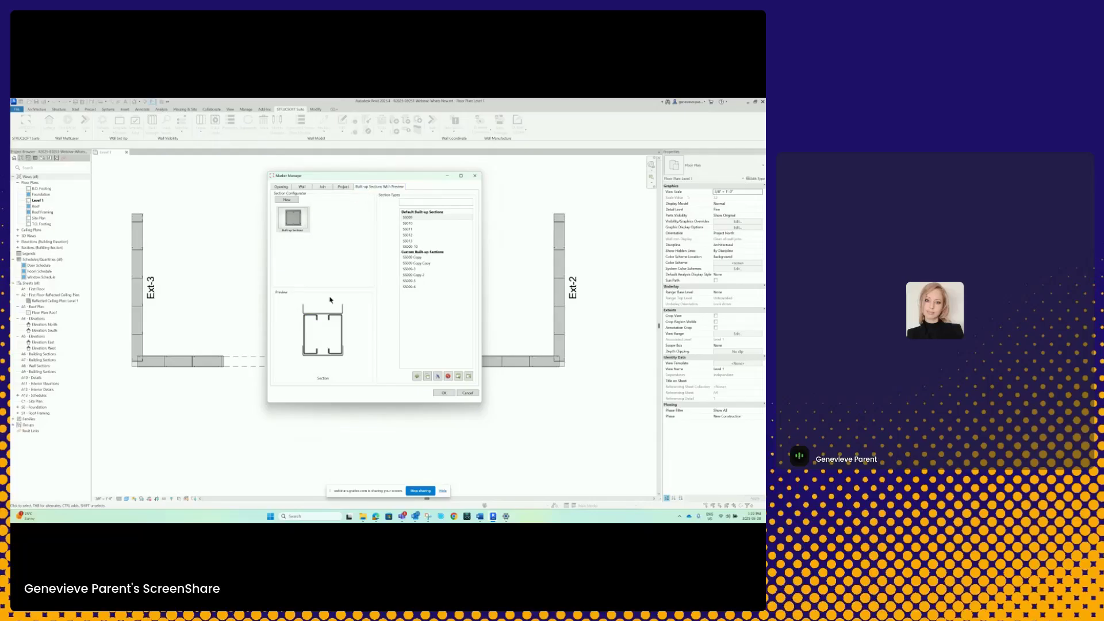
double_click(417, 243)
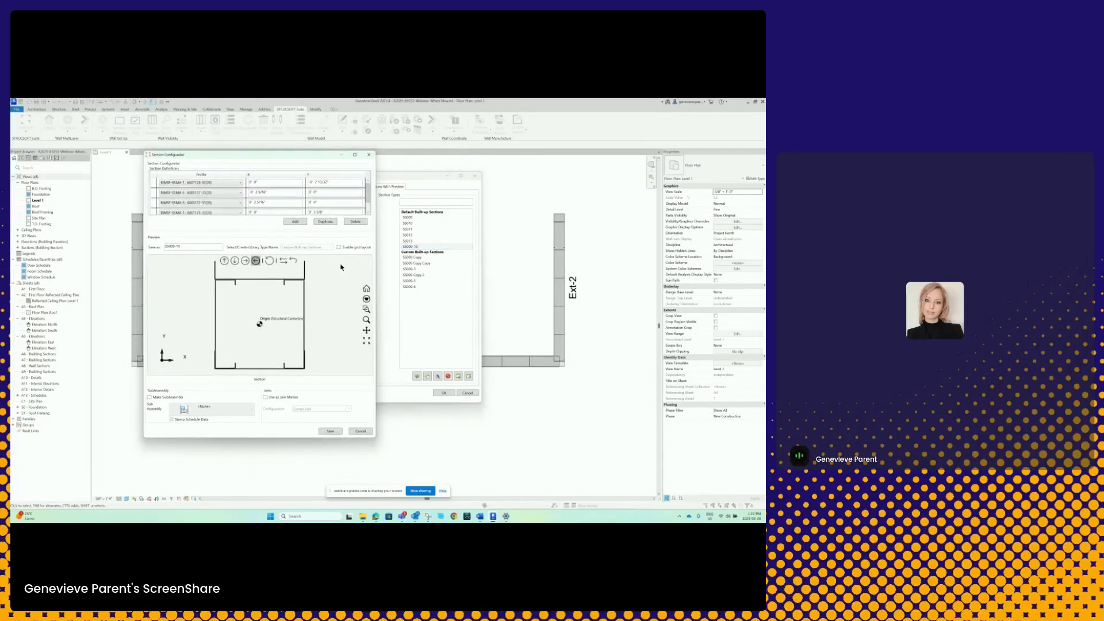
click(370, 211)
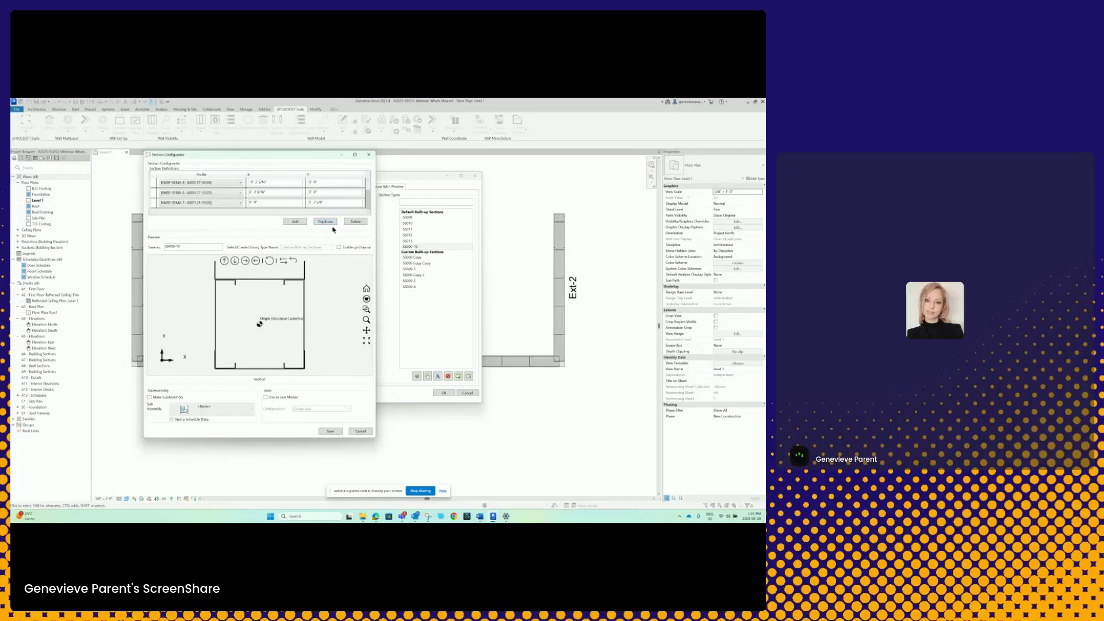
Add another profile to the built-up section and assign it the 400S137-33(33) SSMA stud.
click(299, 224)
scroll(365, 196, down, 1)
click(246, 204)
click(241, 203)
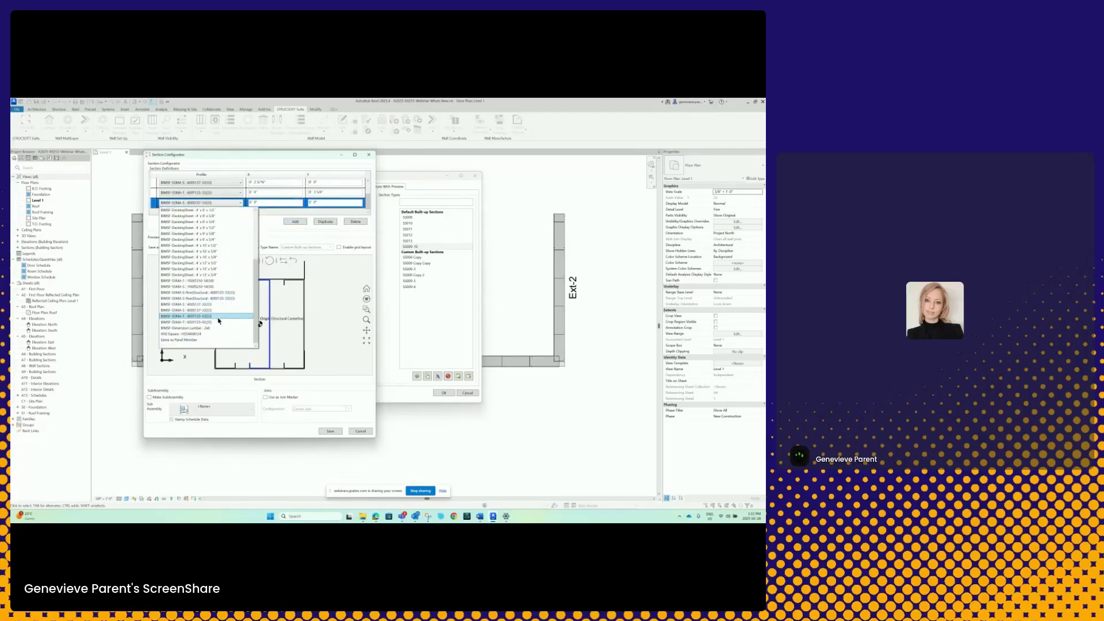
click(221, 304)
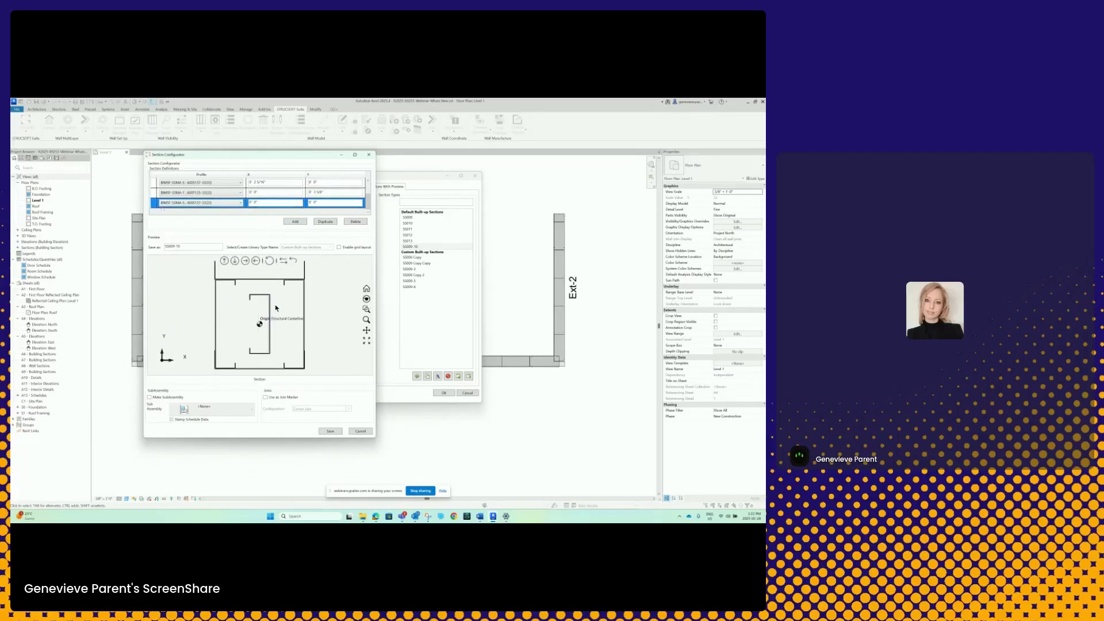
Rotate the added stud profile and nudge it sideways until it stands upright inside the built-up section.
click(270, 261)
click(269, 261)
scroll(271, 308, up, 1)
scroll(267, 299, down, 2)
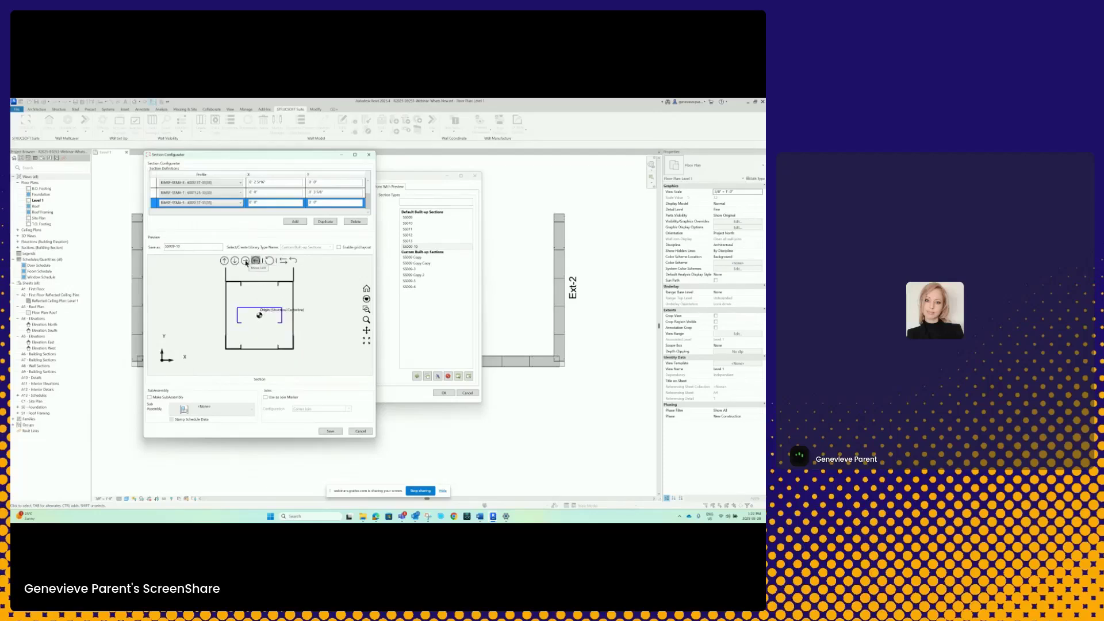
click(246, 261)
scroll(252, 311, up, 1)
click(247, 307)
scroll(264, 293, down, 3)
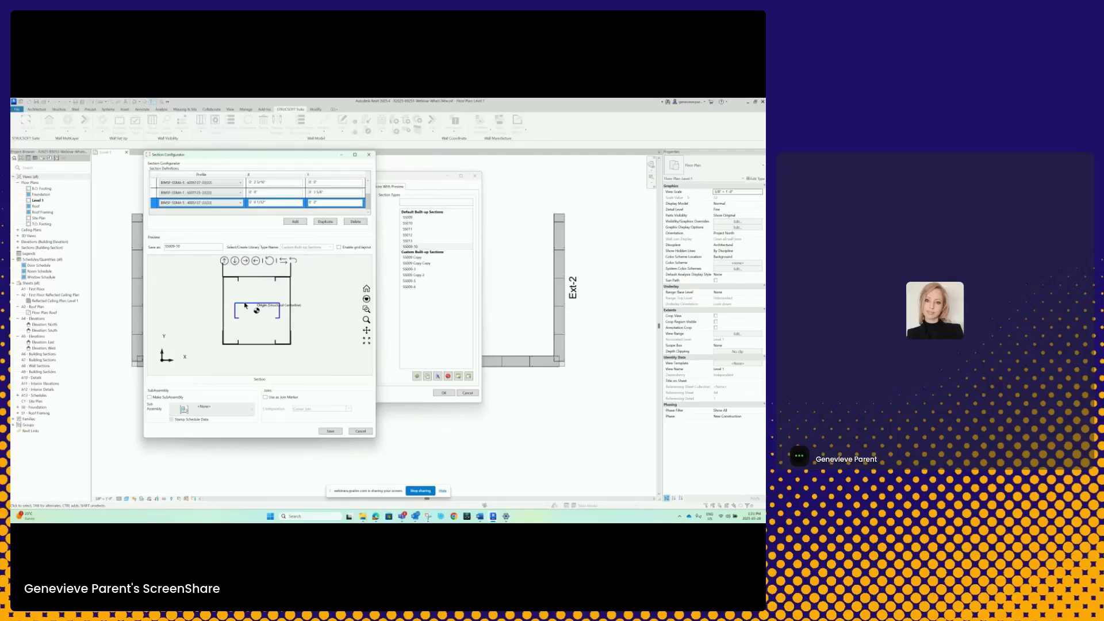
click(269, 261)
Make the built-up section usable as a join marker with the Corner Join configuration, and save it in the Marker Manager.
click(265, 397)
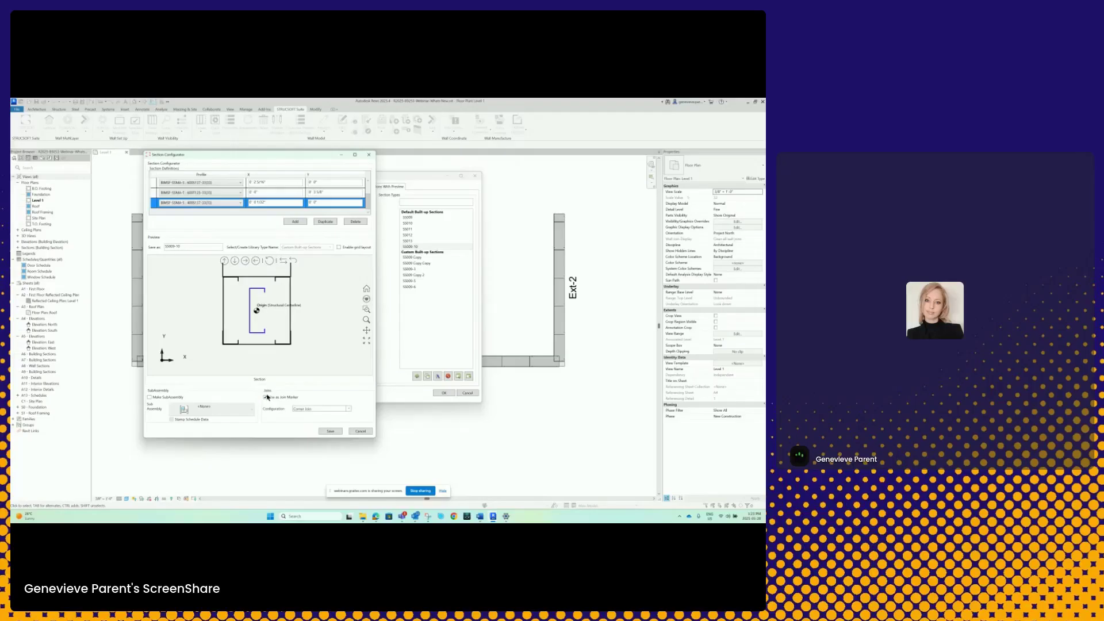
click(349, 409)
click(349, 409)
click(336, 432)
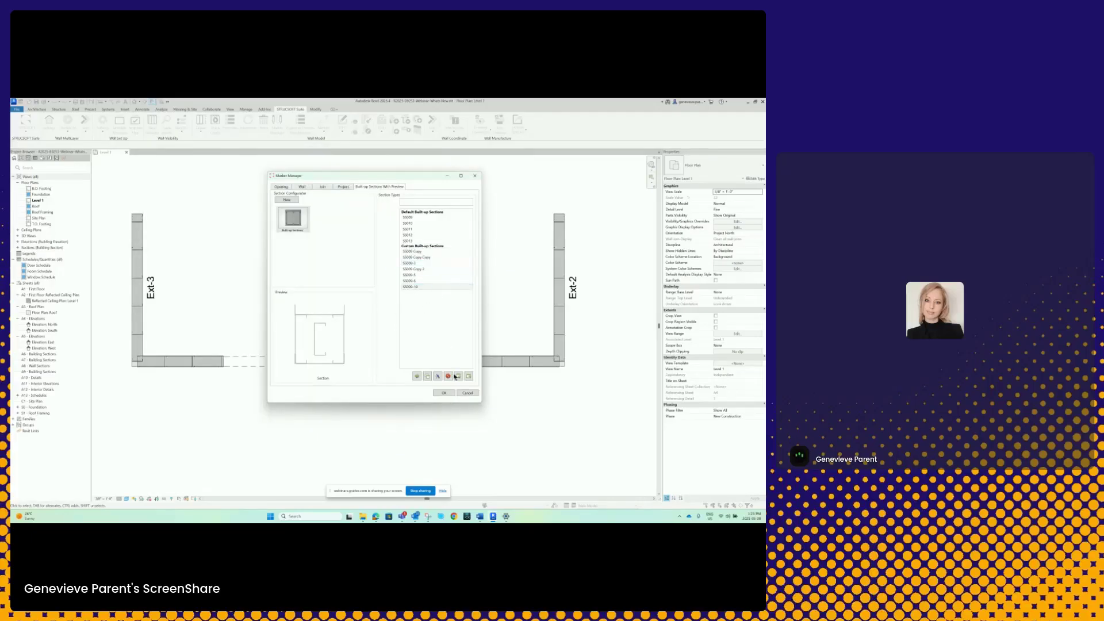
click(443, 393)
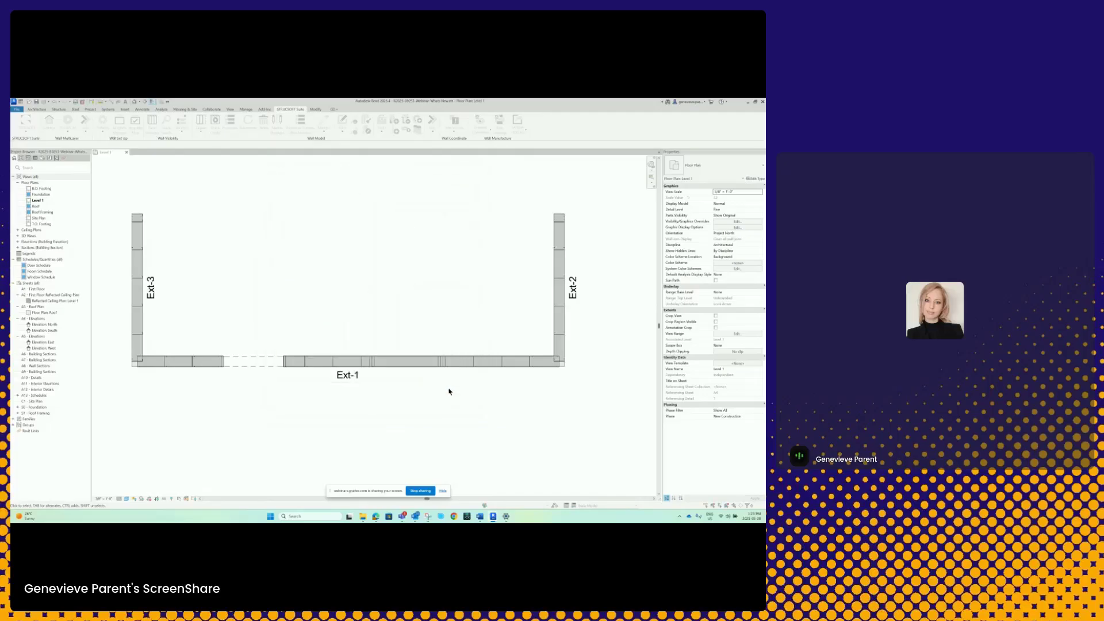
Place a join with custom built-up between walls Ext-1 and Ext-2, using the section that contains the square tube.
middle_drag(419, 299, 360, 308)
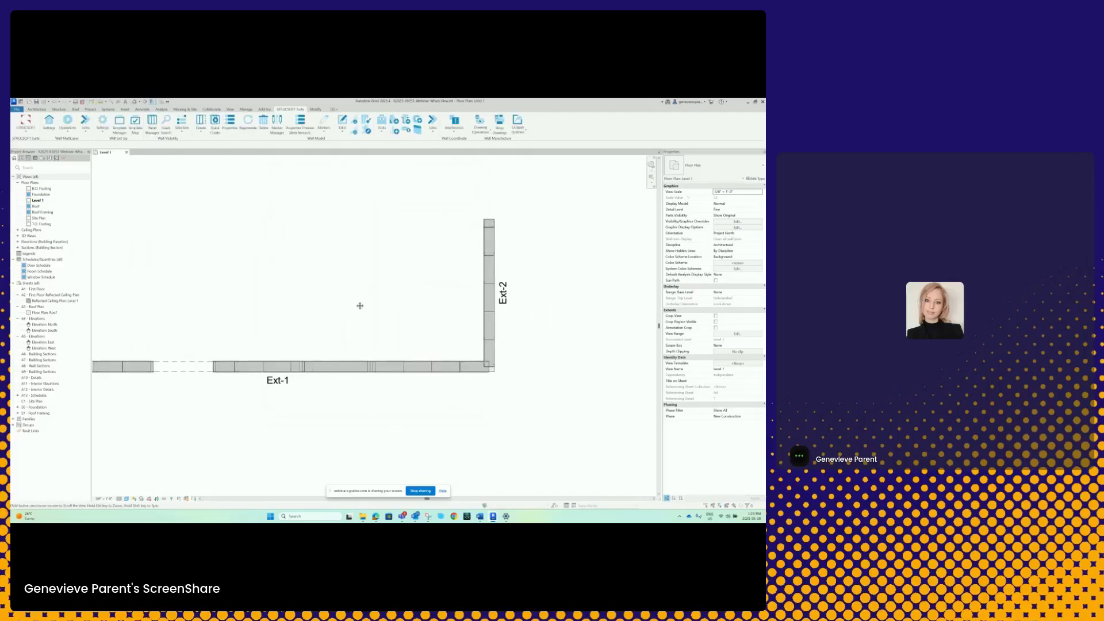
click(394, 371)
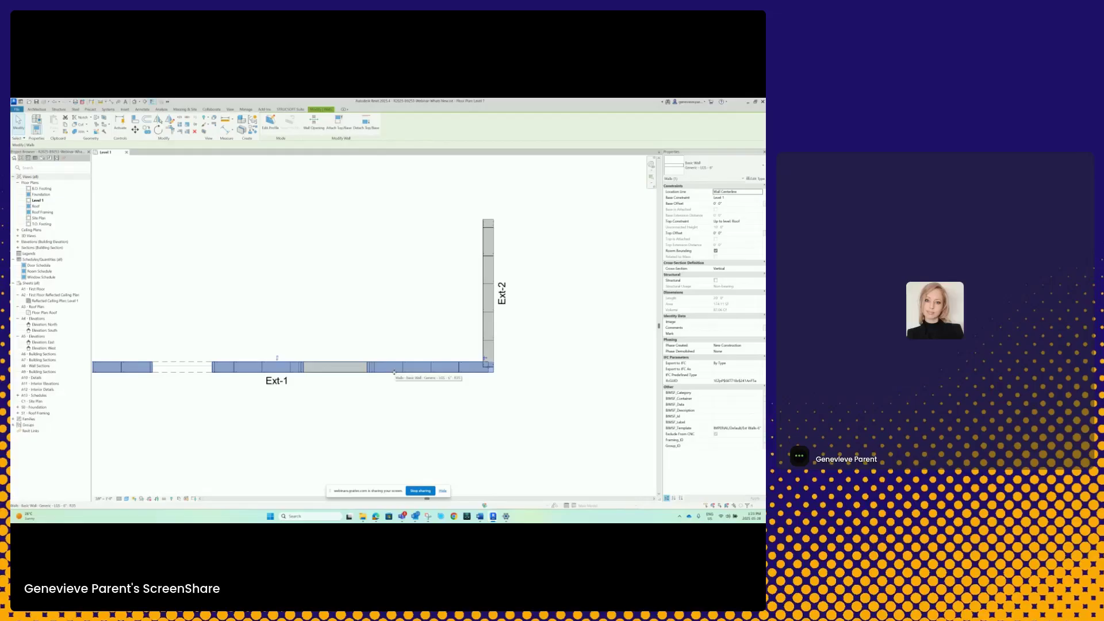
middle_drag(539, 342, 479, 341)
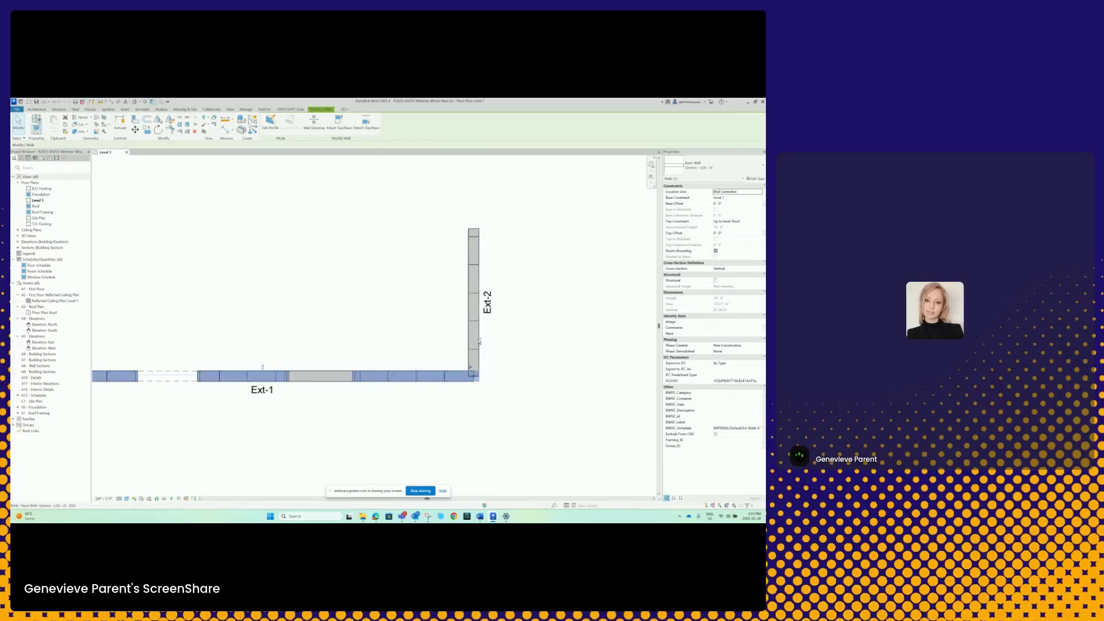
ctrl+click(479, 341)
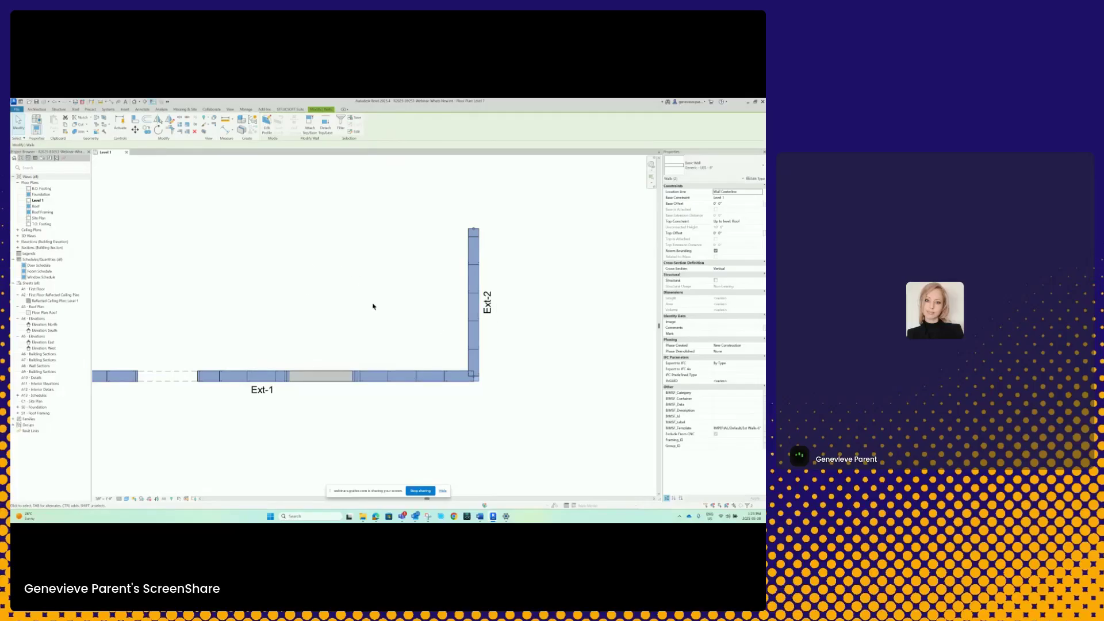
click(289, 109)
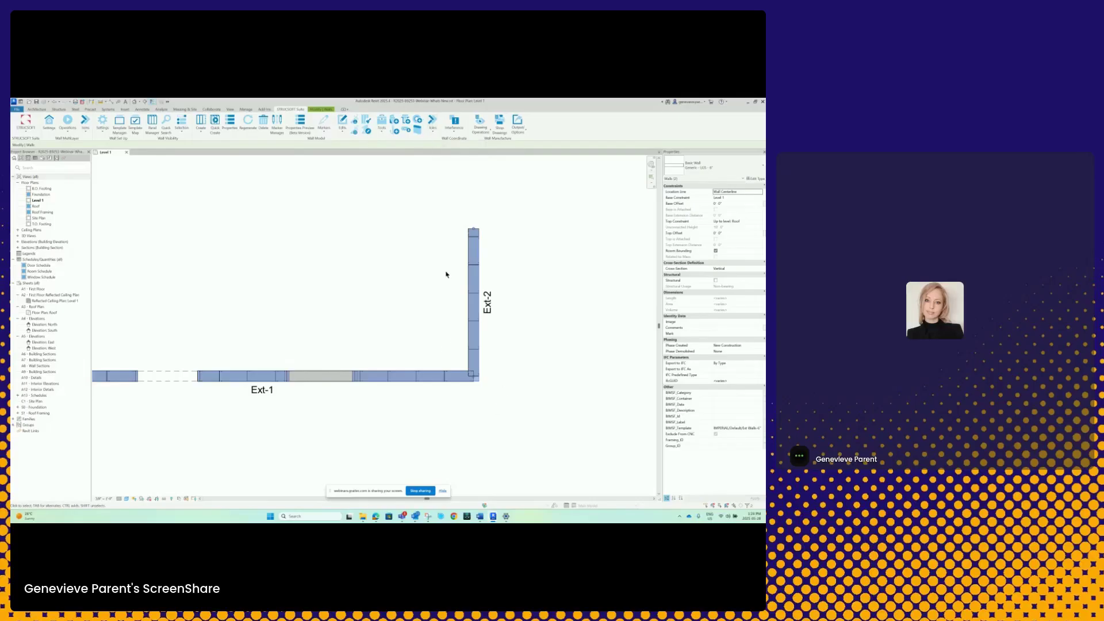
click(433, 132)
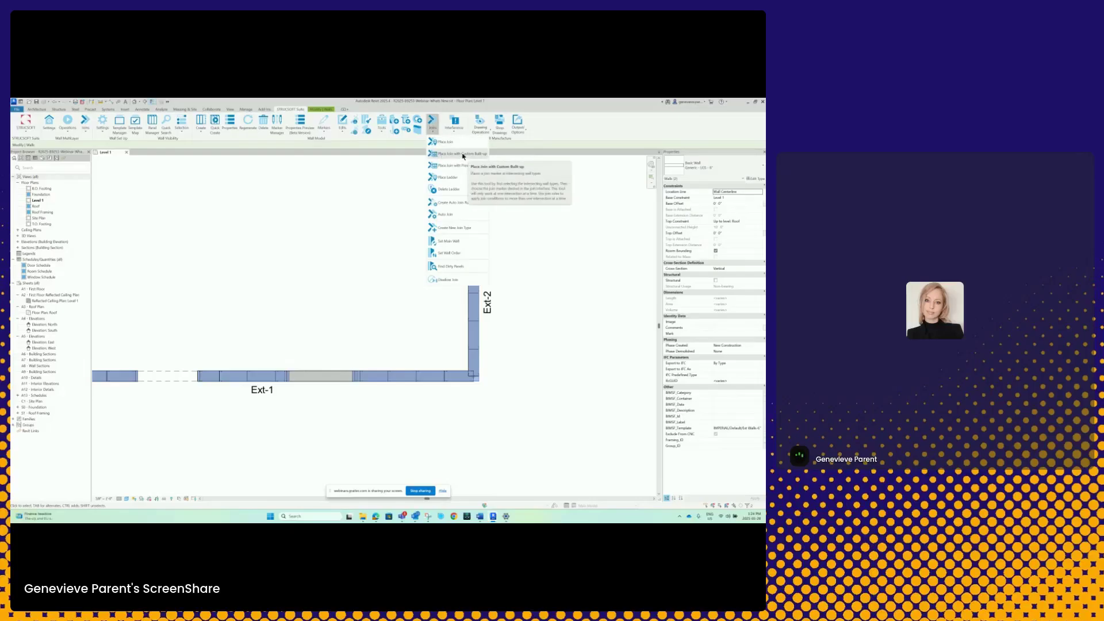
click(463, 154)
drag(408, 229, 359, 181)
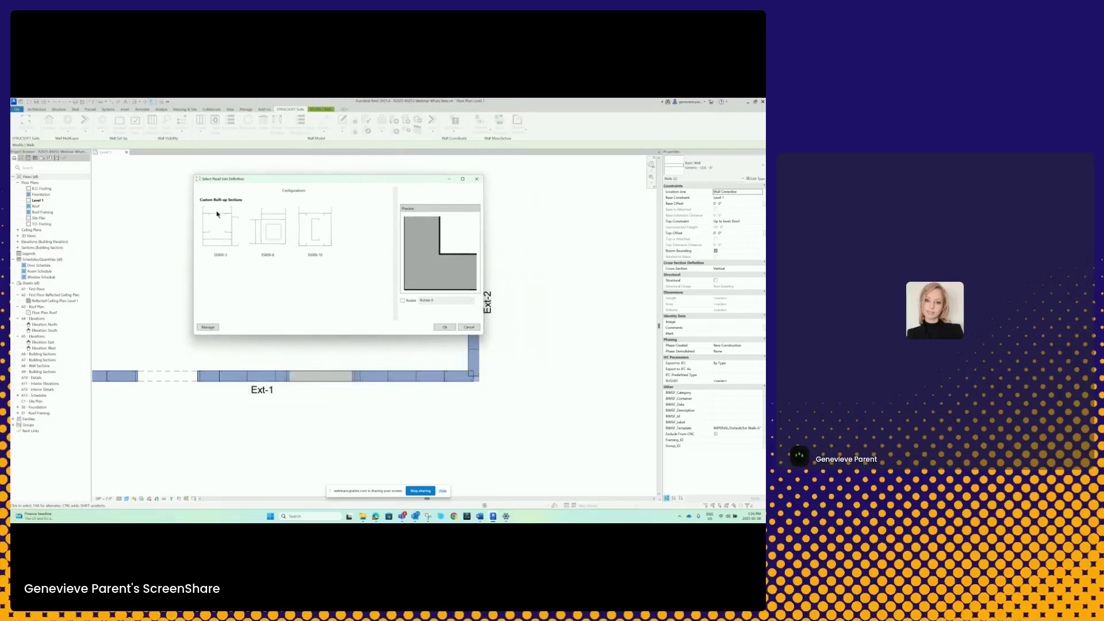
click(269, 233)
click(469, 301)
click(465, 314)
click(442, 327)
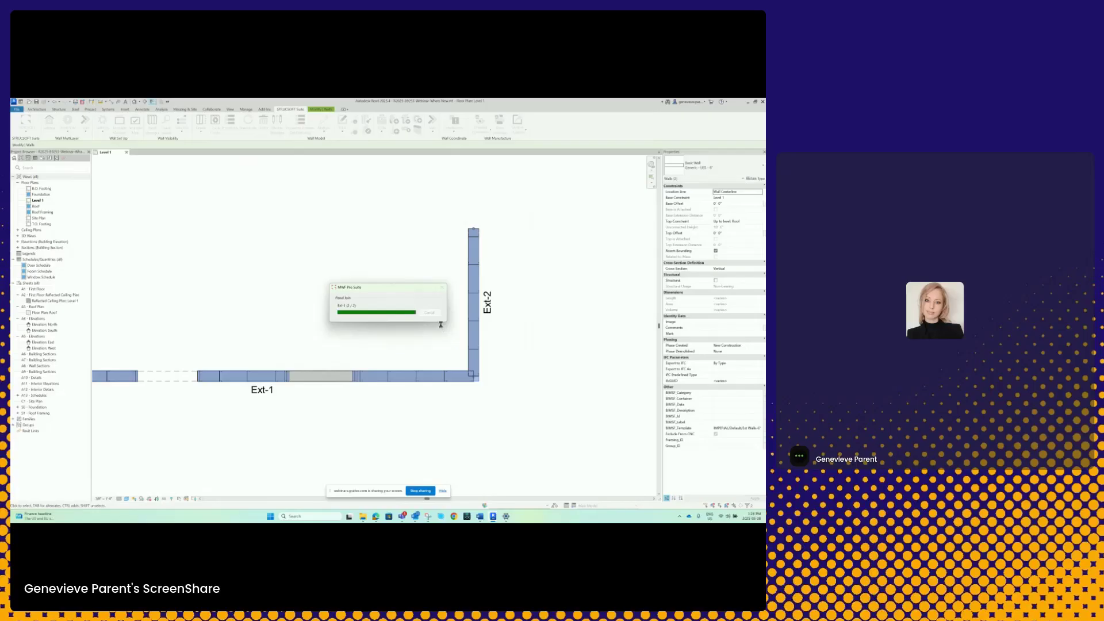
Examine the square HSS member and its marker arrow at the corner of walls Ext-1 and Ext-2.
click(489, 380)
scroll(488, 382, up, 3)
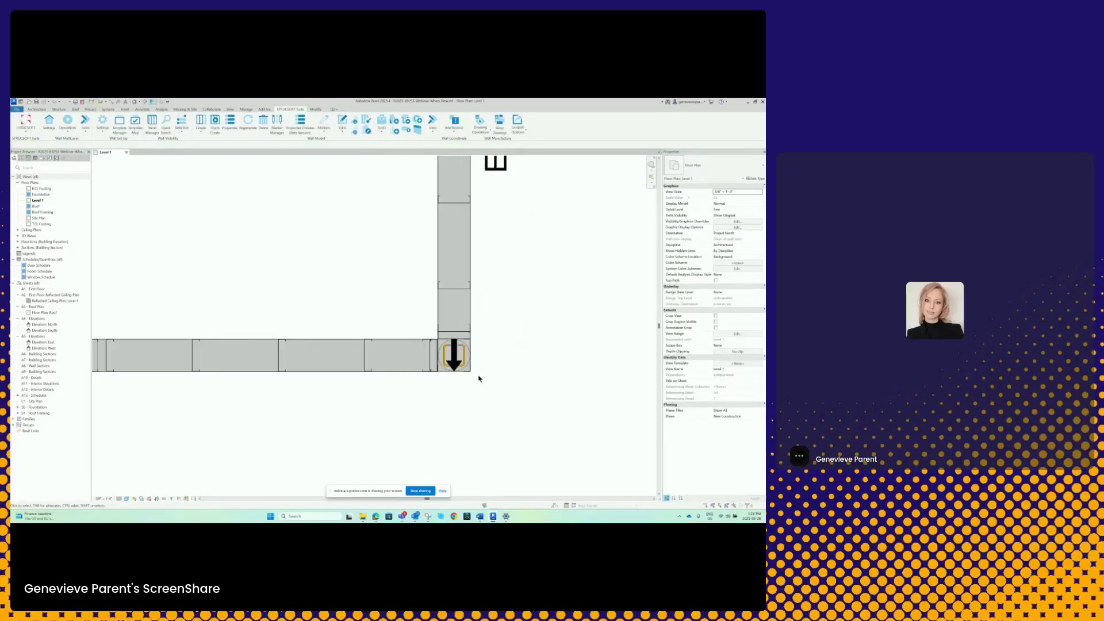
scroll(484, 368, up, 1)
scroll(457, 336, up, 2)
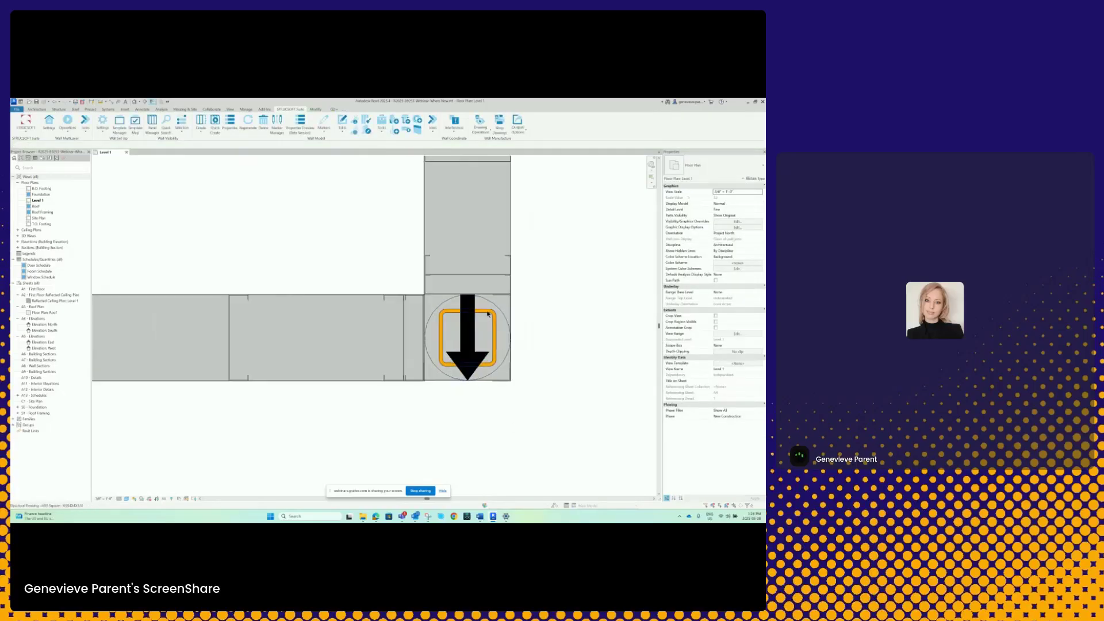
click(467, 340)
scroll(502, 305, down, 2)
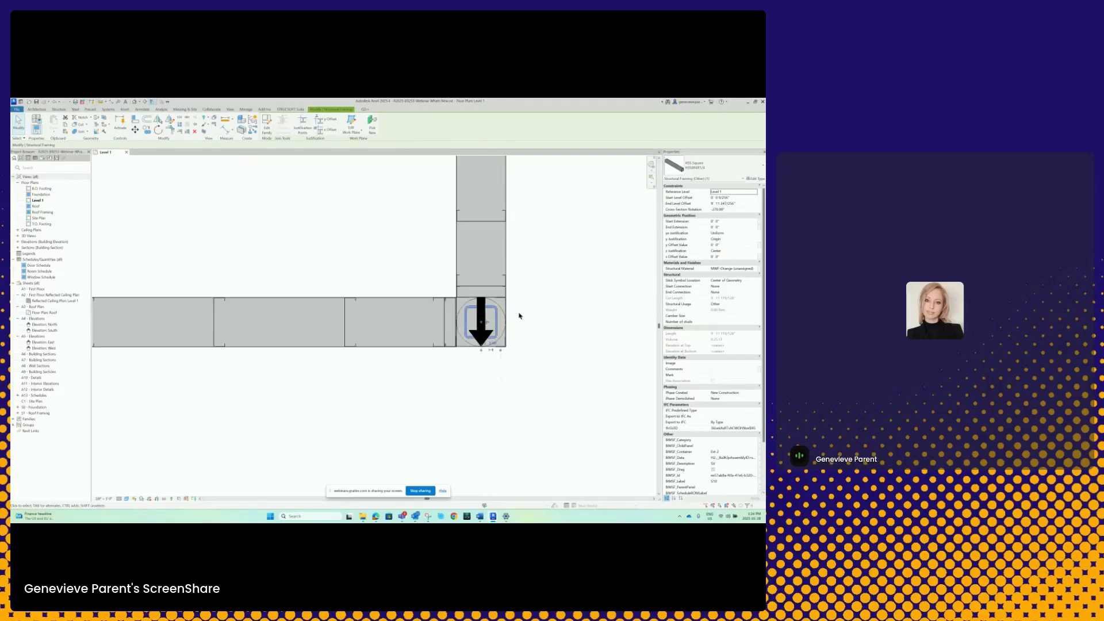
middle_drag(520, 315, 476, 333)
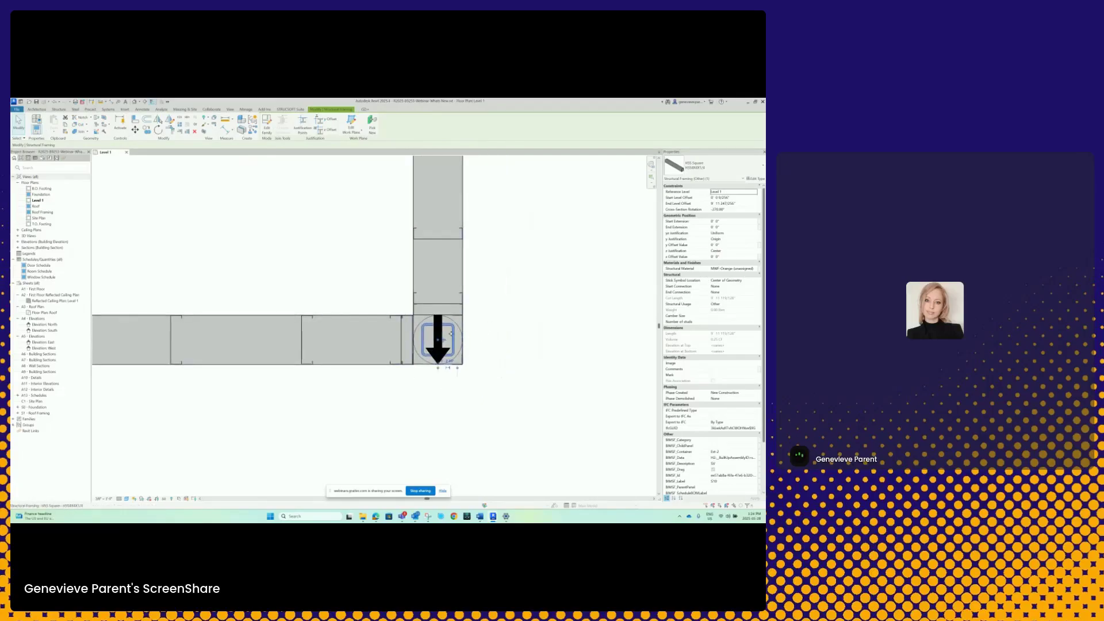
scroll(460, 330, up, 2)
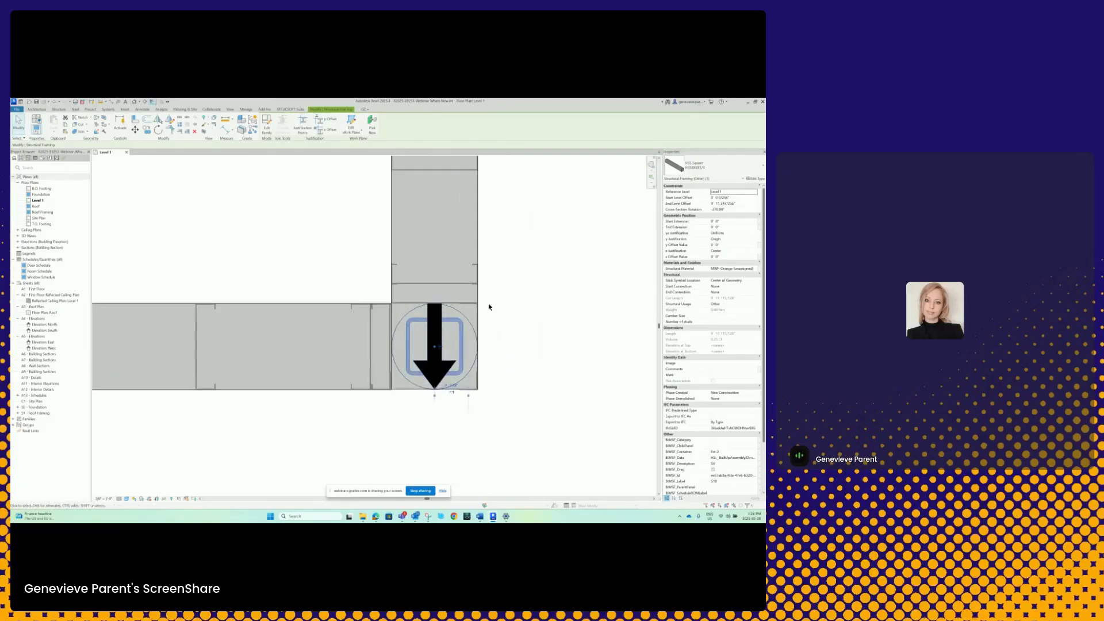
click(507, 288)
scroll(500, 305, down, 2)
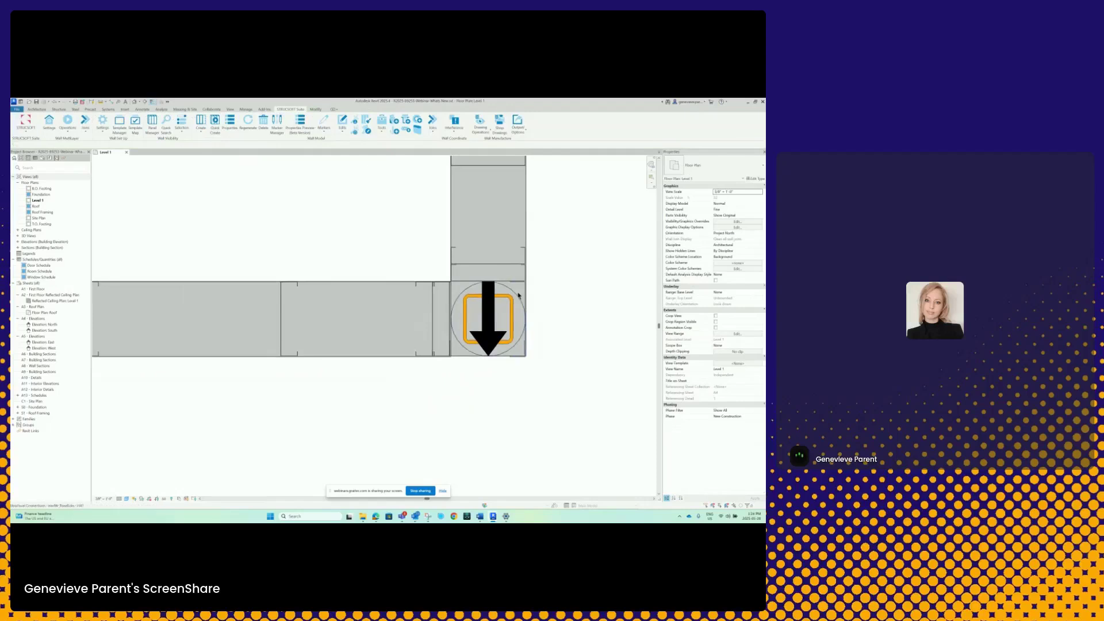
Delete the generated end stud of wall Ext-1 beside the square tube at the Ext-2 corner.
scroll(452, 291, up, 3)
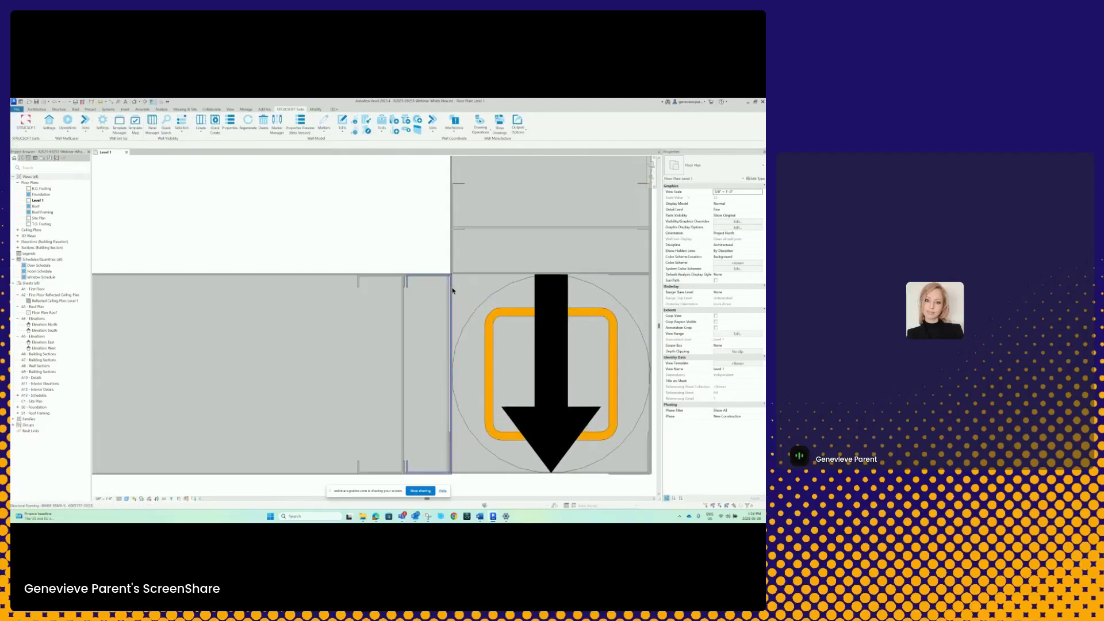
scroll(405, 282, up, 2)
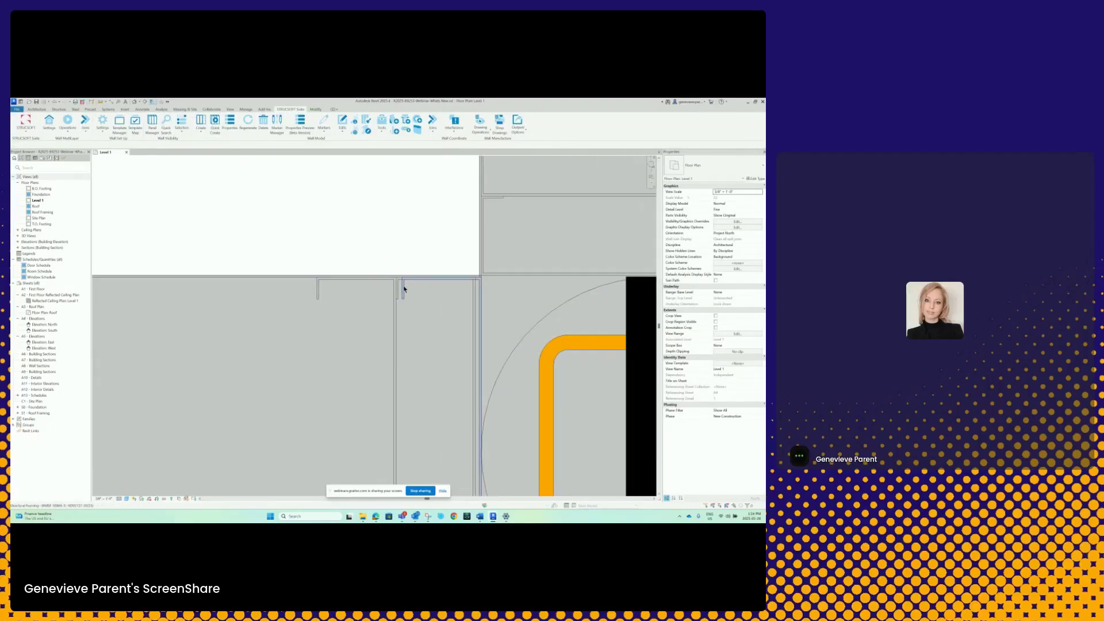
click(404, 288)
scroll(403, 277, down, 3)
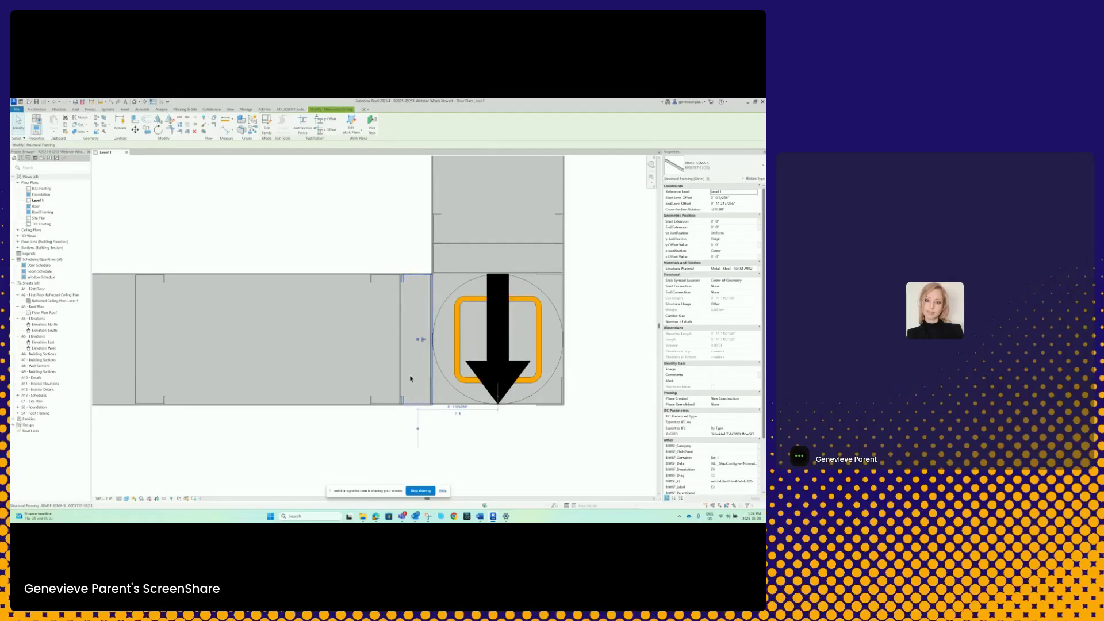
scroll(428, 282, down, 2)
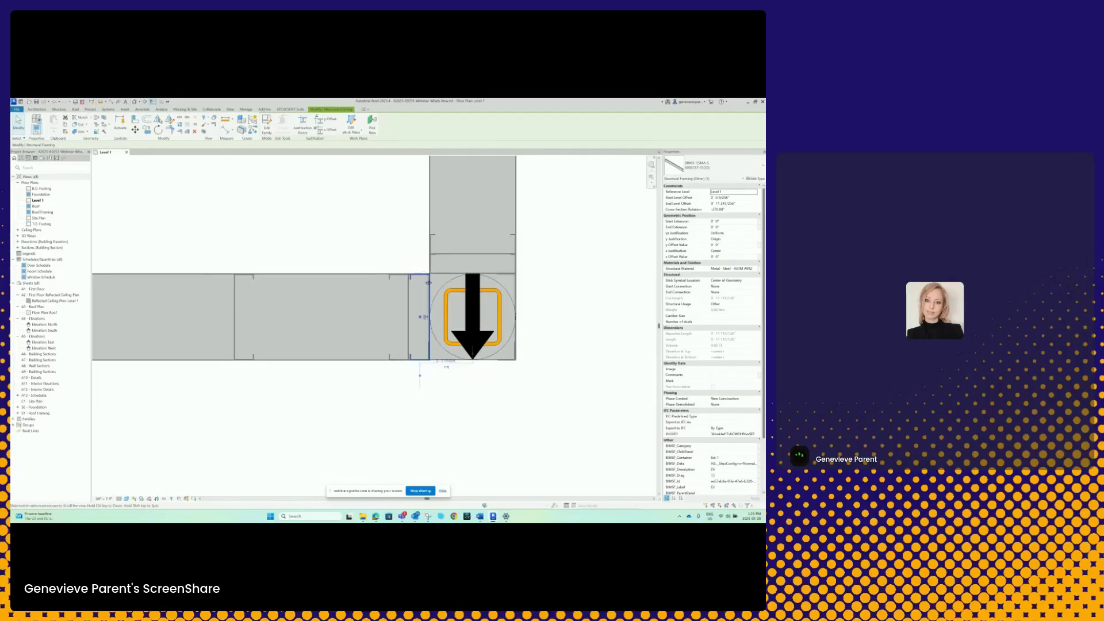
middle_drag(429, 283, 439, 339)
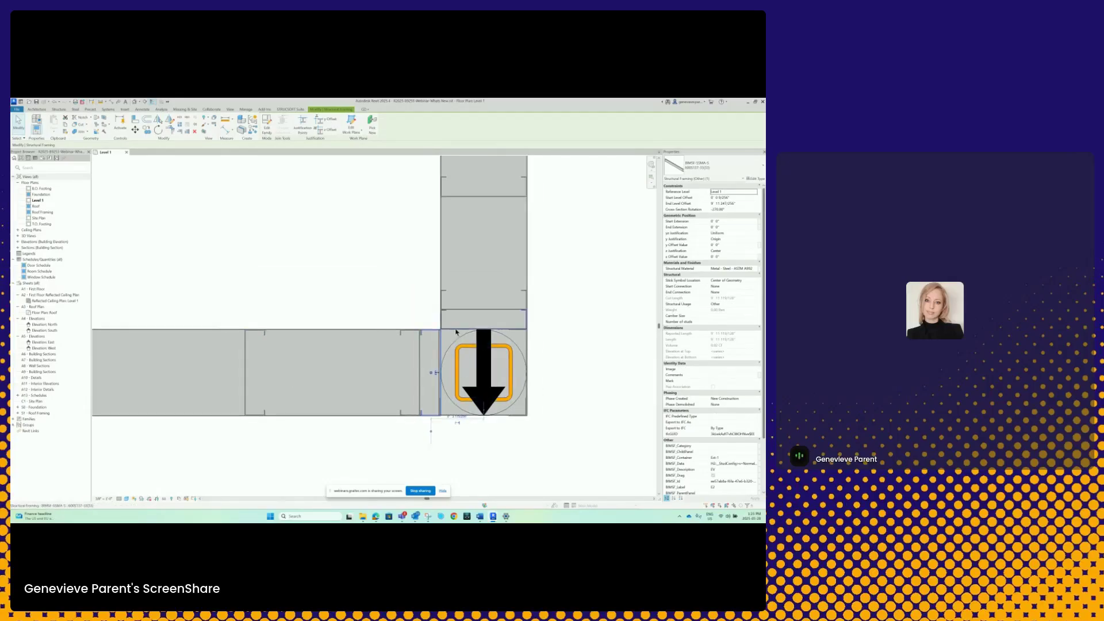
scroll(409, 332, up, 2)
scroll(425, 282, down, 1)
middle_drag(426, 283, 372, 280)
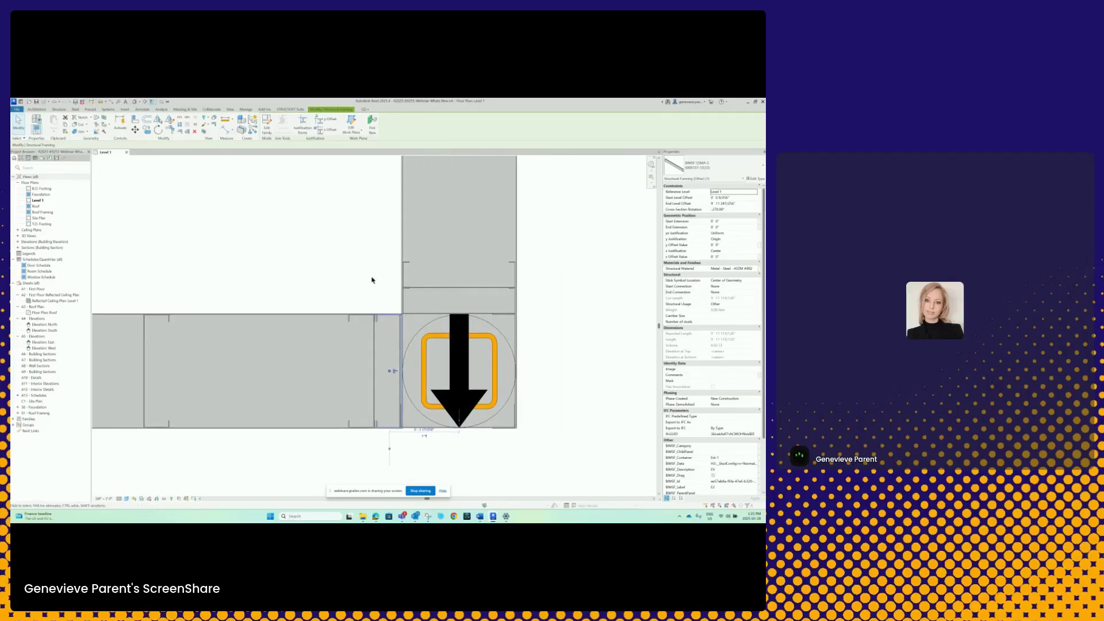
click(288, 110)
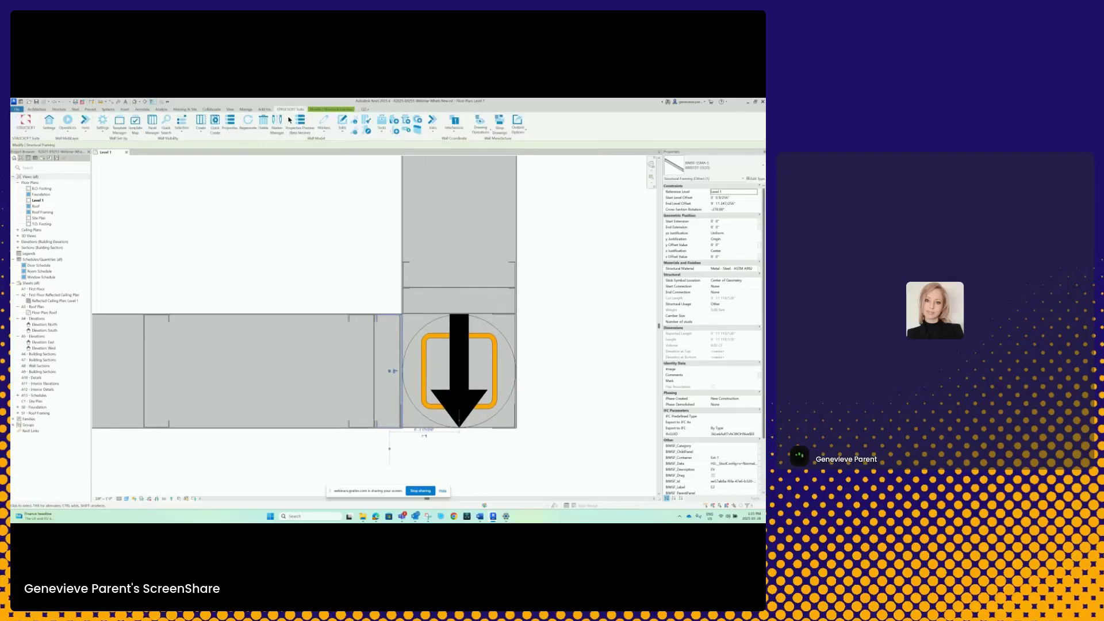
click(342, 129)
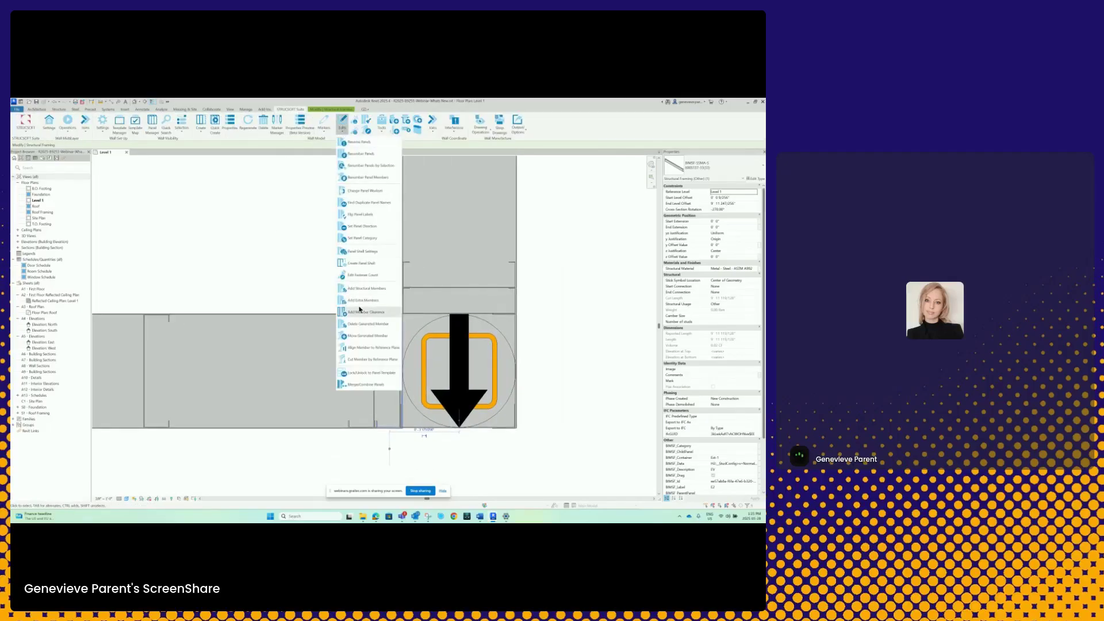
click(361, 325)
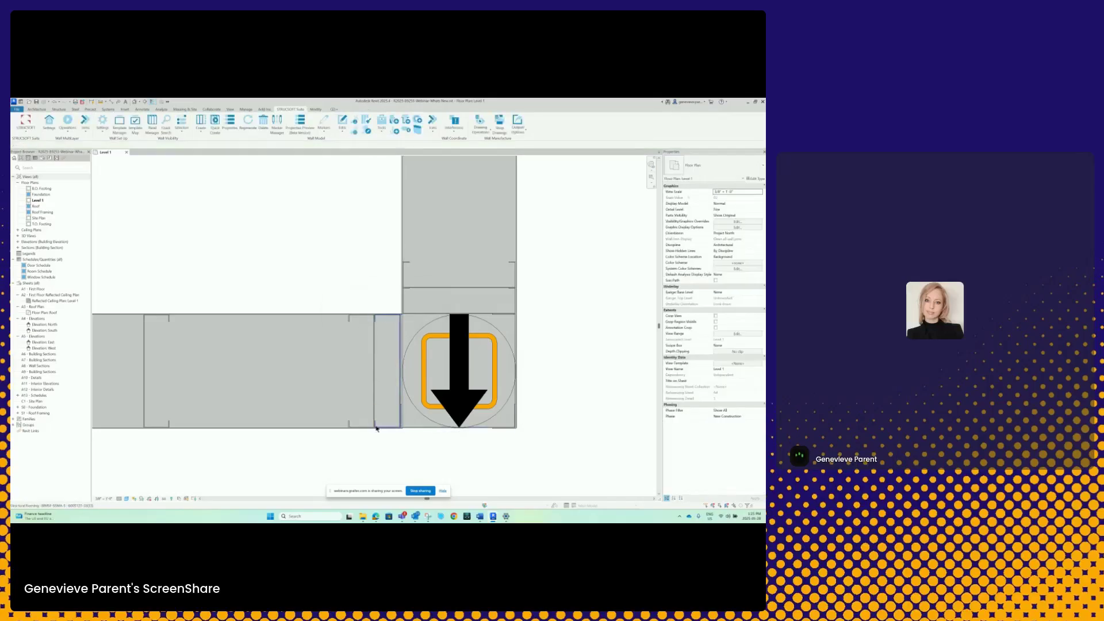
Switch to the 3D view and delete the row of small loose elements in front of the building.
scroll(377, 321, down, 3)
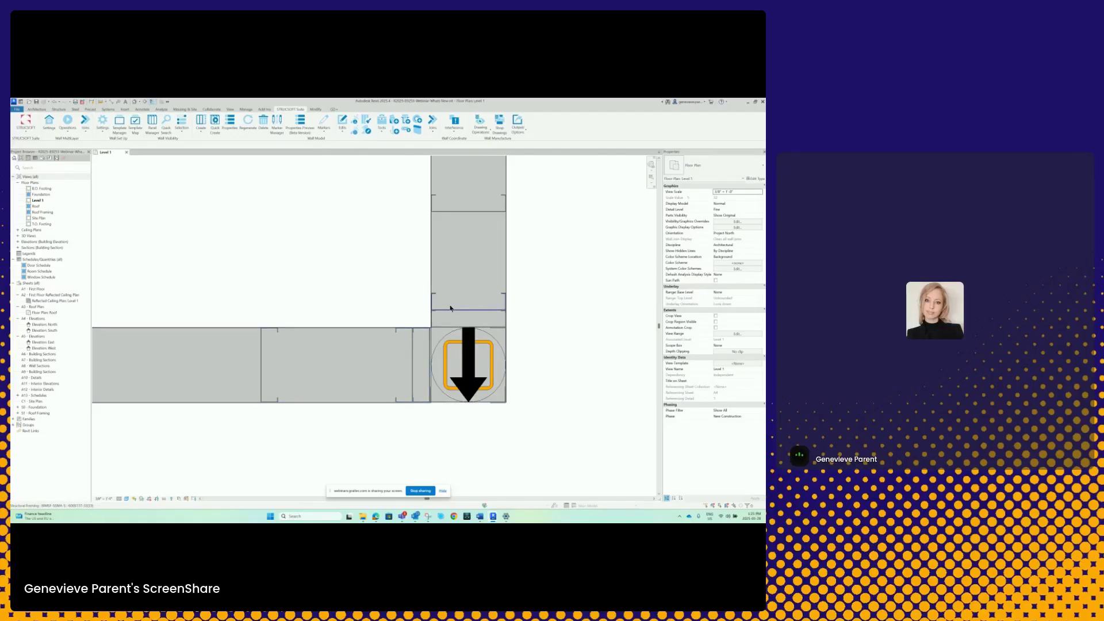
scroll(528, 351, down, 3)
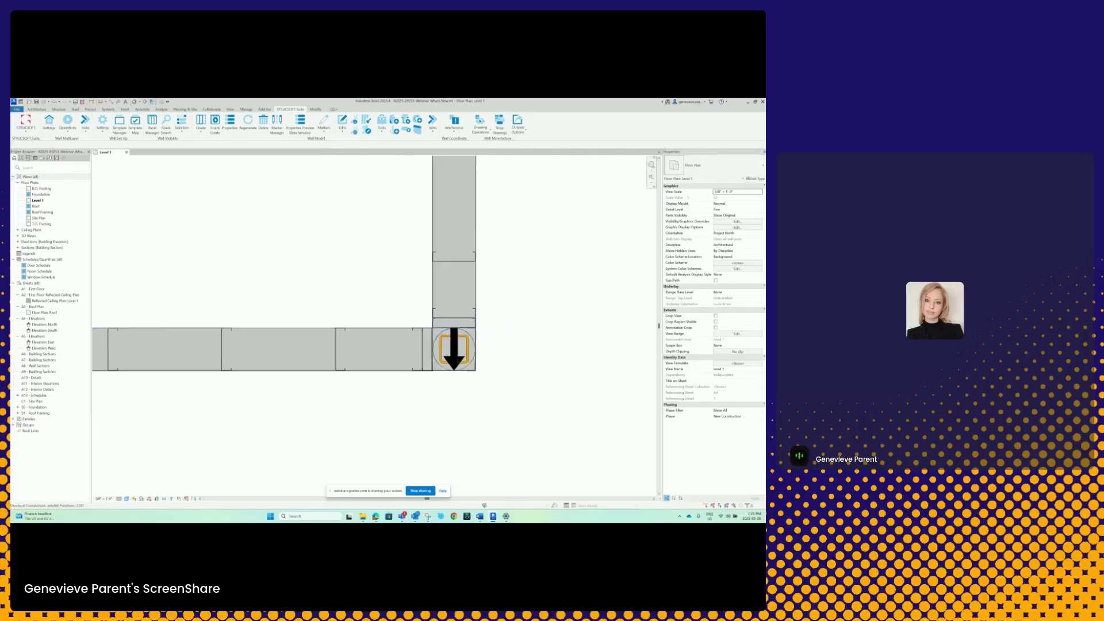
scroll(437, 348, up, 1)
scroll(519, 356, down, 2)
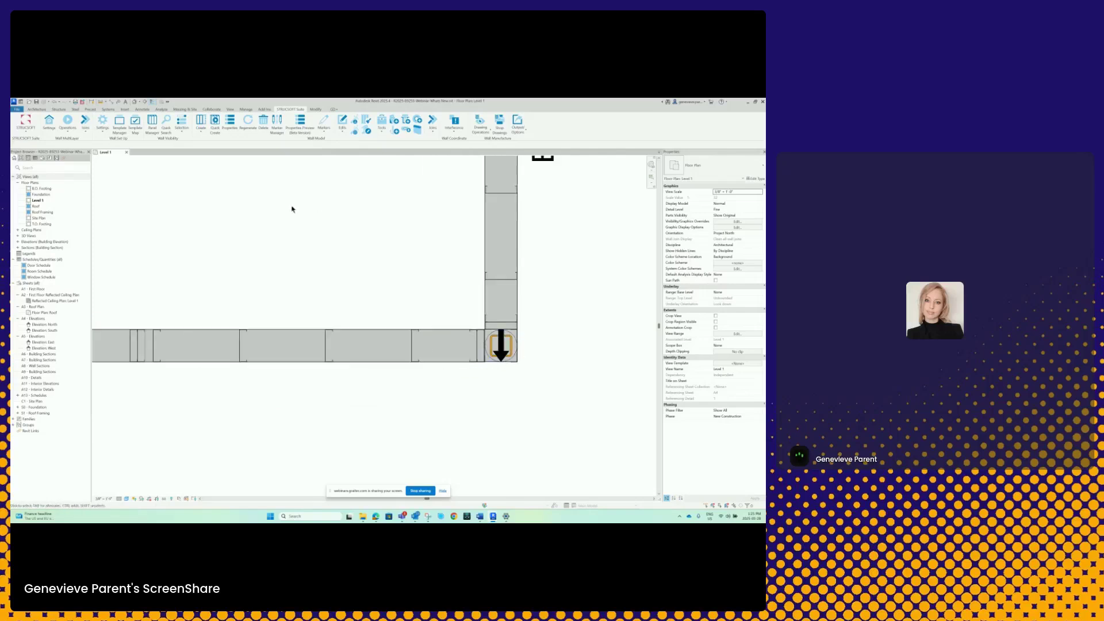
click(135, 102)
scroll(345, 305, up, 4)
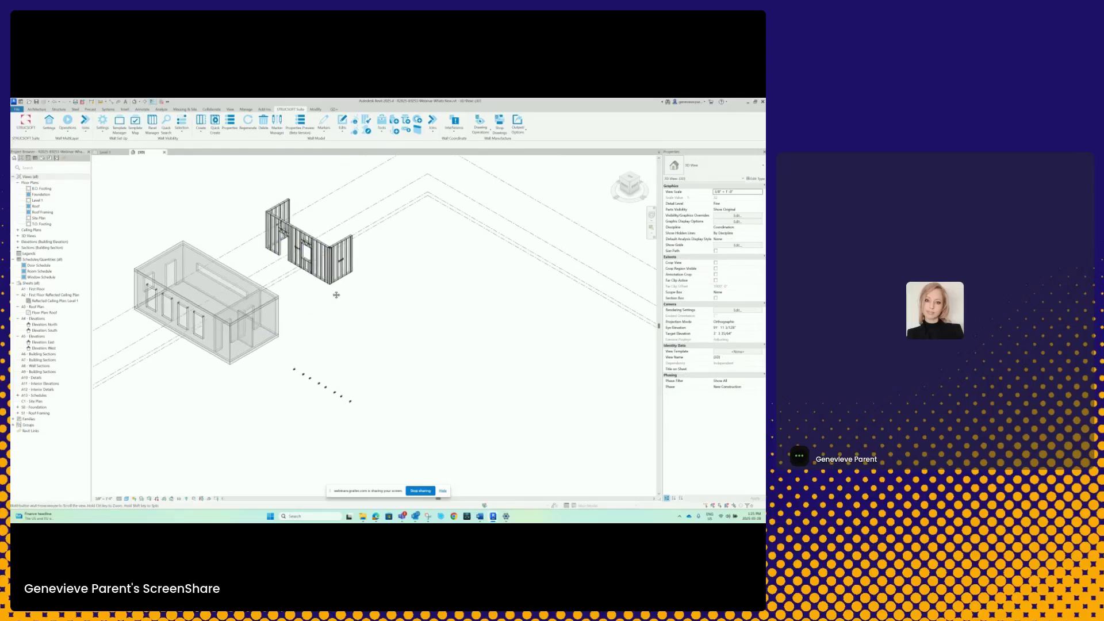
drag(381, 354, 287, 431)
key(Delete)
Select the level planes around the model and hide those elements in the 3D view.
middle_drag(266, 397, 356, 384)
drag(211, 412, 168, 323)
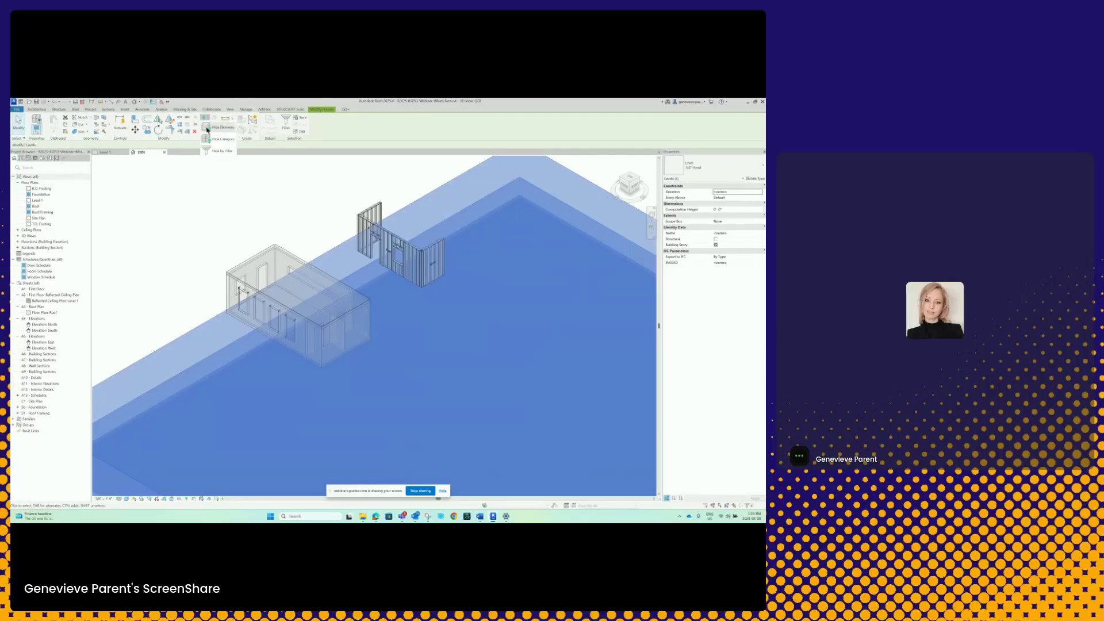
click(173, 263)
Select the whole grey building and filter the selection down to Generic Models only.
drag(370, 399, 190, 261)
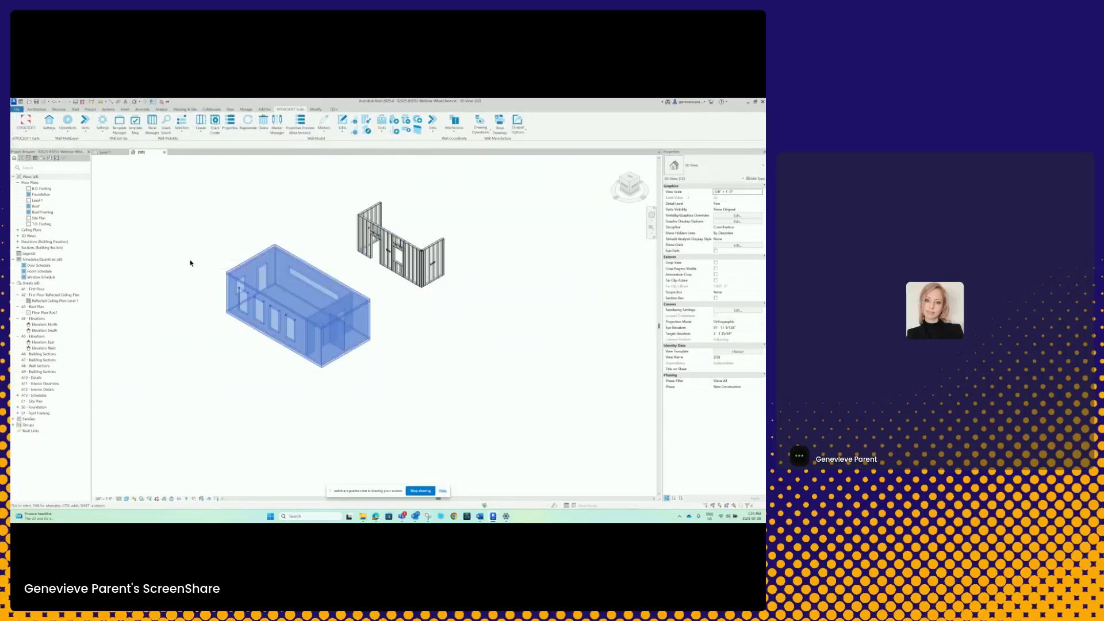
click(267, 122)
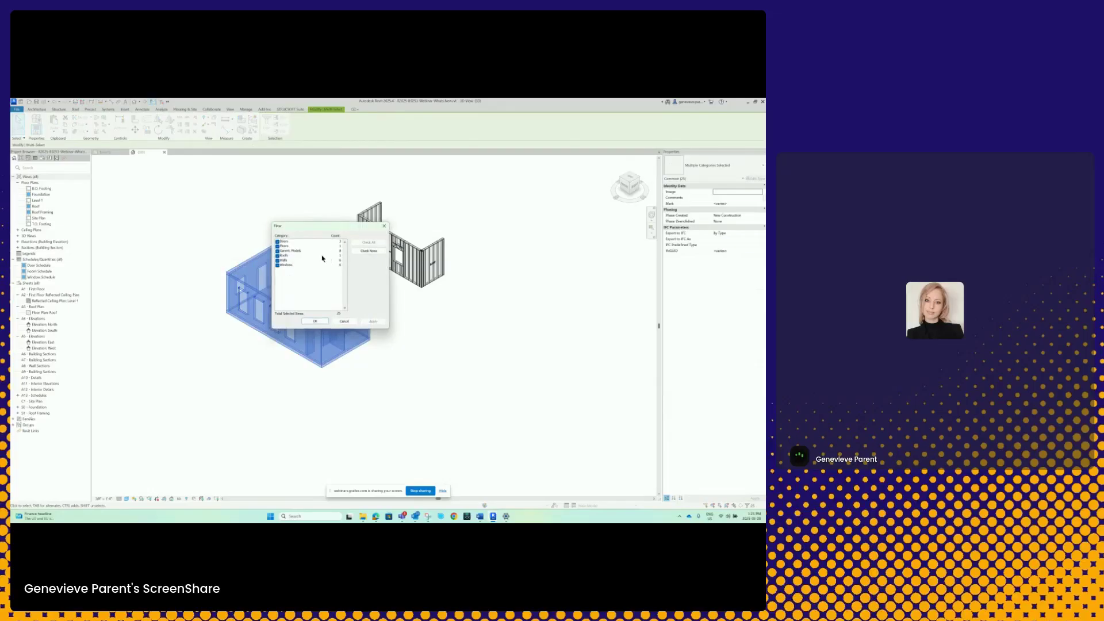
click(362, 251)
click(278, 250)
click(313, 321)
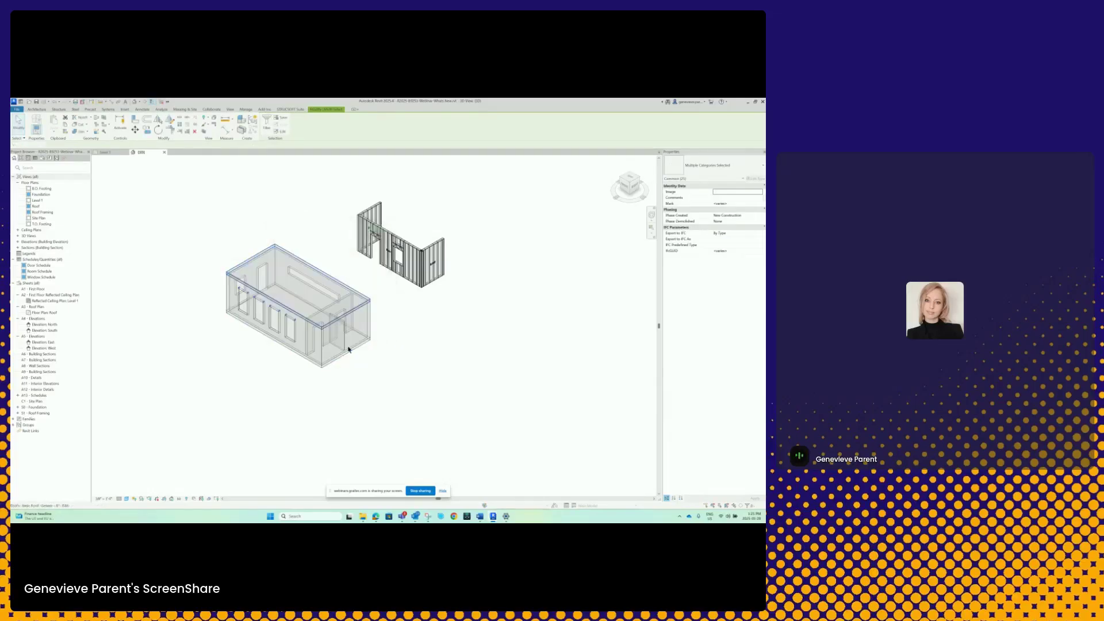
click(398, 387)
Hide the framing member in front of the square tube at the corner of walls Ext-1 and Ext-2.
scroll(377, 330, up, 5)
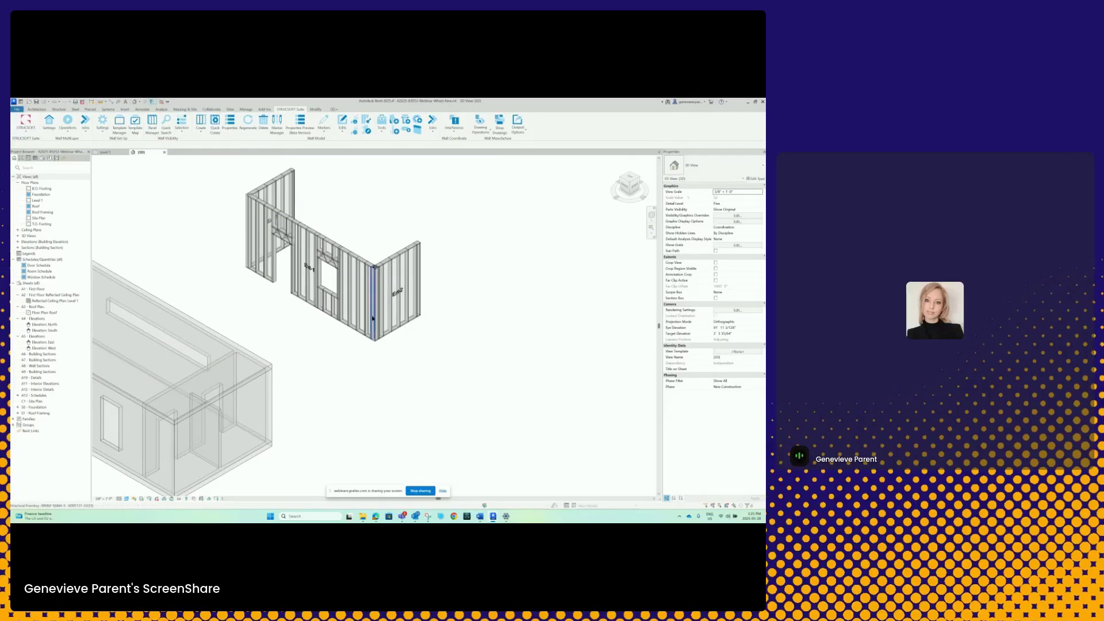
scroll(376, 266, up, 8)
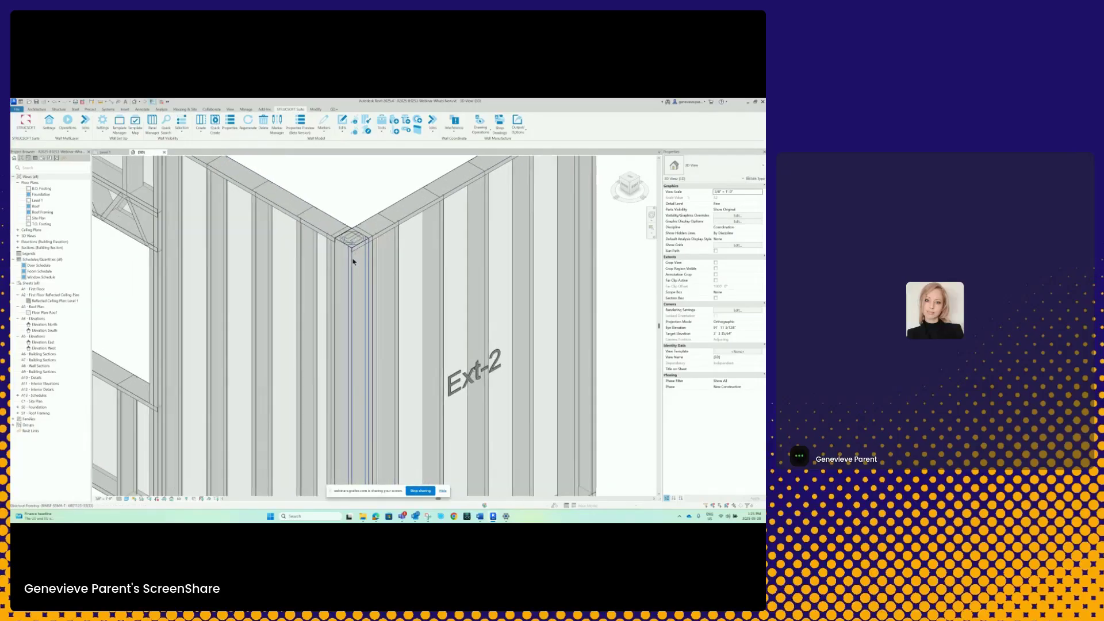
click(353, 262)
scroll(353, 259, down, 4)
click(204, 118)
click(209, 127)
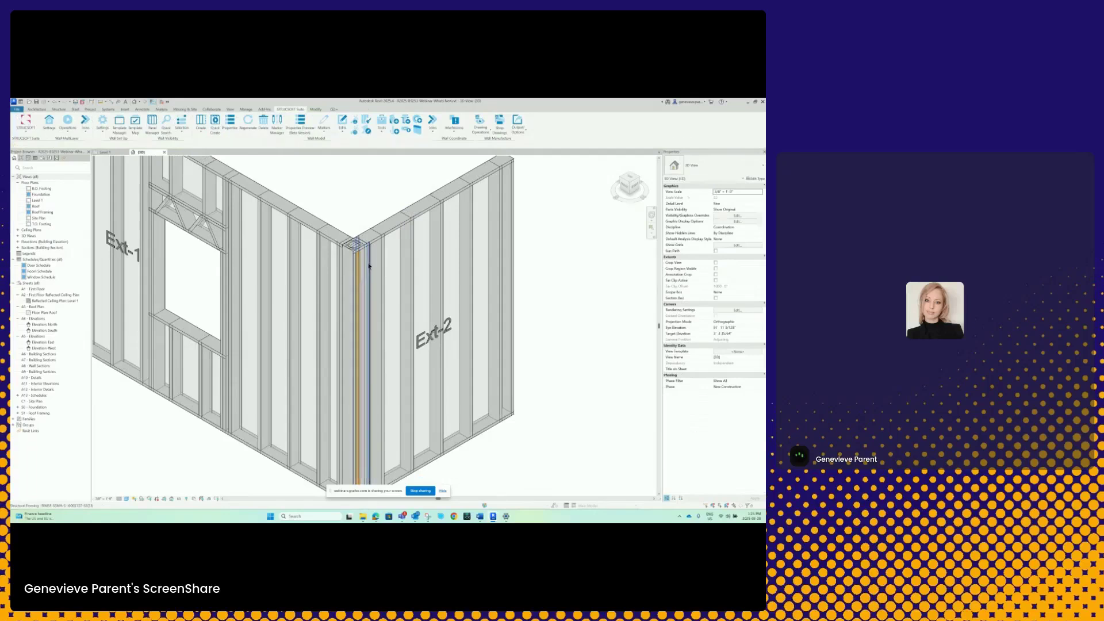
Examine the square HSS member in 3D at the corner between walls Ext-1 and Ext-2.
click(369, 266)
shift+middle_drag(369, 267, 380, 322)
scroll(357, 236, up, 2)
scroll(373, 277, down, 1)
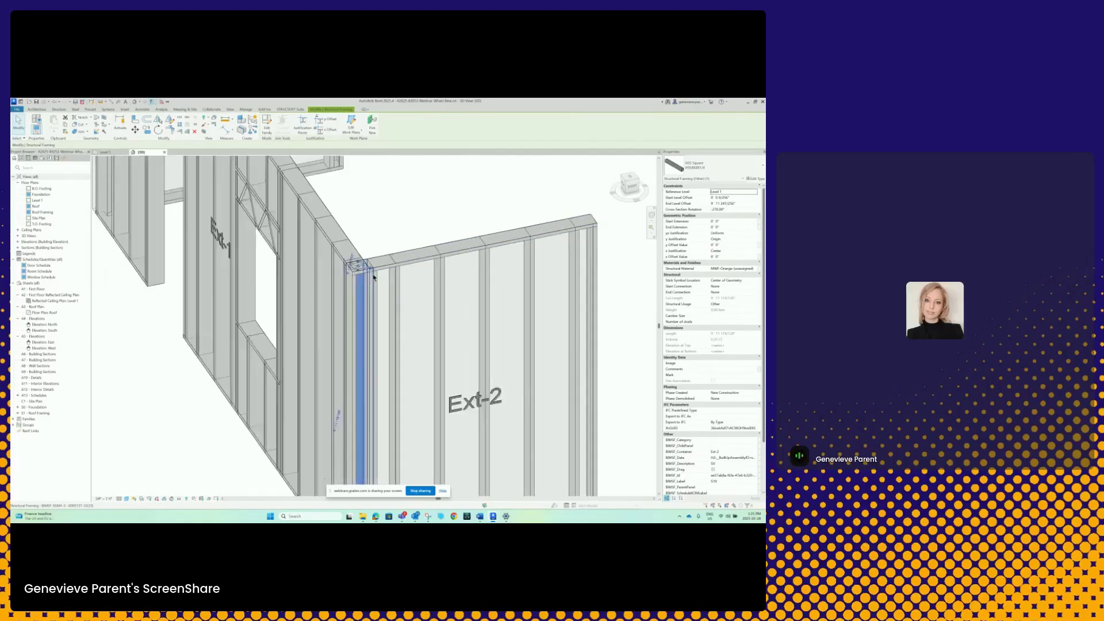
scroll(373, 277, down, 2)
click(382, 239)
shift+middle_drag(386, 253, 422, 395)
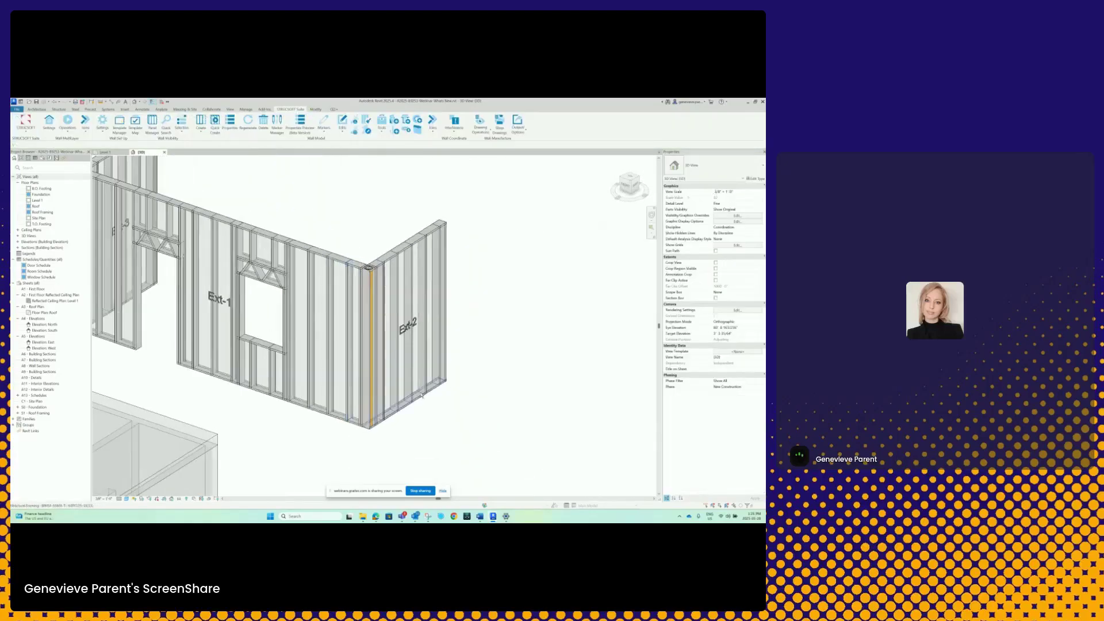
scroll(421, 395, down, 2)
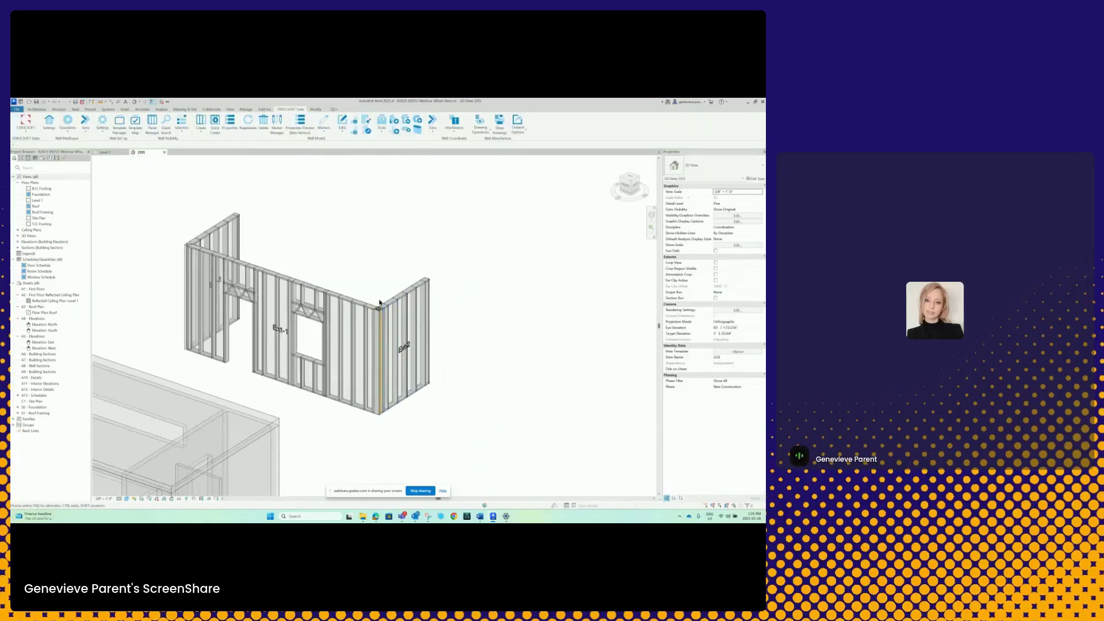
Return to the Level 1 floor plan and switch the STRUCSOFT tools to the Modular module.
click(109, 153)
scroll(345, 279, down, 4)
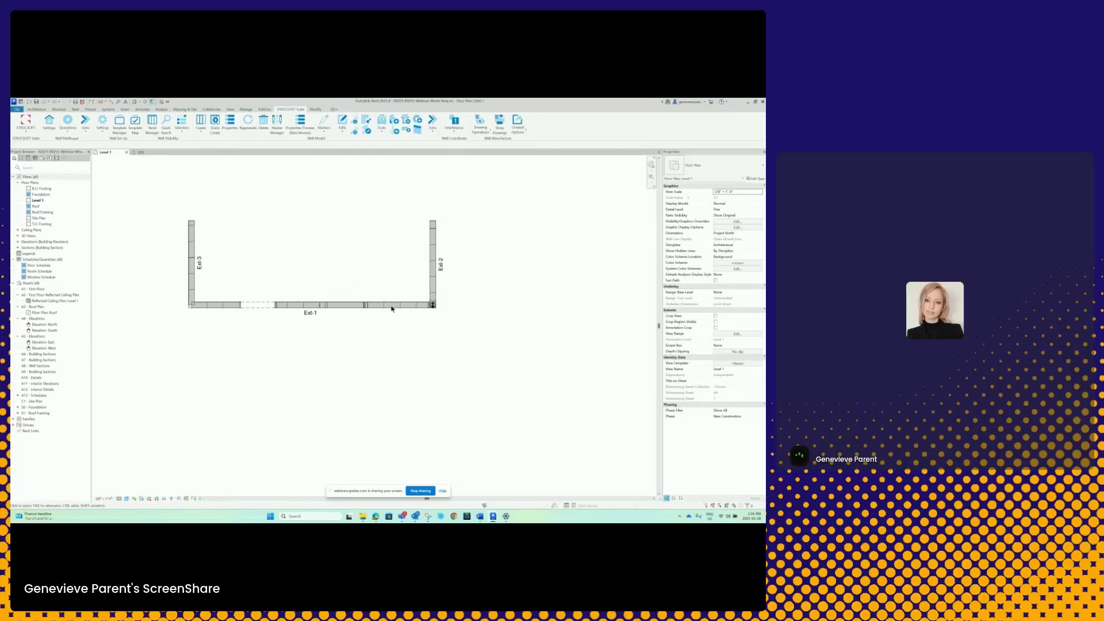
scroll(414, 296, down, 3)
middle_drag(393, 349, 370, 241)
scroll(374, 253, down, 1)
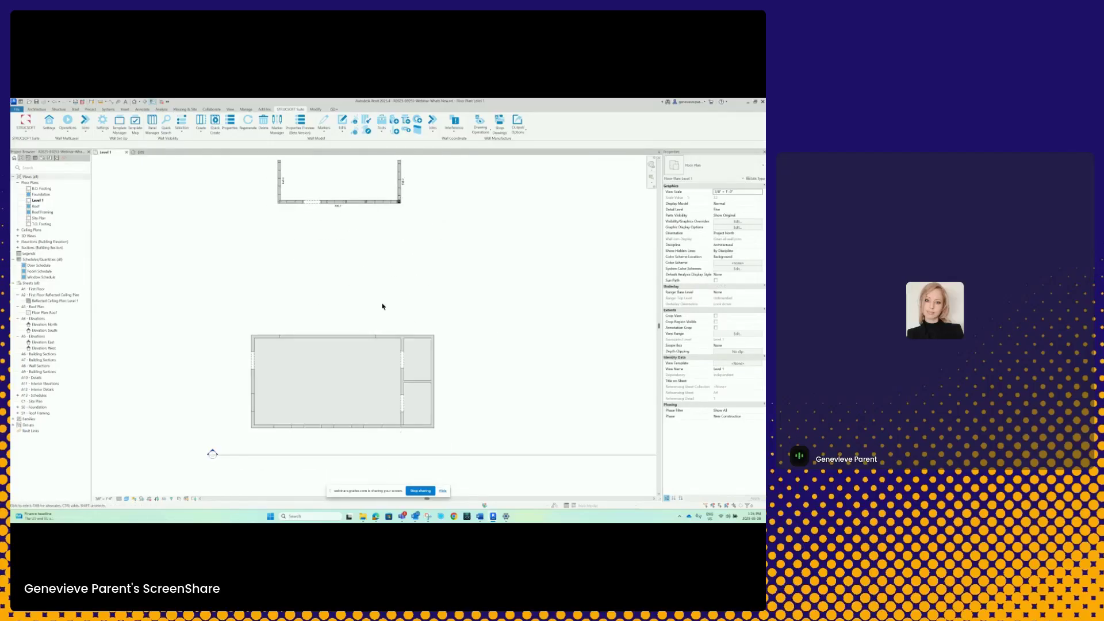
middle_drag(398, 325, 388, 301)
scroll(375, 310, down, 4)
scroll(392, 321, up, 1)
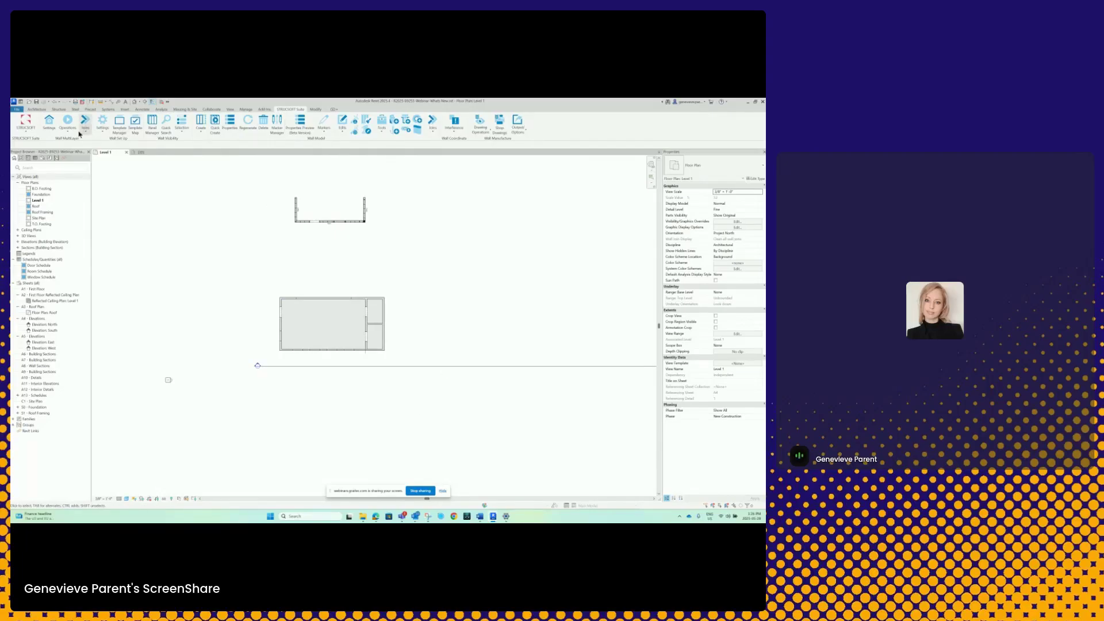
click(27, 132)
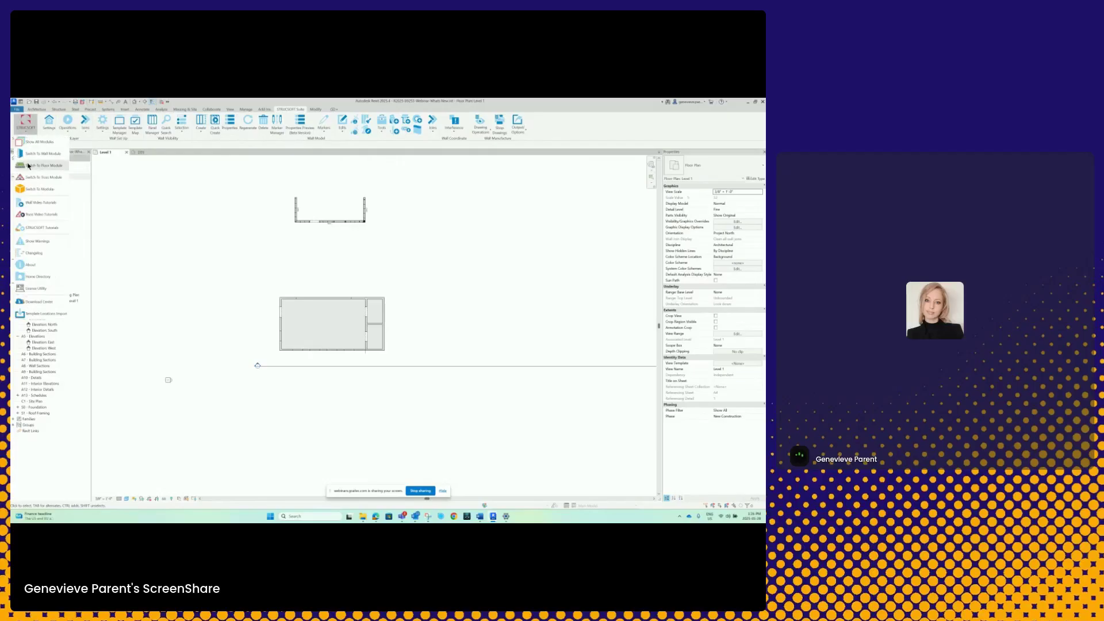
click(32, 189)
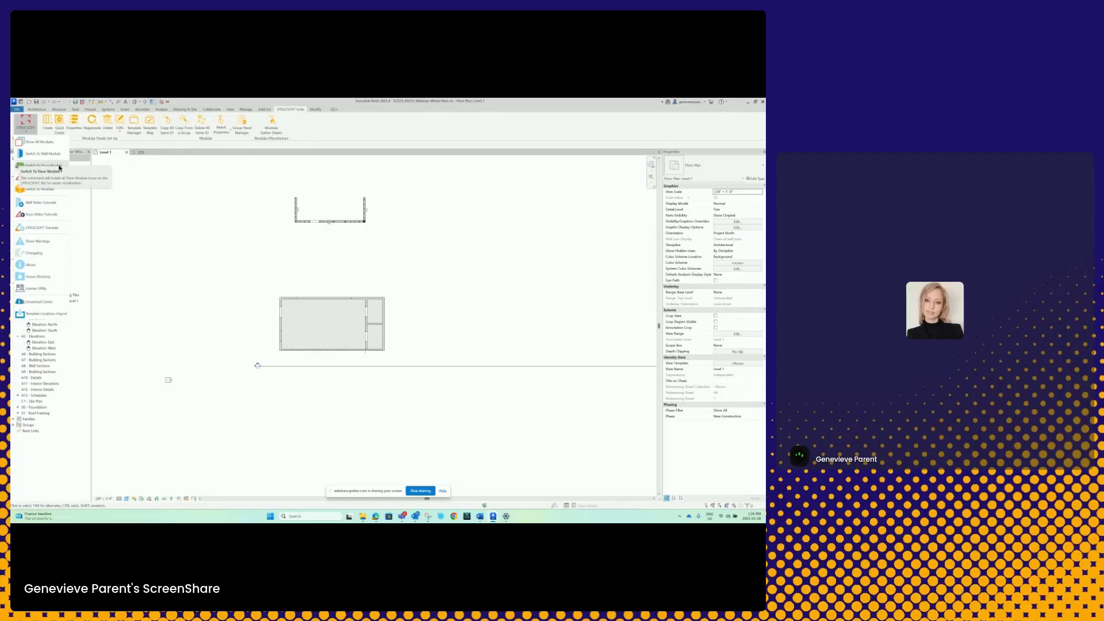
click(56, 167)
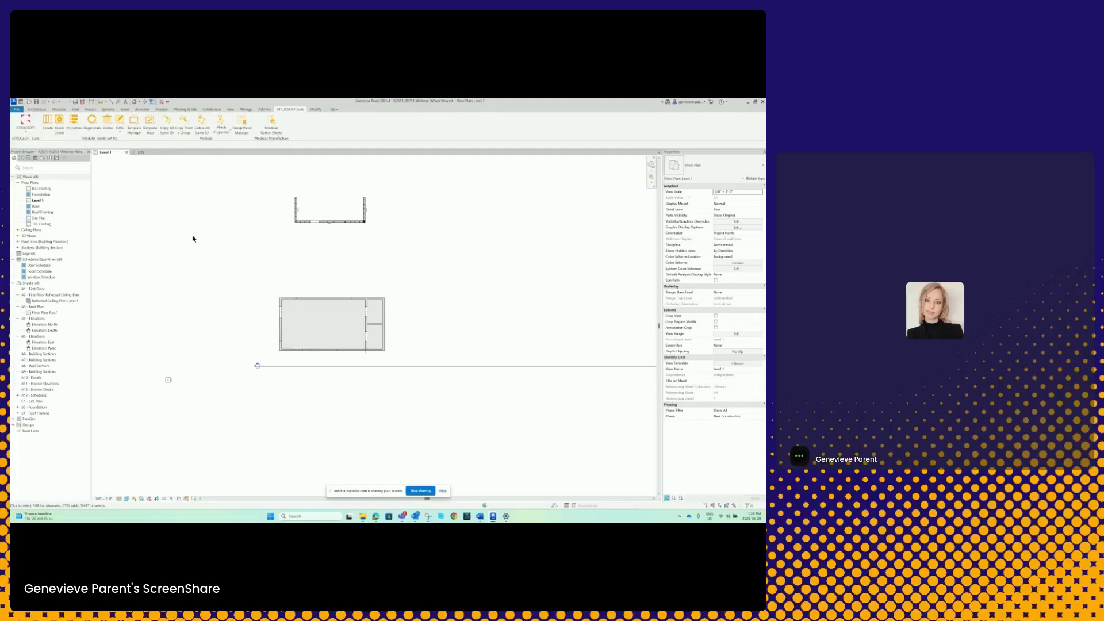
Bring up the 3D view and inspect the building's floor and front wall by selecting them in turn.
click(140, 153)
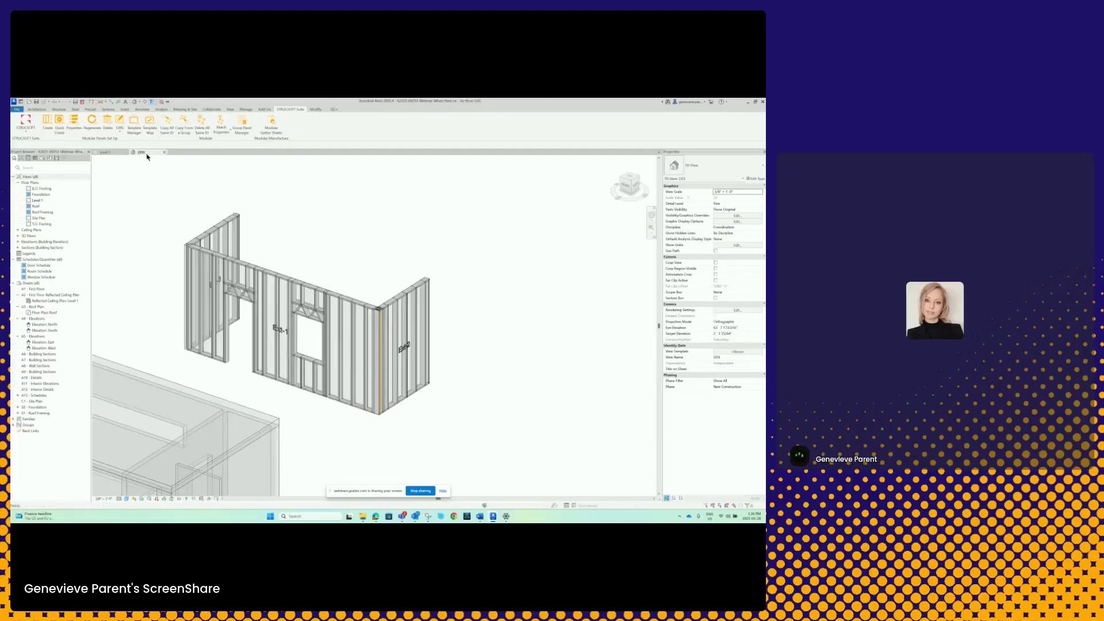
scroll(230, 288, down, 3)
middle_drag(220, 312, 346, 280)
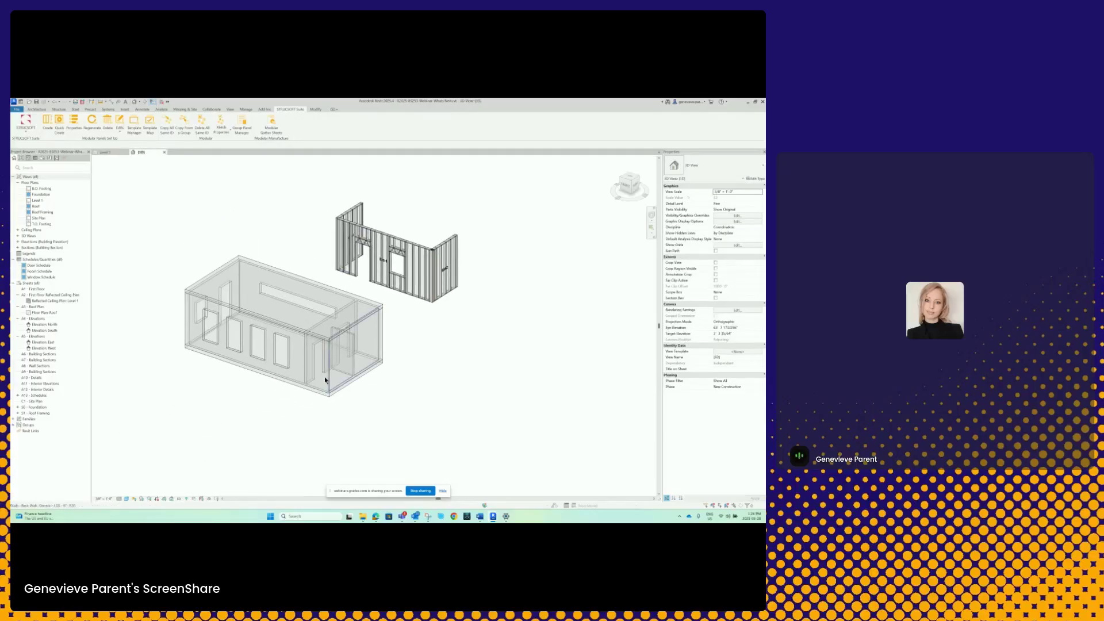
click(269, 377)
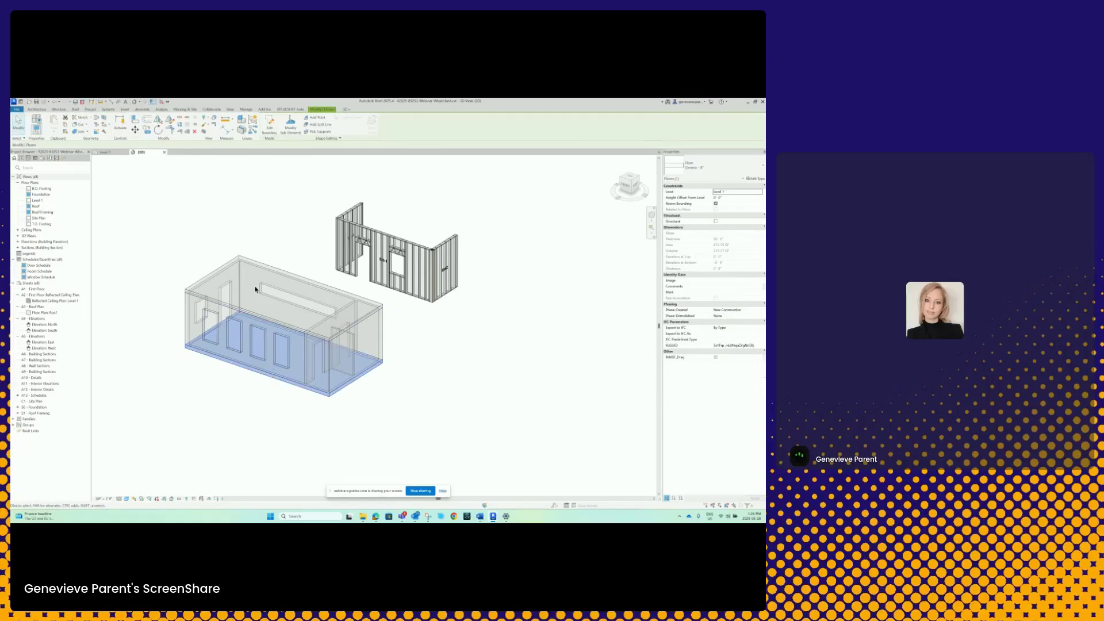
key(Escape)
click(259, 264)
click(314, 359)
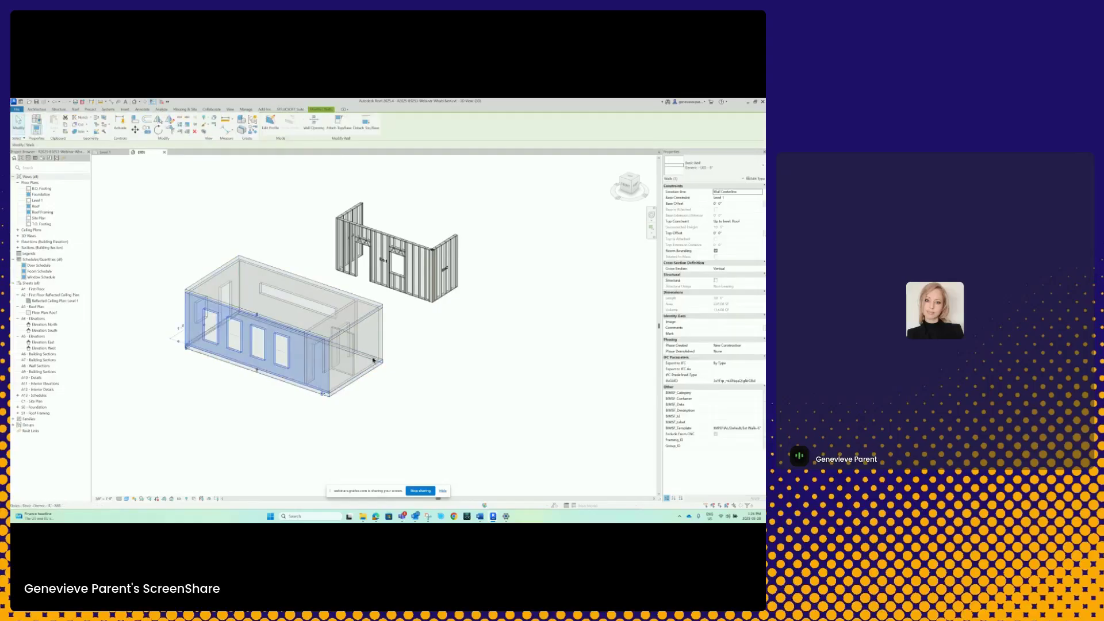
Inspect the building's floor in 3D by selecting it, and bring back the STRUCSOFT tools with nothing selected.
click(315, 391)
scroll(308, 394, down, 2)
mouse_move(307, 394)
shift+middle_down()
mouse_move(320, 402)
mouse_move(311, 401)
shift+middle_up()
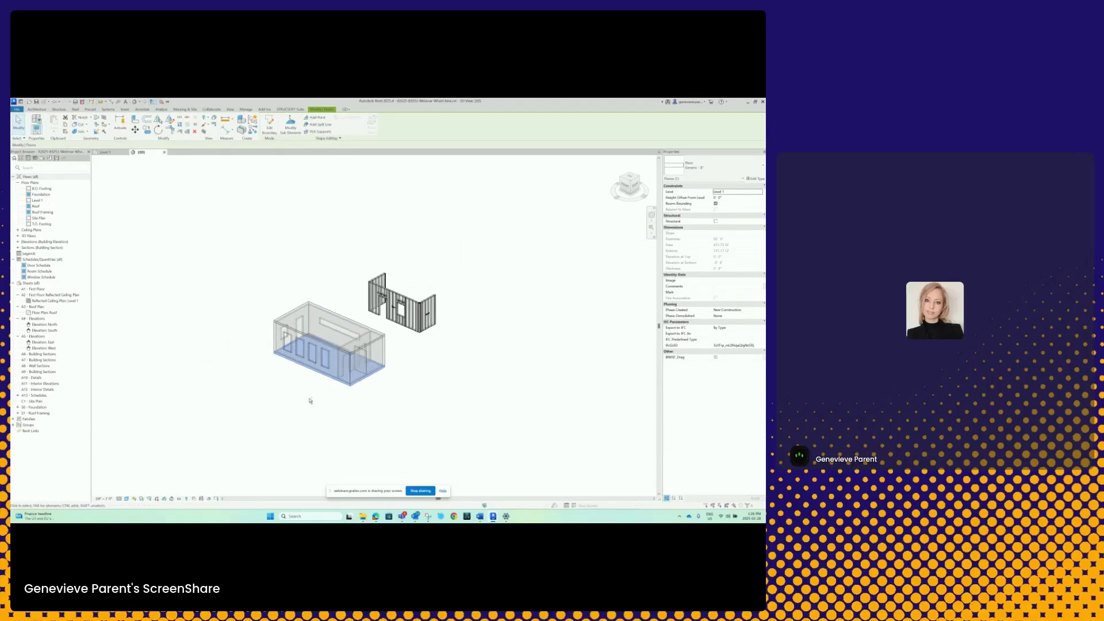
click(289, 109)
shift+middle_drag(344, 323, 248, 425)
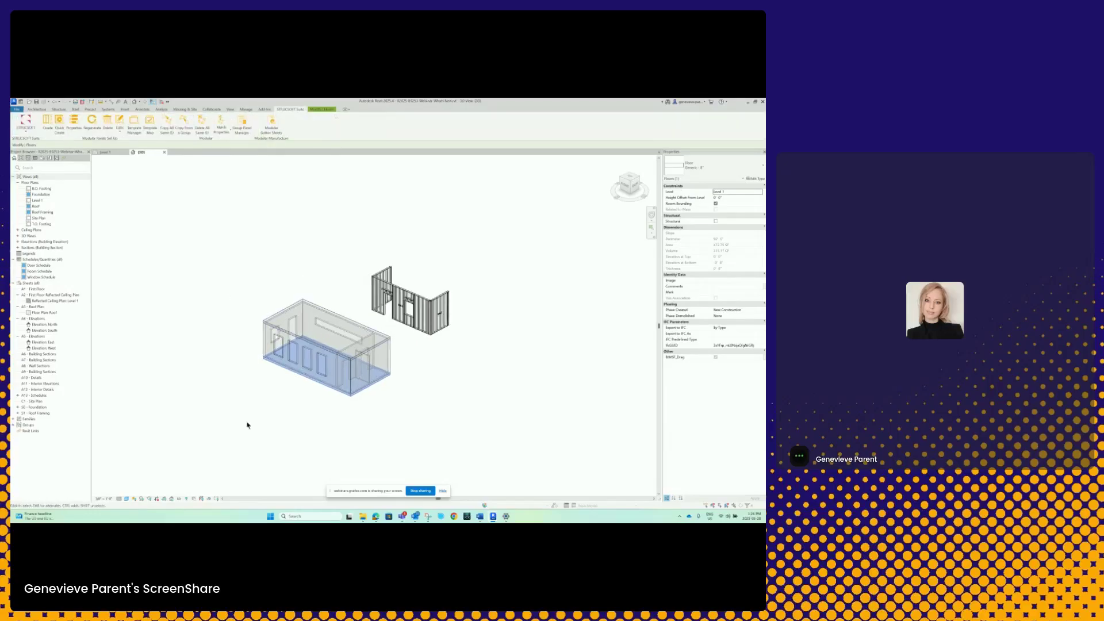
key(Escape)
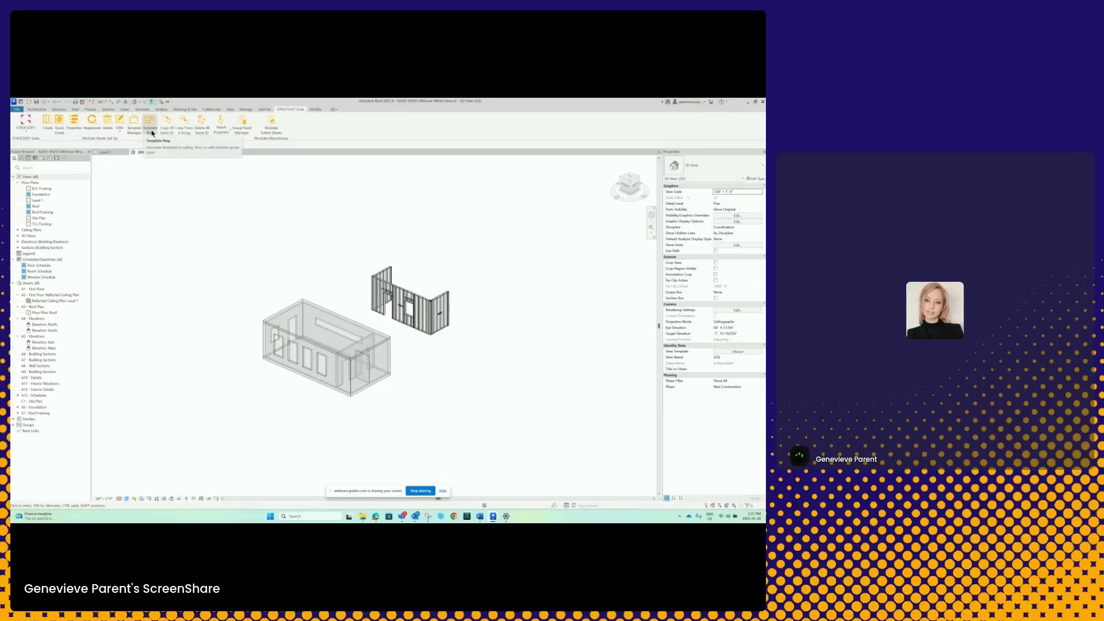
middle_drag(156, 211, 99, 164)
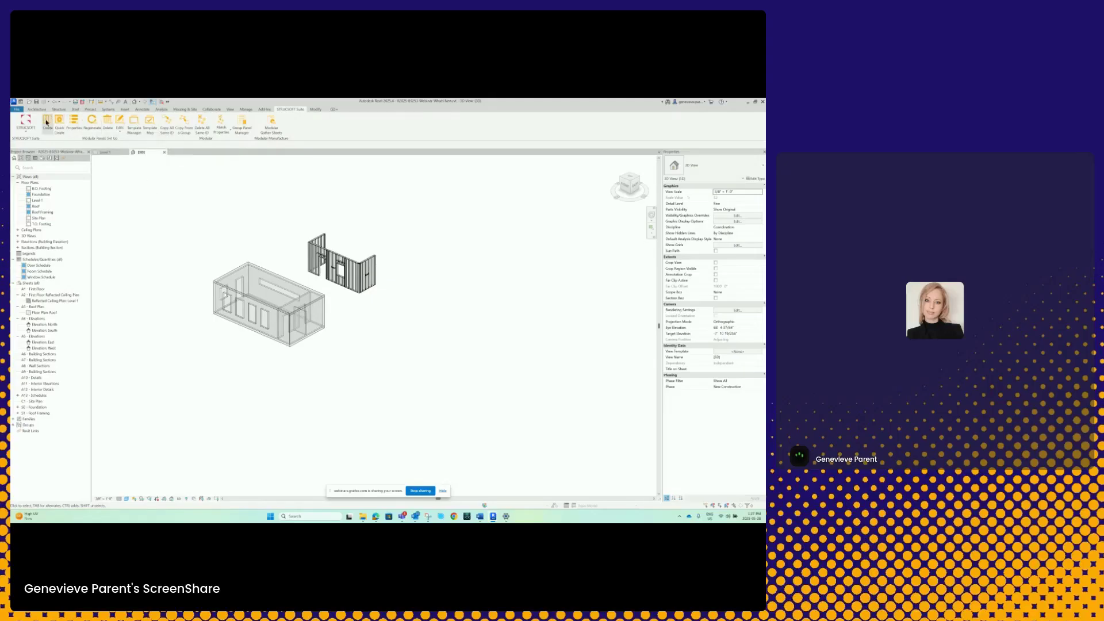
Open the Template Map Manager and examine the floor, roof and wall mappings of the project's template map.
drag(324, 363, 297, 360)
click(148, 125)
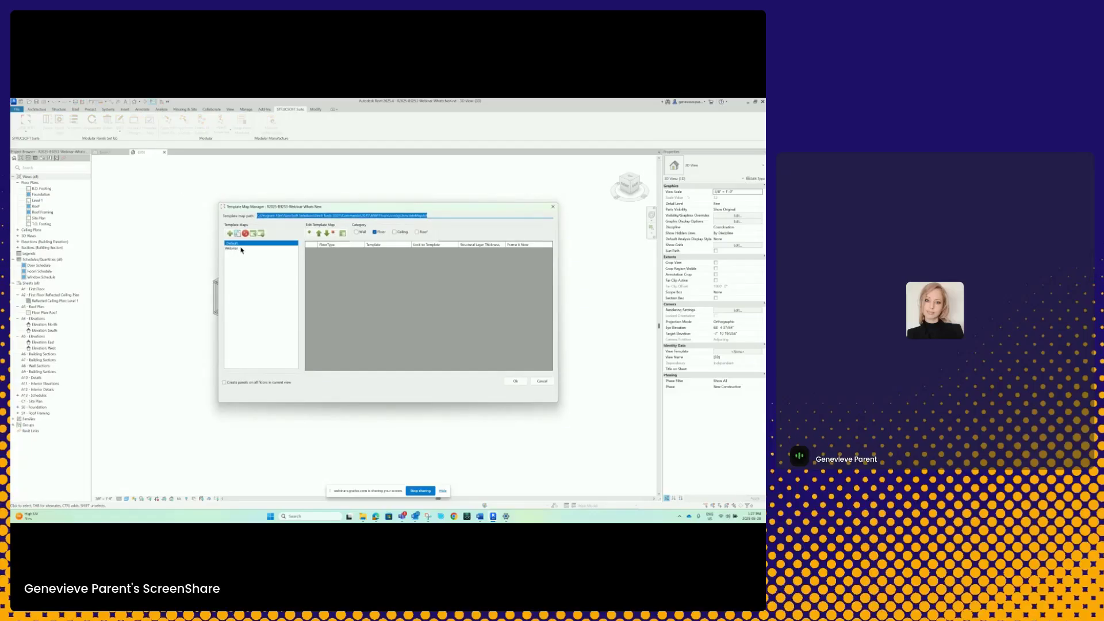
click(241, 248)
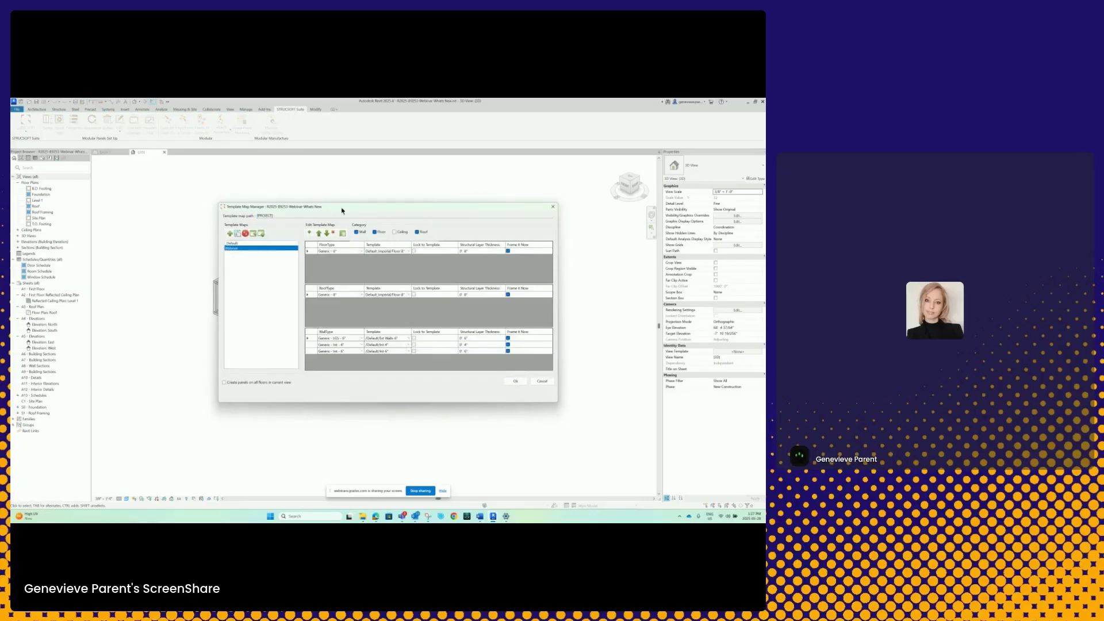
drag(341, 211, 362, 188)
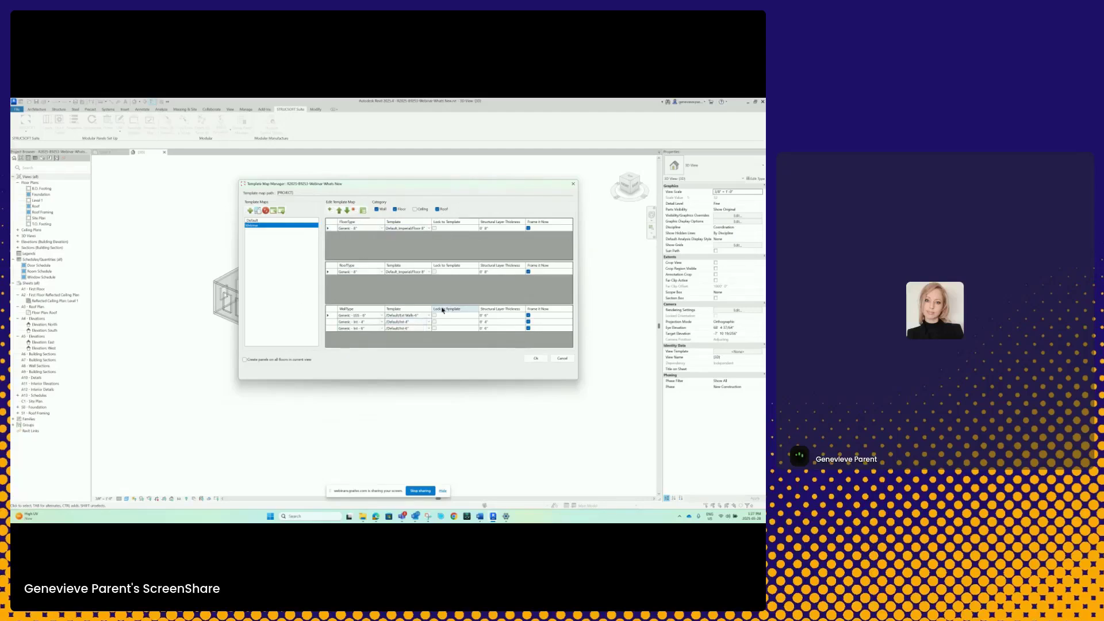
Examine the category choices for adding template map entries without adding any, and close the Template Map Manager.
click(332, 210)
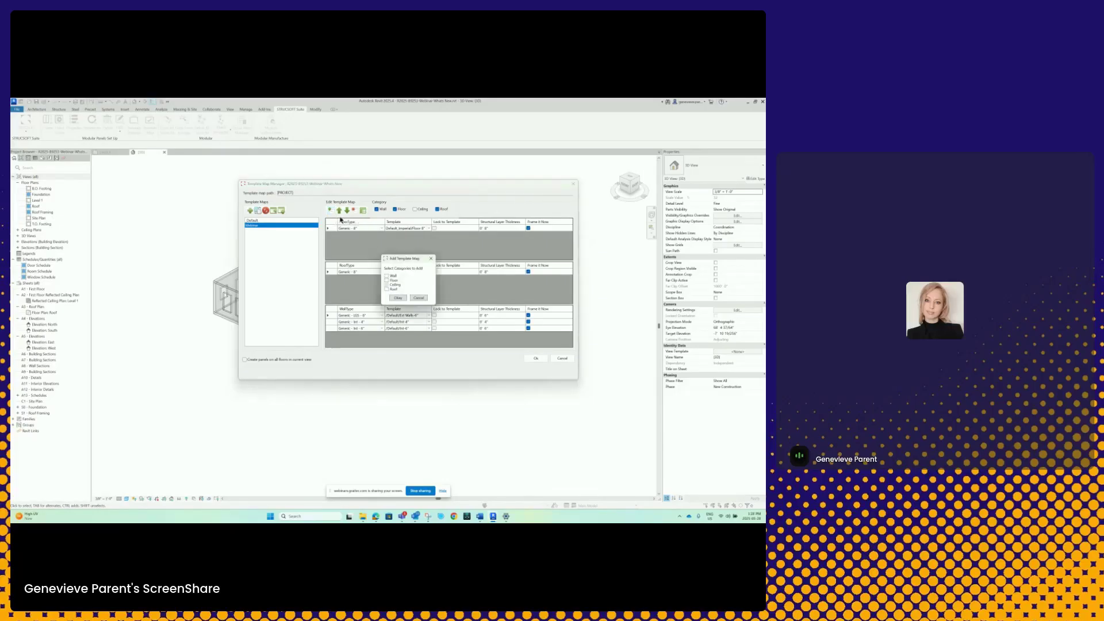
click(386, 277)
click(386, 281)
click(419, 298)
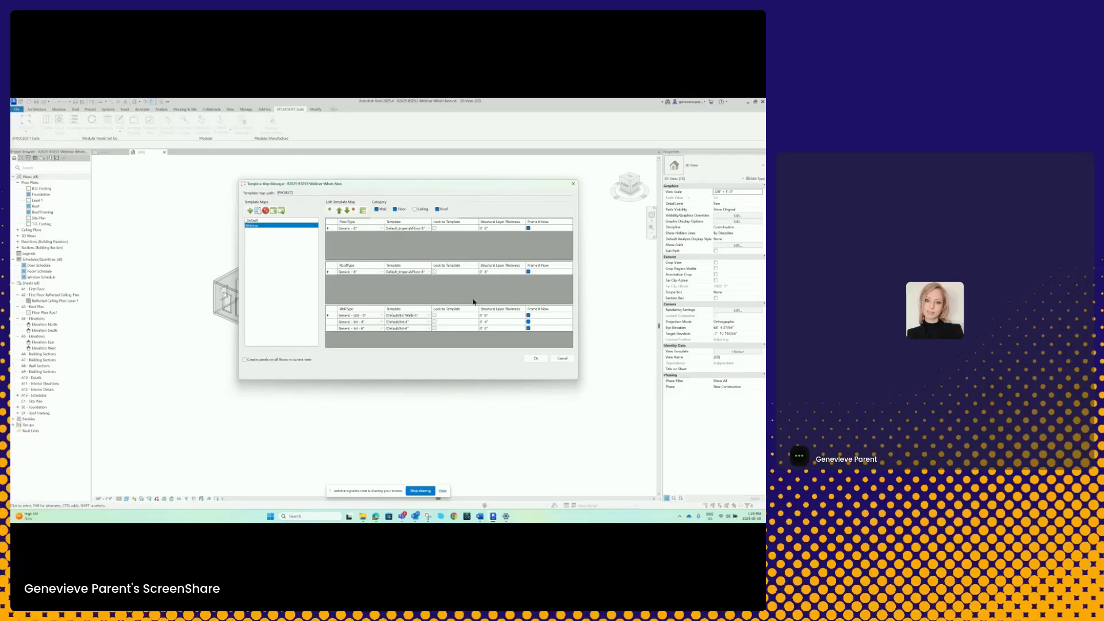
click(538, 359)
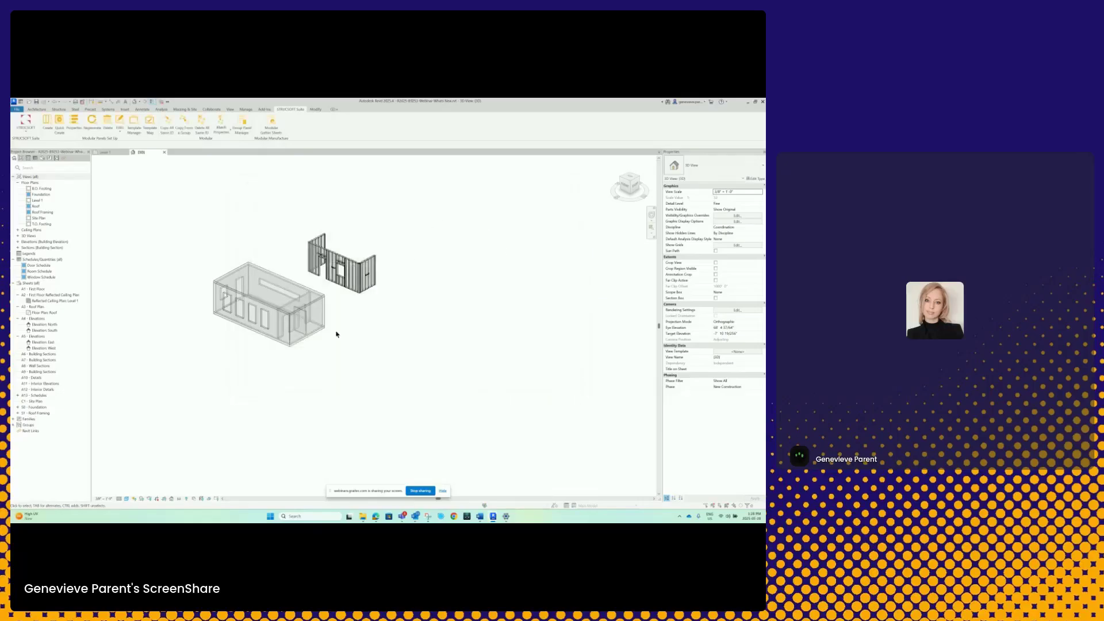
Select the whole building and start creating STRUCSOFT panels for its Wall and Floor categories.
middle_drag(337, 334, 422, 338)
scroll(419, 335, down, 1)
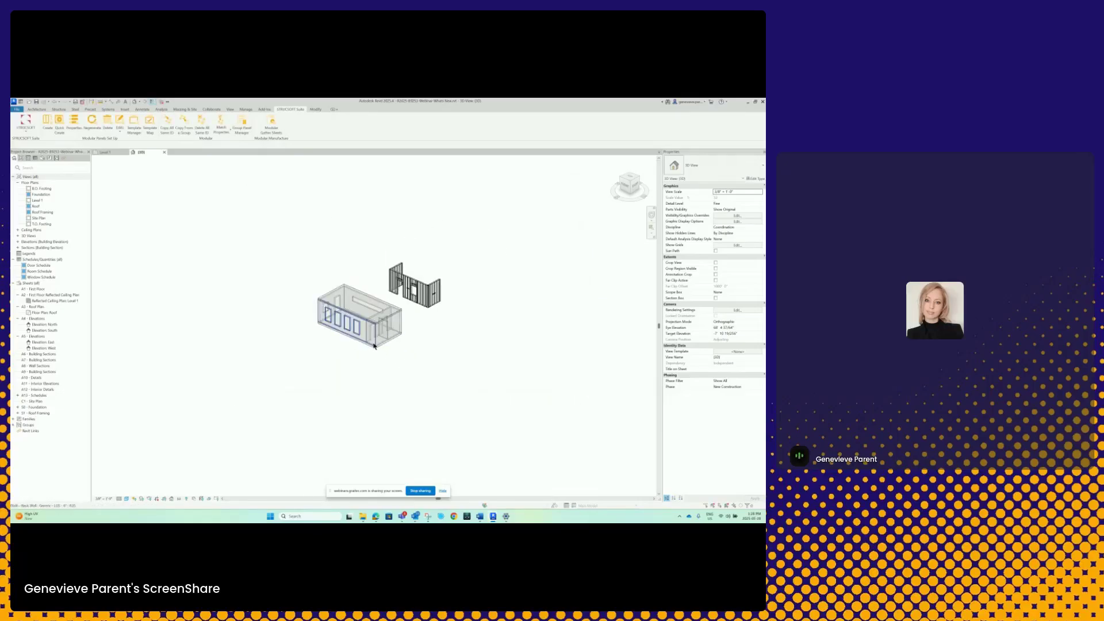
scroll(368, 351, up, 1)
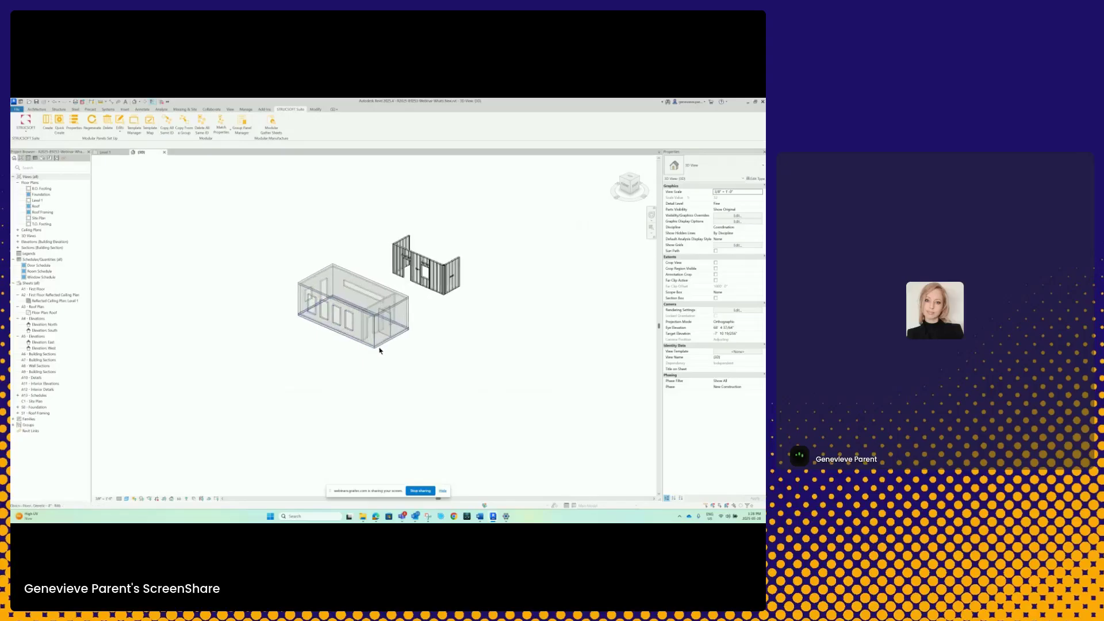
drag(406, 360, 271, 288)
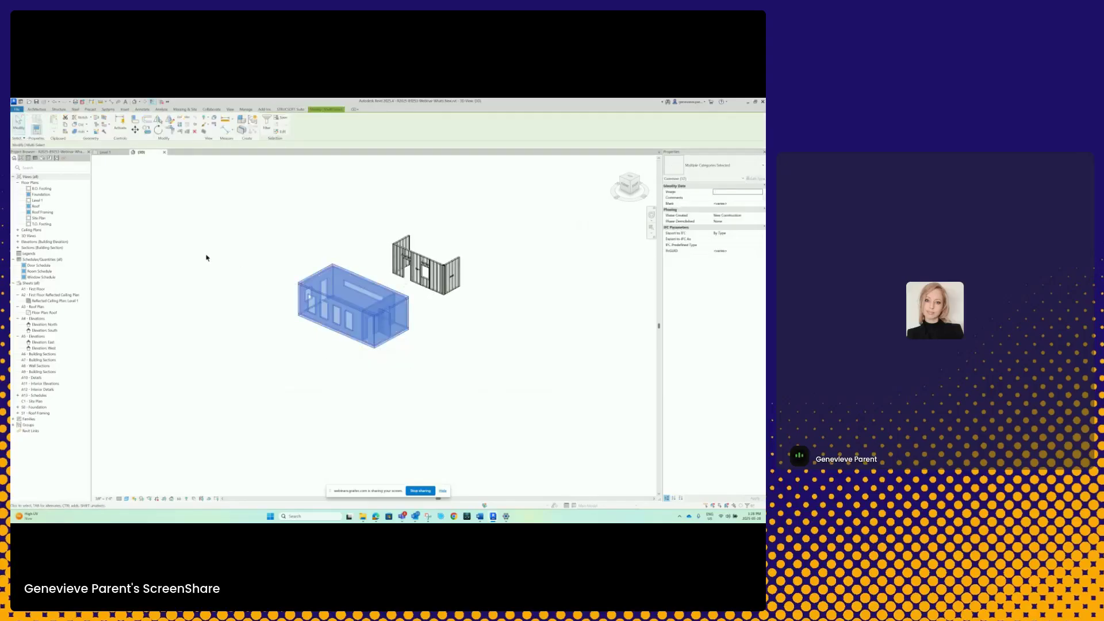
click(289, 109)
click(46, 122)
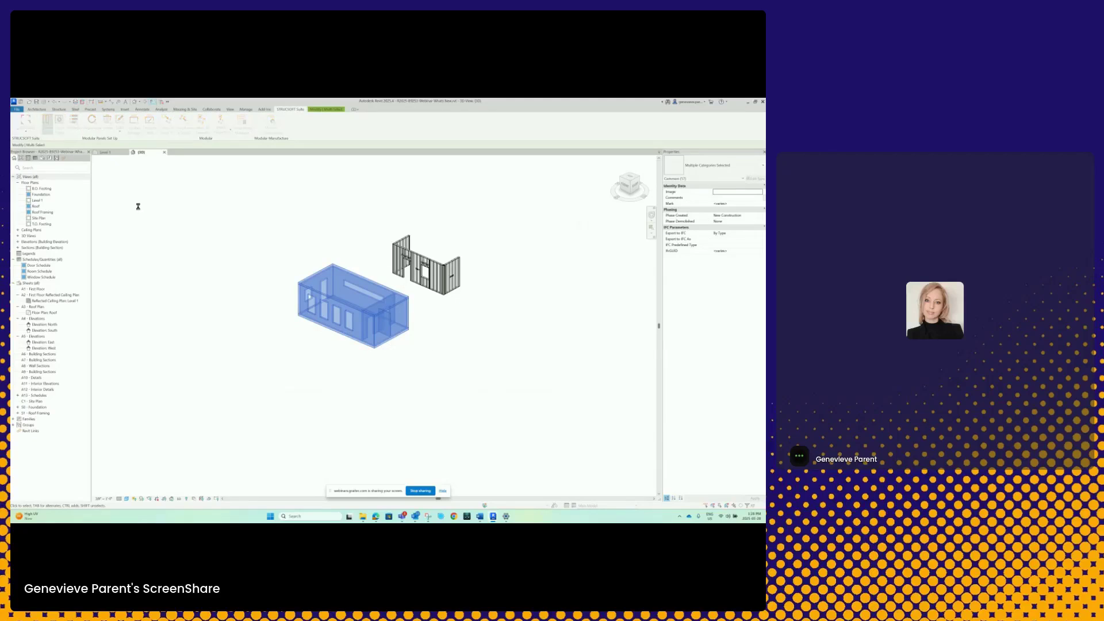
drag(353, 281, 387, 276)
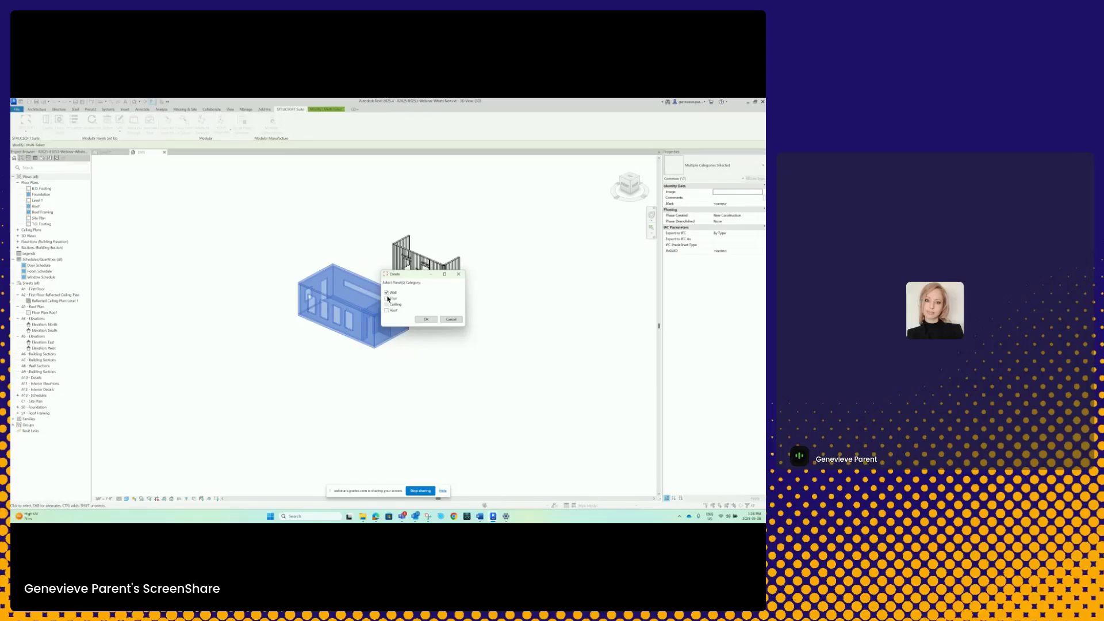
click(431, 320)
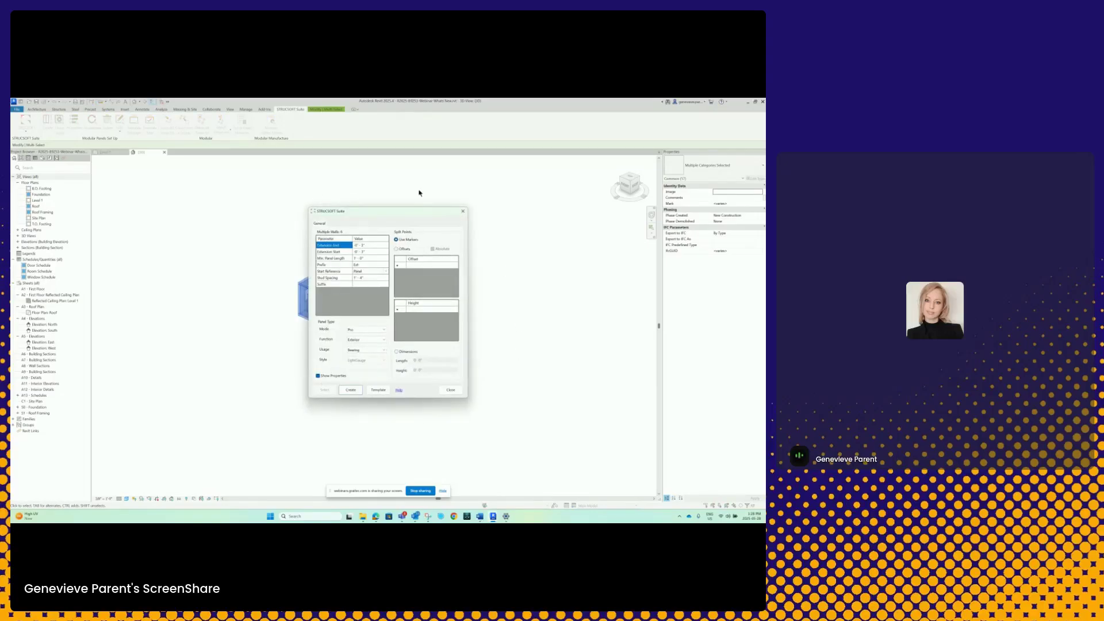
Look over the exterior wall template and create the exterior bearing wall panels, accepting their properties.
drag(379, 217, 333, 211)
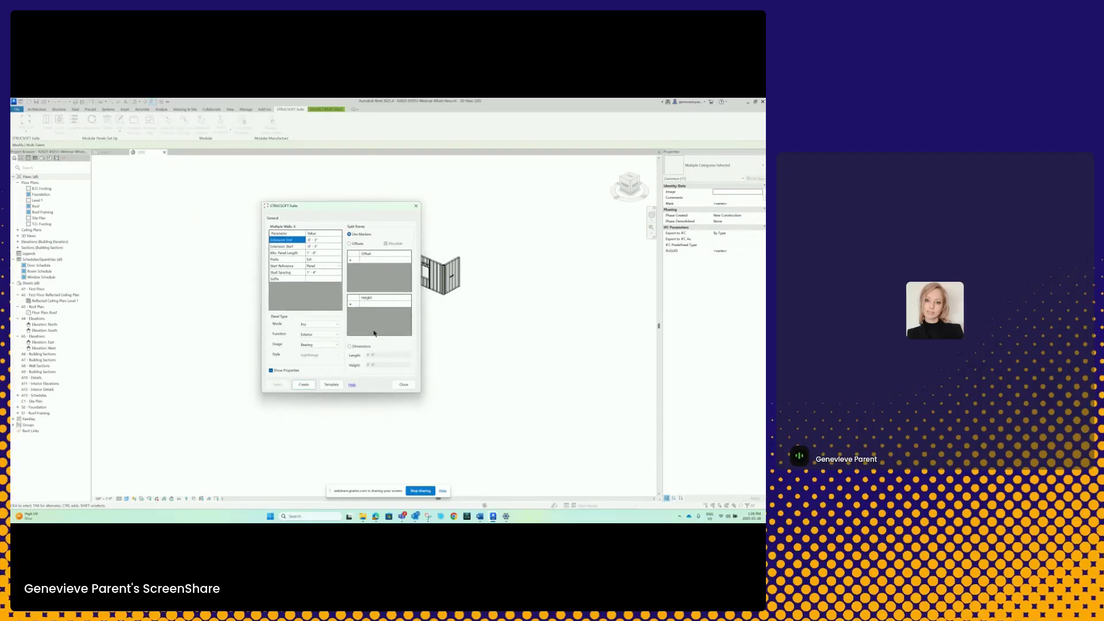
click(331, 384)
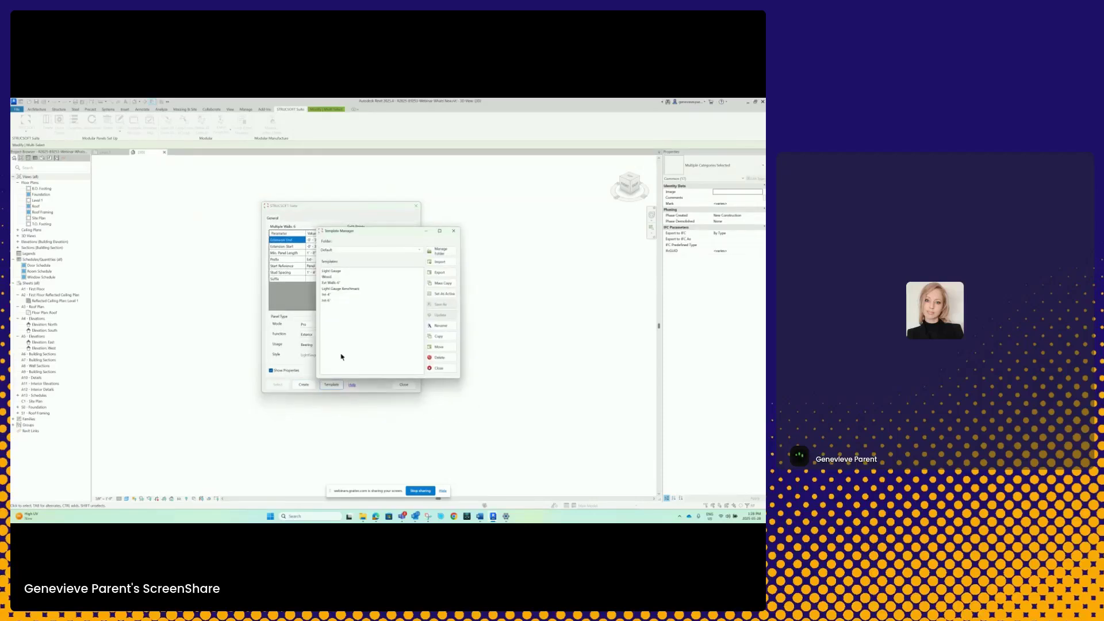
click(331, 283)
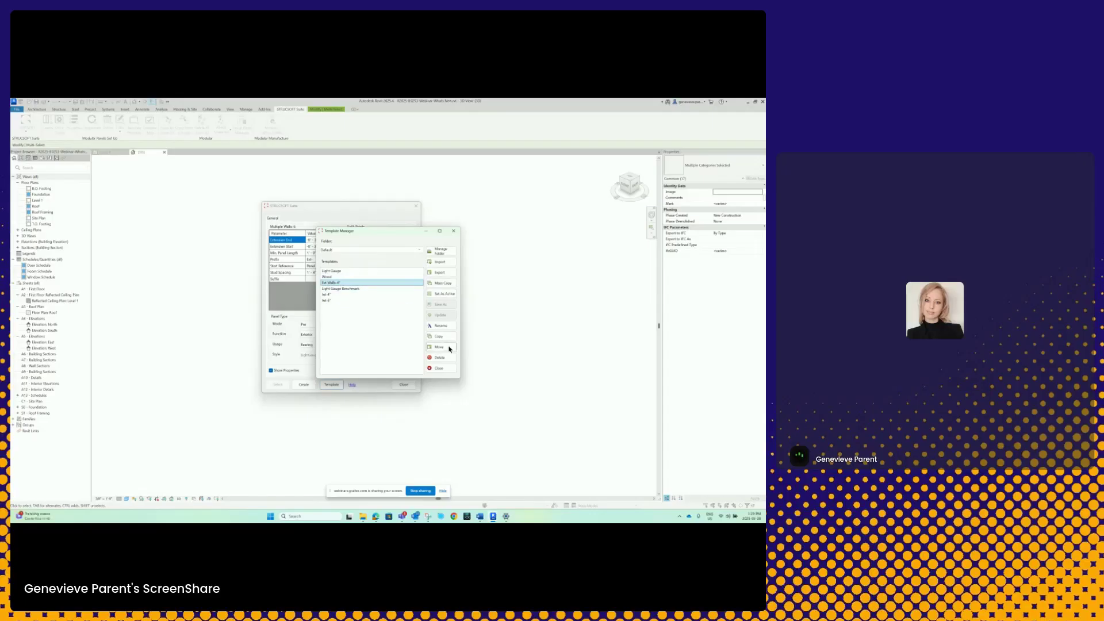
click(441, 369)
click(302, 385)
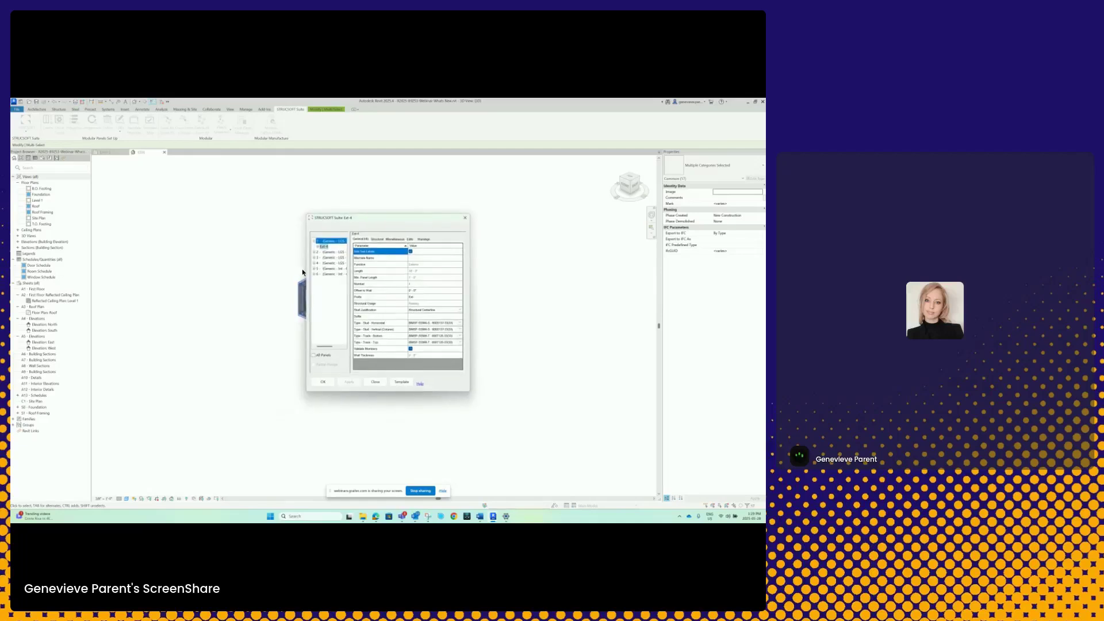
click(323, 382)
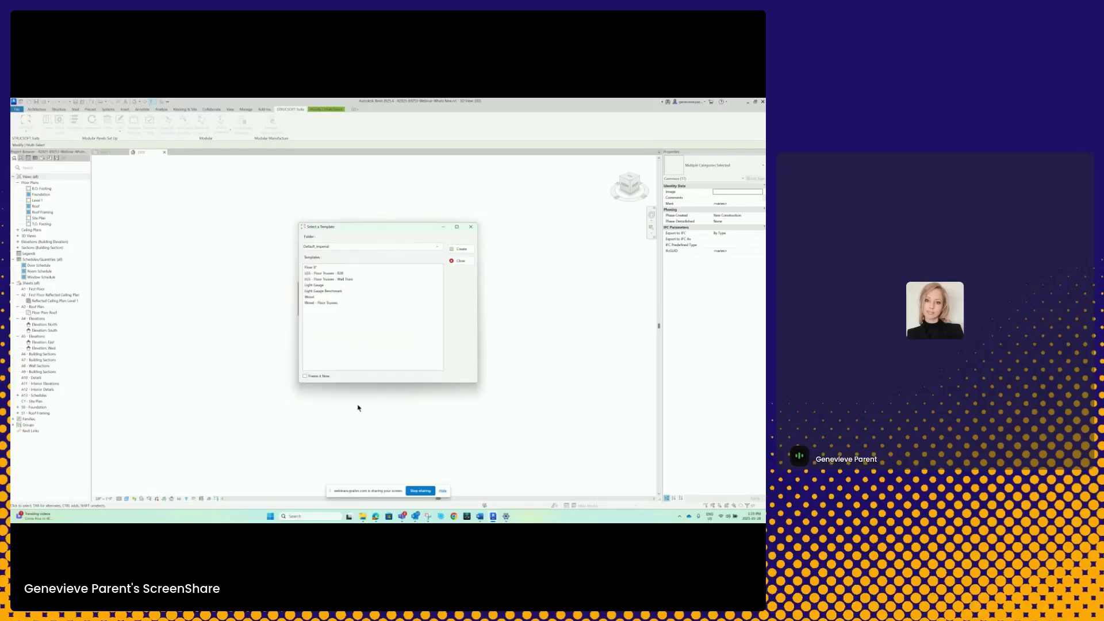
Create the floor panel from the first template in the Default_Imperial folder with Frame It Now enabled.
drag(377, 226, 470, 185)
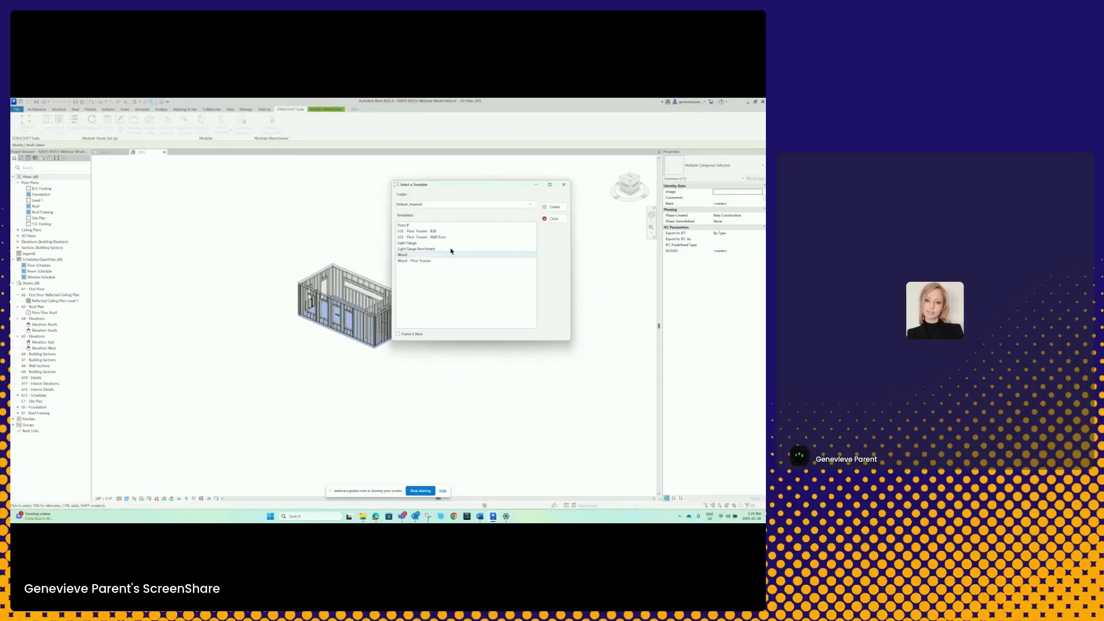
click(406, 226)
click(398, 334)
click(555, 206)
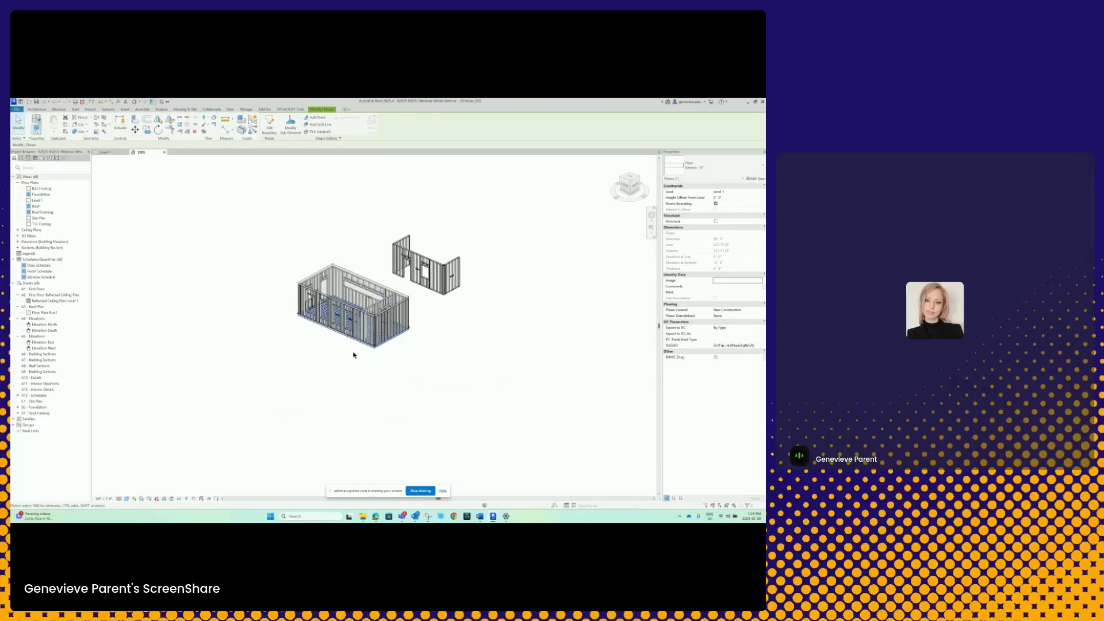
scroll(340, 349, up, 2)
click(336, 348)
scroll(336, 348, down, 3)
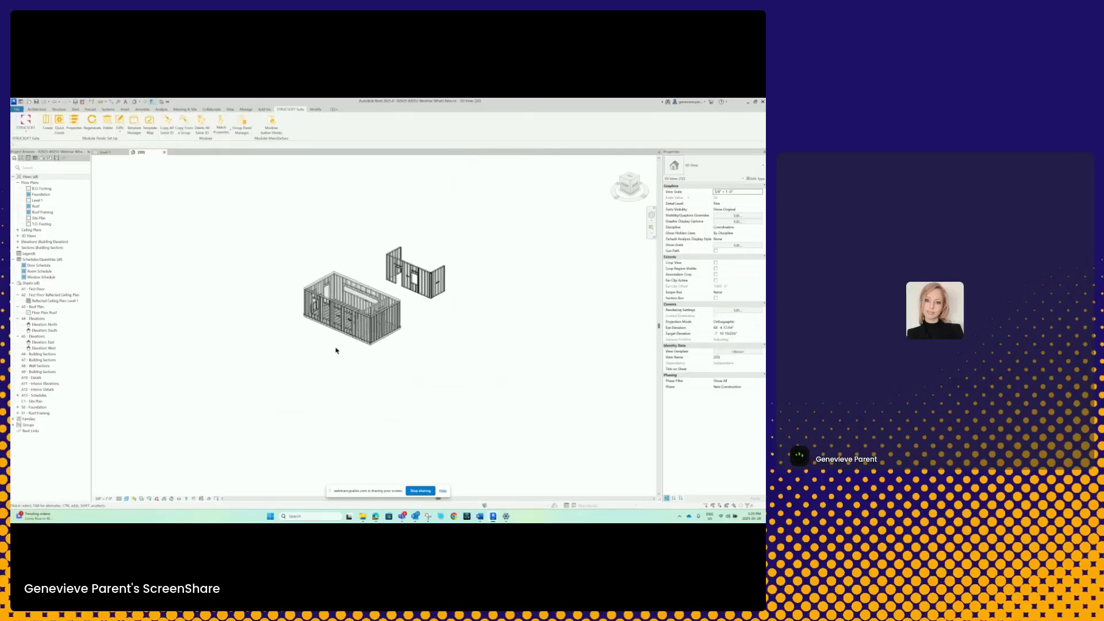
Delete the wall and floor panels and their framing from the whole building.
shift+middle_drag(338, 363, 340, 397)
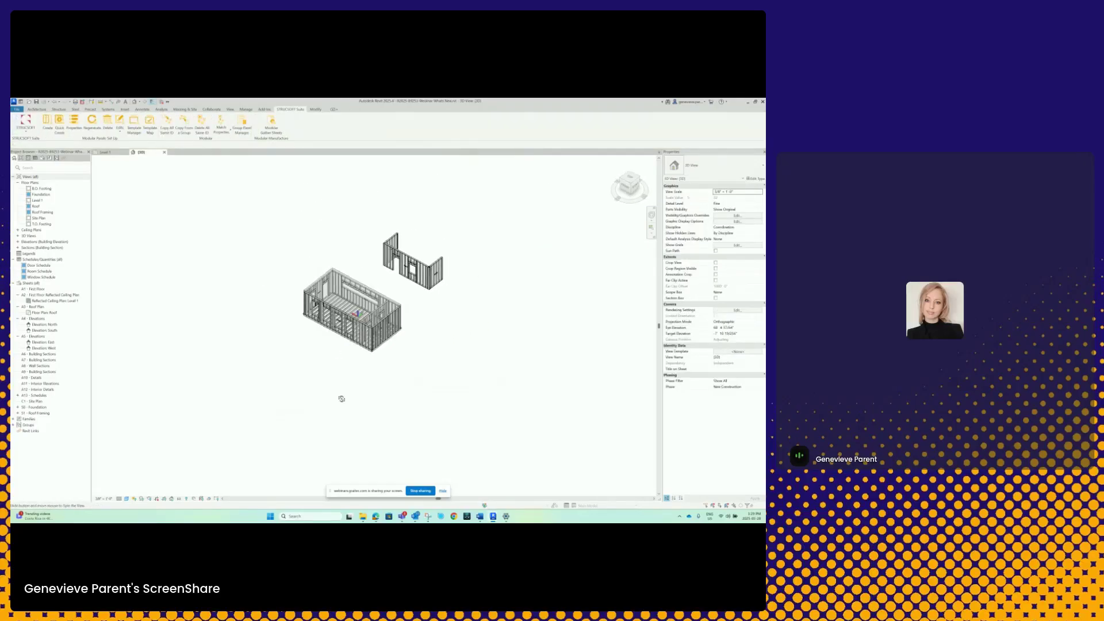
scroll(348, 366, up, 2)
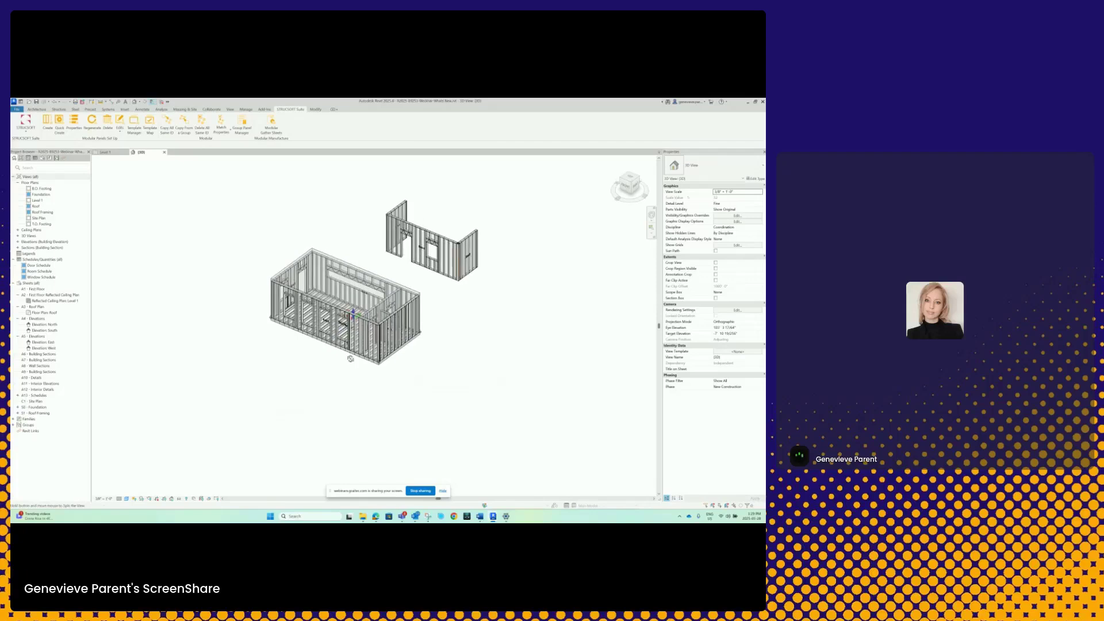
drag(433, 388, 326, 322)
drag(241, 290, 249, 280)
click(281, 110)
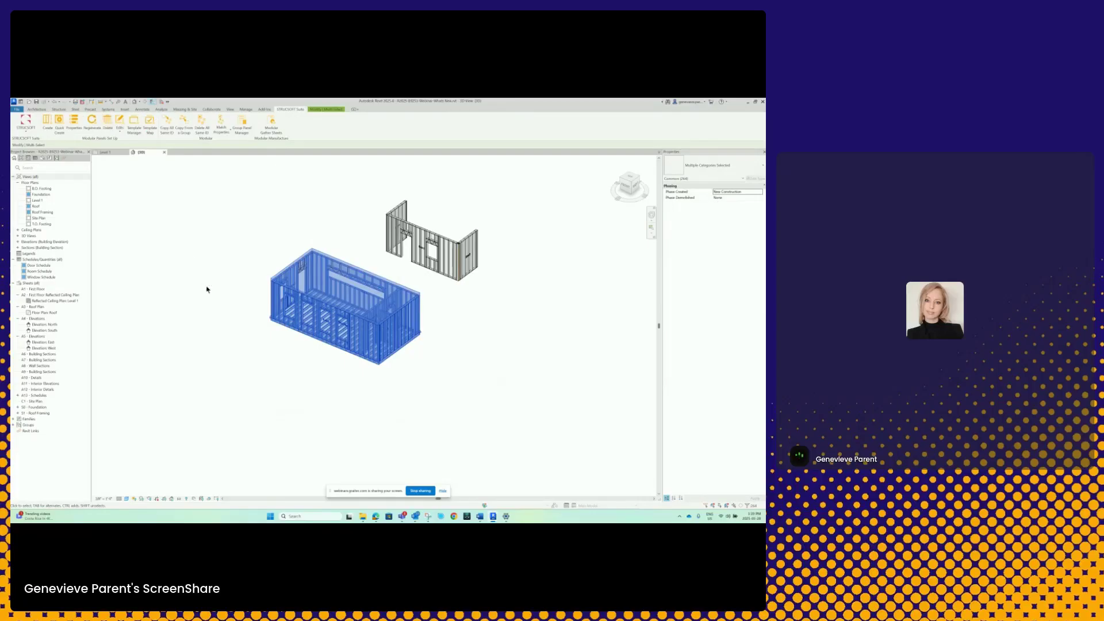
click(358, 338)
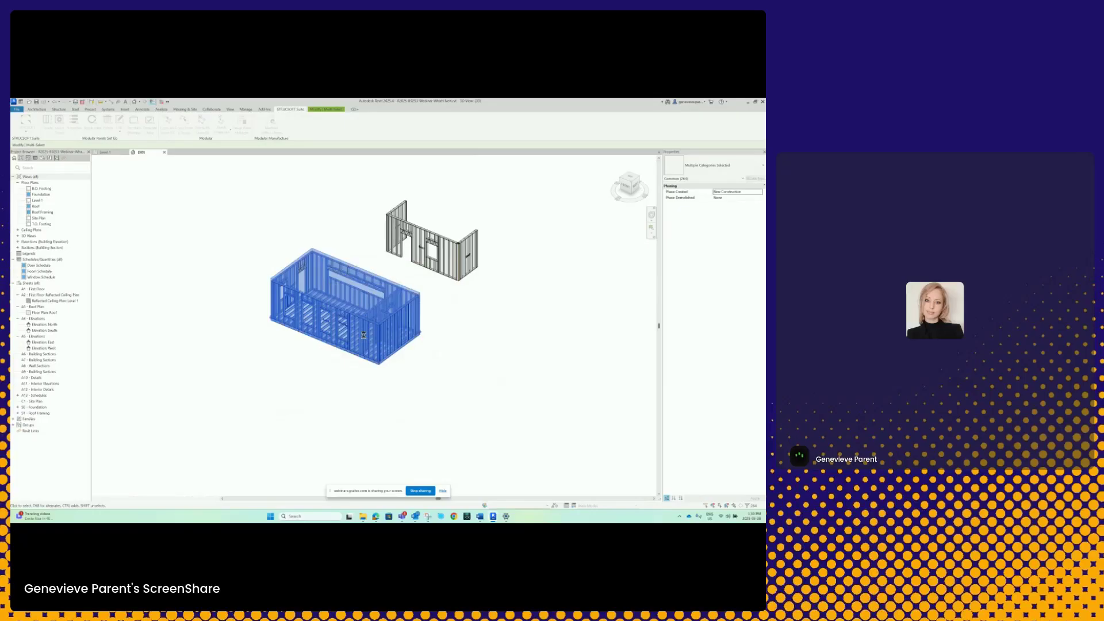
click(365, 306)
click(374, 313)
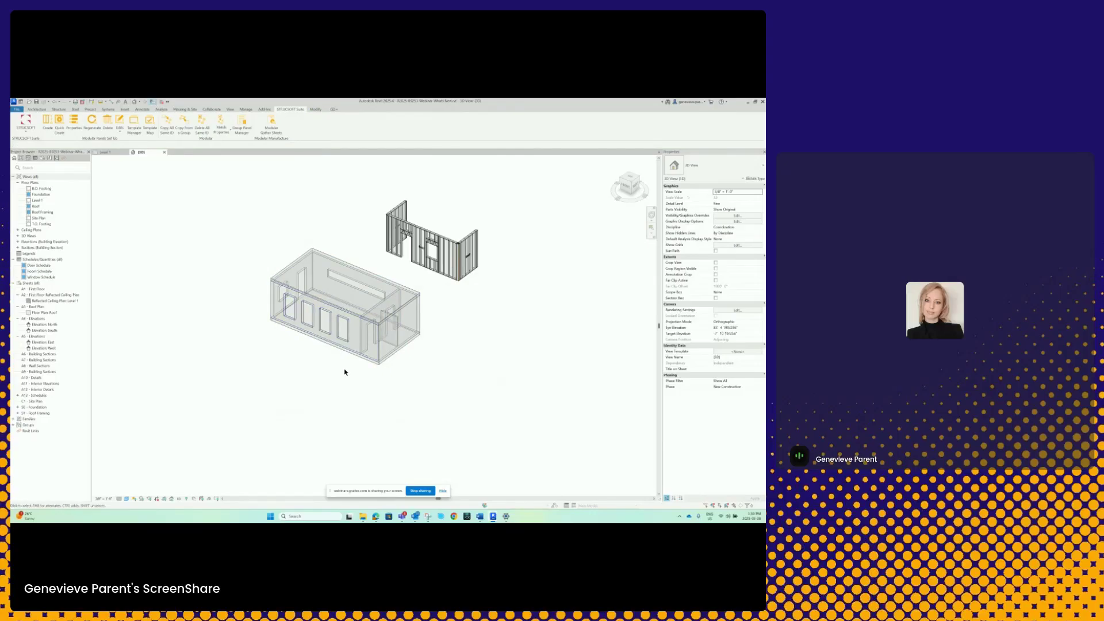
Combine all elements of the building into one model group, keeping the suggested name.
shift+middle_drag(328, 380, 389, 411)
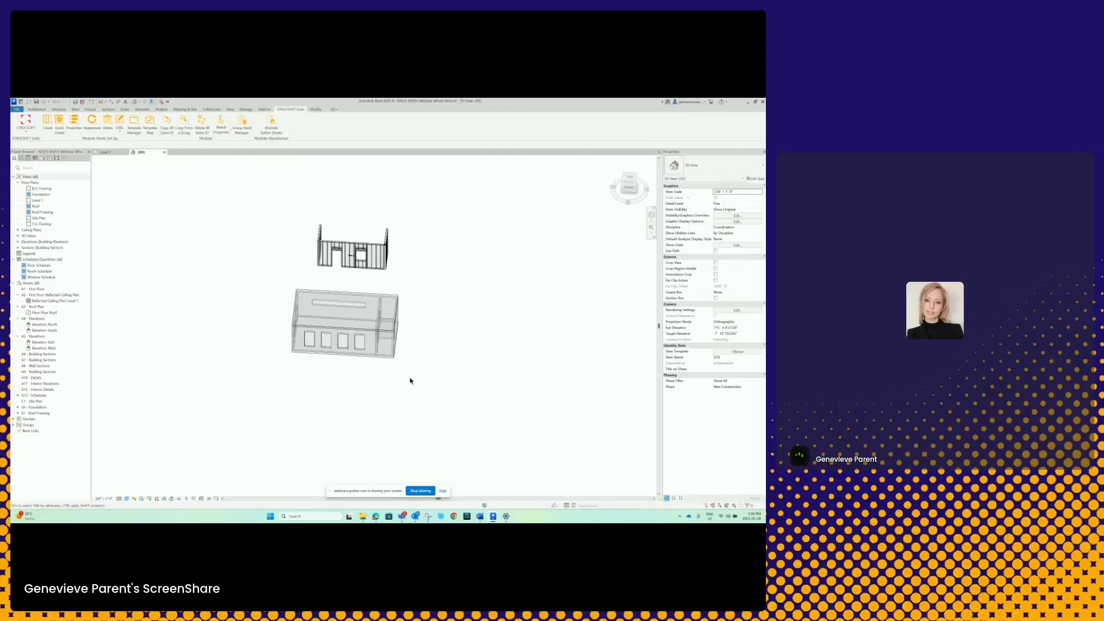
shift+middle_drag(316, 352, 337, 418)
scroll(291, 303, up, 3)
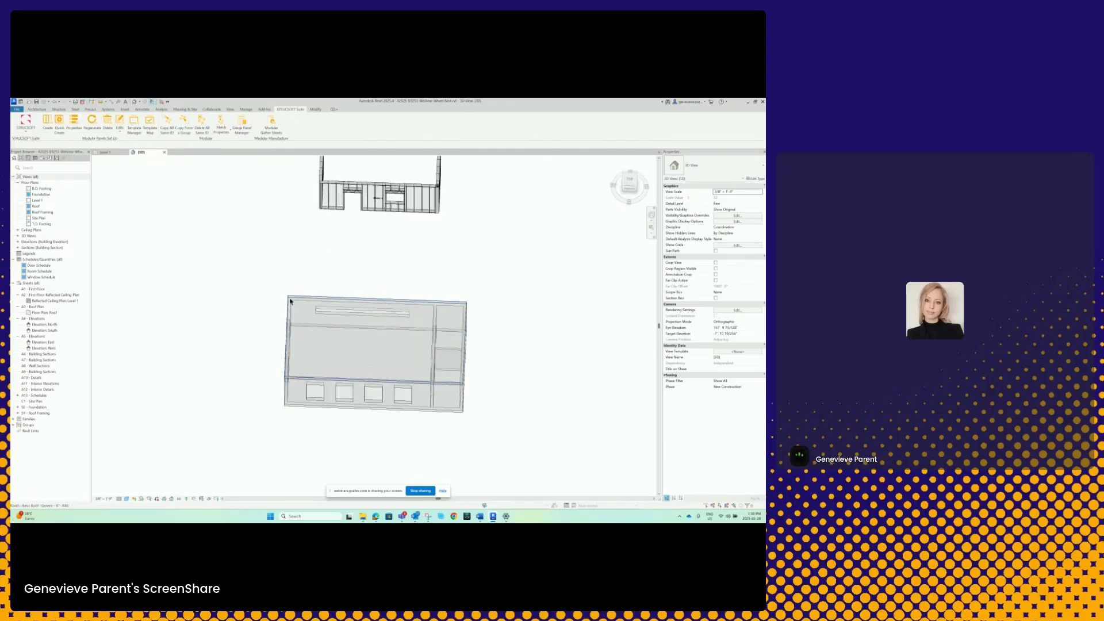
shift+middle_drag(347, 424, 458, 315)
shift+middle_drag(477, 352, 303, 394)
scroll(303, 395, down, 2)
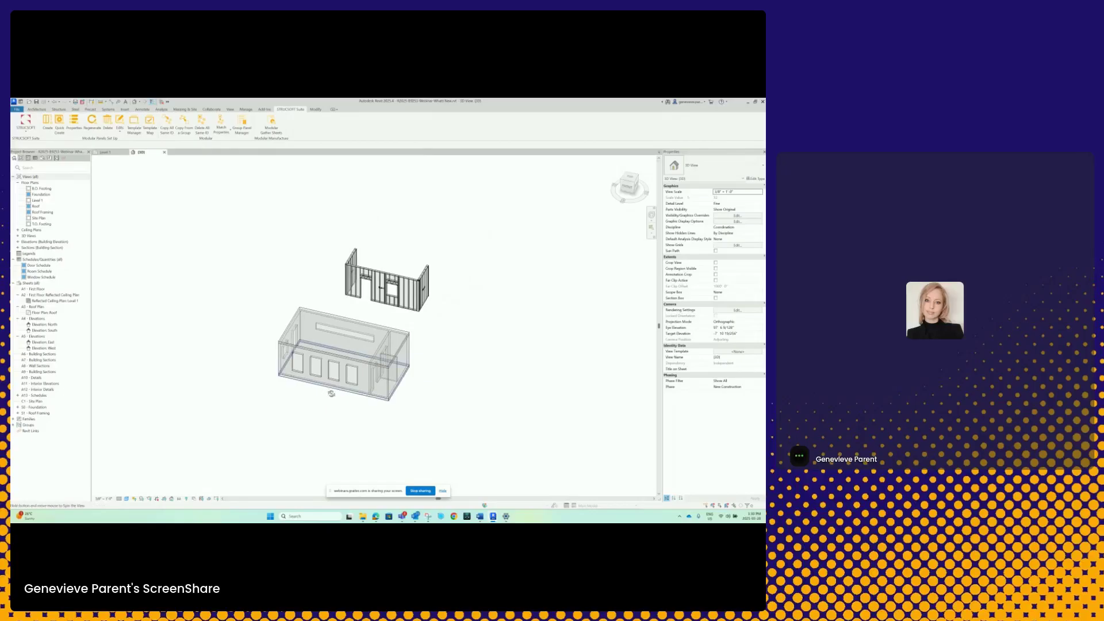
drag(421, 428, 254, 316)
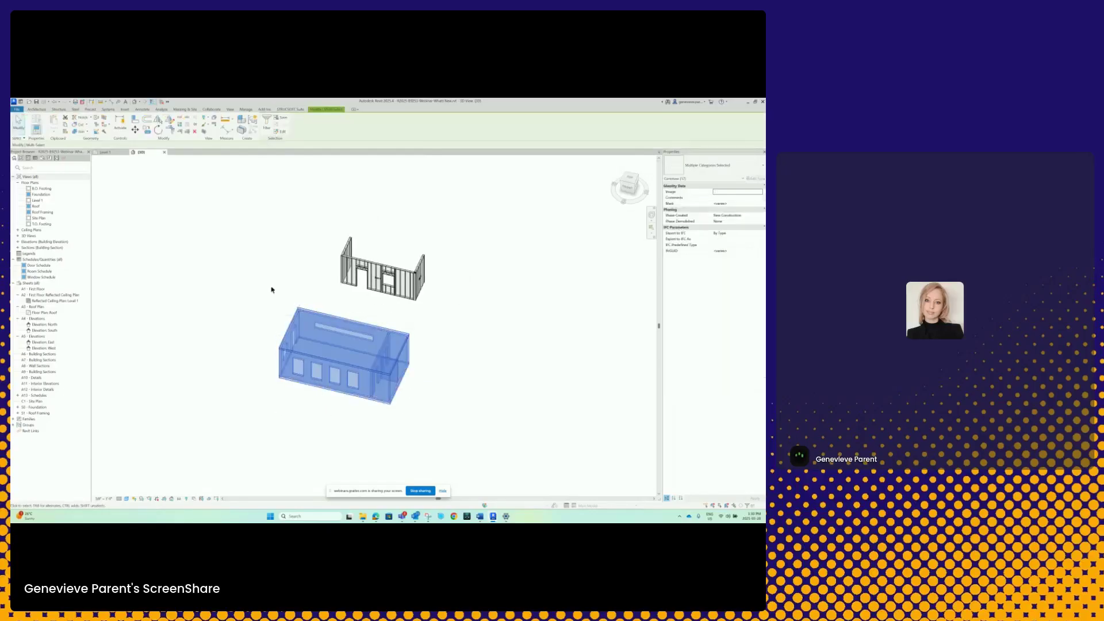
click(255, 122)
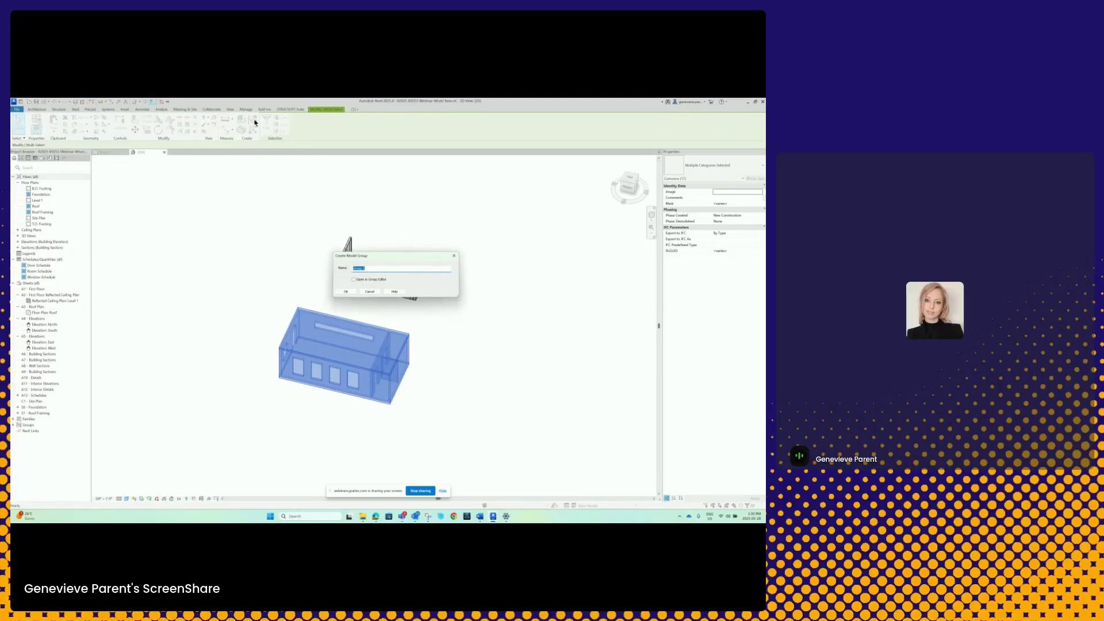
click(346, 292)
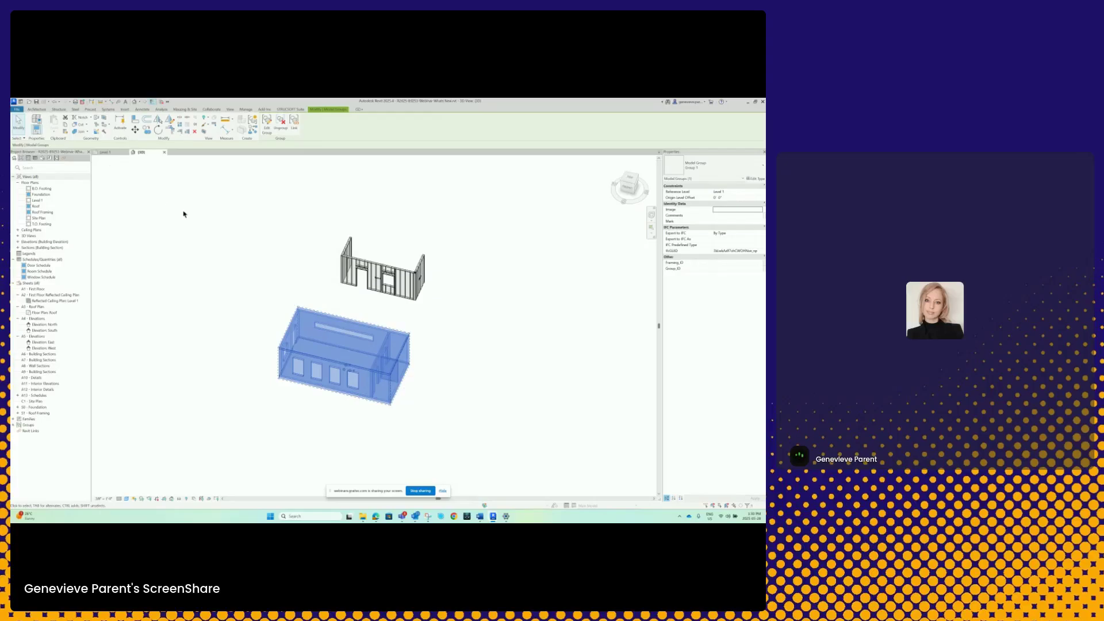
Place two copies of the building's model group in the Level 1 plan, one beside the original and one below that copy.
click(106, 152)
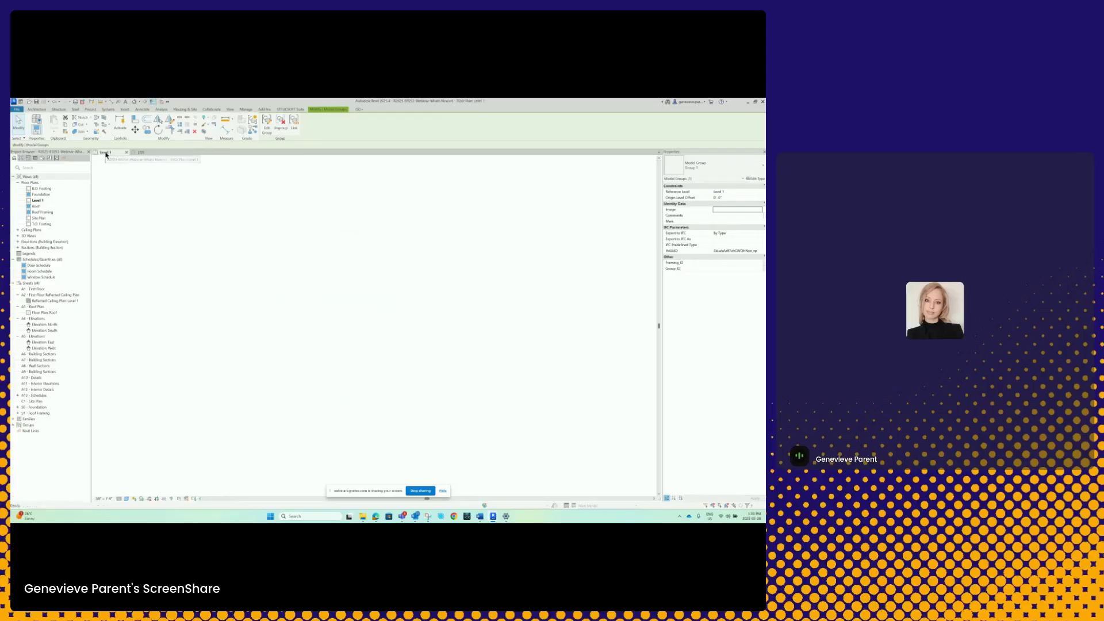
click(409, 302)
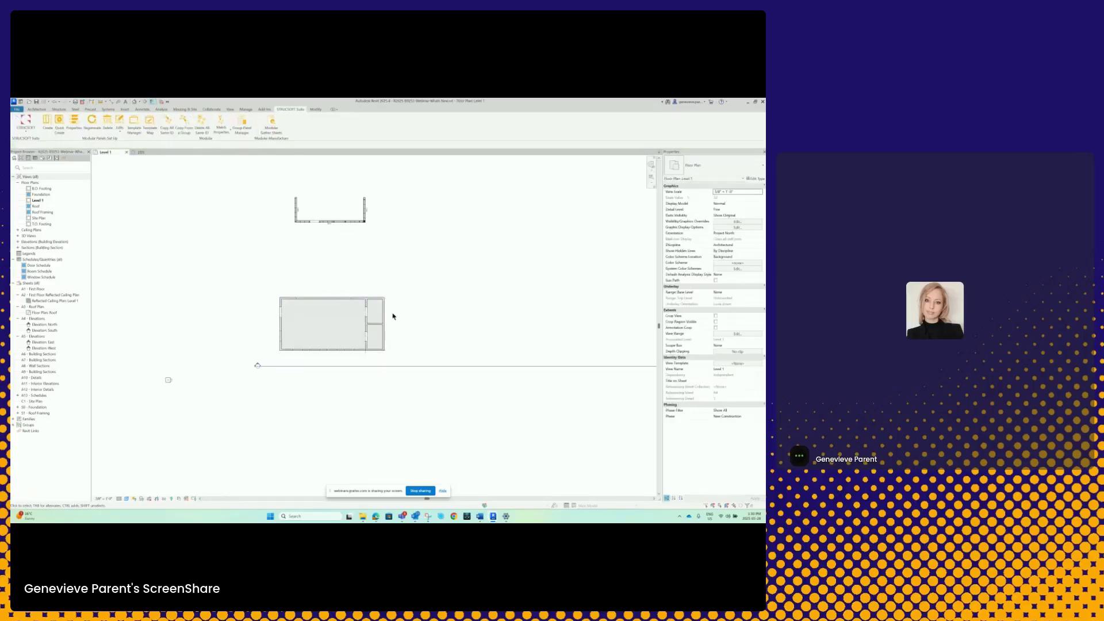
click(440, 290)
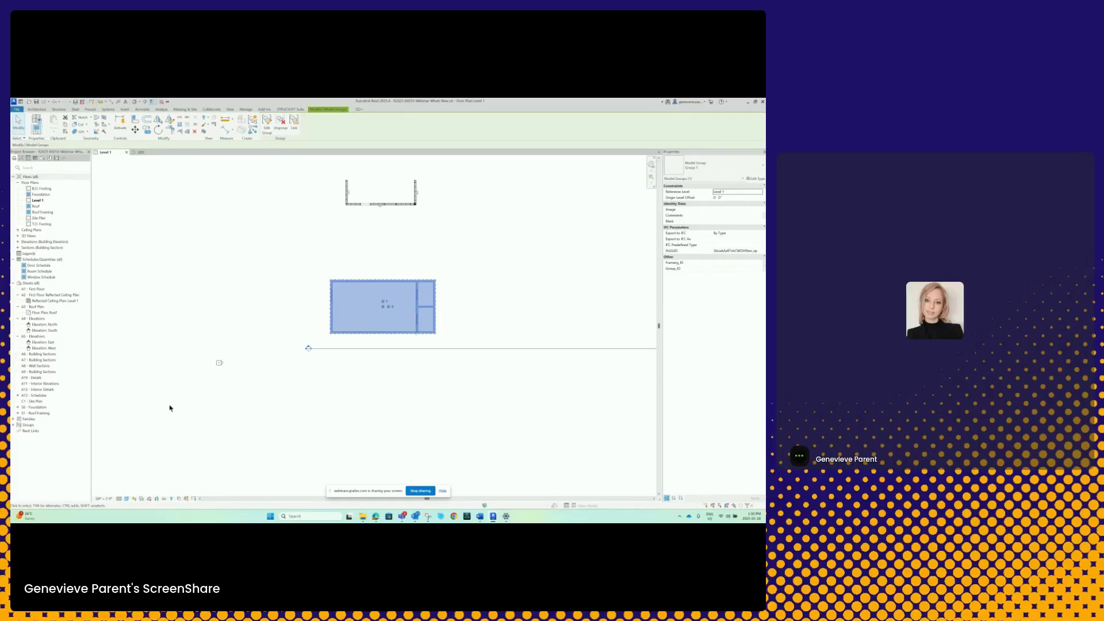
click(291, 110)
click(323, 109)
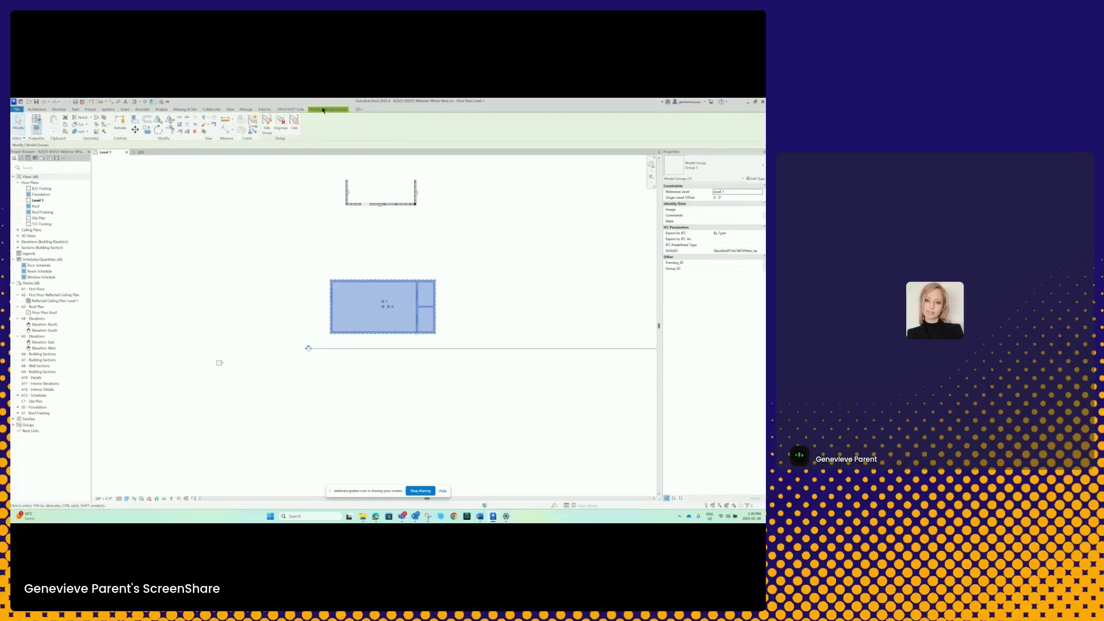
click(148, 130)
click(396, 266)
scroll(397, 266, down, 3)
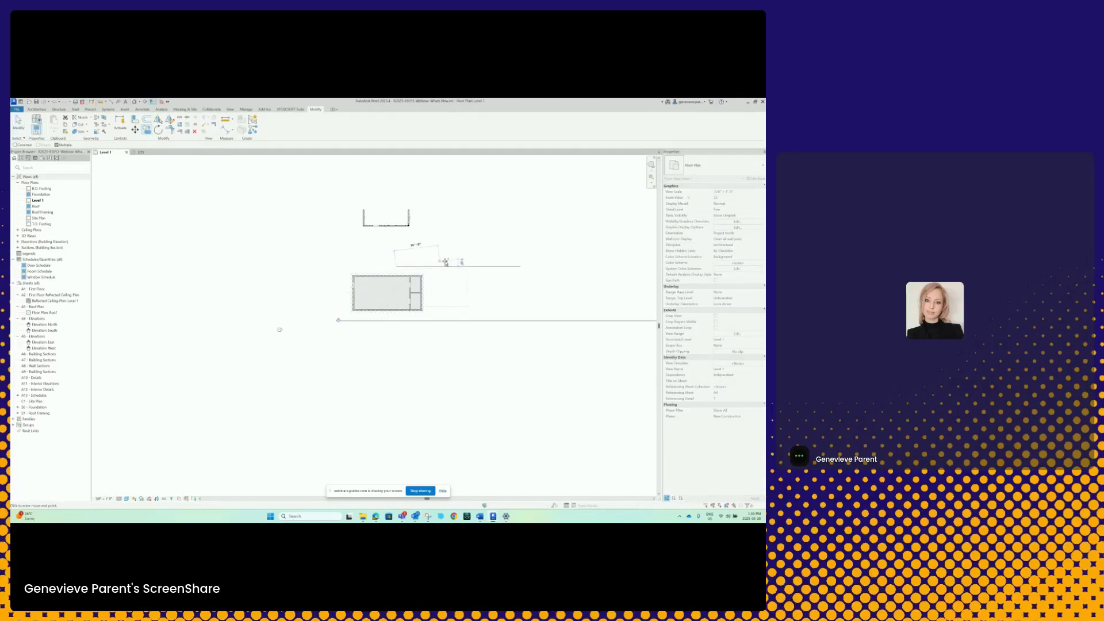
click(532, 267)
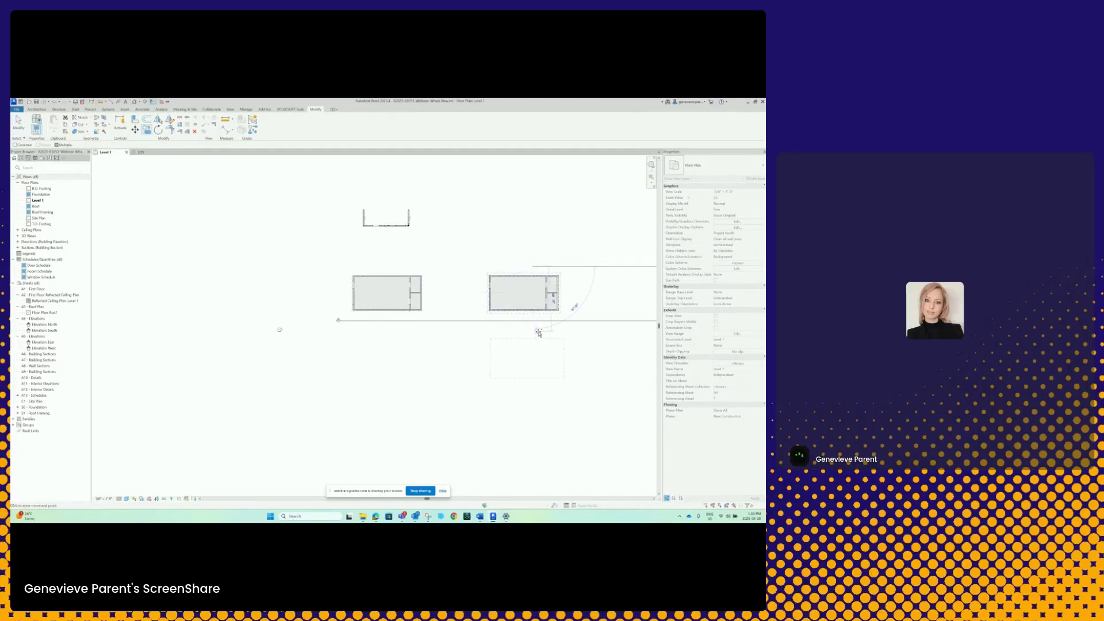
click(533, 334)
key(Escape)
key(Escape)
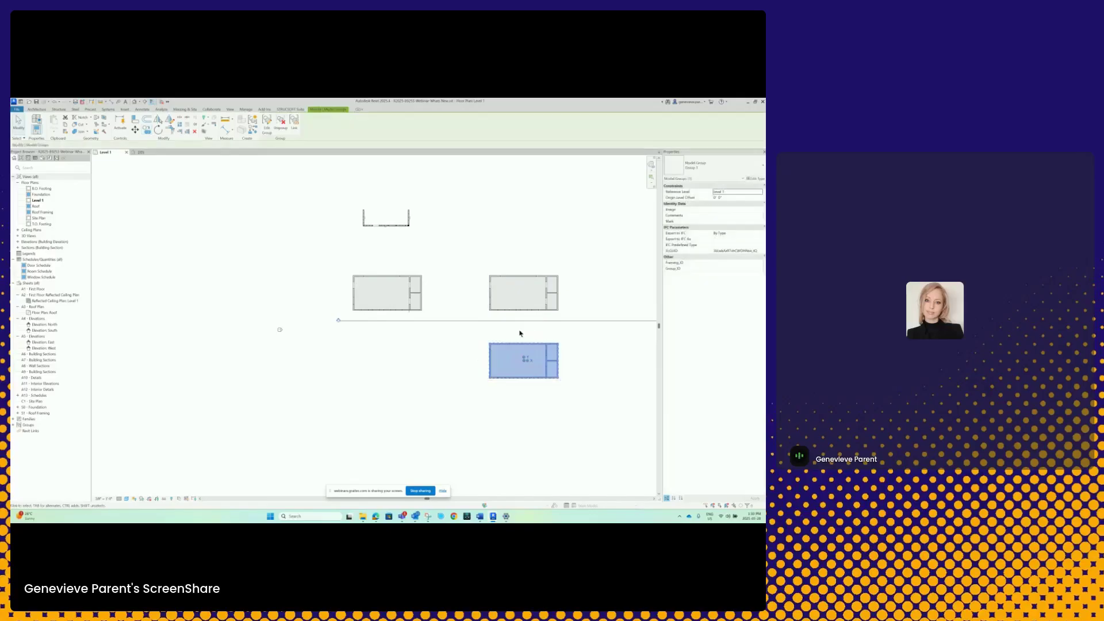
Look over the original building and its two copies in the Level 1 plan, focusing on the original's wall layout.
scroll(385, 290, up, 2)
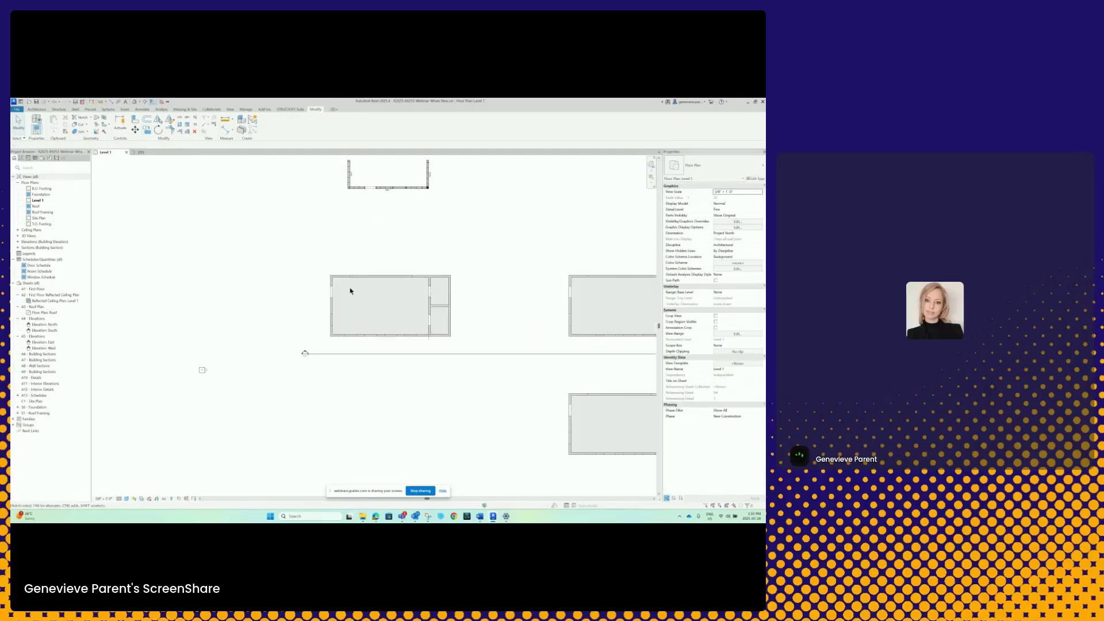
scroll(351, 289, down, 2)
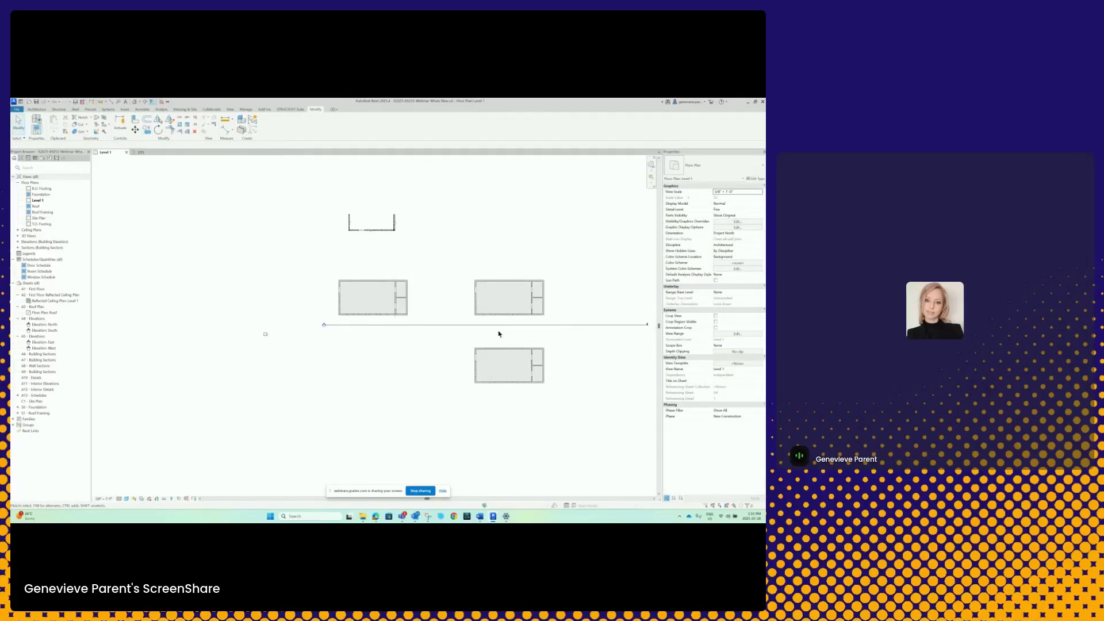
scroll(394, 308, up, 3)
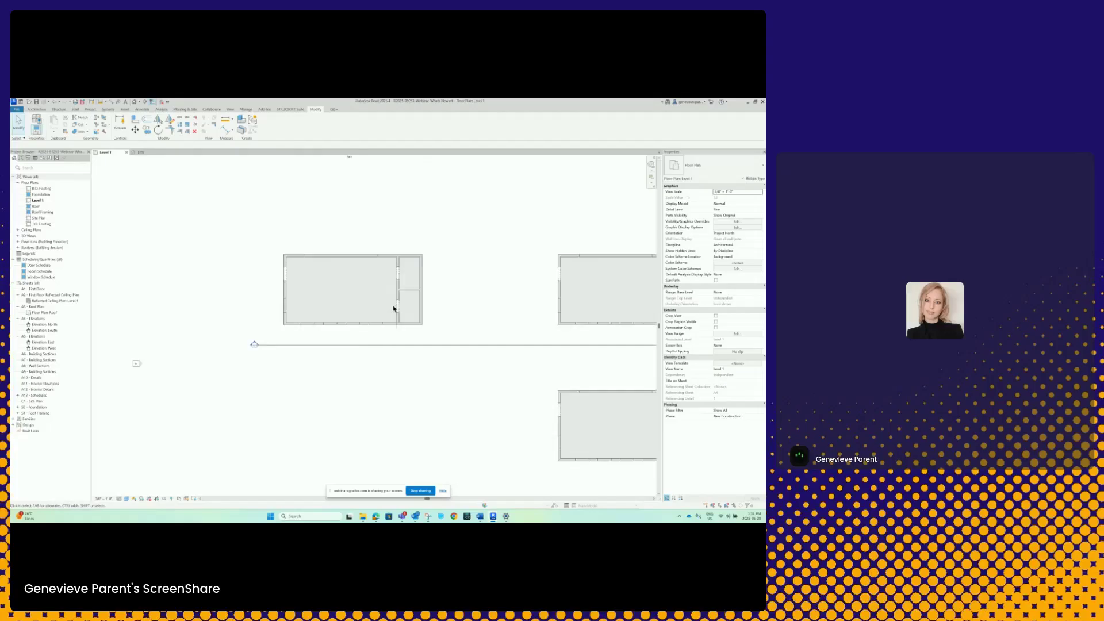
middle_drag(414, 345, 384, 374)
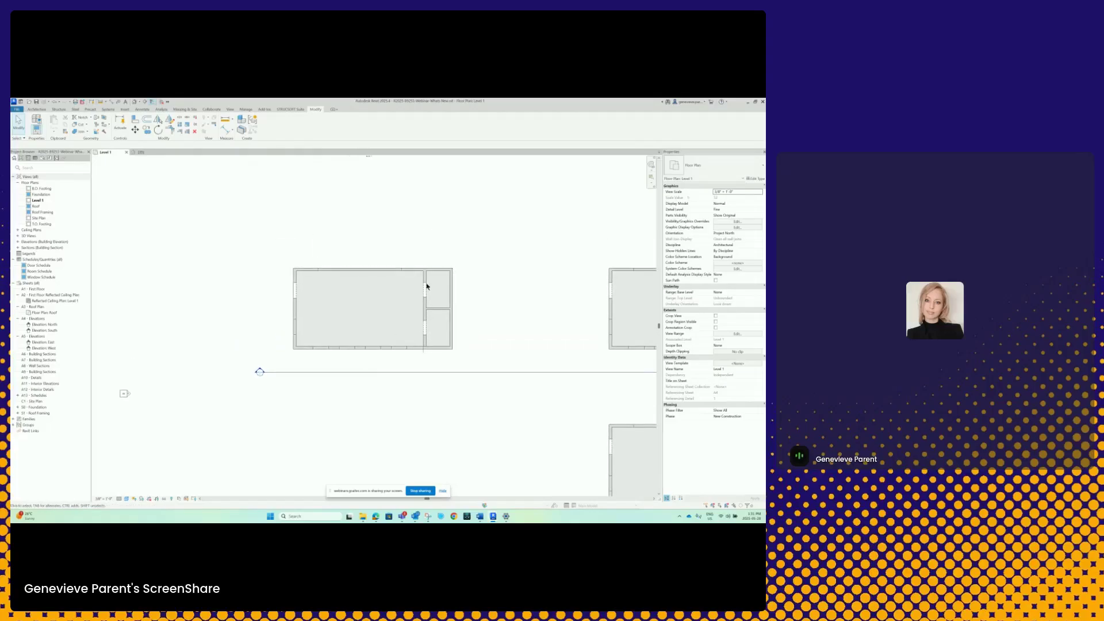
scroll(434, 275, up, 2)
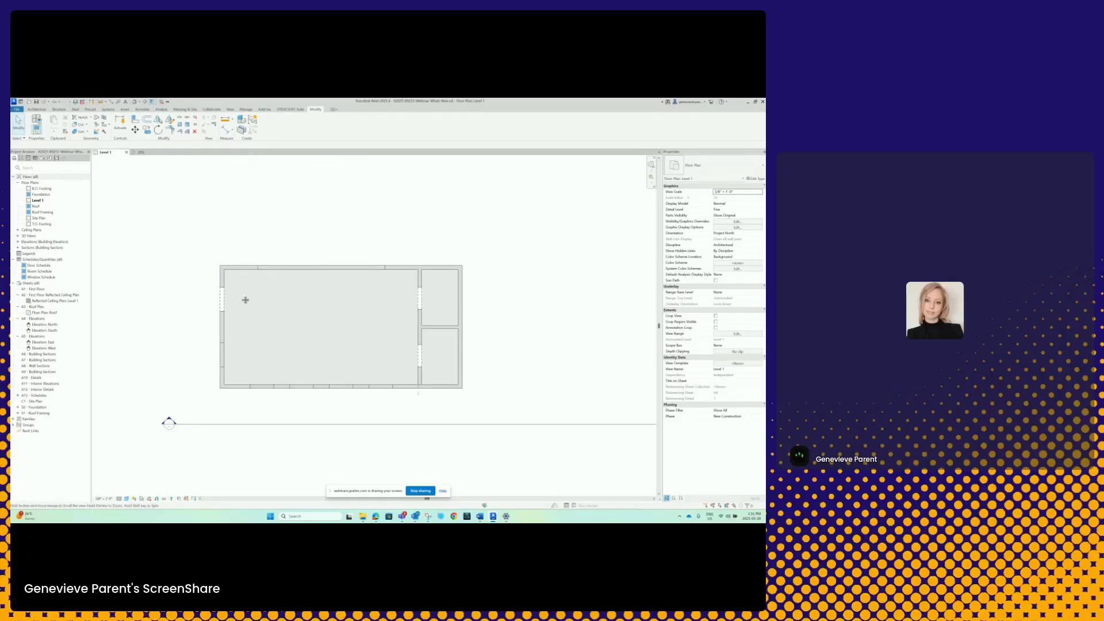
scroll(239, 295, down, 1)
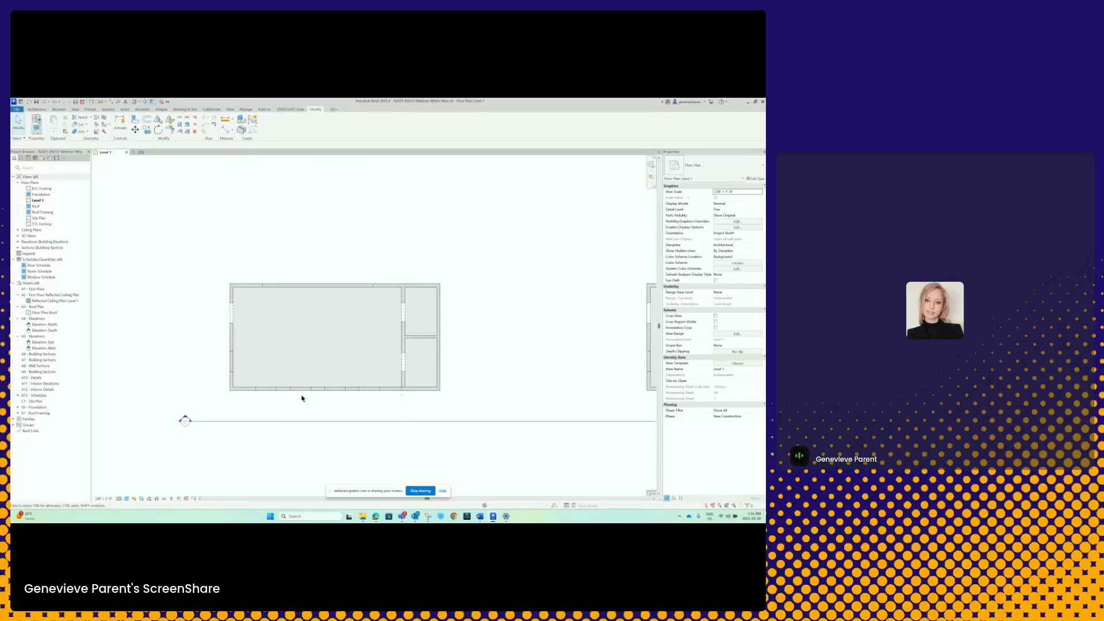
scroll(332, 300, down, 2)
scroll(322, 310, up, 4)
middle_drag(343, 374, 303, 326)
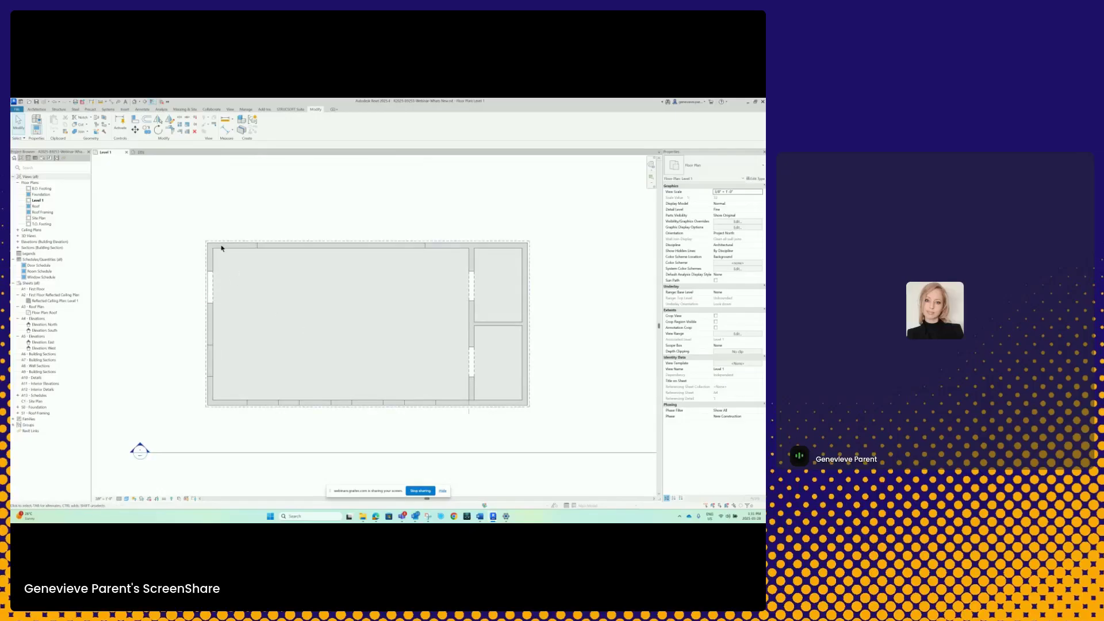
key(Tab)
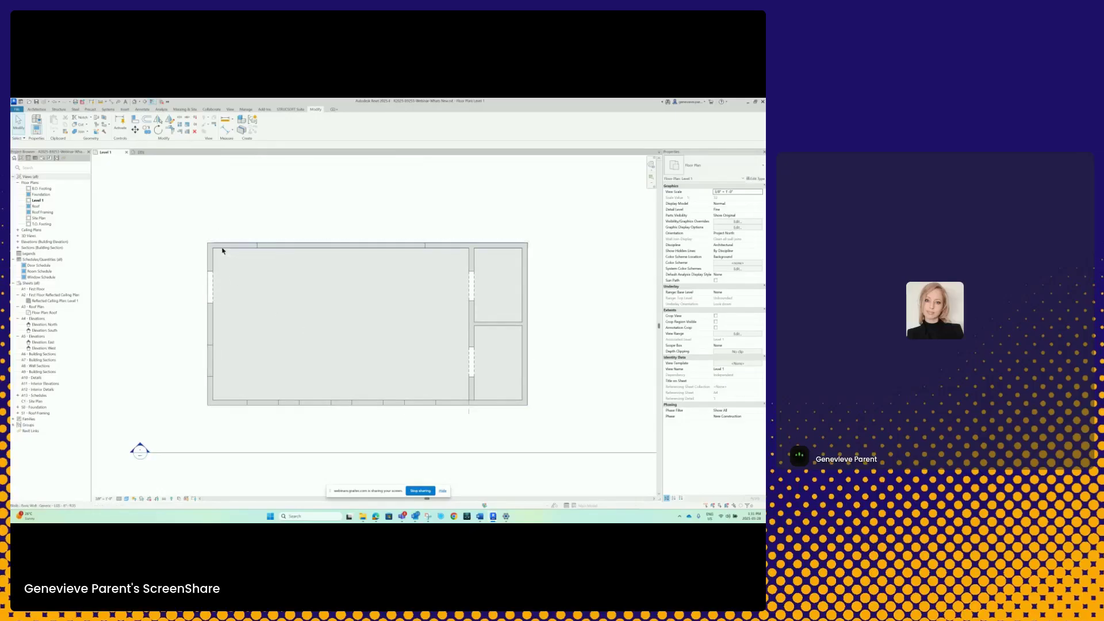
click(222, 249)
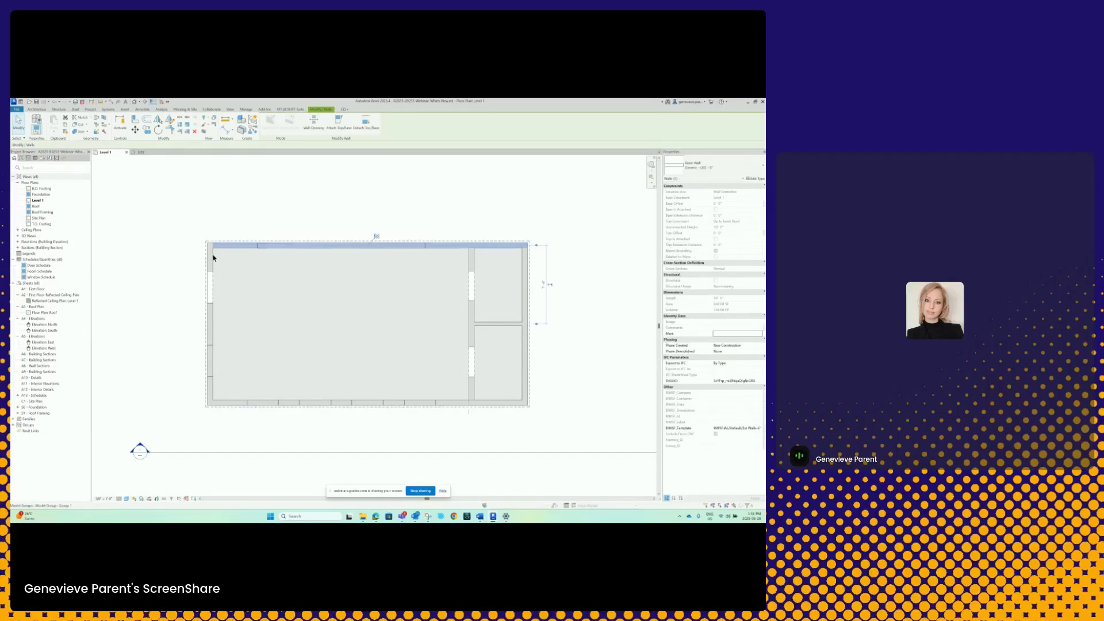
key(Tab)
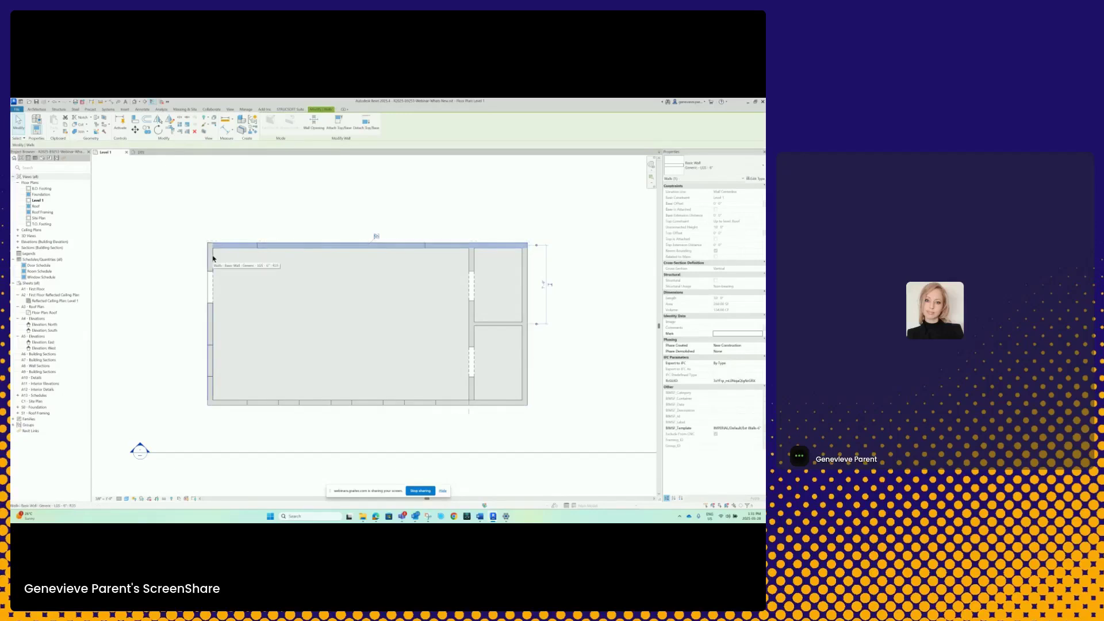
ctrl+click(213, 261)
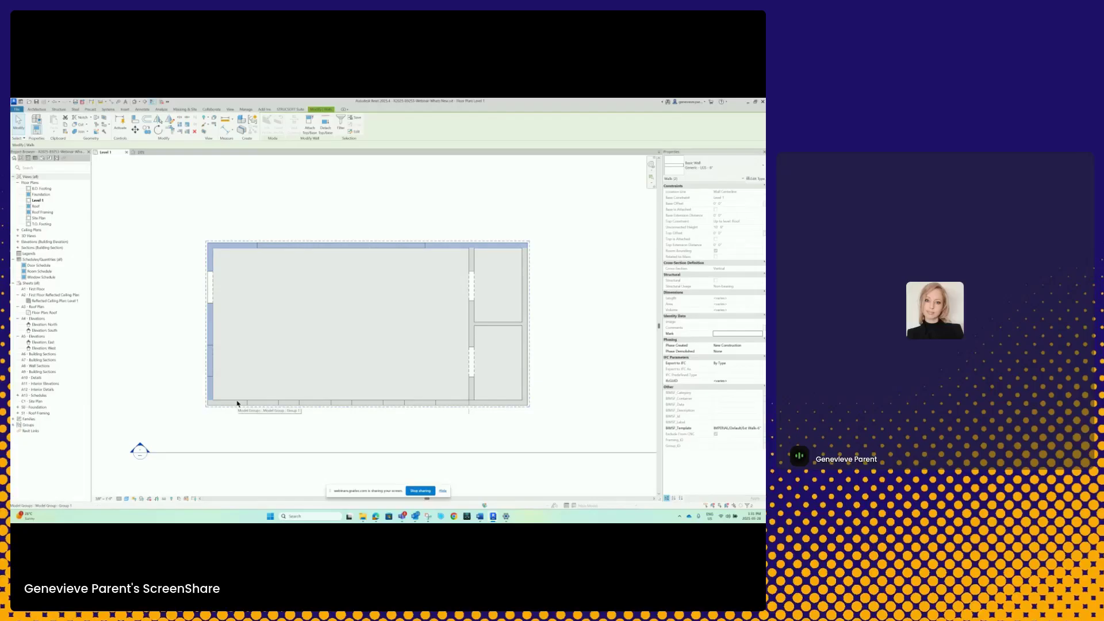
key(Tab)
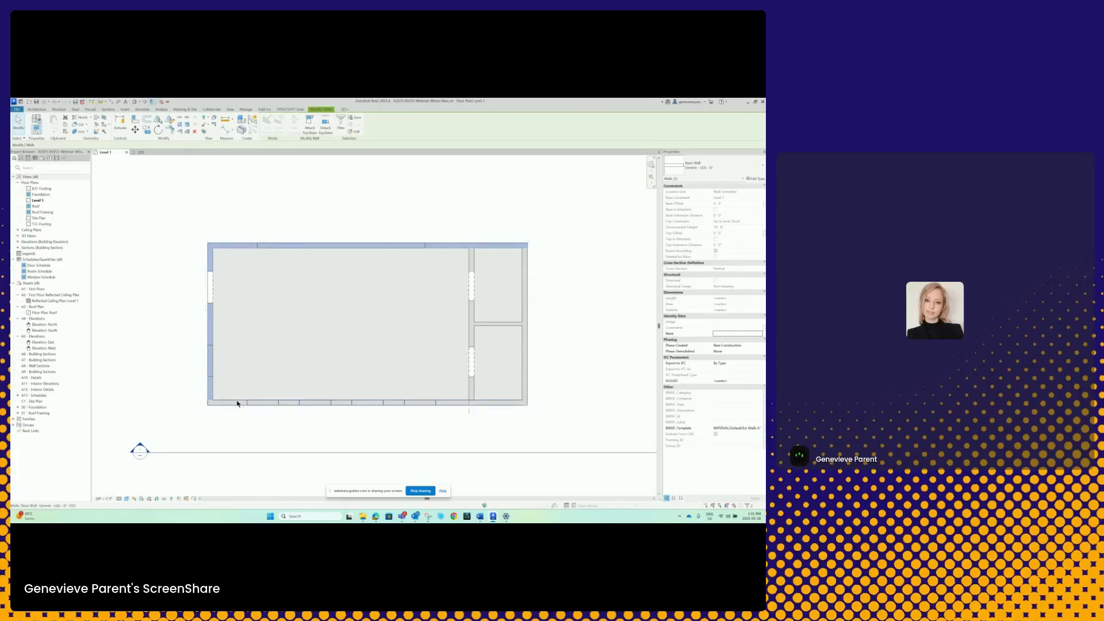
ctrl+click(236, 401)
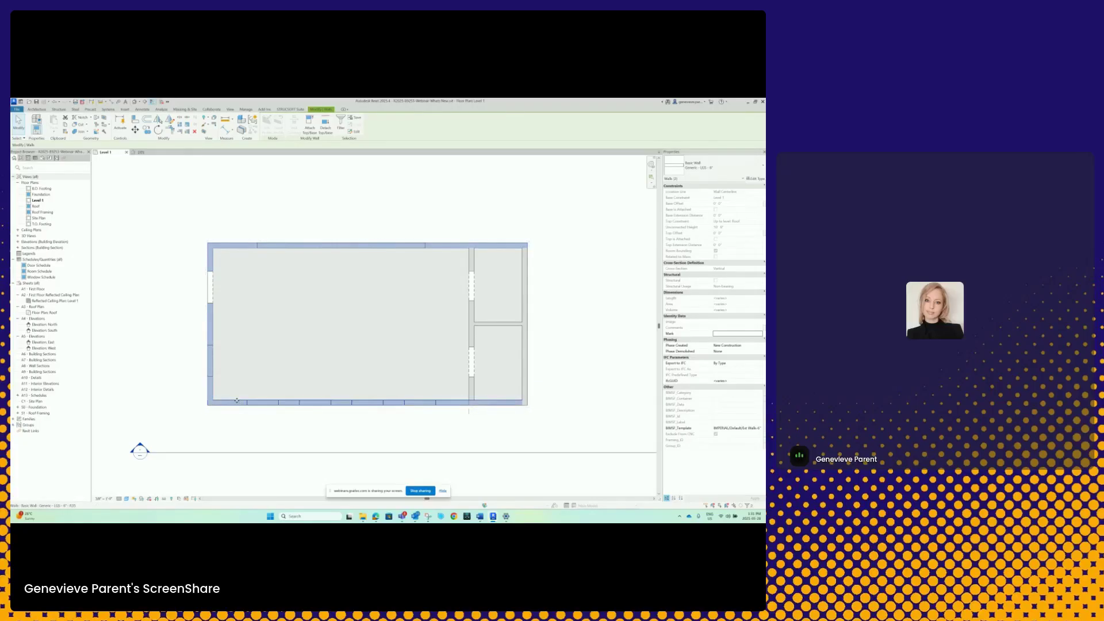
Select all the exterior and interior walls inside the original building's group, including the small partition between the two end rooms.
key(Tab)
click(472, 391)
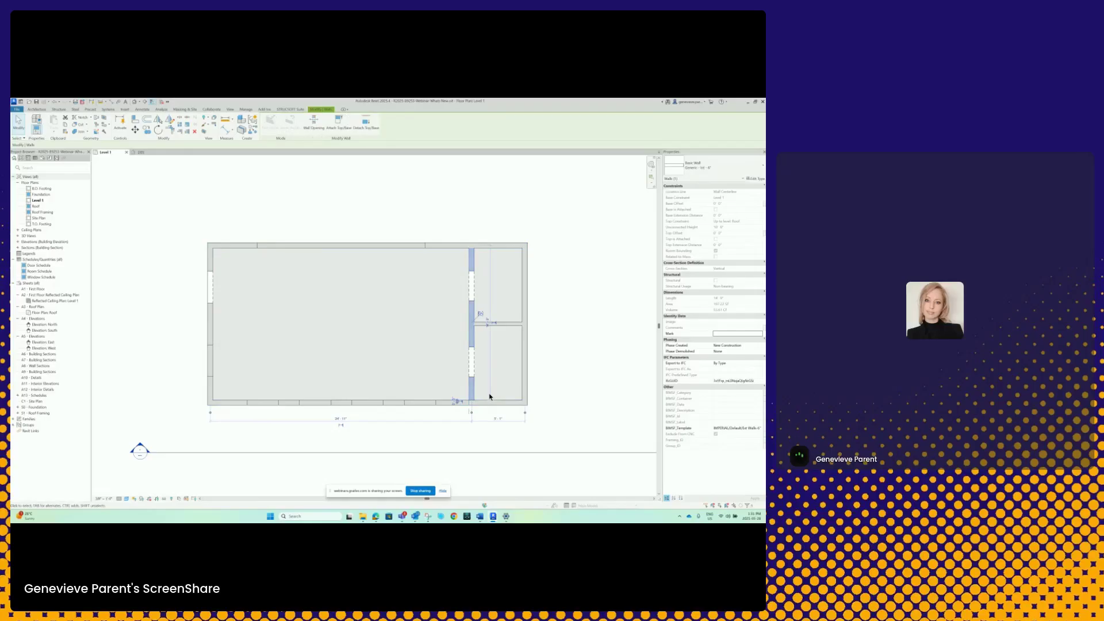
key(Tab)
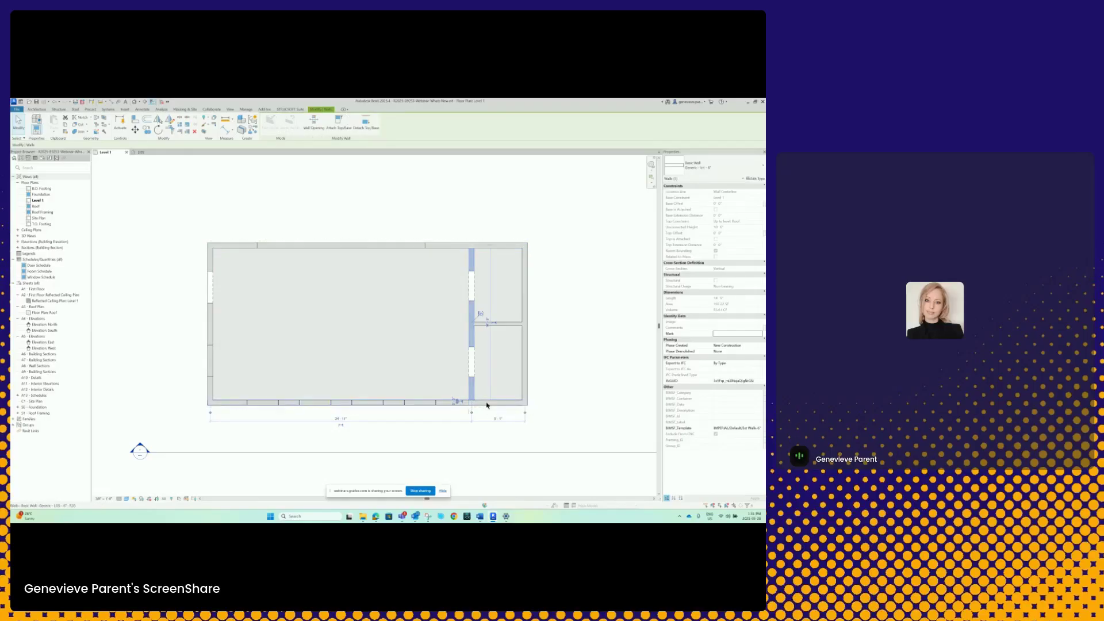
ctrl+click(487, 404)
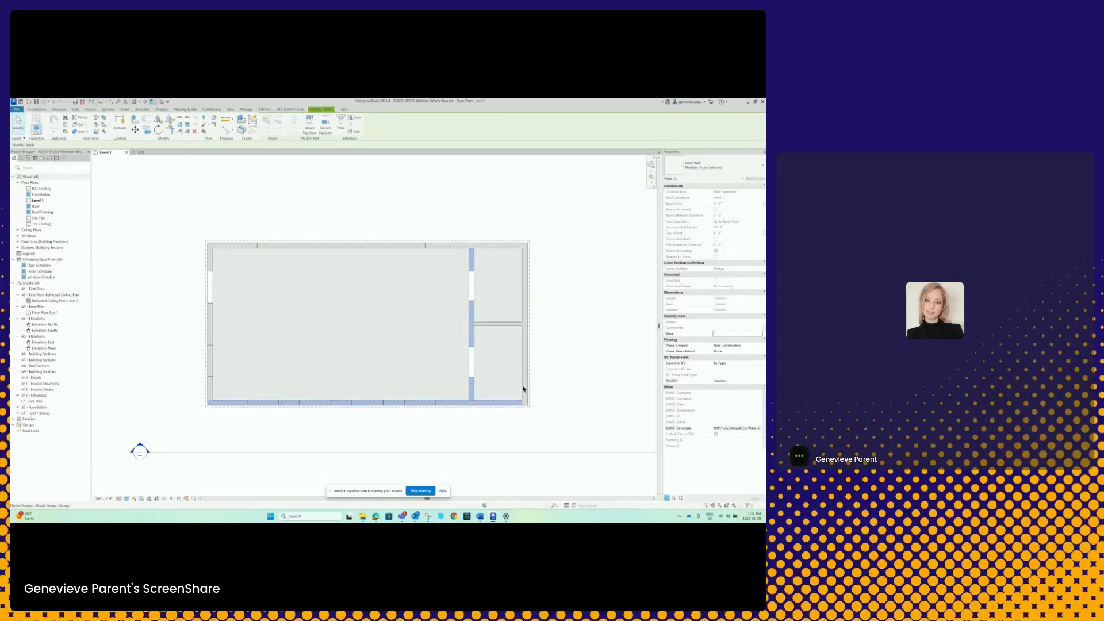
key(Tab)
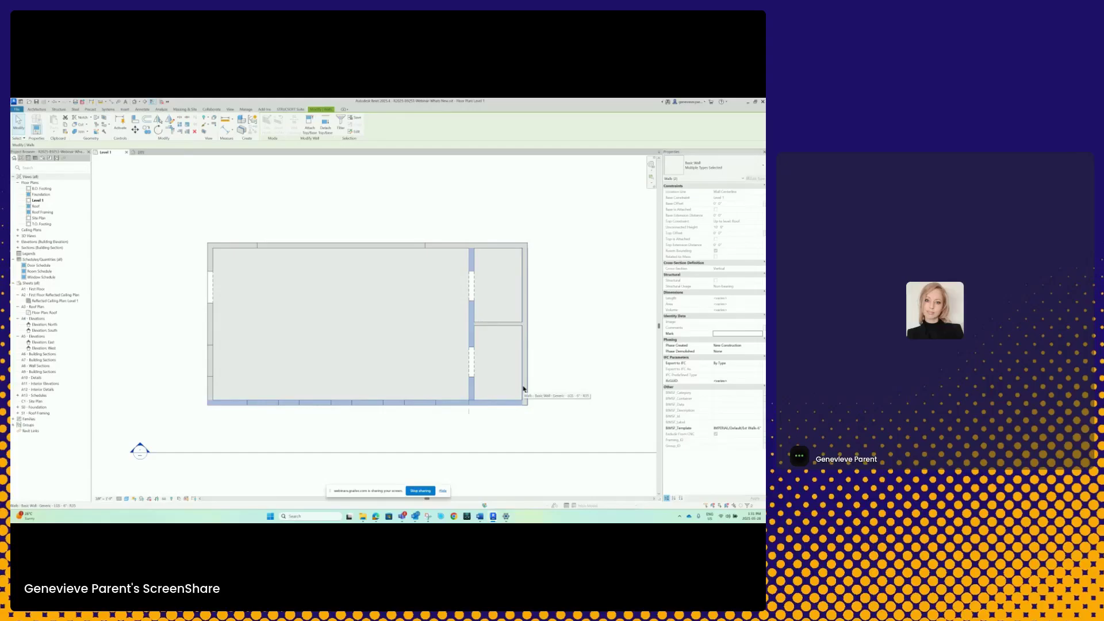
ctrl+click(524, 389)
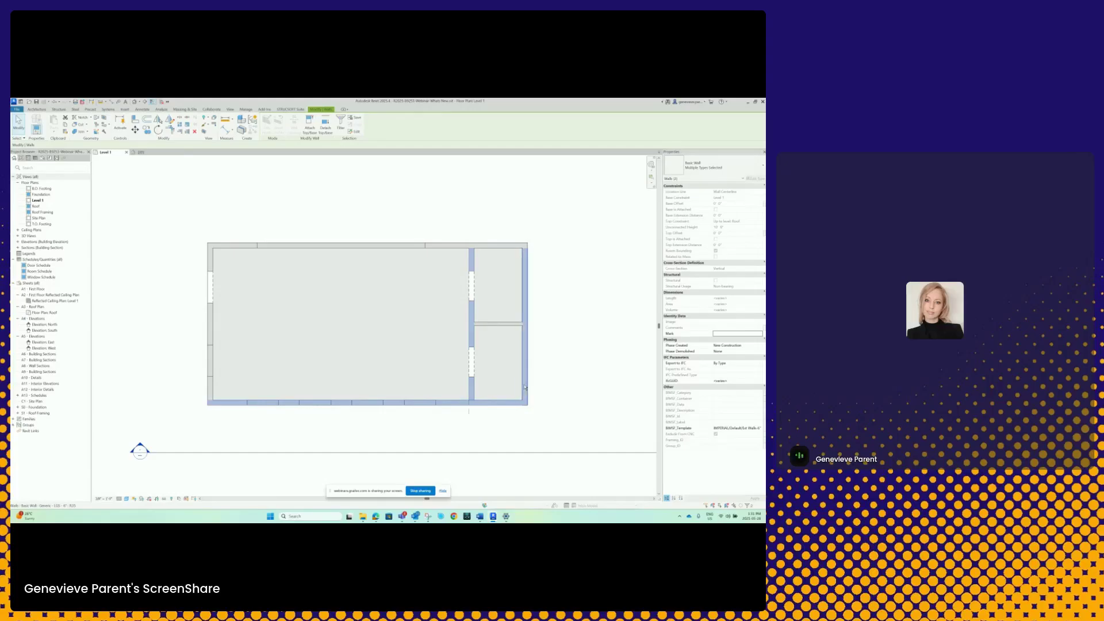
key(Tab)
ctrl+click(490, 324)
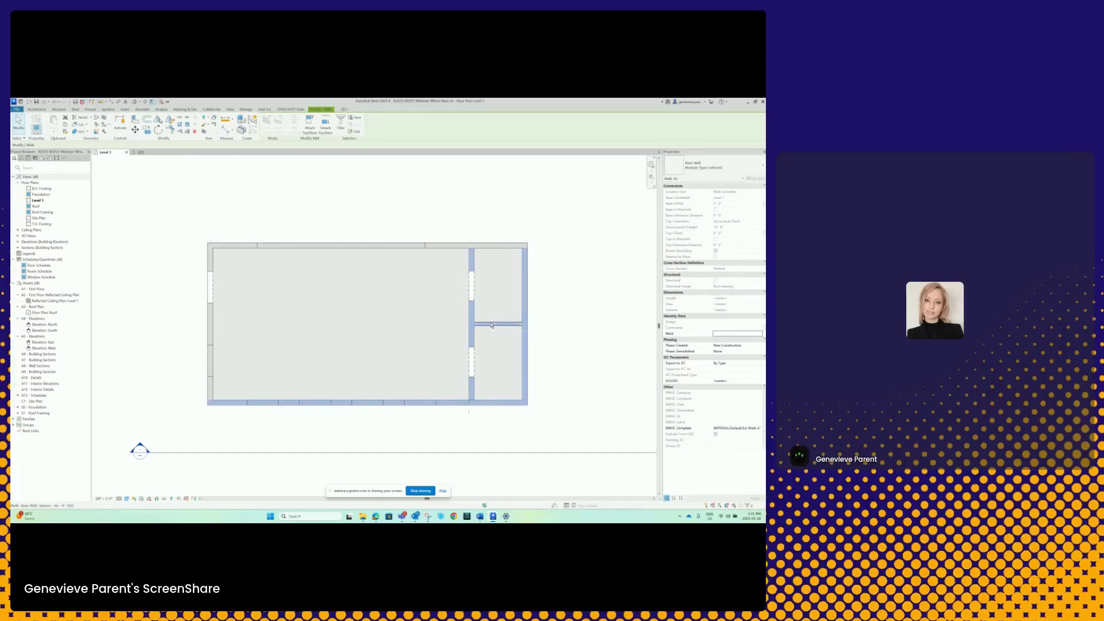
ctrl+click(489, 249)
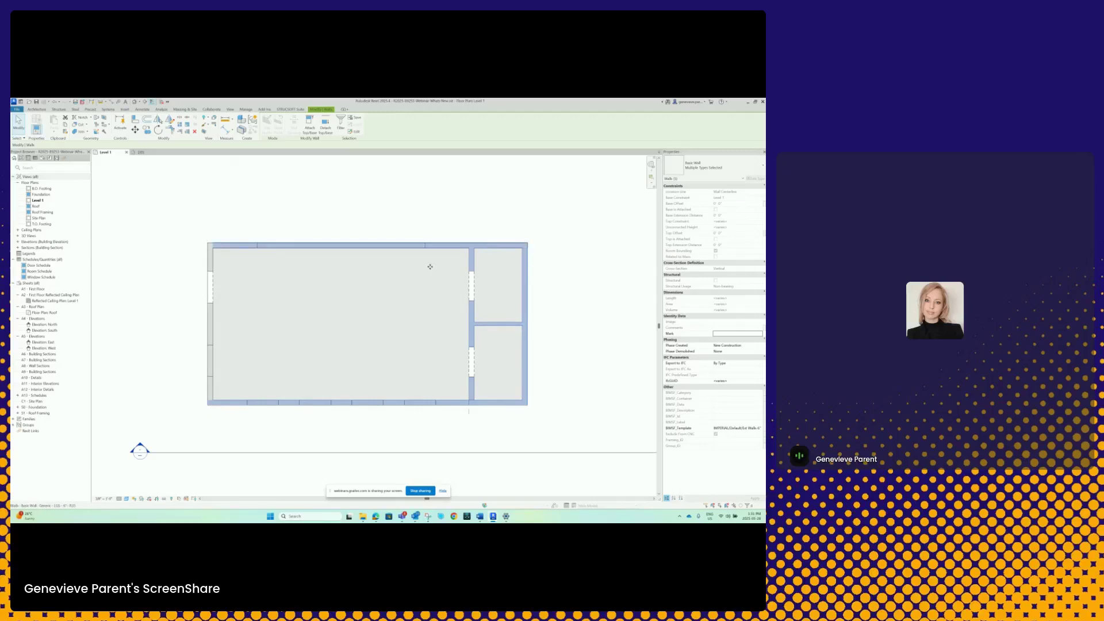
ctrl+click(211, 332)
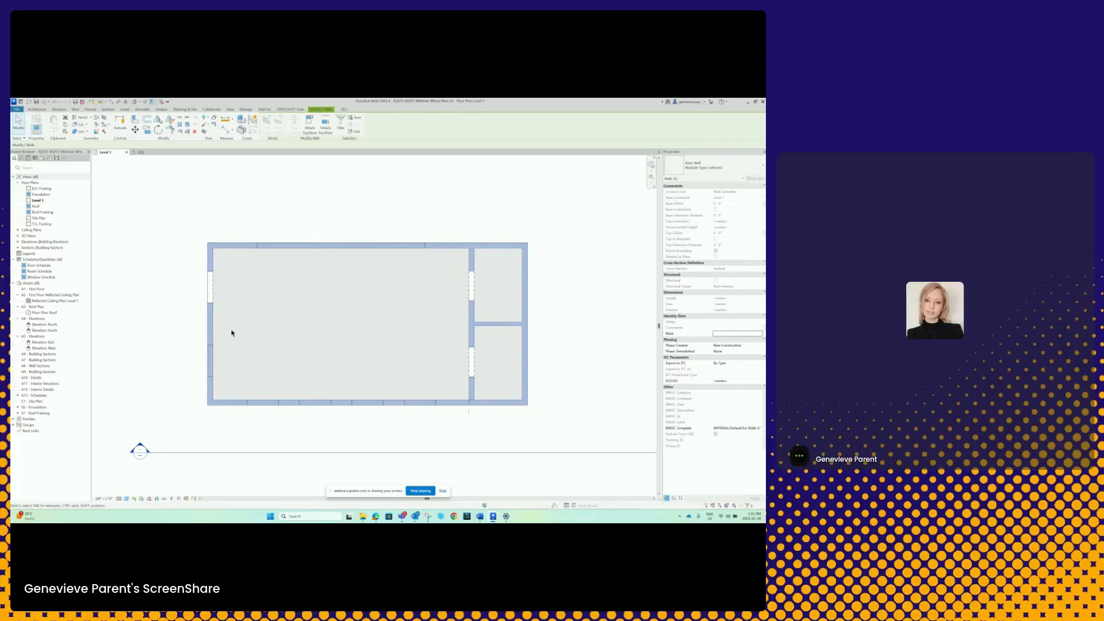
Apply Auto Join from the wall framing module to the selected walls, using the webinar rule list.
click(291, 109)
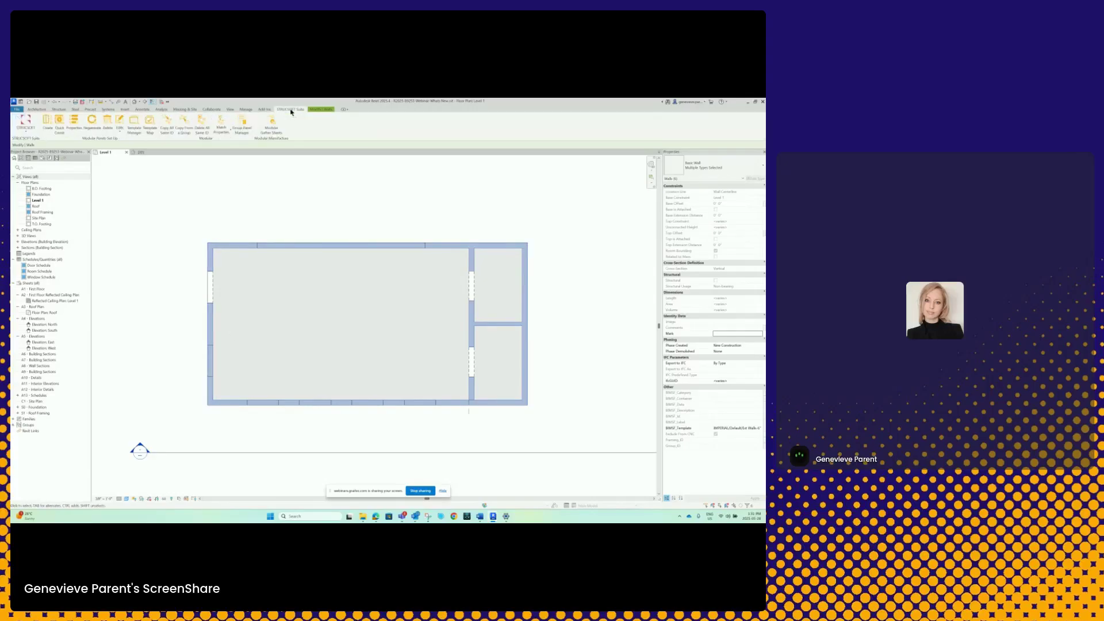
click(25, 122)
click(27, 154)
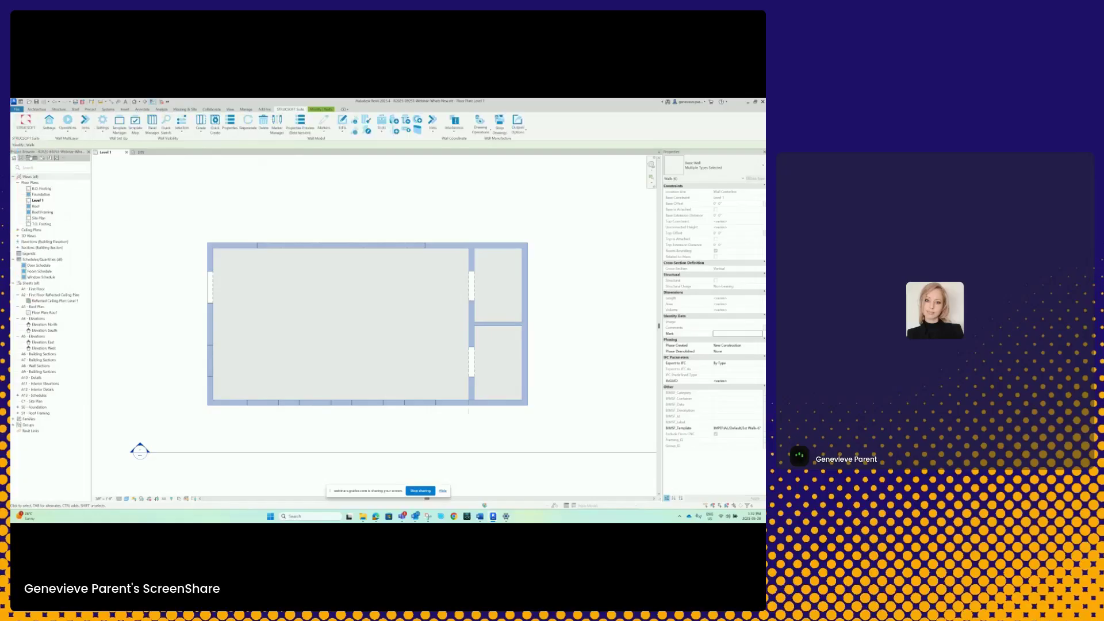
click(432, 123)
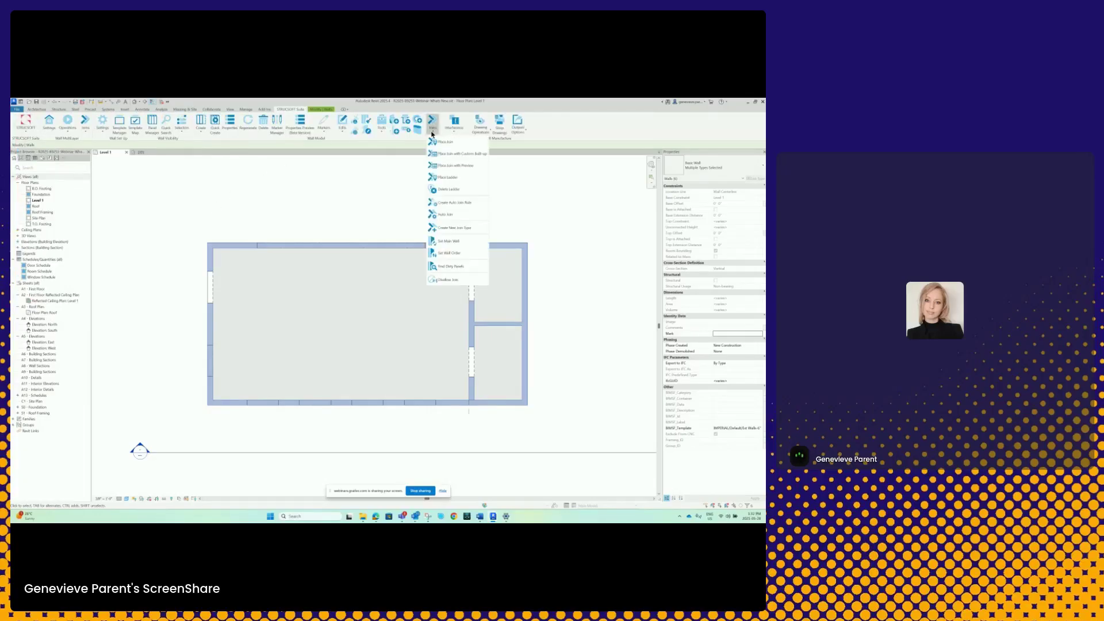
click(447, 215)
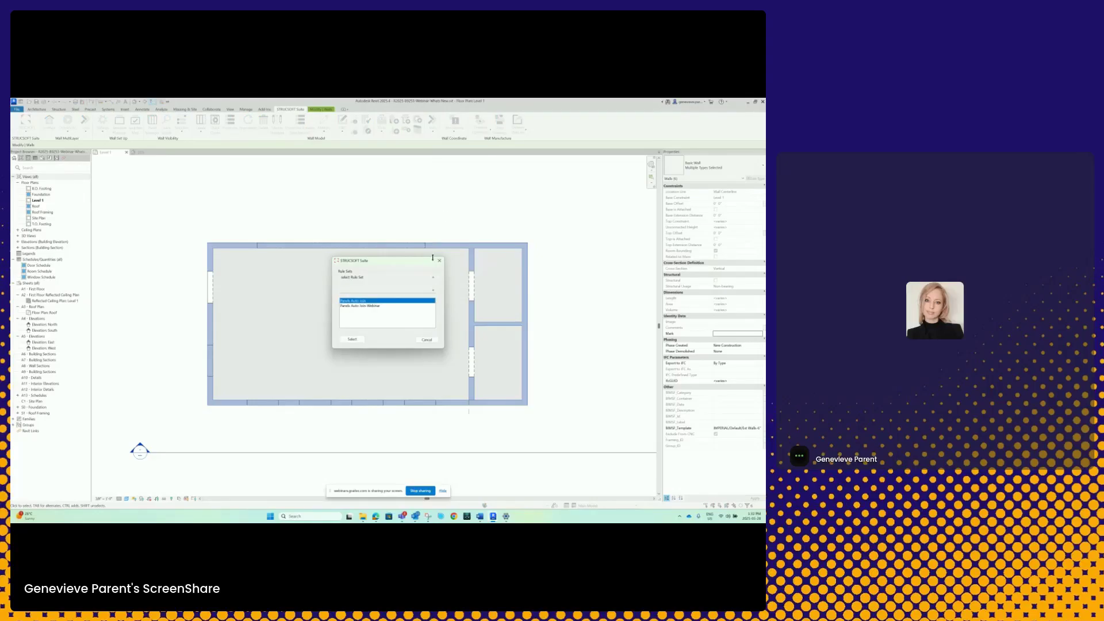
click(373, 307)
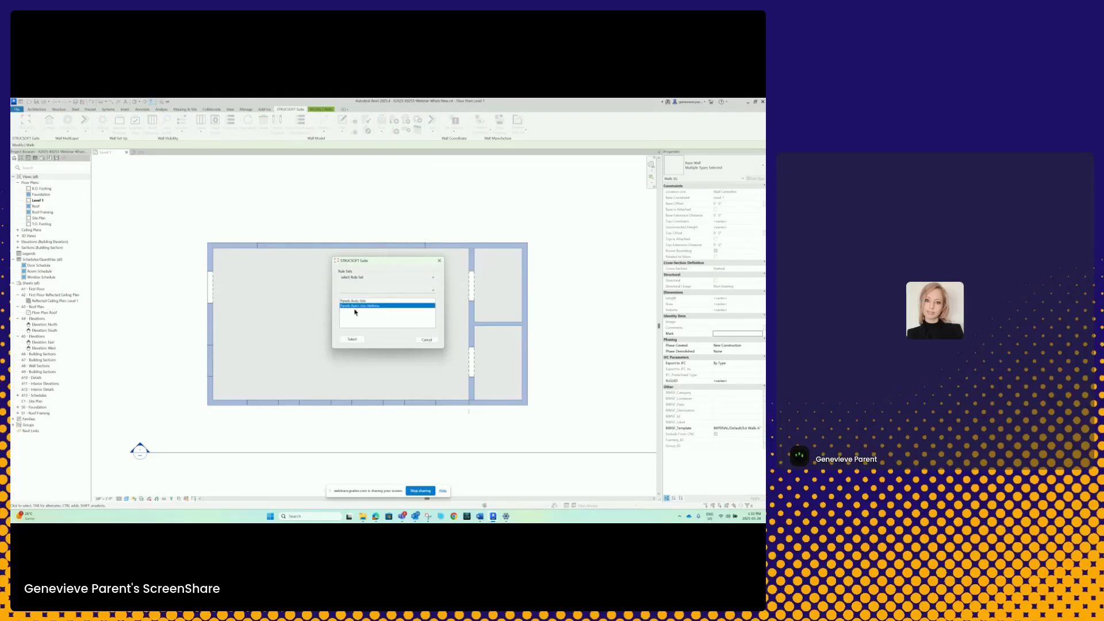
click(357, 340)
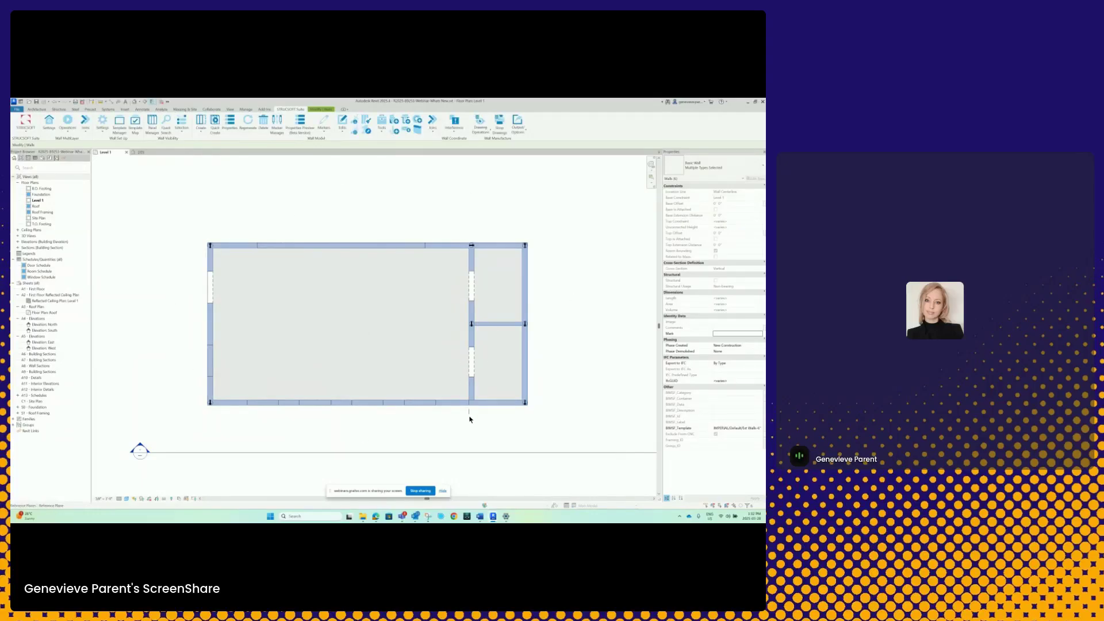
scroll(463, 391, up, 5)
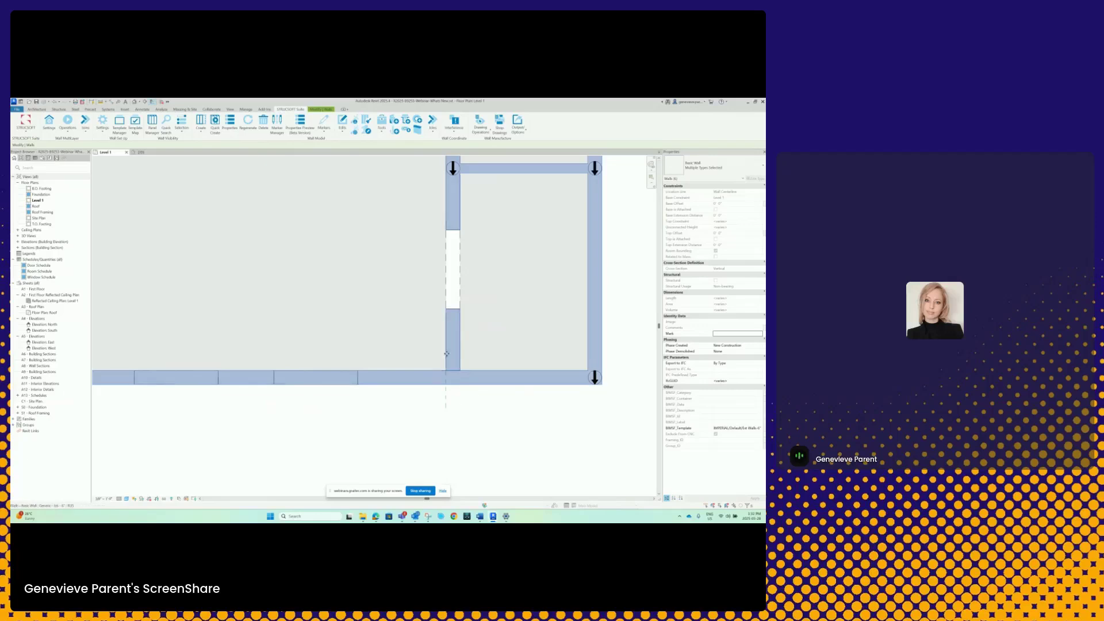
Select the original building's model group in the Level 1 plan and show it in the 3D view together with its two copies.
scroll(443, 359, down, 3)
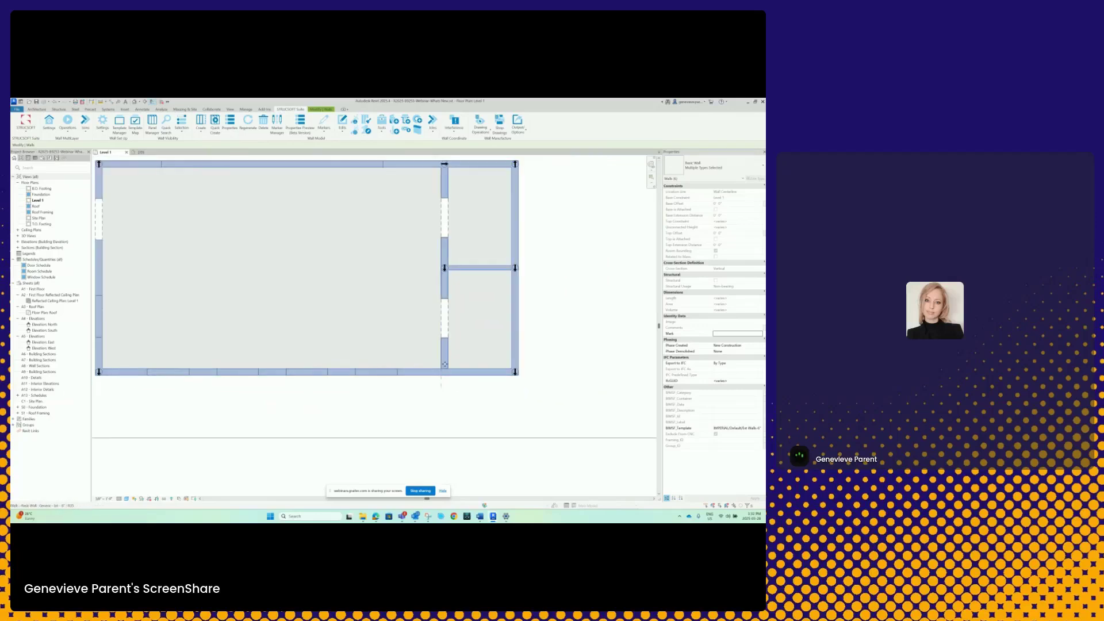
scroll(454, 368, down, 1)
click(471, 401)
scroll(471, 397, down, 2)
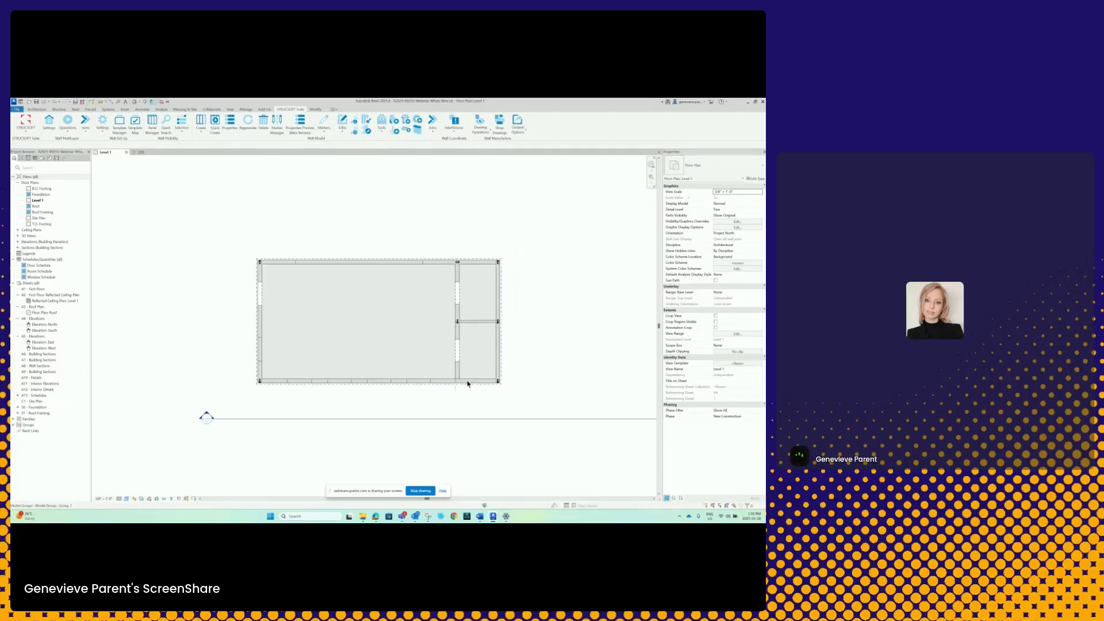
click(467, 384)
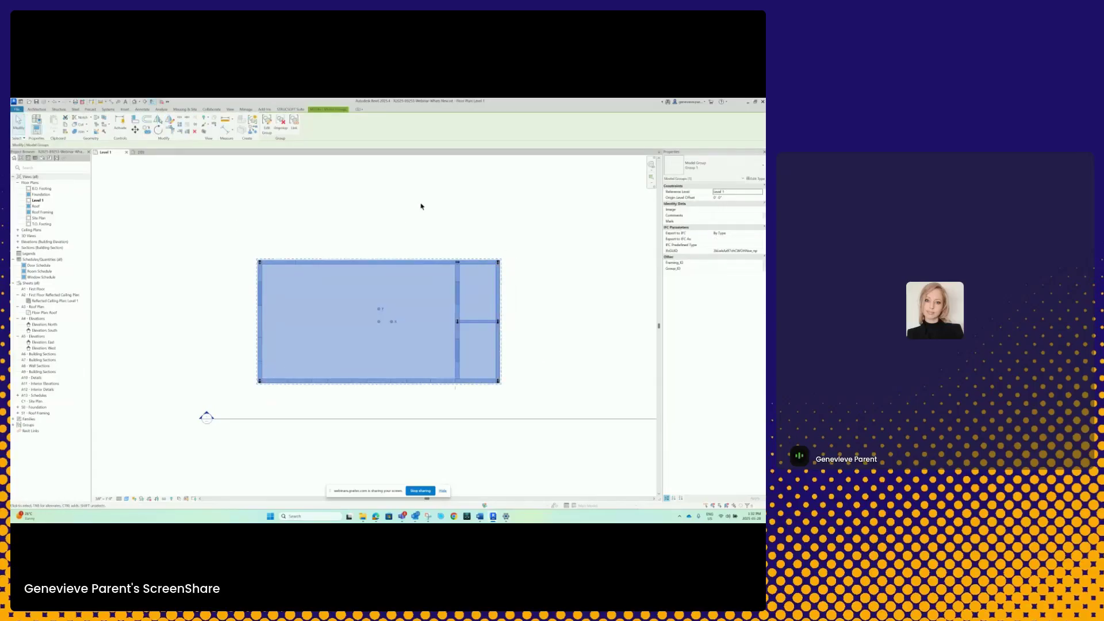
click(290, 109)
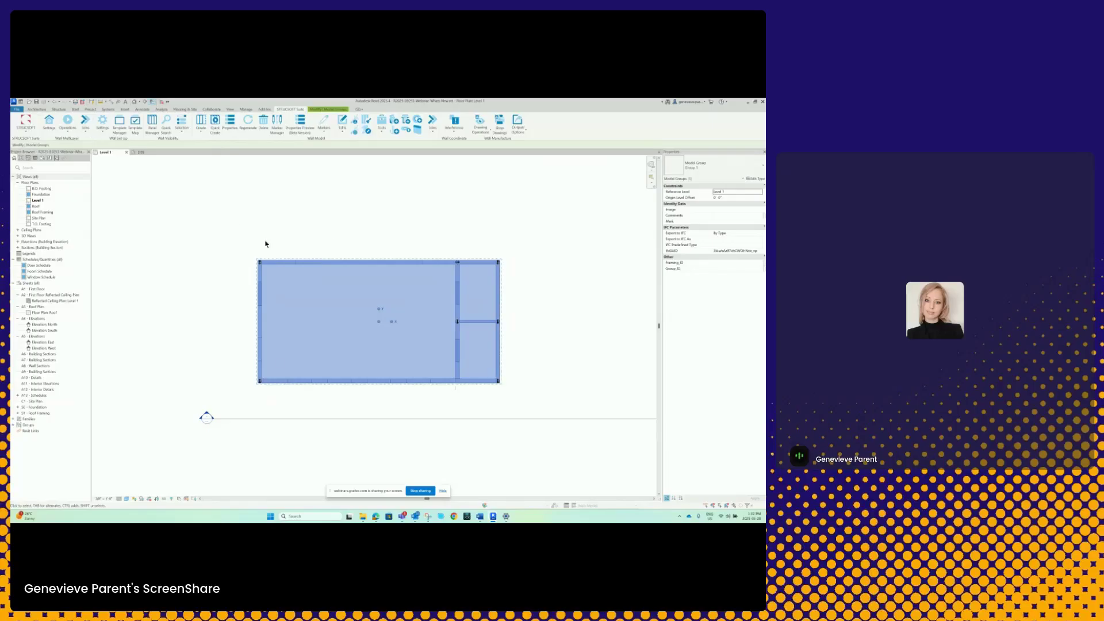
click(141, 152)
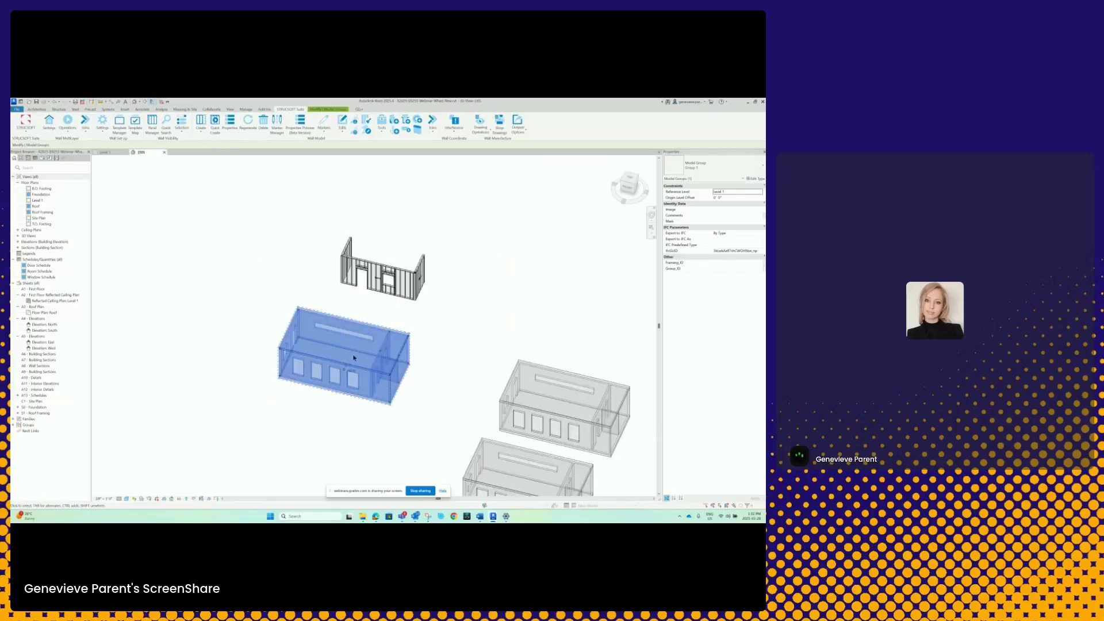
shift+middle_drag(359, 416, 429, 353)
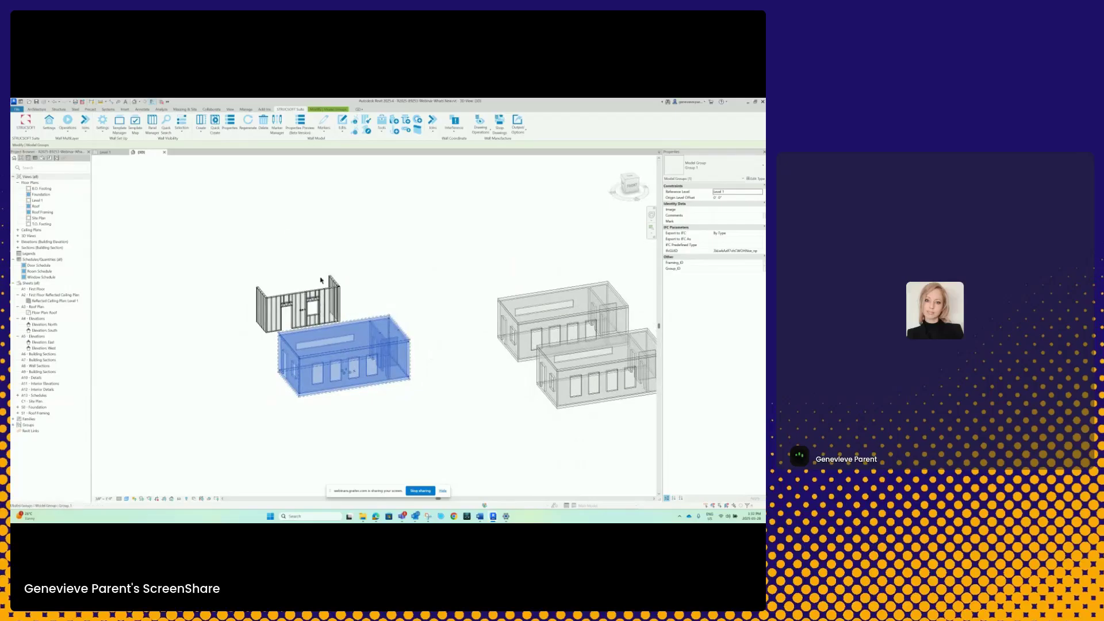
Switch to the modular framing module and accept the template map covering the wall, floor and roof types.
click(27, 130)
click(30, 193)
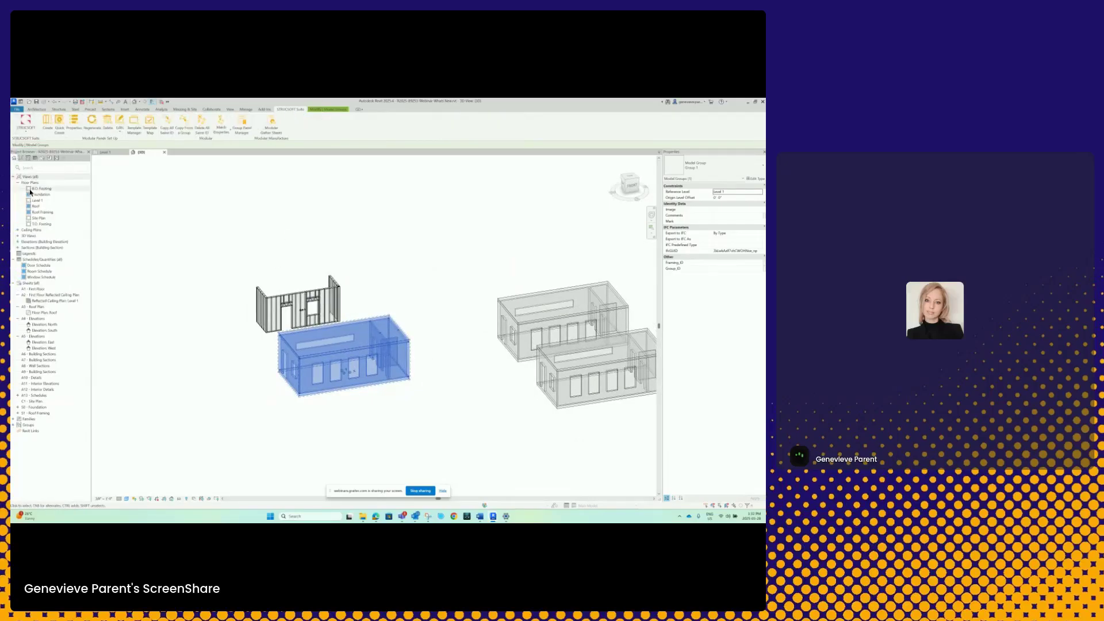
click(149, 131)
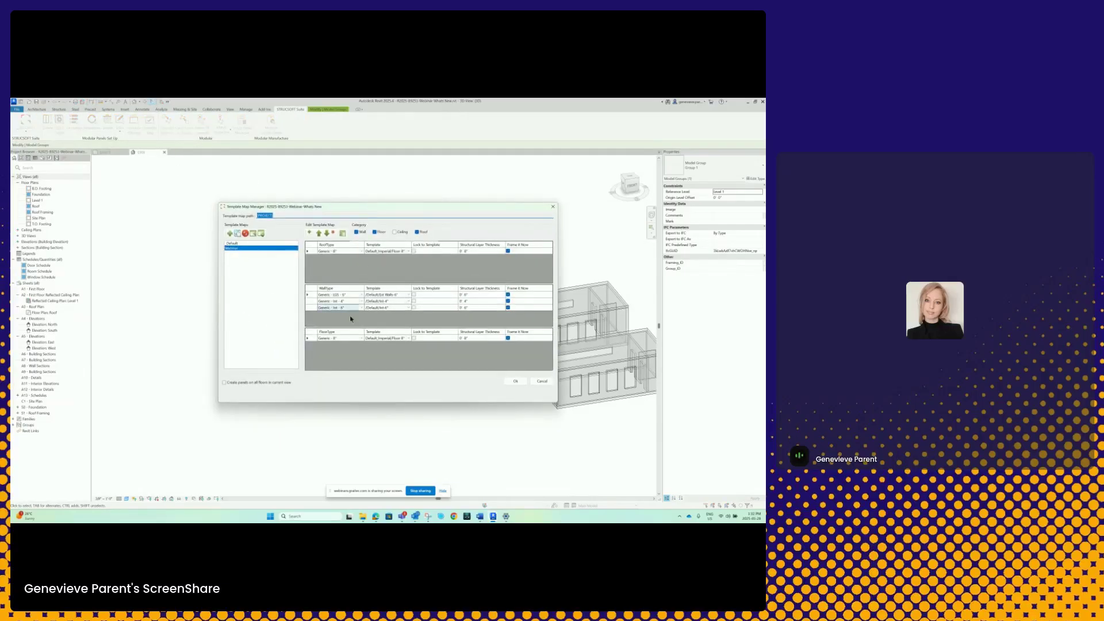
click(512, 381)
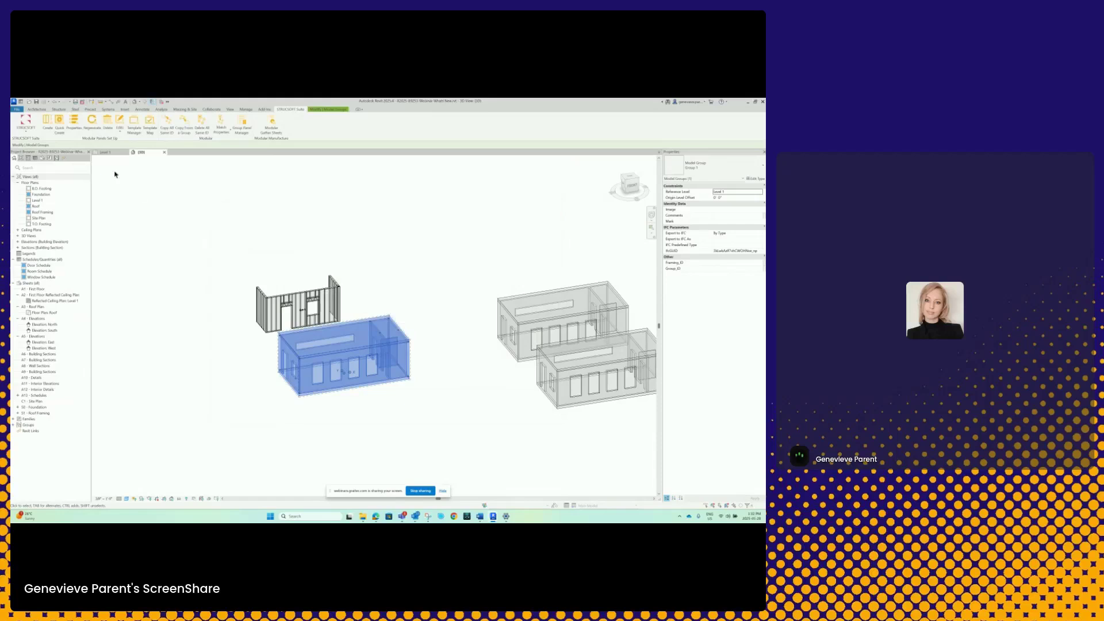
Frame the selected building group with Quick Create, using the bottom face for justification.
click(59, 122)
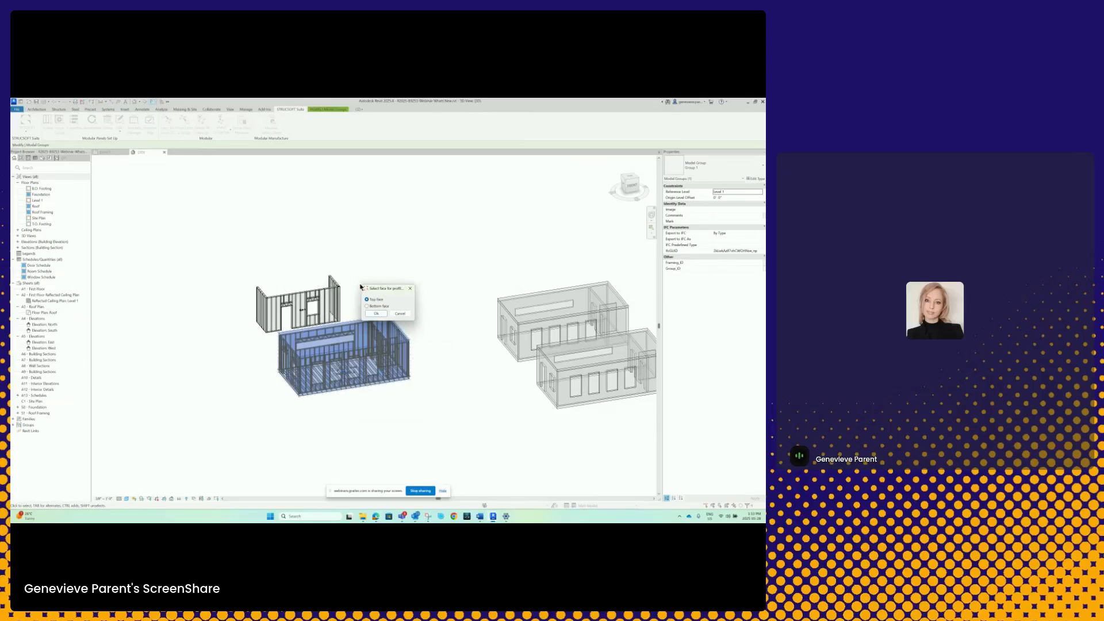
click(368, 306)
click(376, 314)
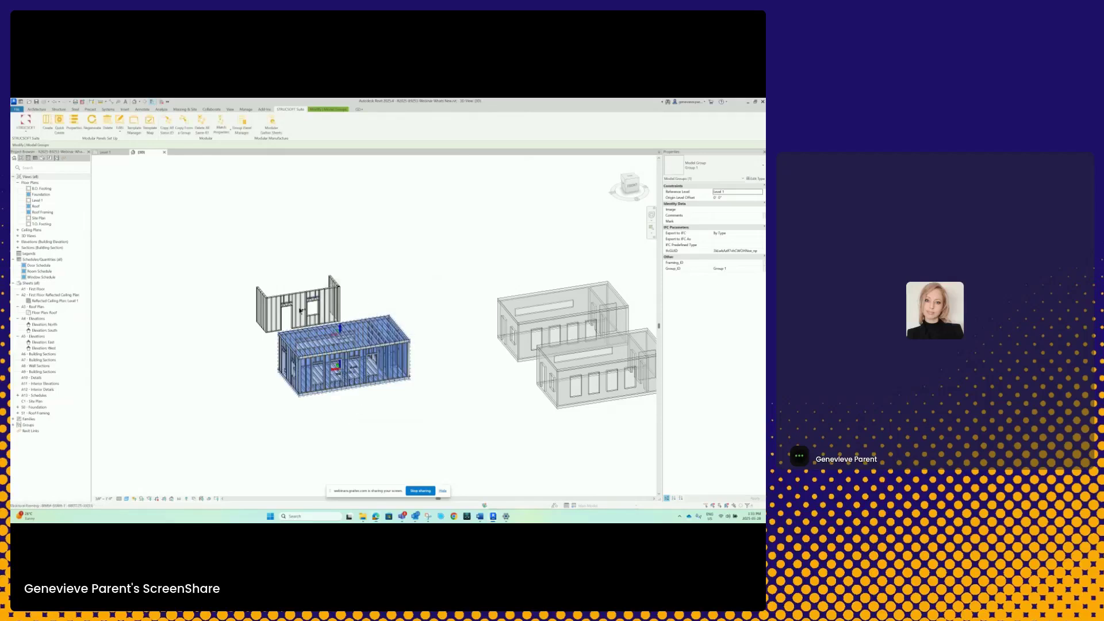
Examine the new wall, floor and roof framing of the original building and compare it with the two unframed copies.
scroll(282, 362, up, 5)
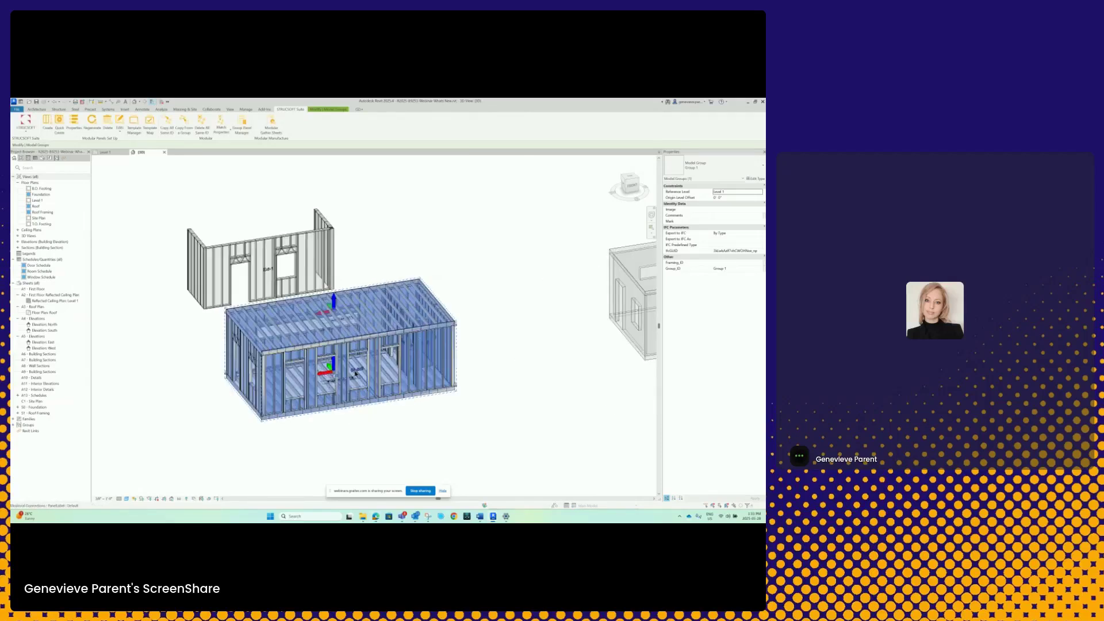
click(231, 348)
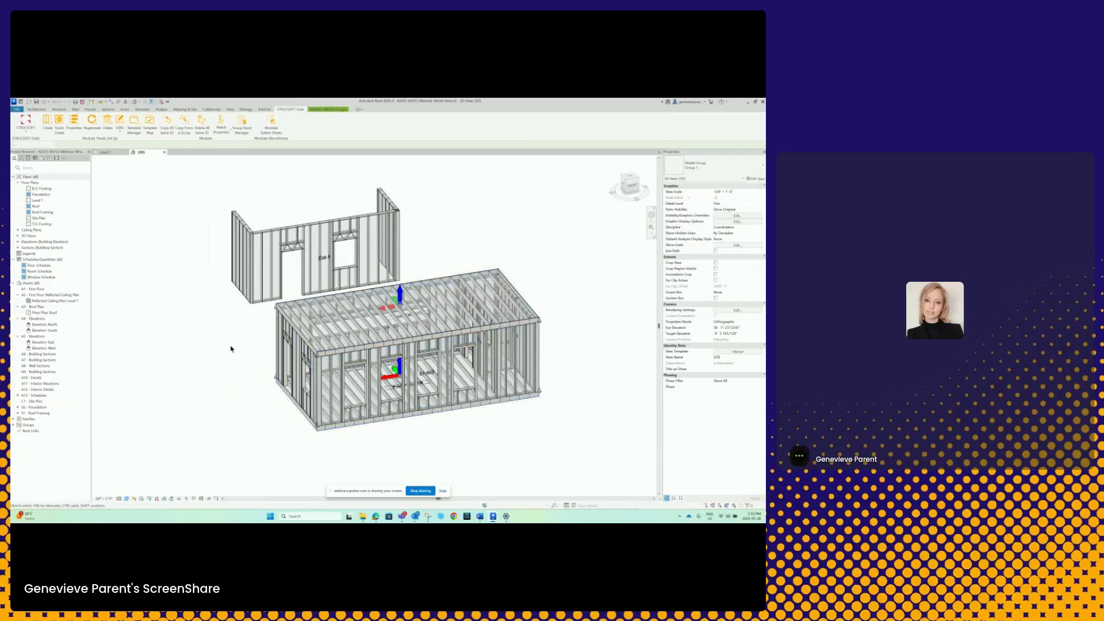
click(275, 331)
scroll(246, 352, down, 3)
click(246, 353)
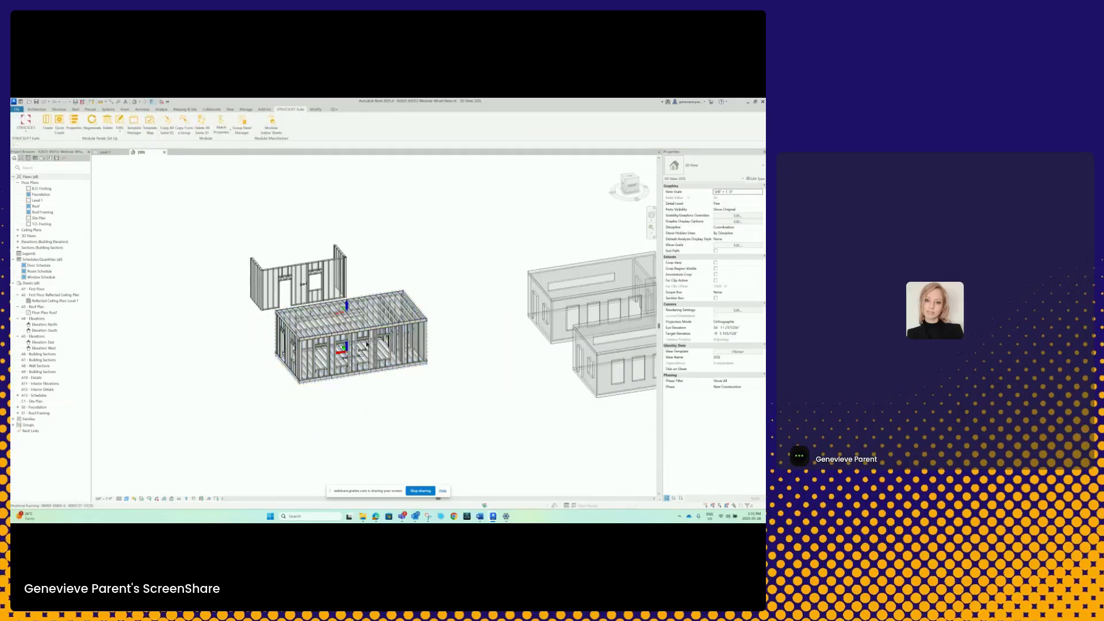
middle_drag(370, 346, 320, 371)
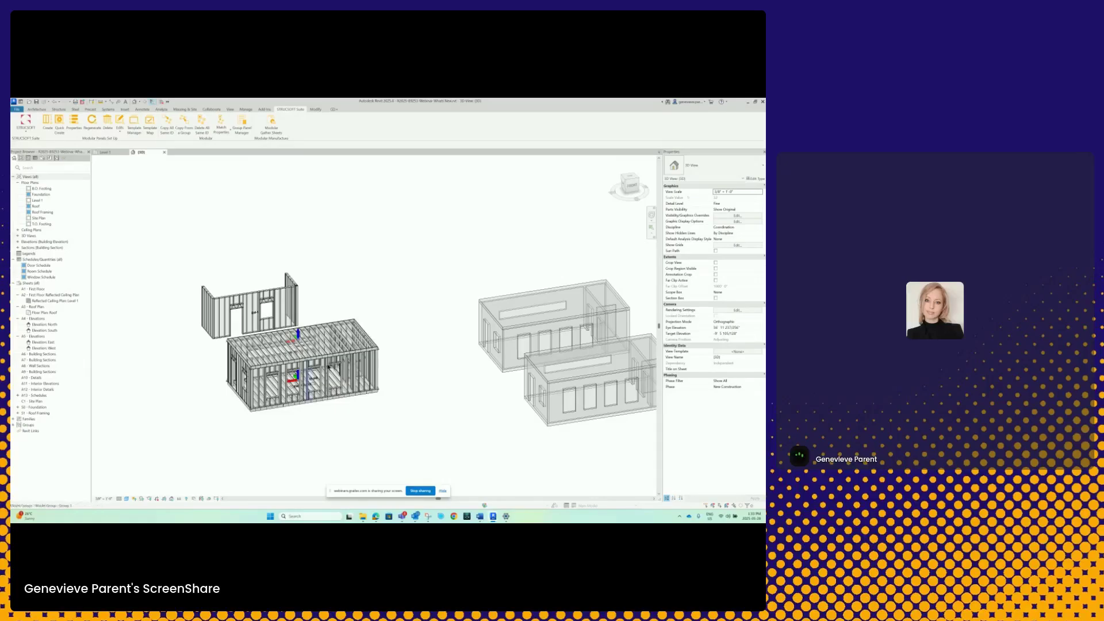
scroll(391, 416, down, 1)
scroll(351, 398, up, 4)
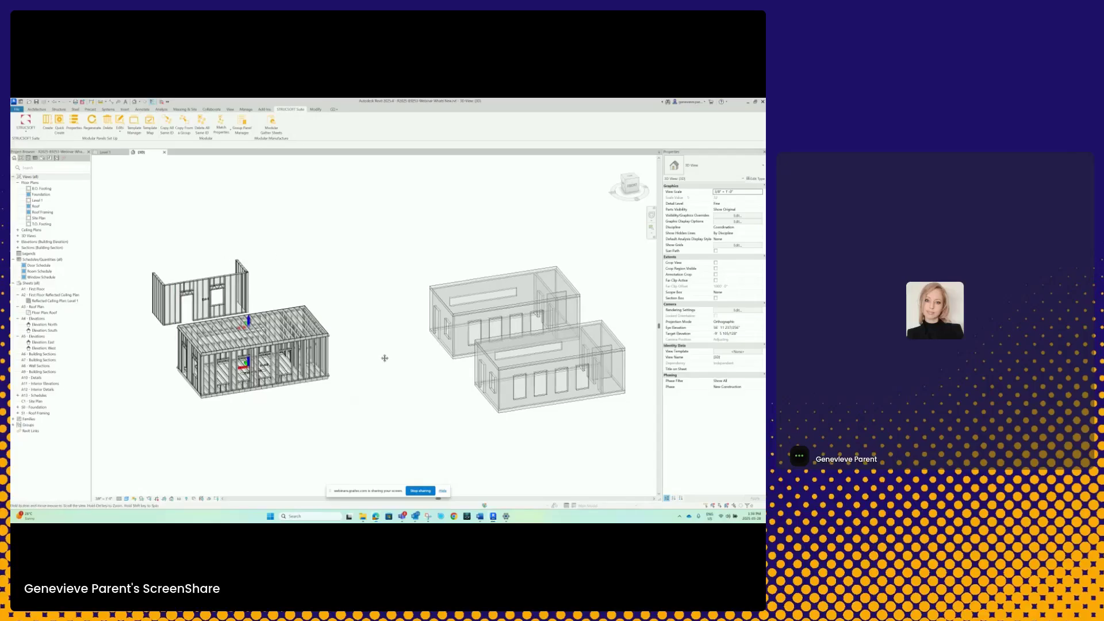
middle_drag(382, 357, 346, 333)
scroll(457, 342, down, 3)
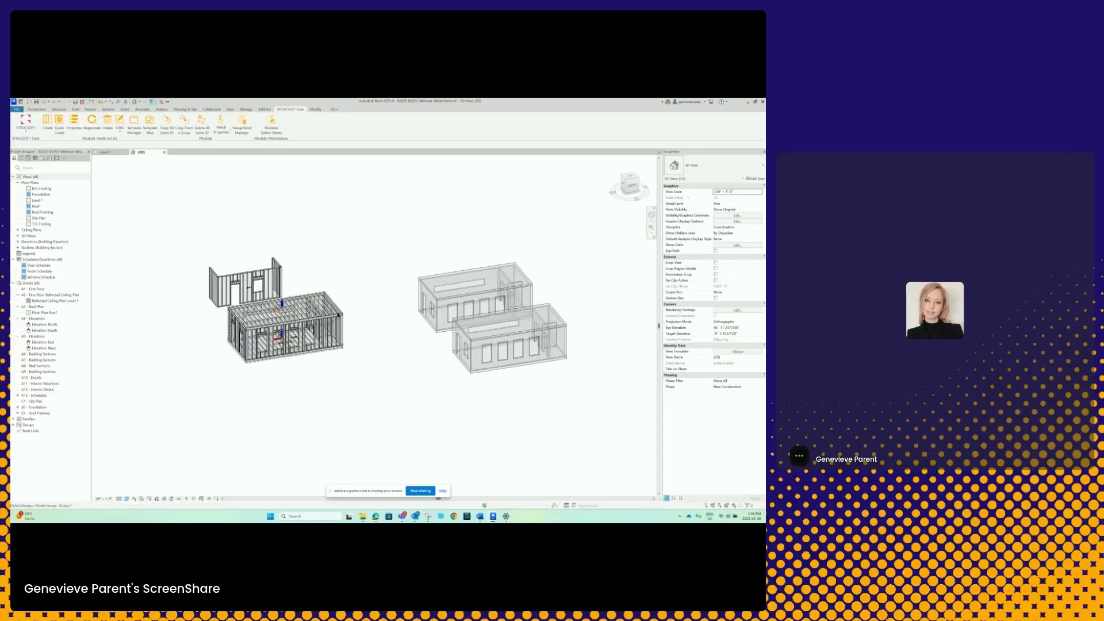
Check the Group_ID parameter on the framed model group and on a single stud in its front wall.
click(270, 345)
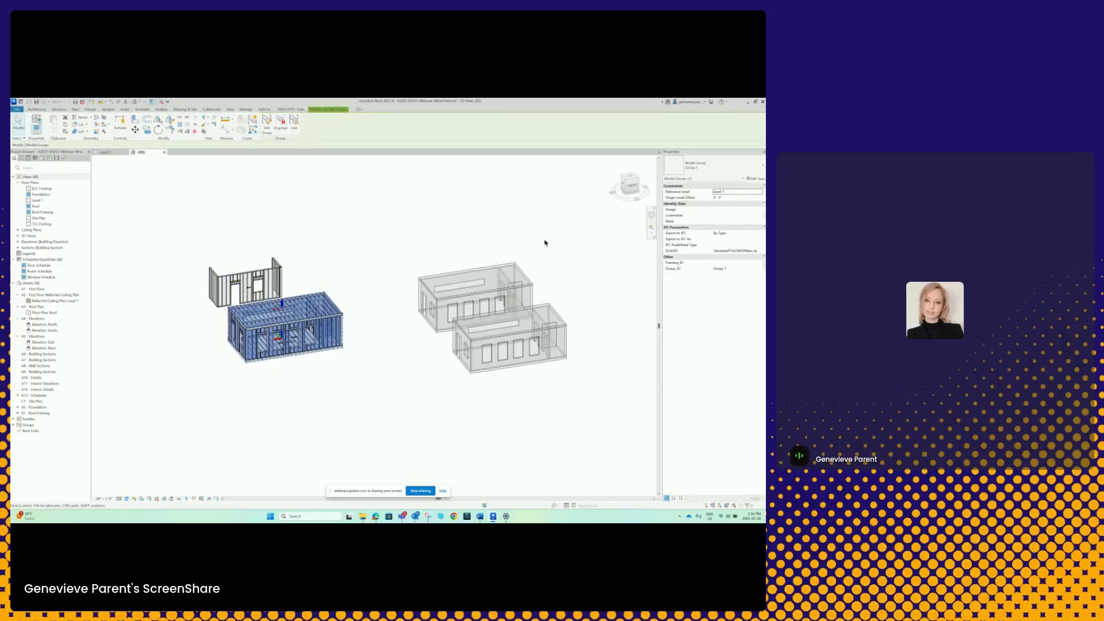
click(417, 208)
scroll(244, 356, up, 3)
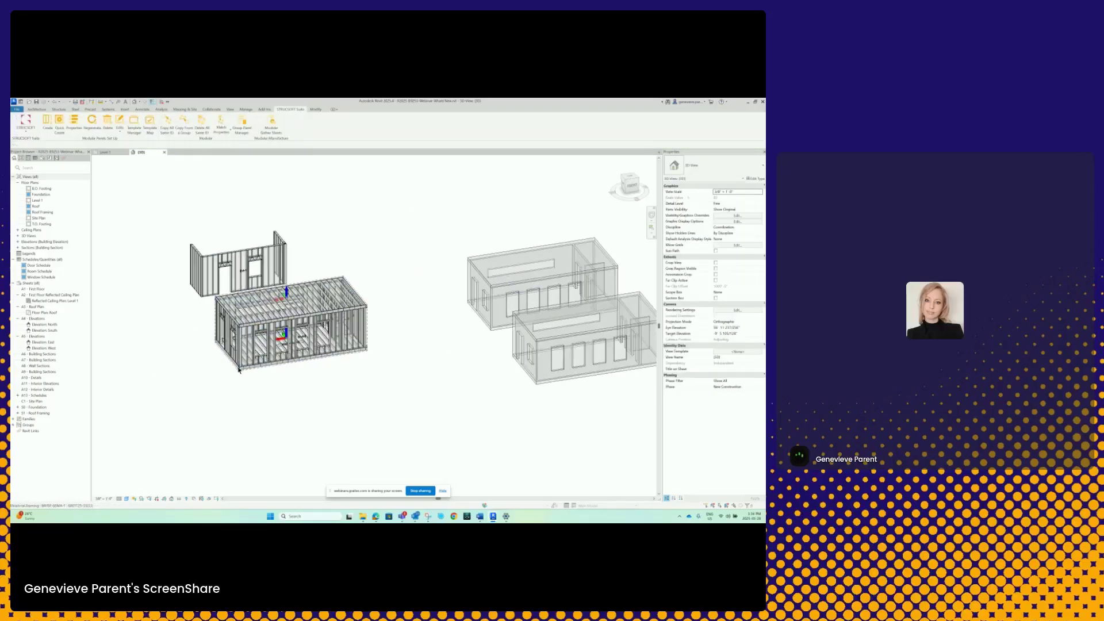
scroll(248, 353, up, 2)
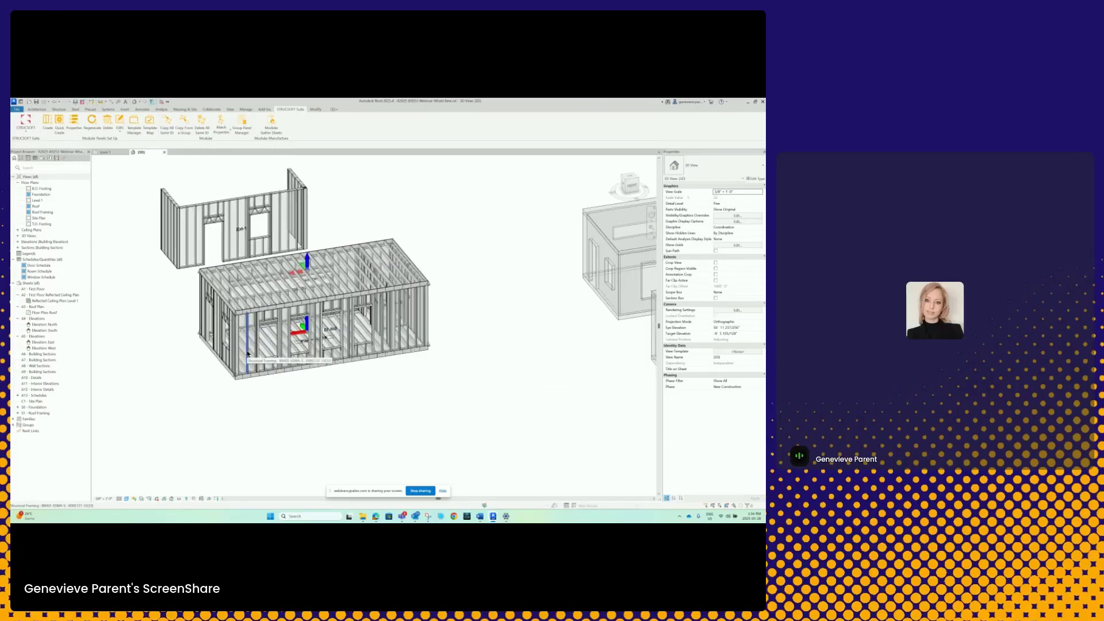
click(249, 352)
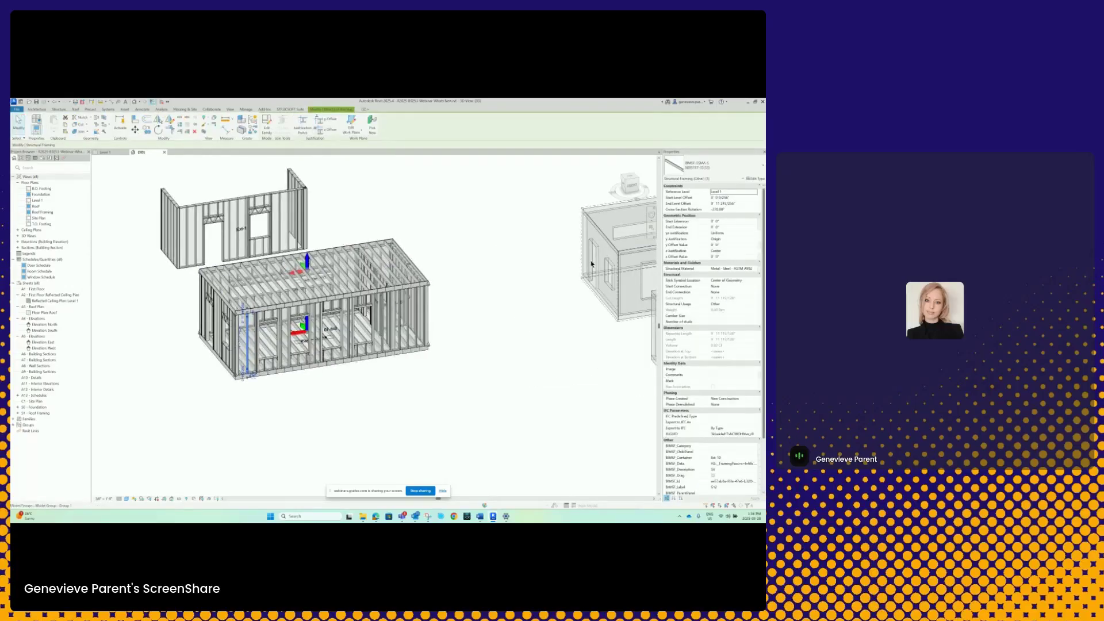
scroll(708, 374, down, 3)
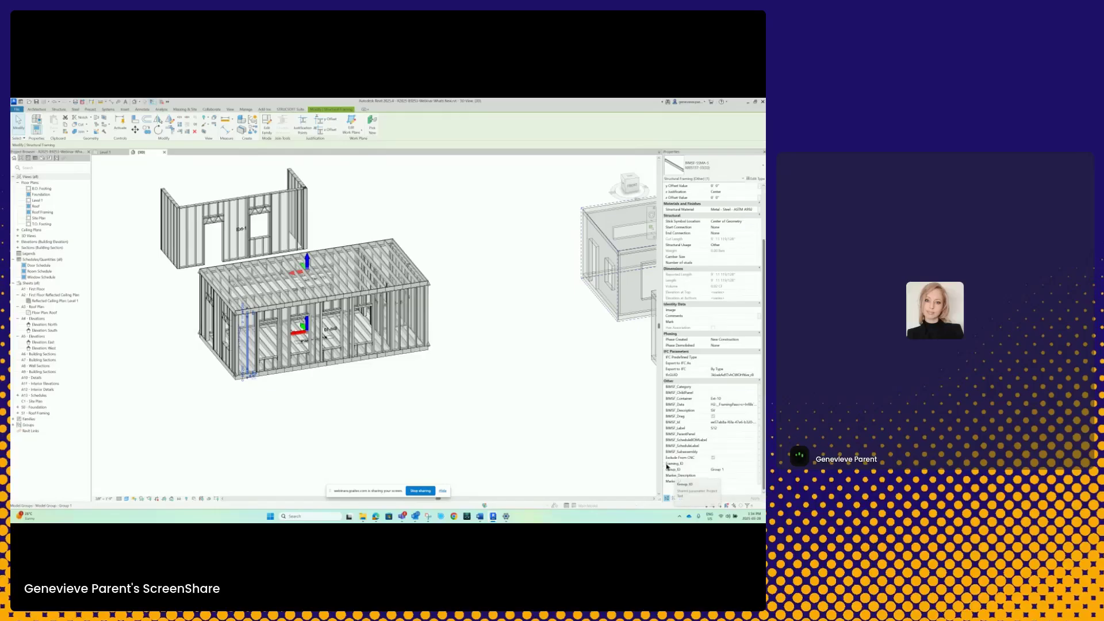
click(533, 400)
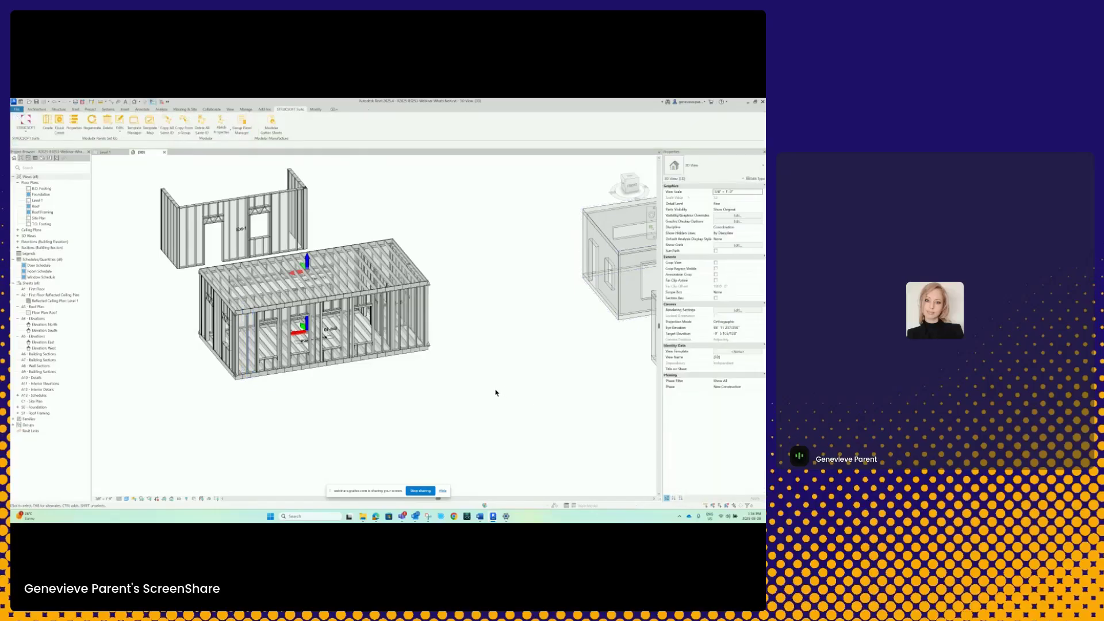
Copy the framed group's wall, floor and roof panels with Copy All Same ID, using Continue Numbering and the source panel as parent panel.
scroll(495, 391, down, 3)
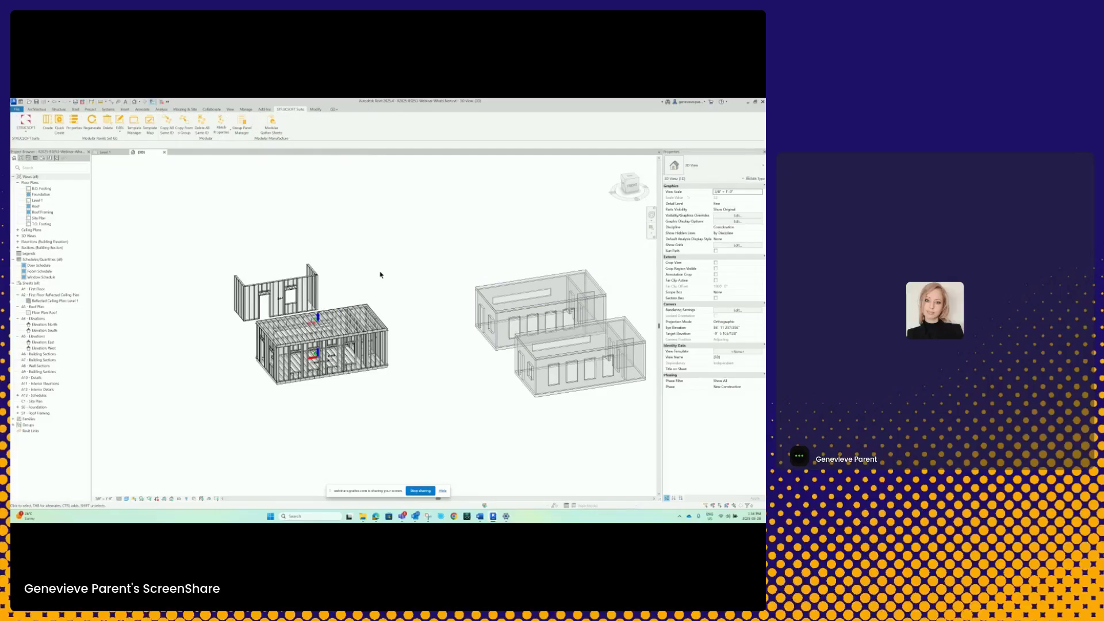
scroll(341, 260, up, 1)
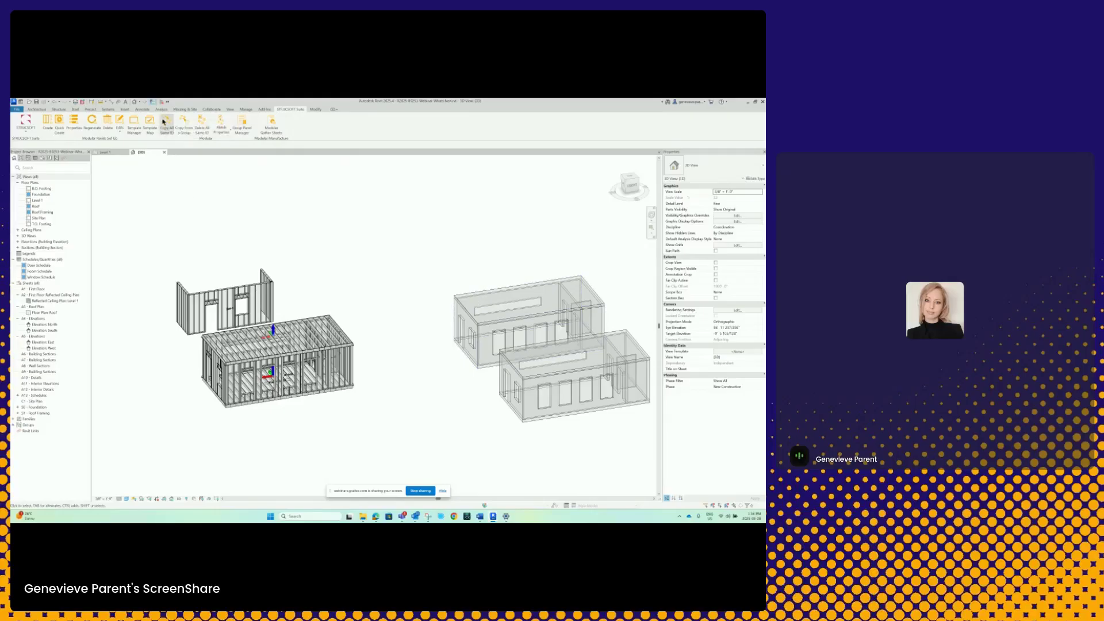
click(293, 320)
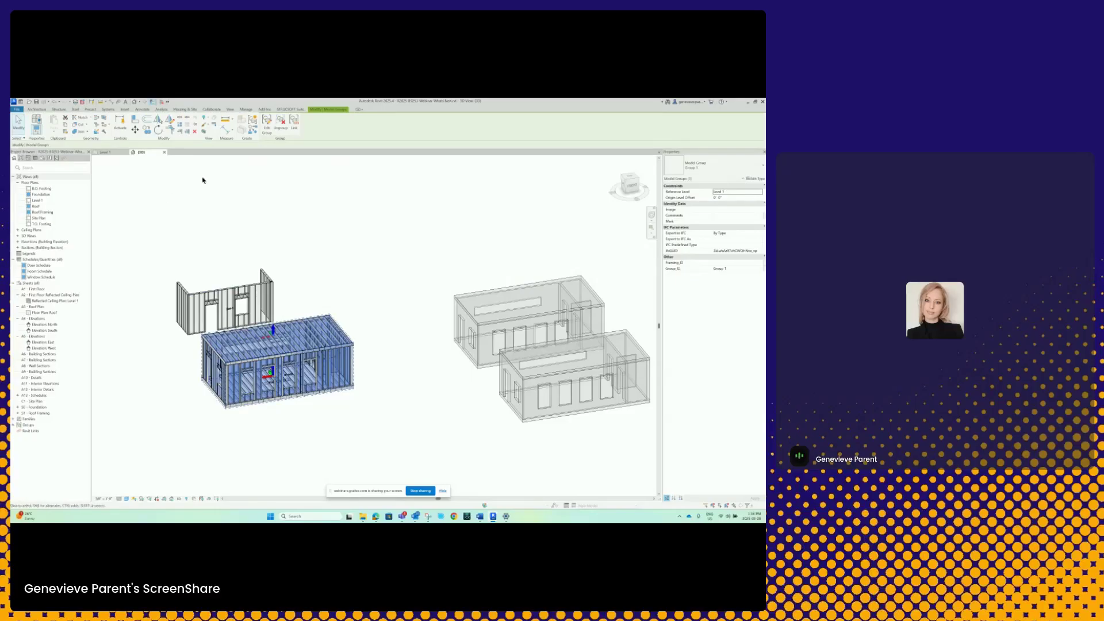
click(283, 110)
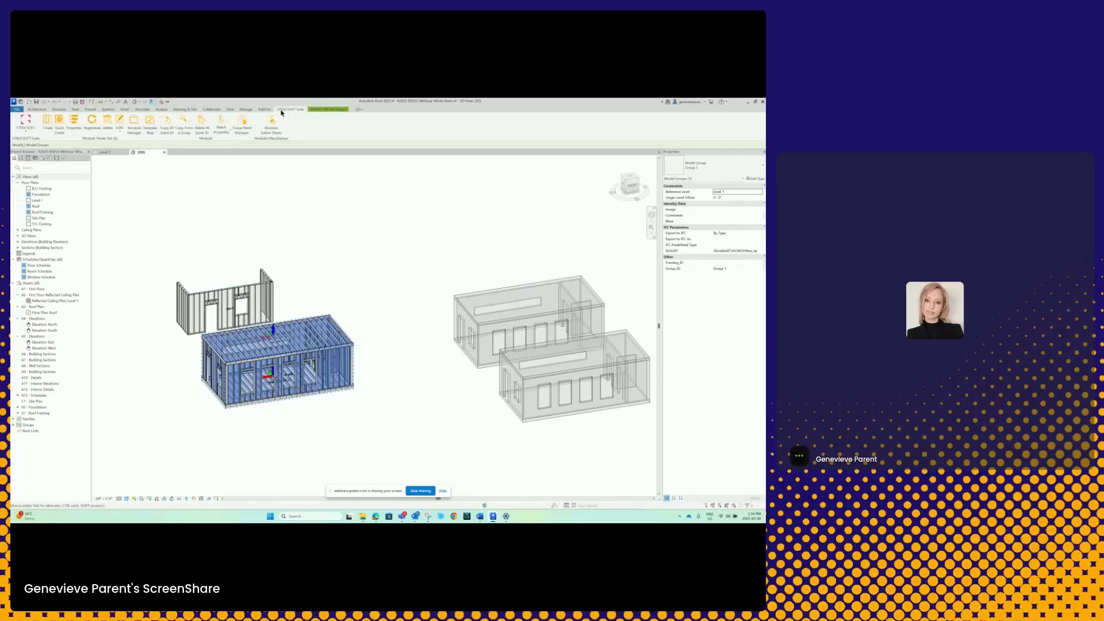
click(166, 128)
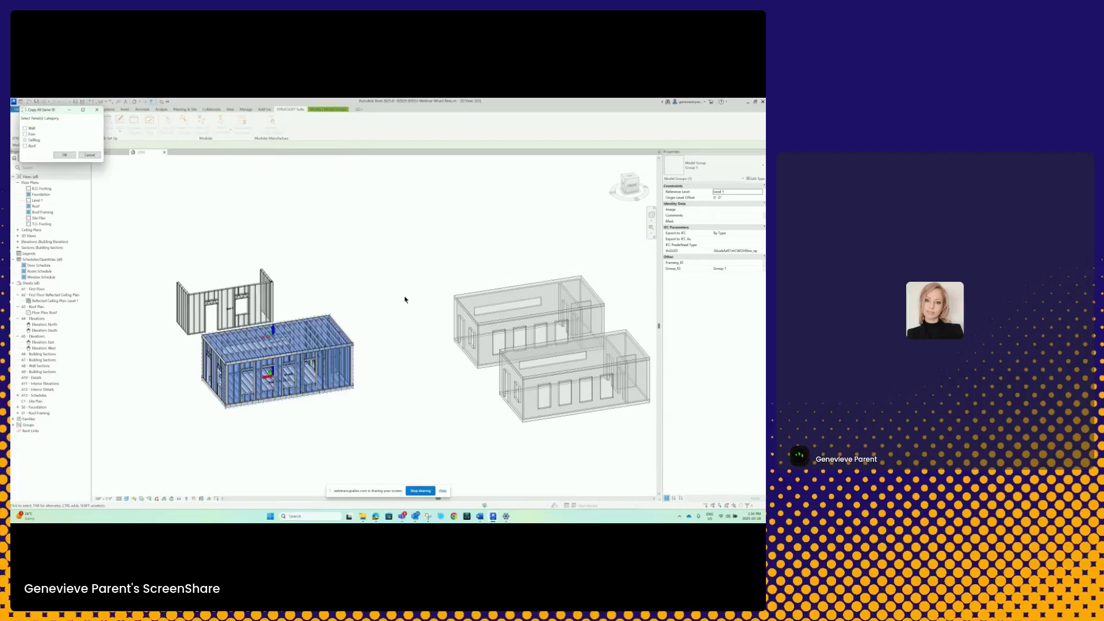
drag(49, 111, 313, 203)
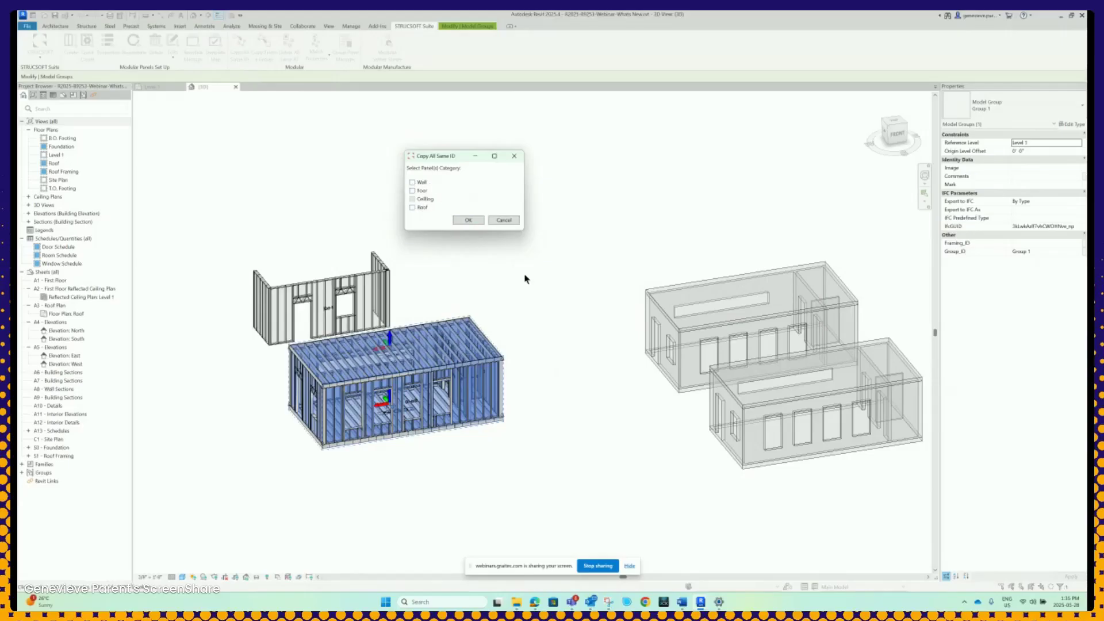
click(412, 183)
click(412, 190)
click(412, 207)
click(470, 221)
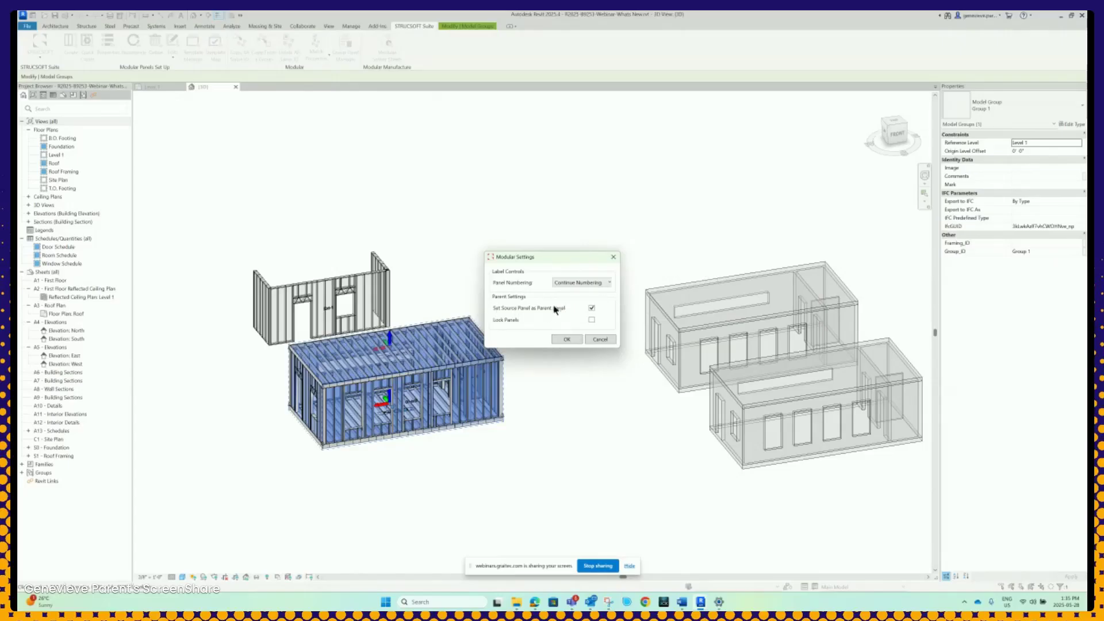
click(566, 340)
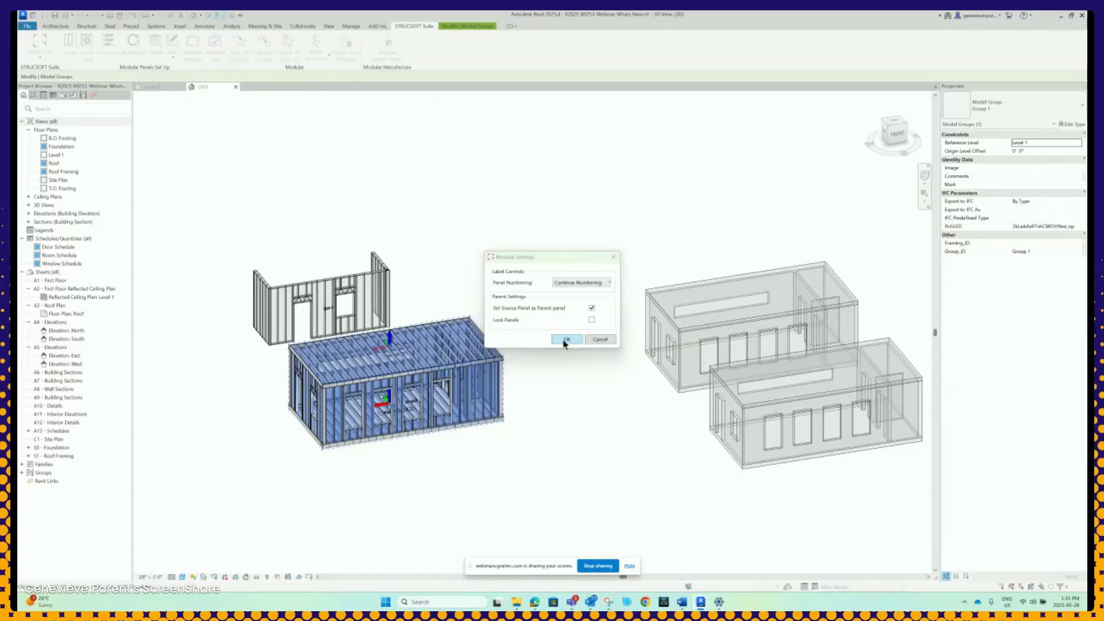
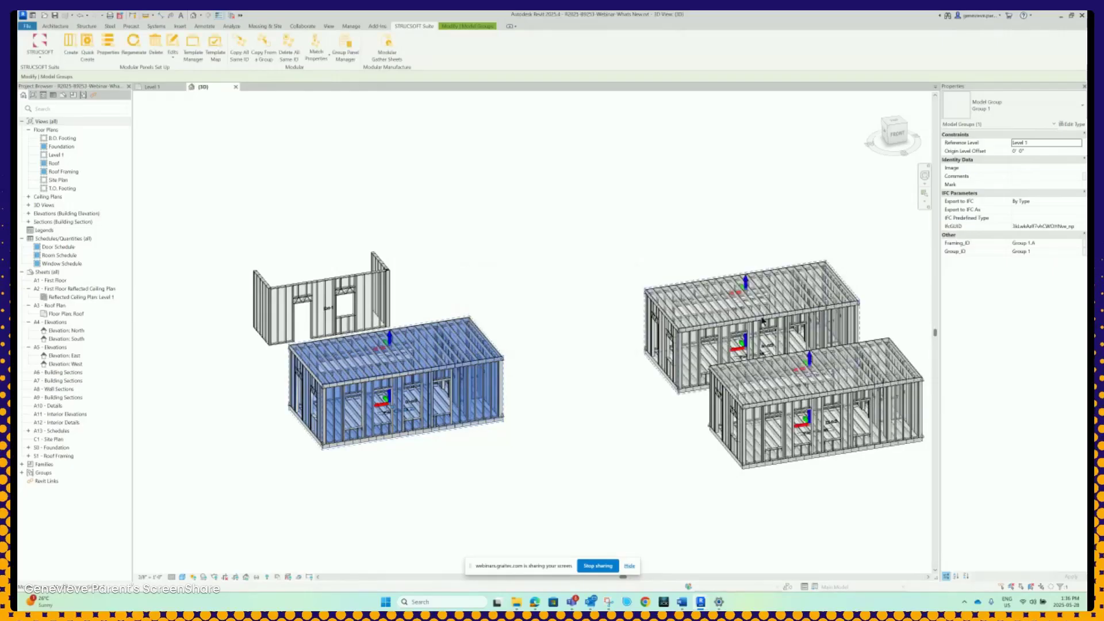
Review the copied framing on both building copies from another angle in the 3D view.
scroll(604, 402, down, 3)
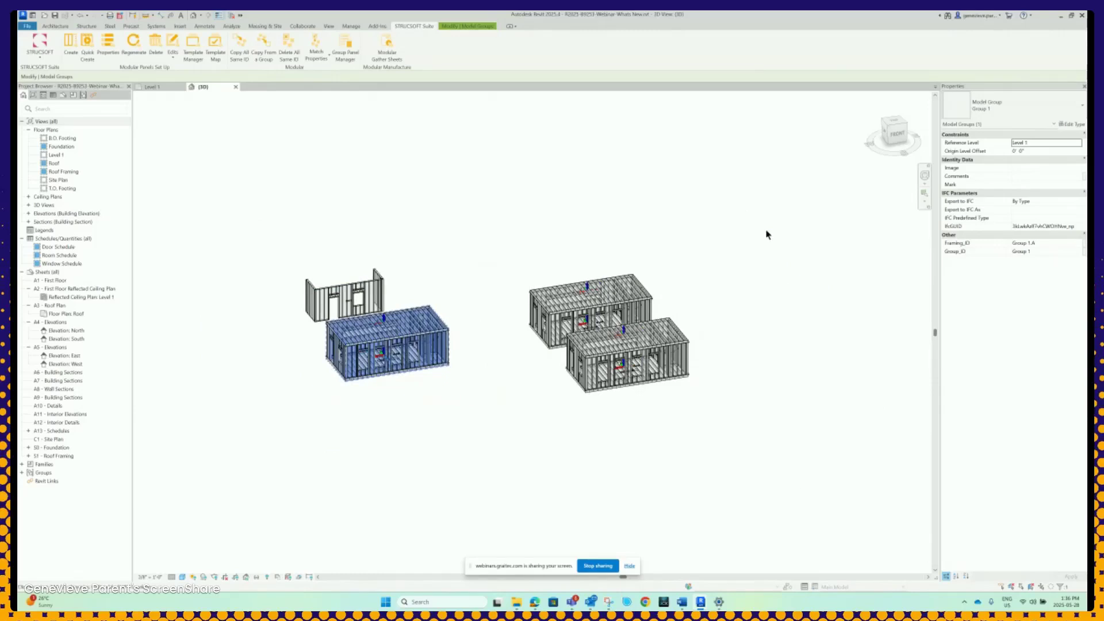
click(499, 366)
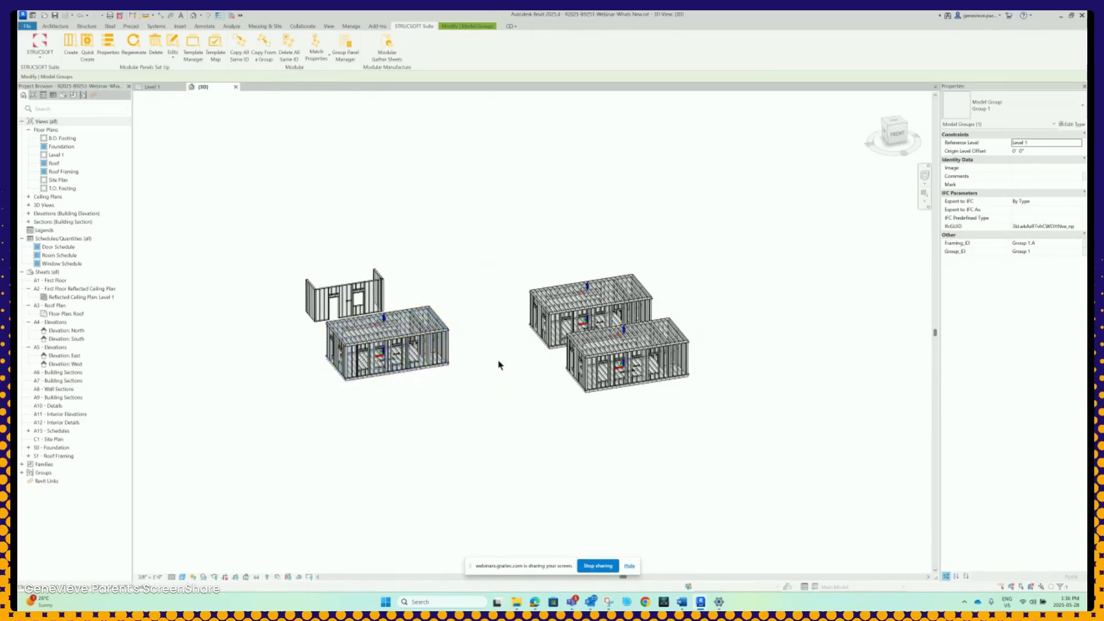
scroll(509, 360, up, 2)
shift+middle_drag(506, 376, 626, 395)
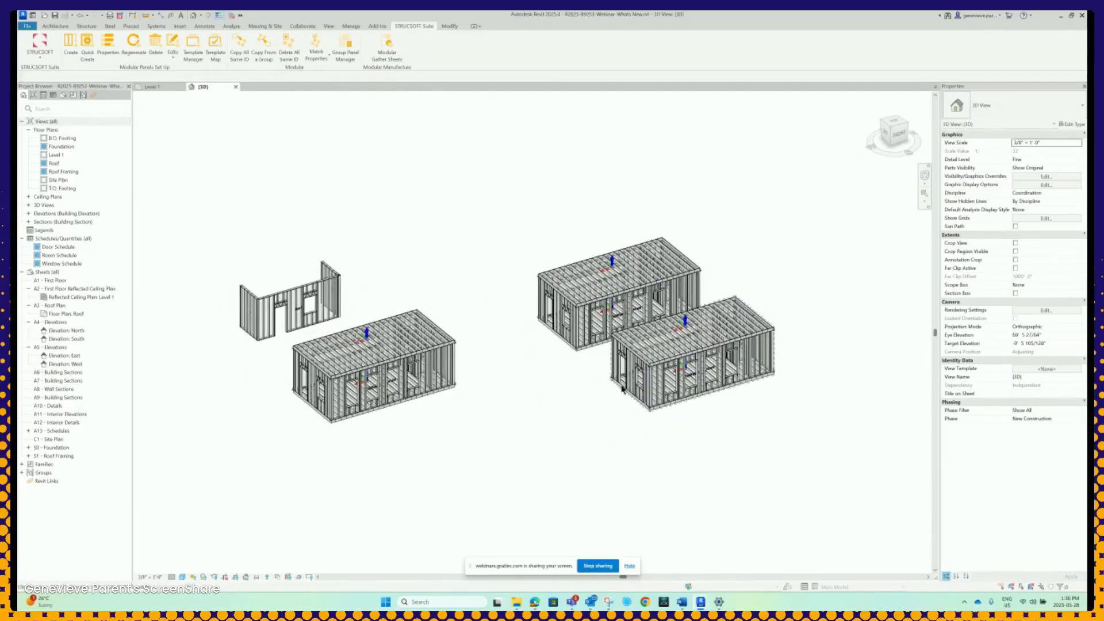
Check the Framing_ID and Group_ID parameters of a stud in the front wall of the rear building copy.
scroll(633, 322, up, 3)
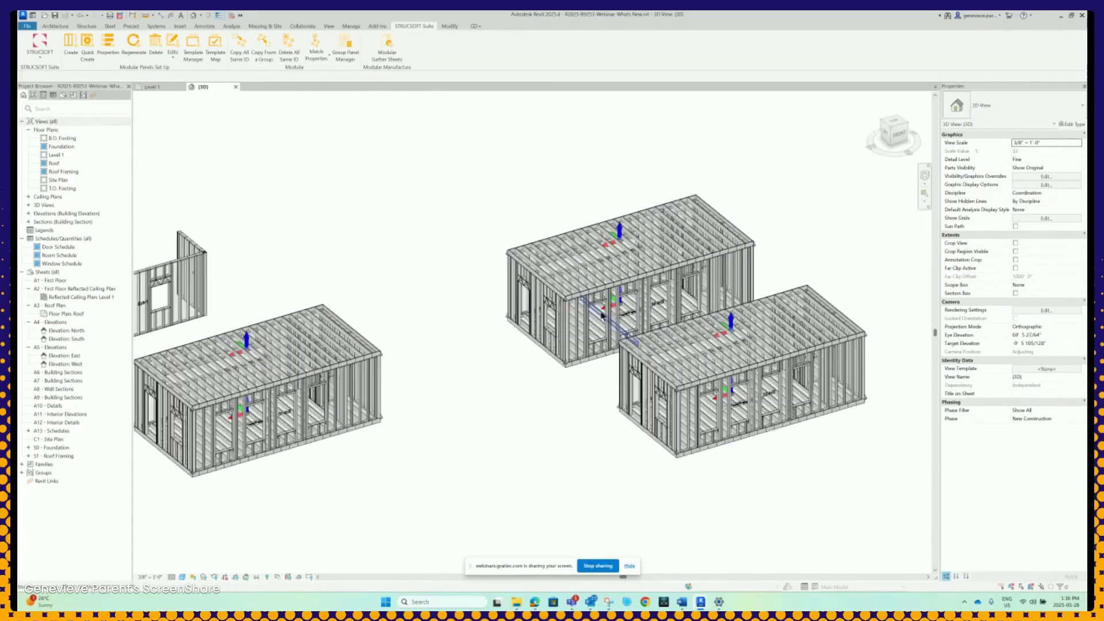
scroll(564, 400, down, 1)
middle_drag(563, 401, 596, 410)
scroll(582, 412, down, 1)
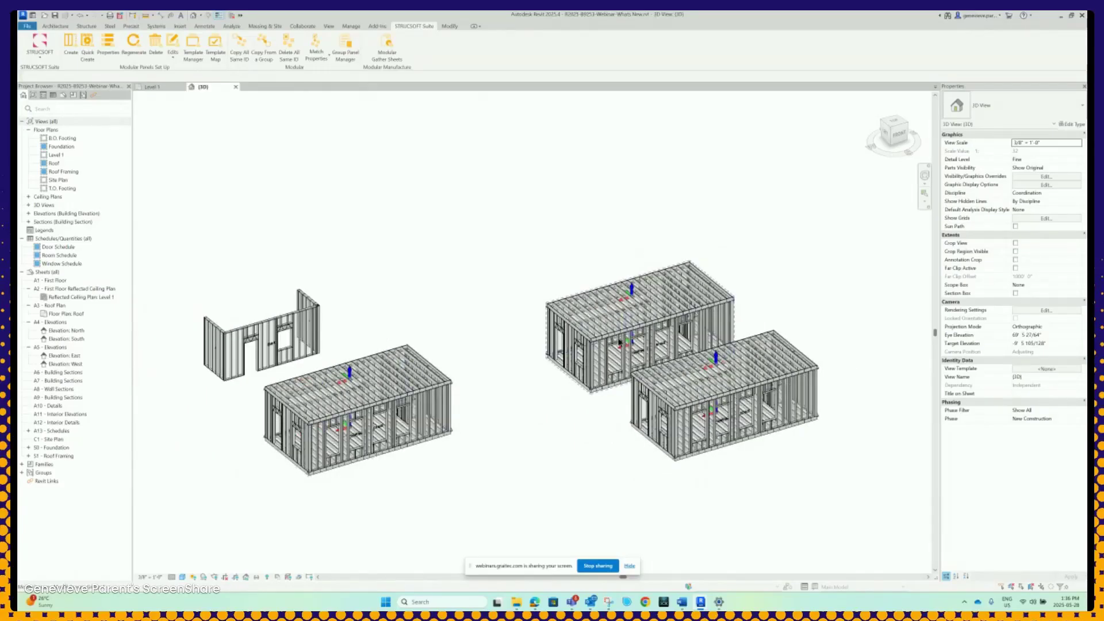
scroll(555, 361, up, 5)
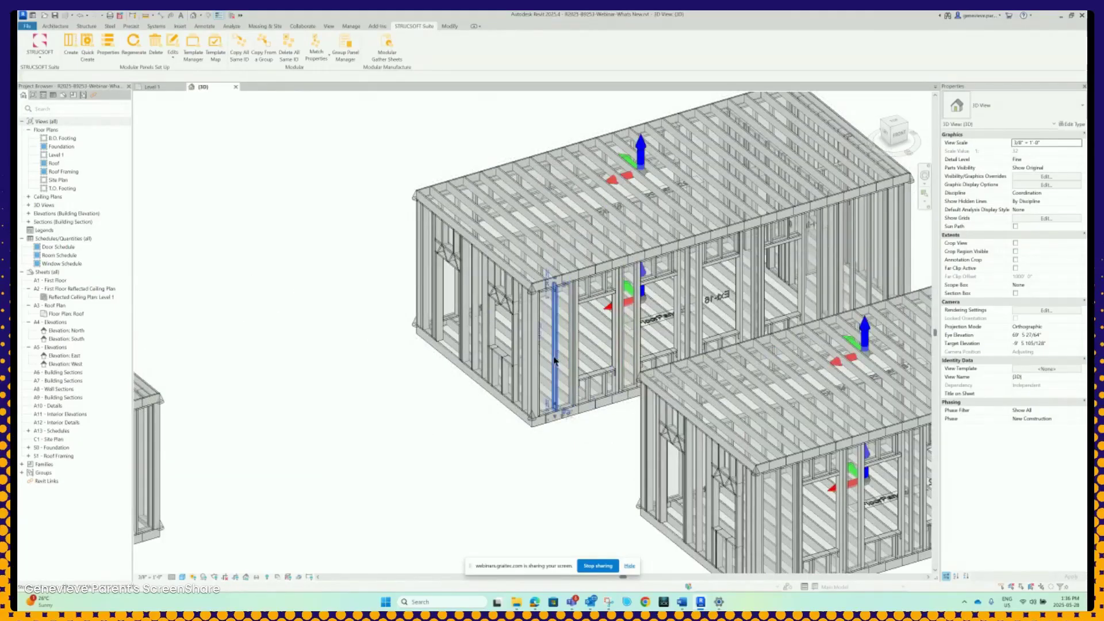
click(555, 361)
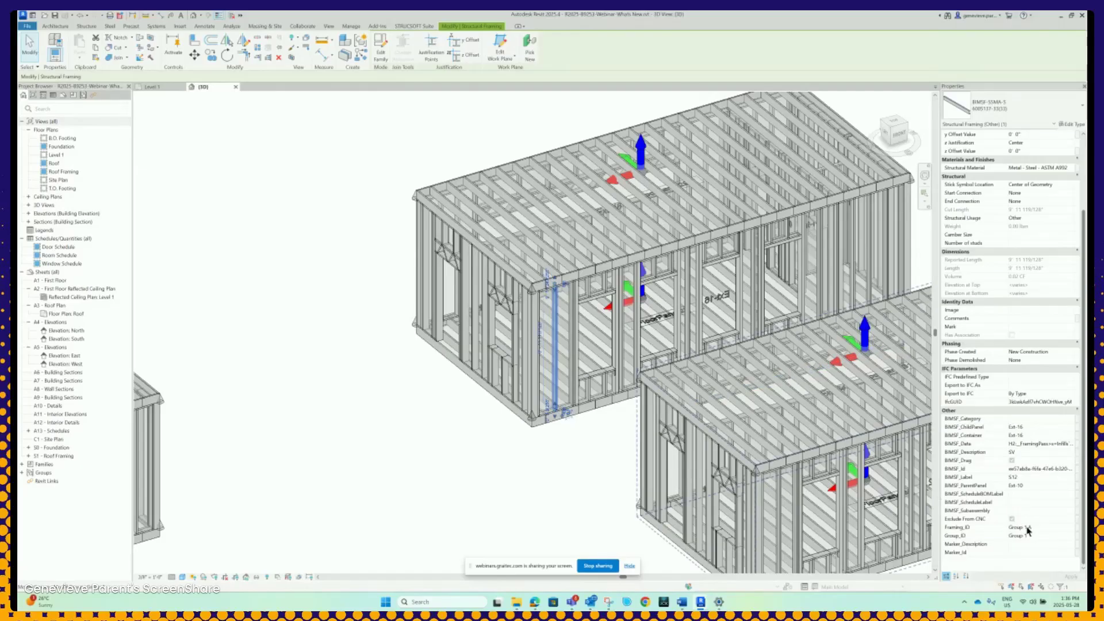
click(522, 483)
scroll(564, 431, down, 5)
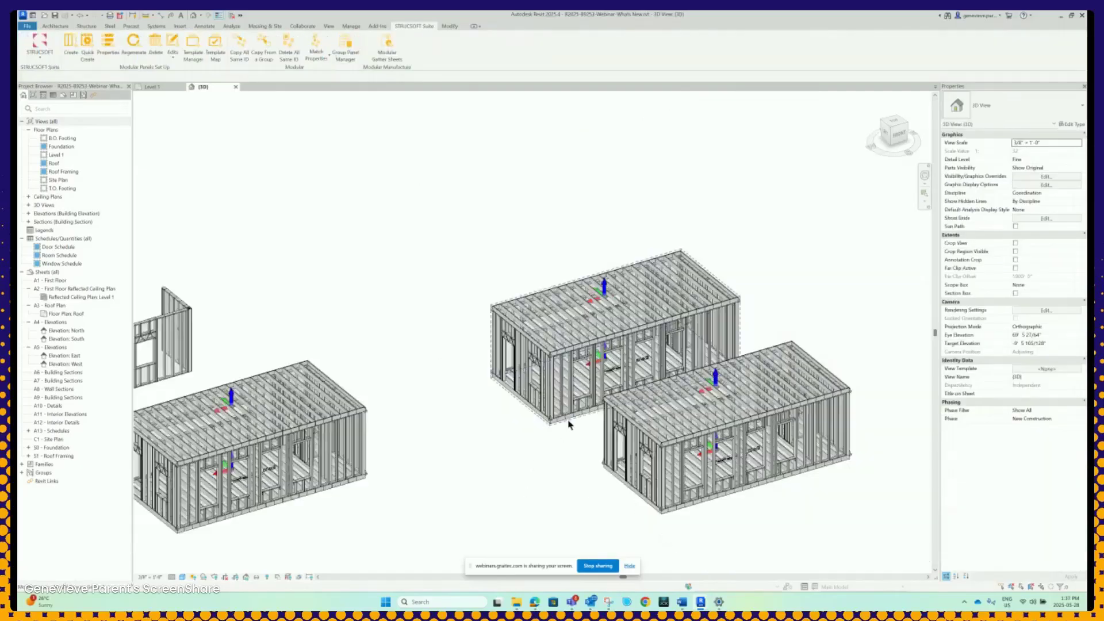
Delete the structural panels from both building copies, using the Delete Members option.
scroll(621, 441, down, 3)
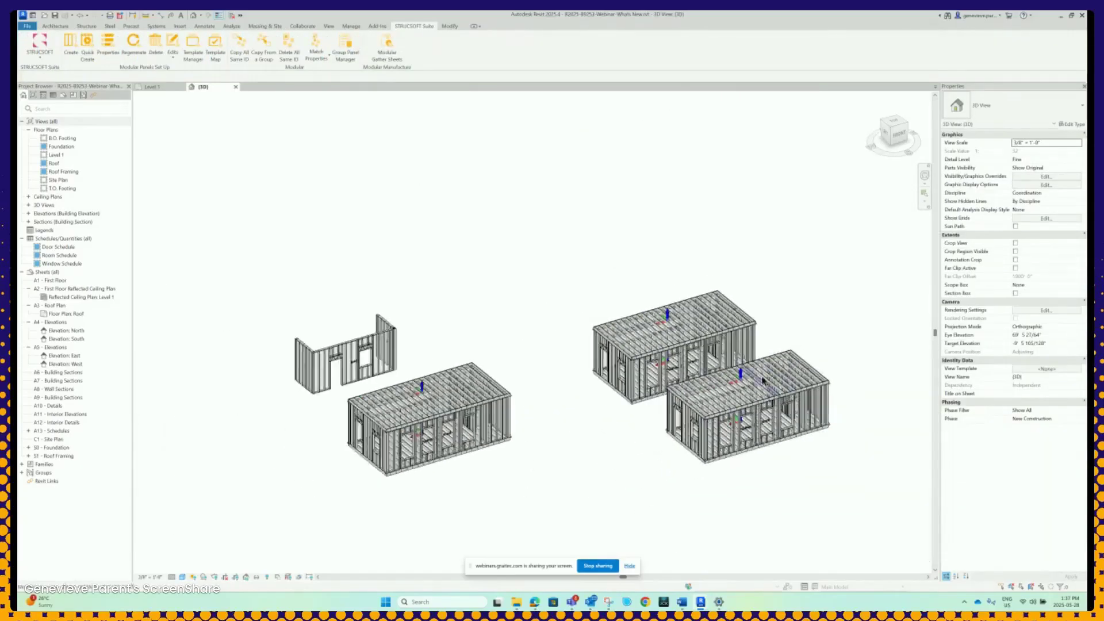
drag(624, 360, 537, 299)
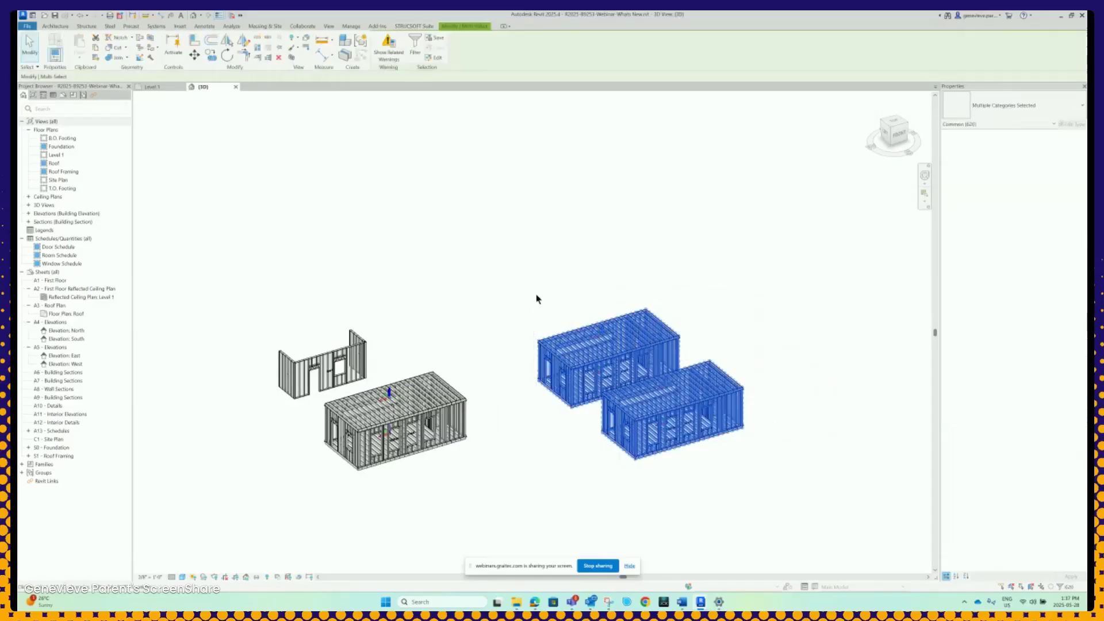
click(409, 26)
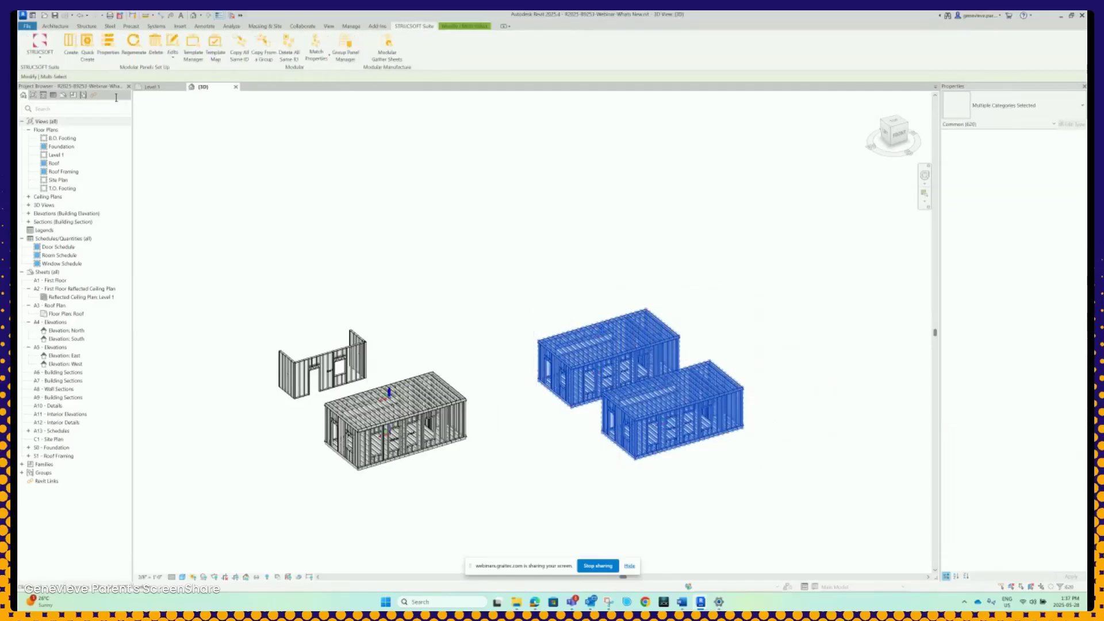
click(160, 51)
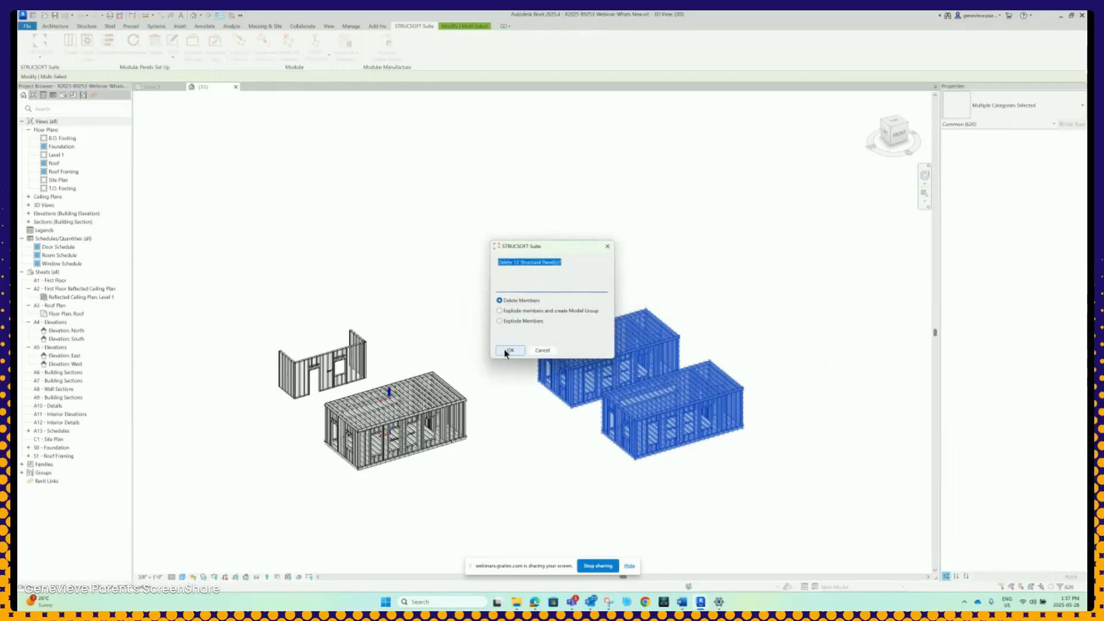
click(509, 350)
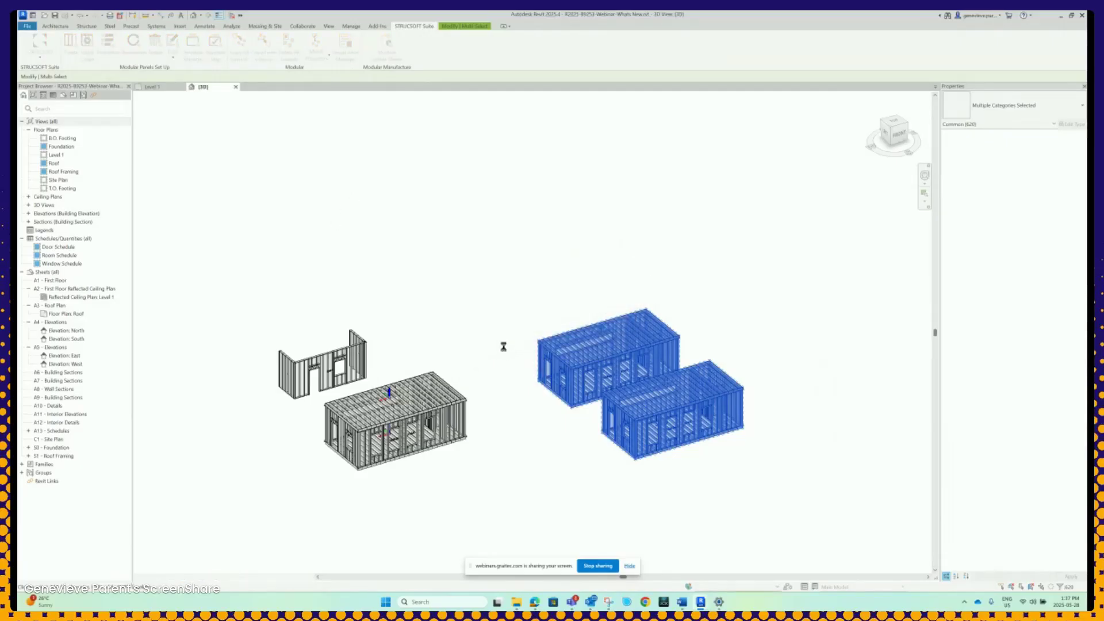
click(532, 314)
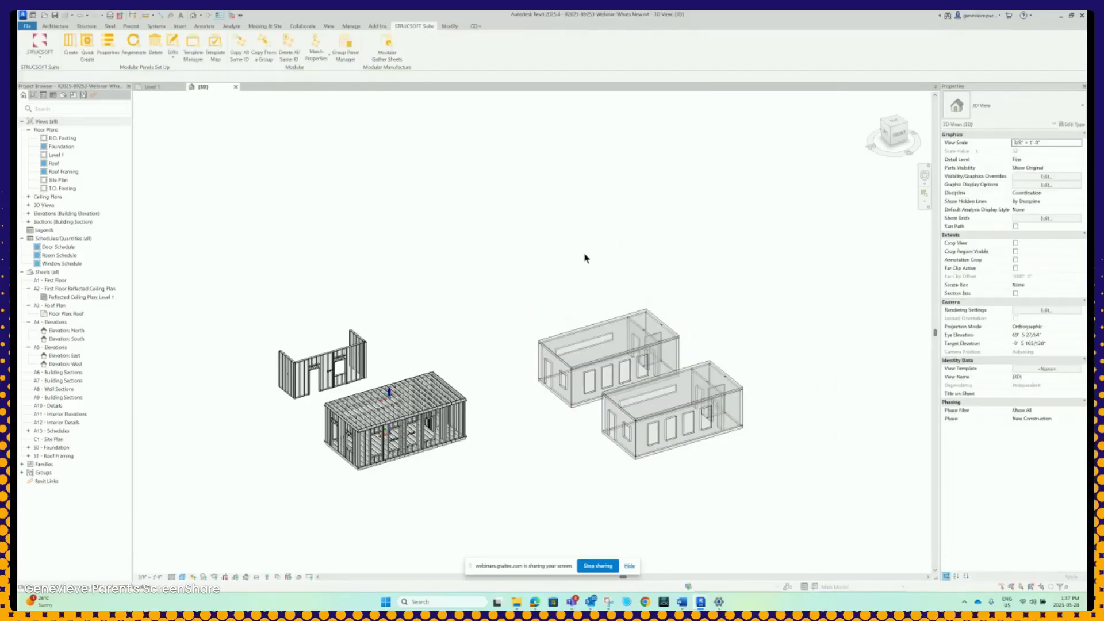
Inspect the properties of a leftover panel icon on the interior wall of the rear building copy.
scroll(651, 310, up, 8)
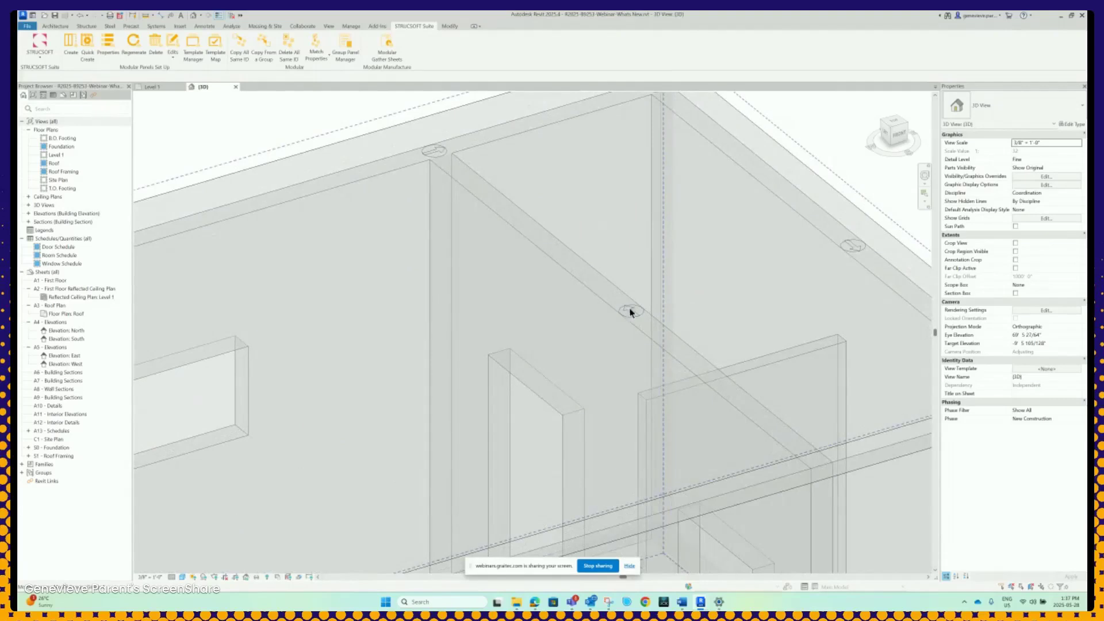
click(631, 311)
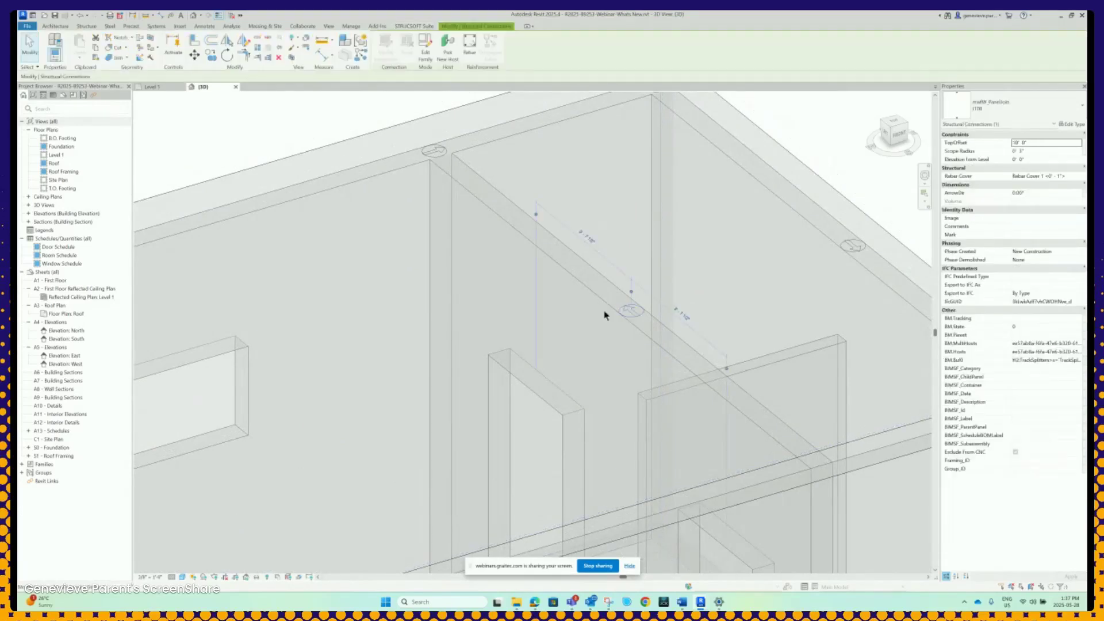
scroll(627, 310, down, 6)
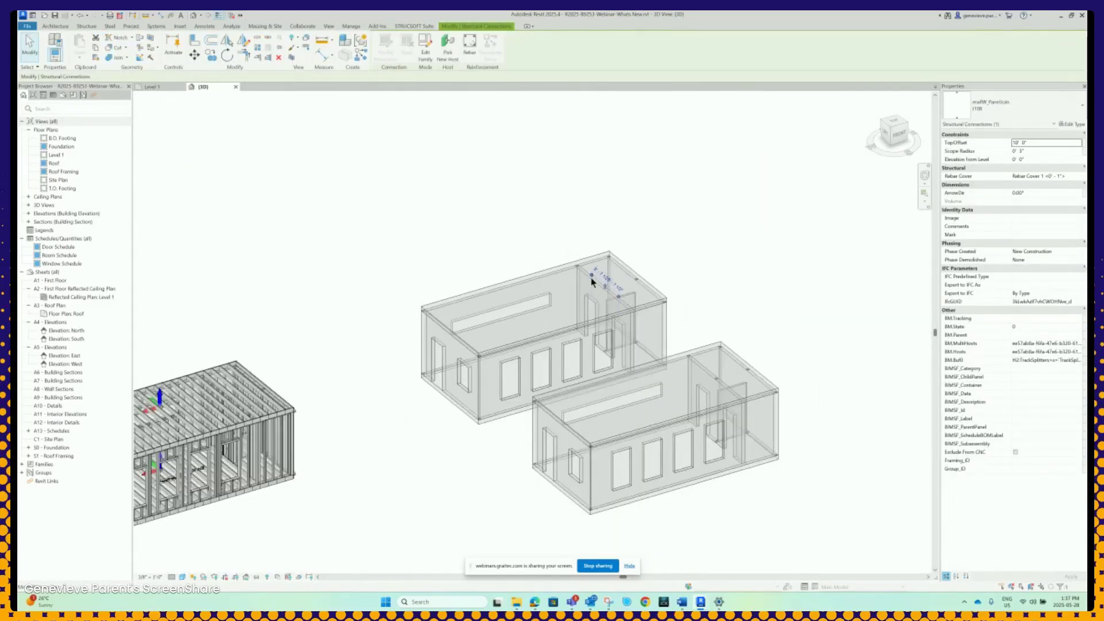
scroll(592, 282, down, 1)
scroll(618, 426, down, 5)
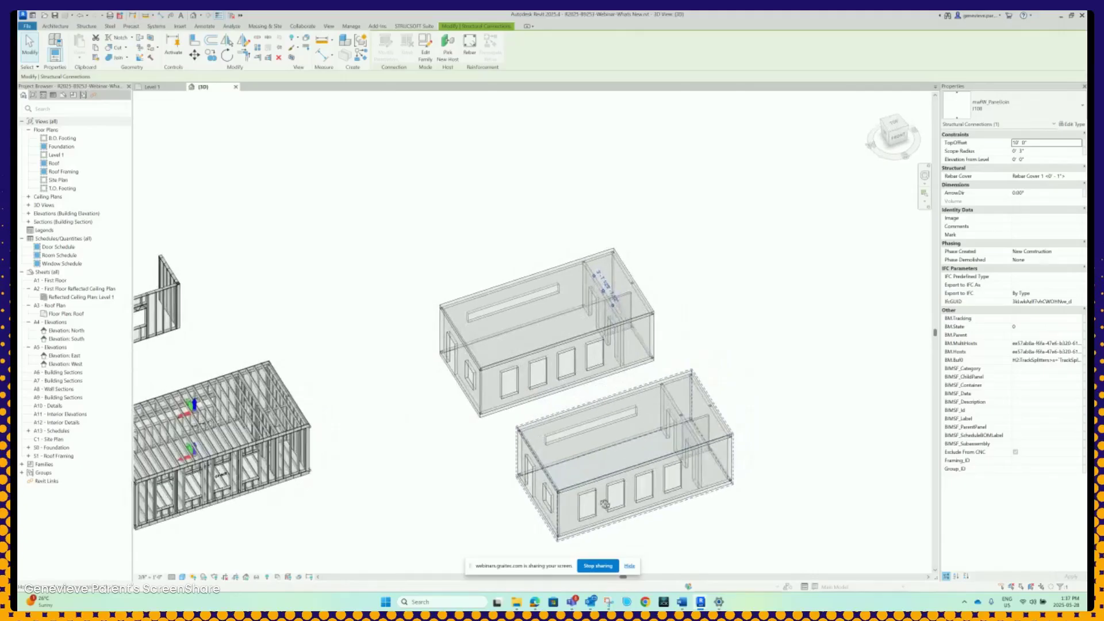
Delete the leftover panel icons from both building copies, filtering the selection to Structural Connections only.
shift+middle_drag(571, 385, 562, 424)
drag(660, 507, 419, 223)
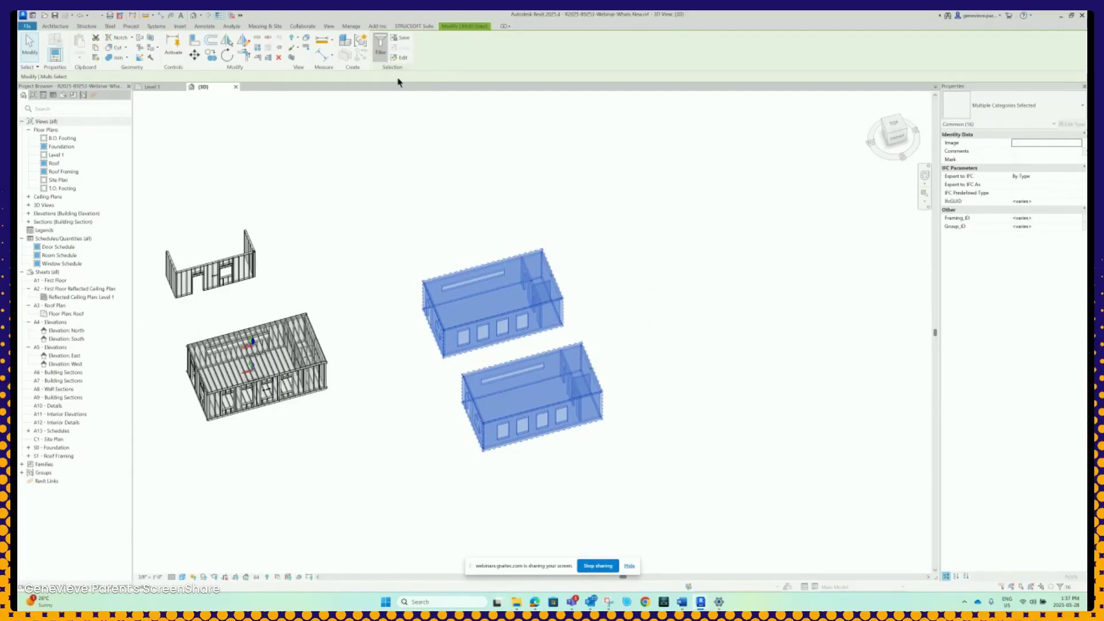
click(381, 43)
click(395, 213)
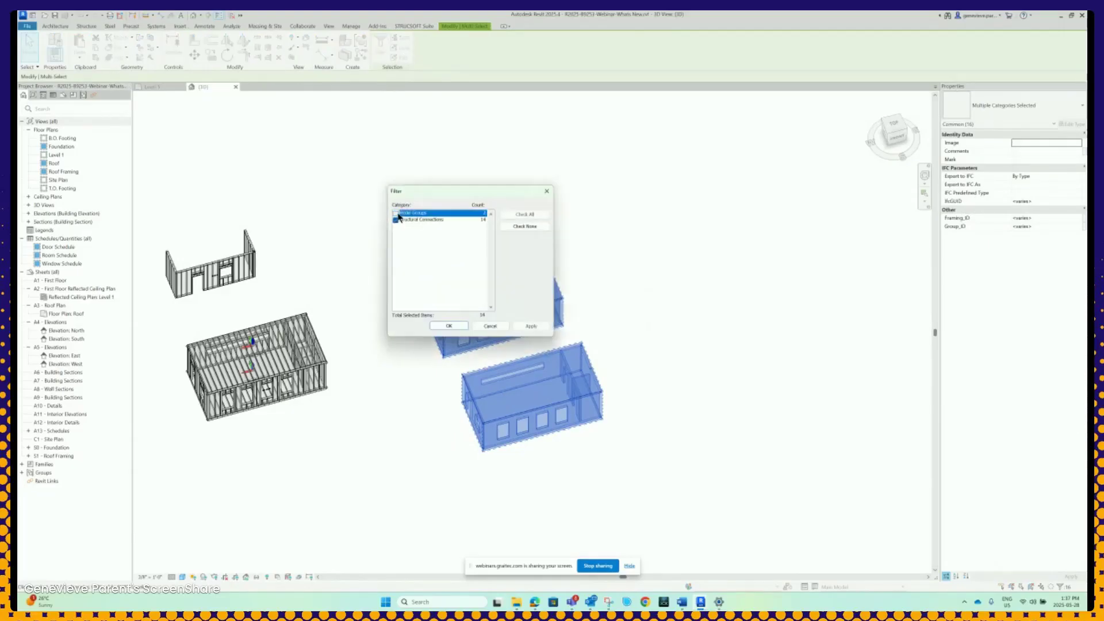
click(449, 326)
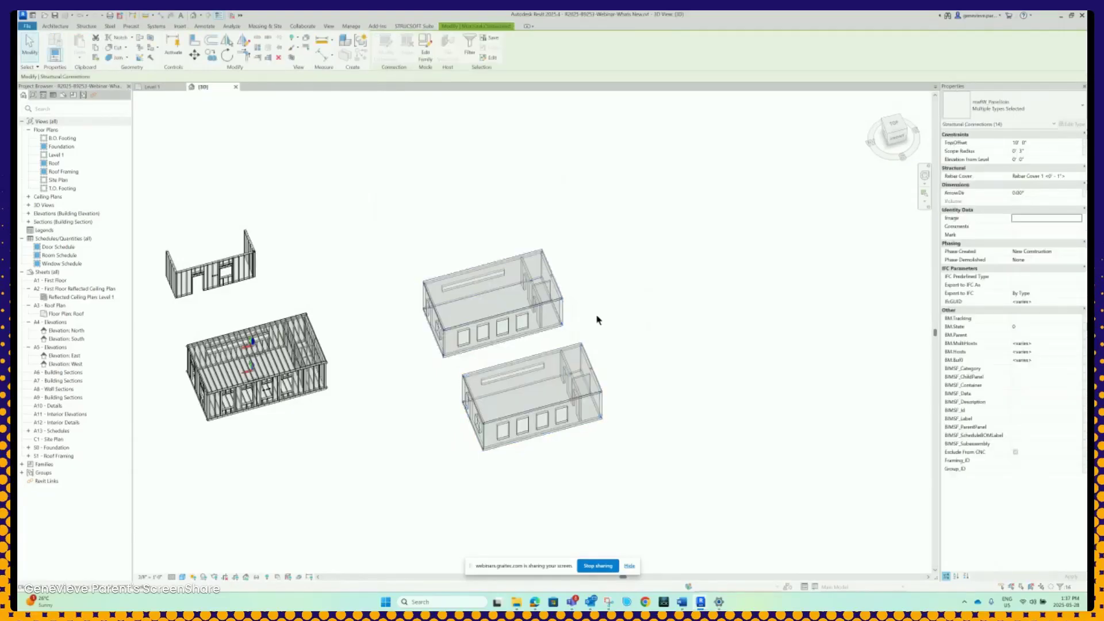
scroll(594, 285, up, 5)
scroll(594, 214, down, 5)
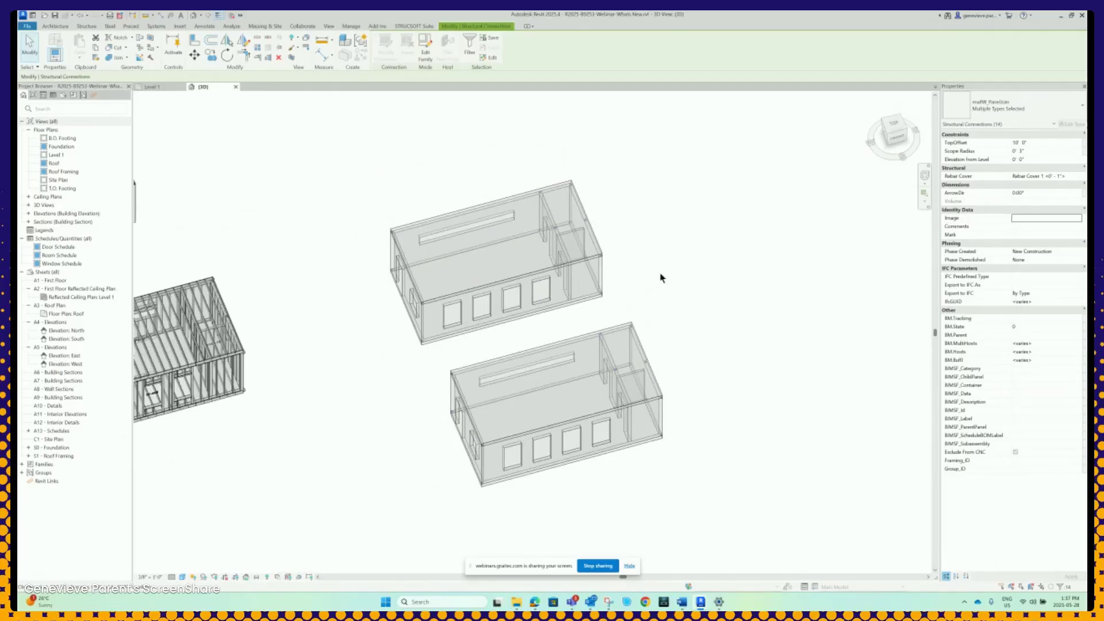
click(715, 316)
Examine the two cleared building copies beside the framed original, selecting each copy's model group in turn.
middle_drag(674, 485, 697, 458)
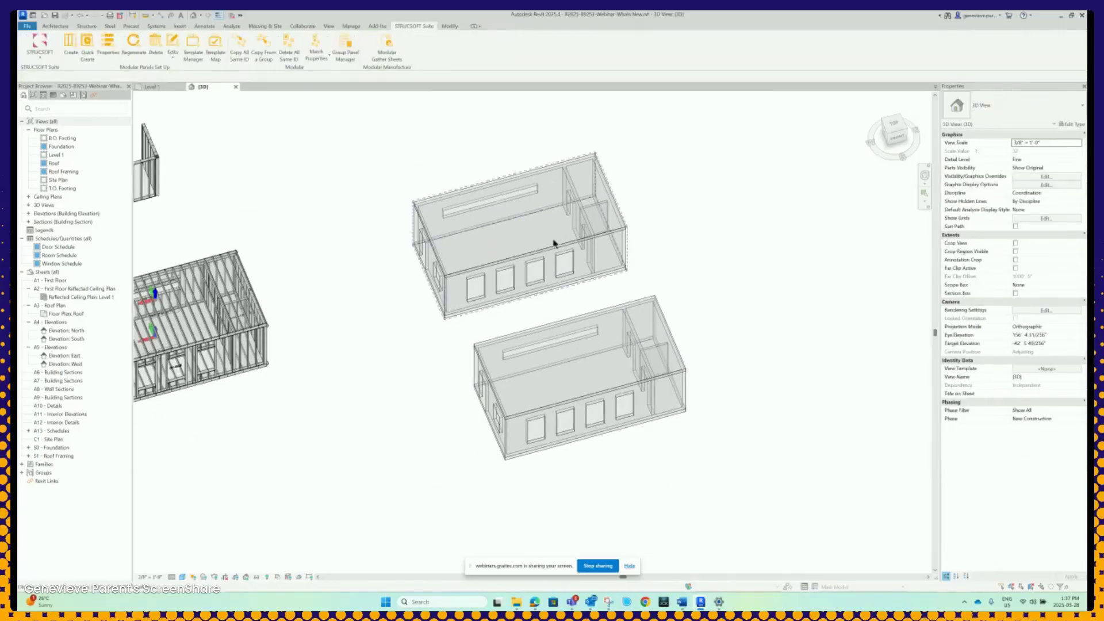
shift+middle_drag(749, 426, 754, 299)
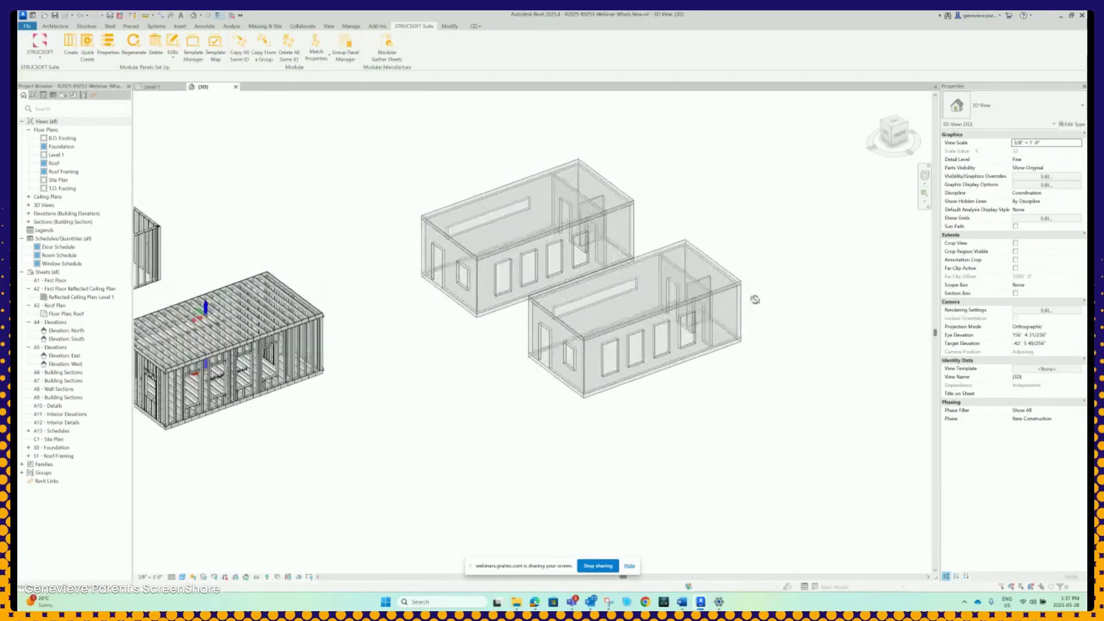
scroll(659, 277, down, 1)
middle_drag(577, 296, 680, 294)
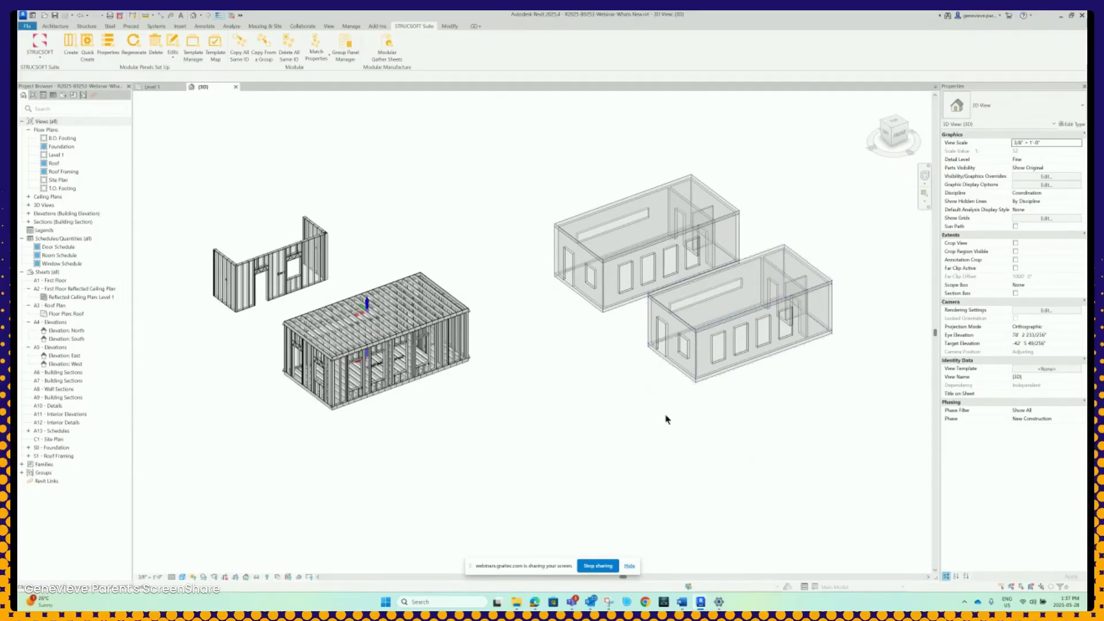
middle_drag(675, 351, 609, 384)
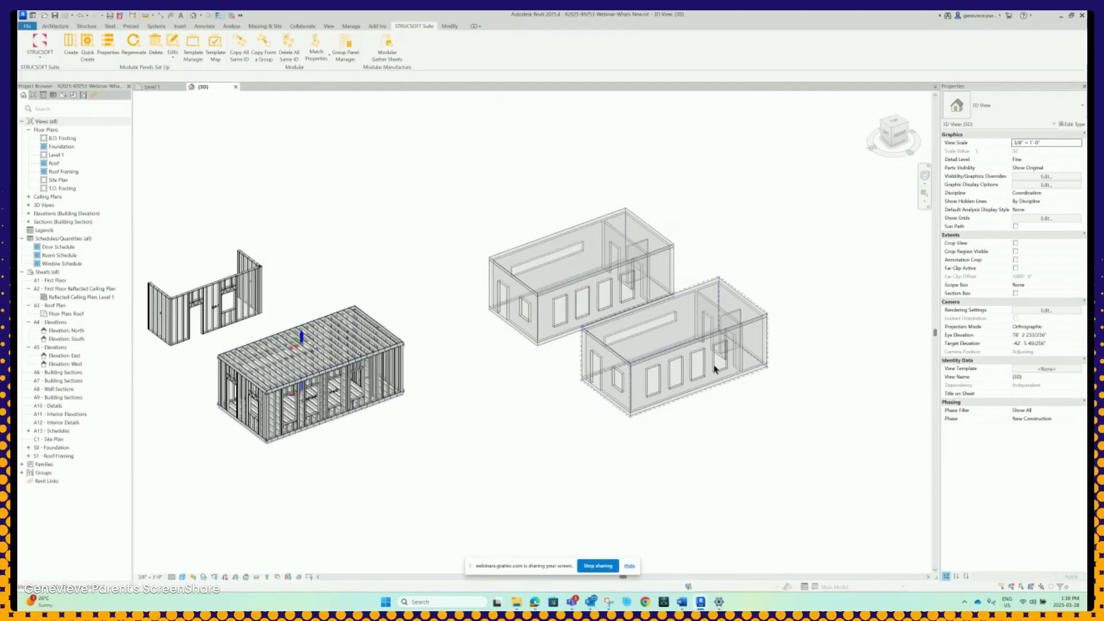
click(564, 283)
click(648, 328)
click(471, 378)
Copy the framed group's wall, floor and roof panels to the rear building with Copy From A Group, using Continue Numbering and the source panel as parent.
click(484, 275)
click(404, 27)
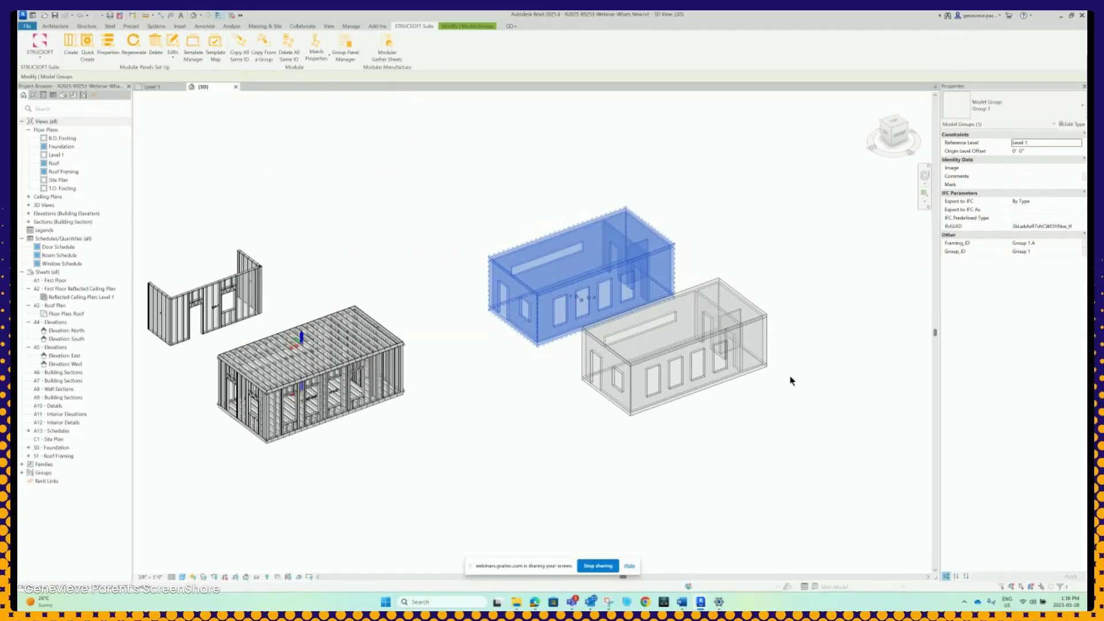
click(267, 56)
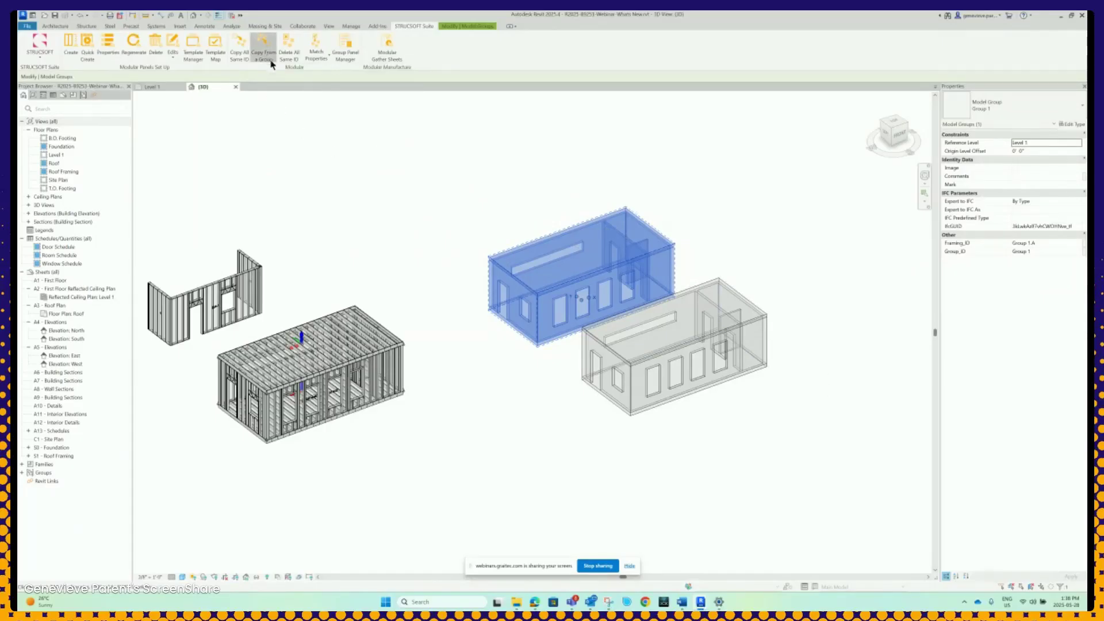
click(144, 159)
click(145, 184)
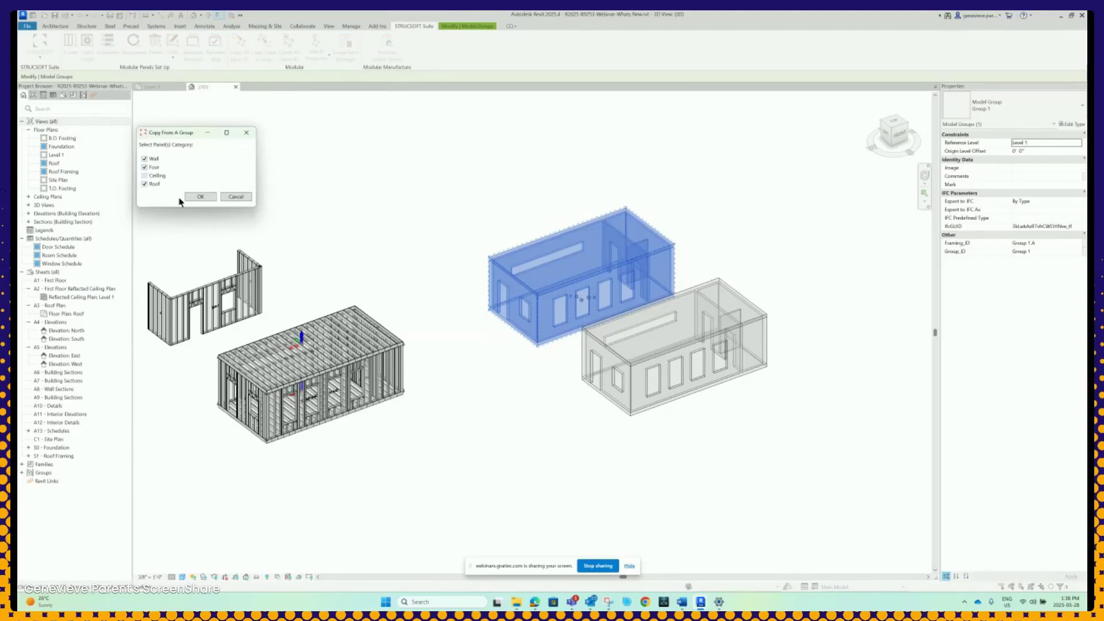
click(201, 197)
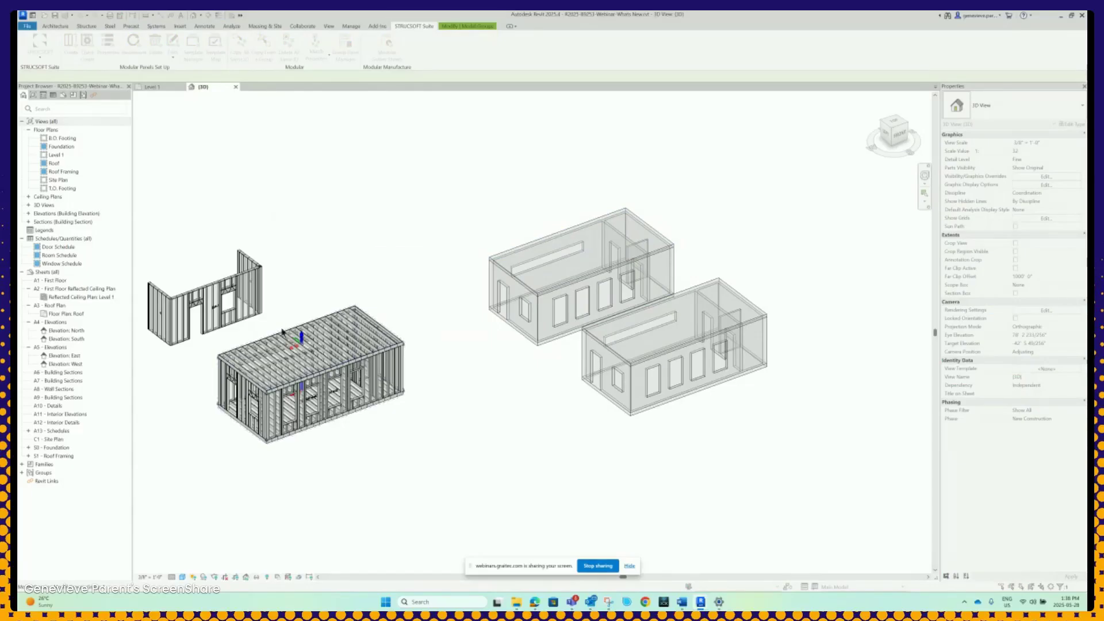
click(348, 346)
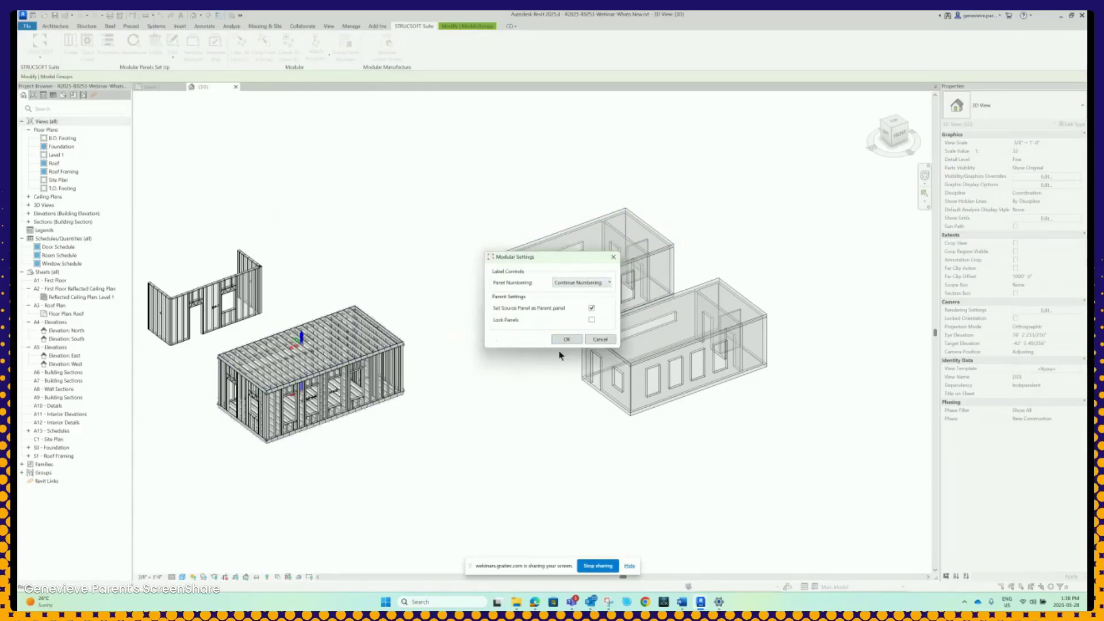
click(567, 339)
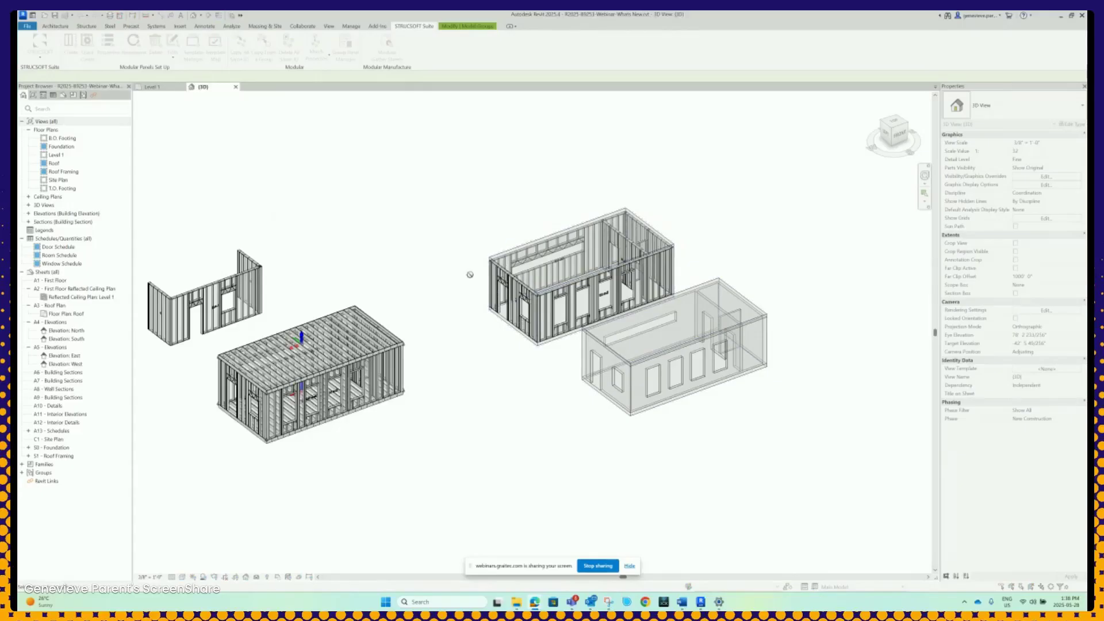
click(385, 340)
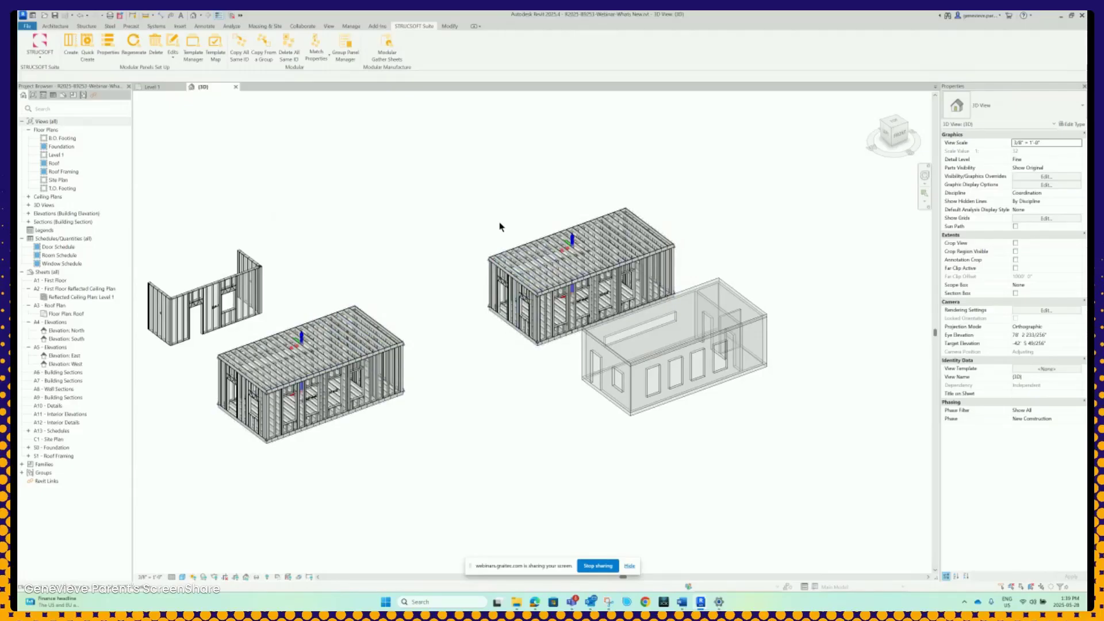
Review the framing copied to the rear building and compare it with the original and the unframed copy.
middle_drag(463, 387, 422, 398)
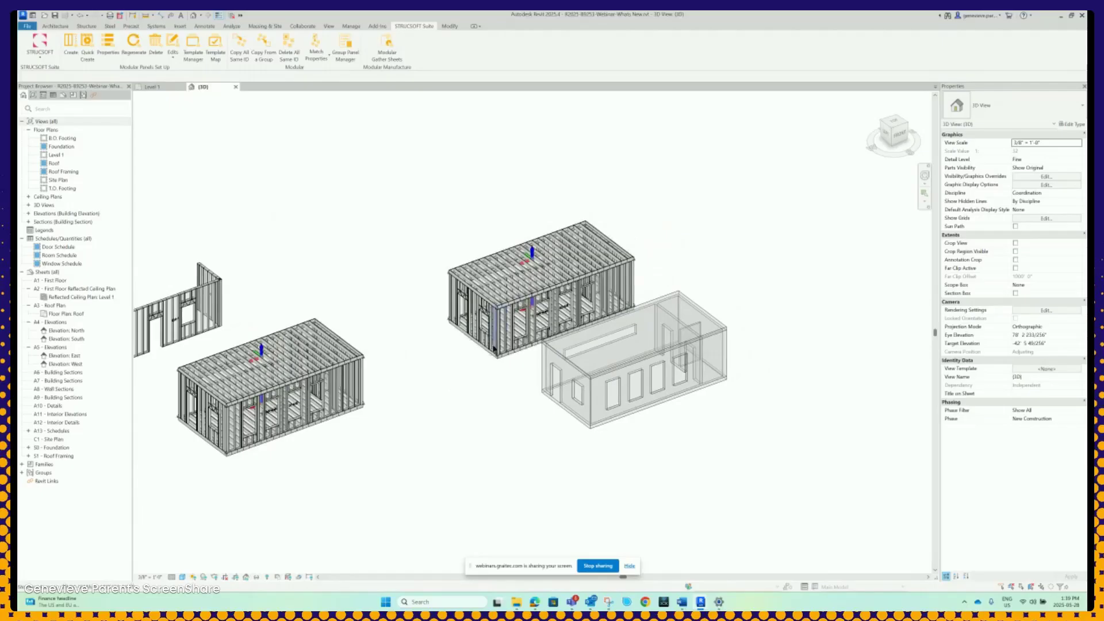
middle_drag(491, 347, 564, 336)
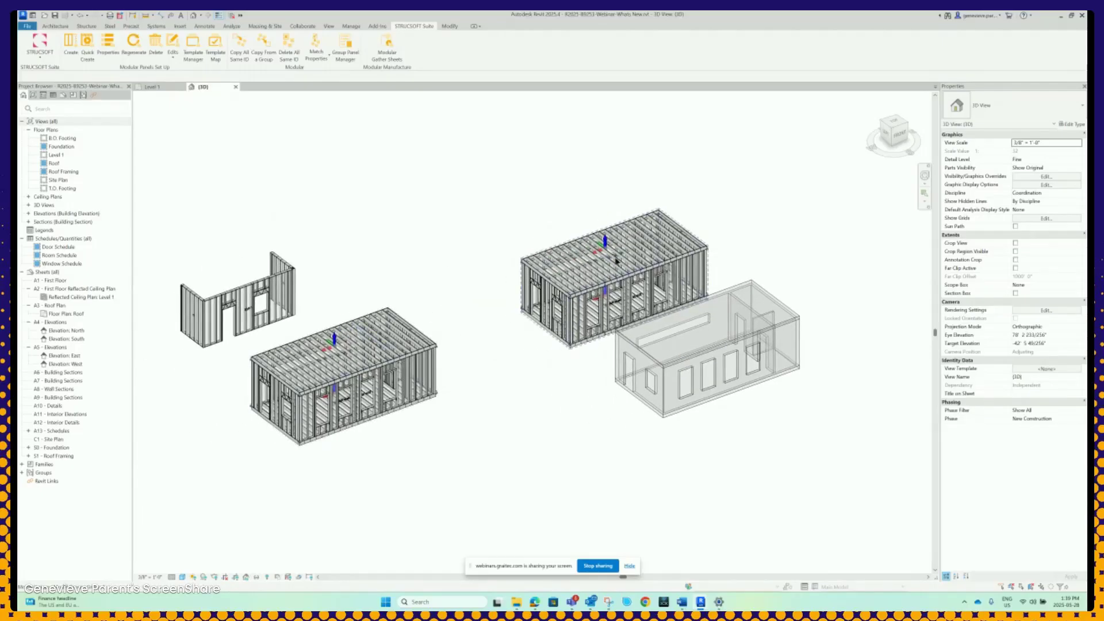
scroll(609, 253, down, 2)
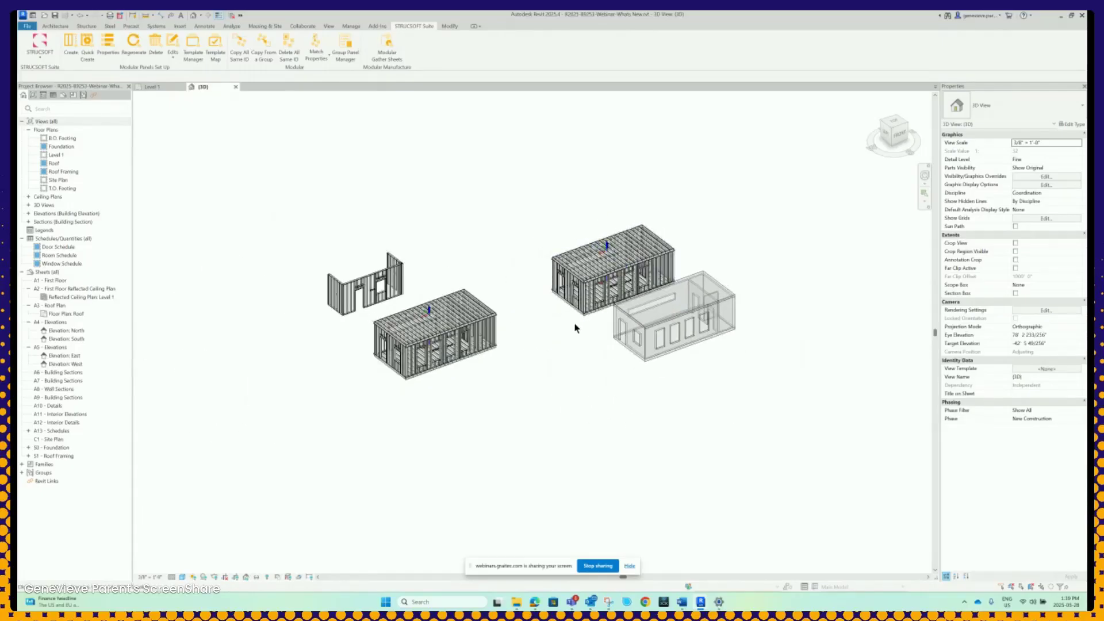
scroll(574, 328, up, 3)
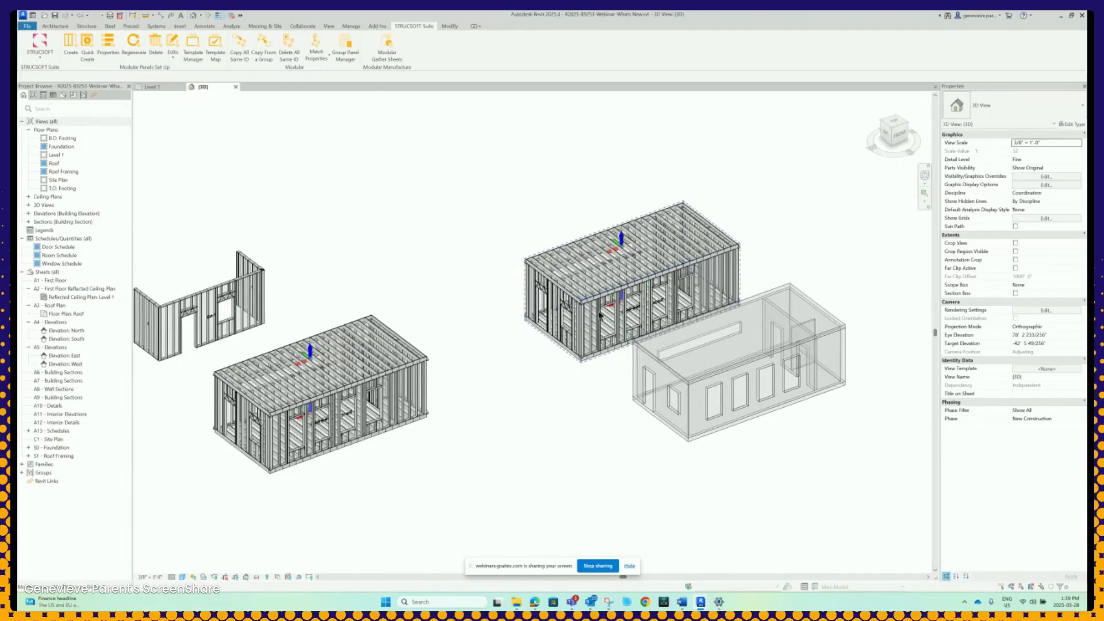
shift+middle_drag(611, 436, 523, 409)
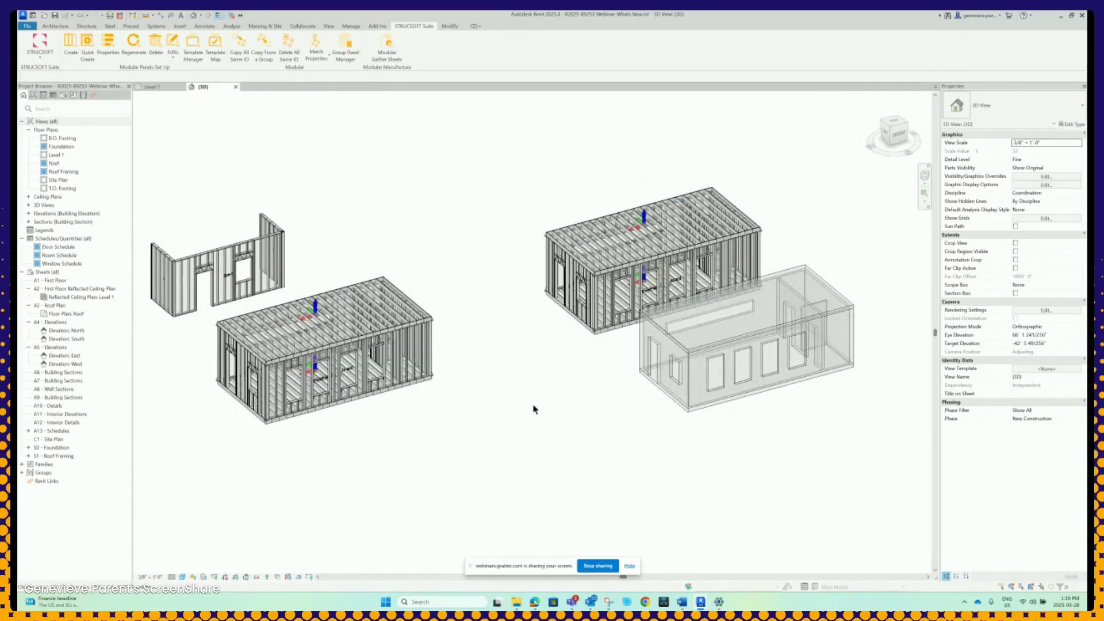
Open the STRUCSOFT panel properties of exterior wall panel Ext-13 from the Level 1 floor plan.
scroll(566, 314, up, 5)
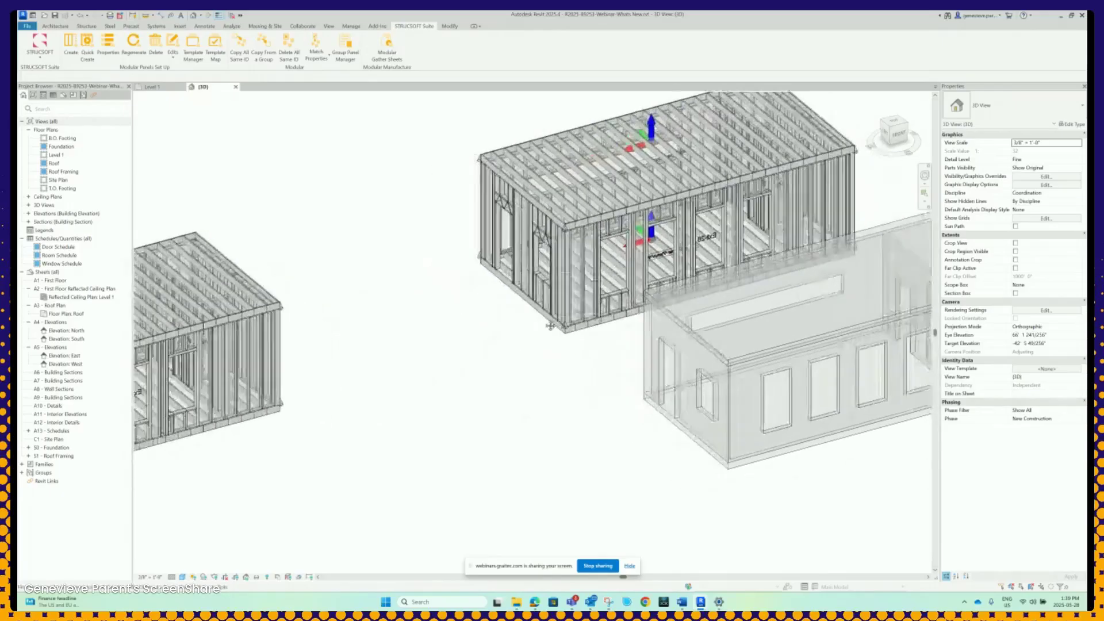
middle_drag(502, 313, 651, 281)
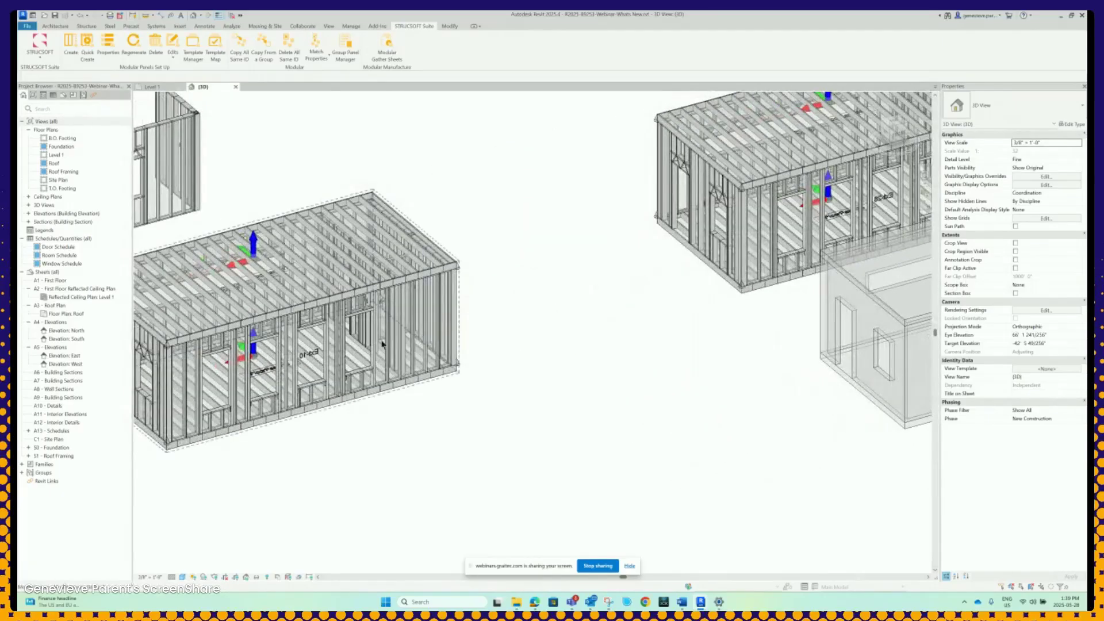
click(154, 87)
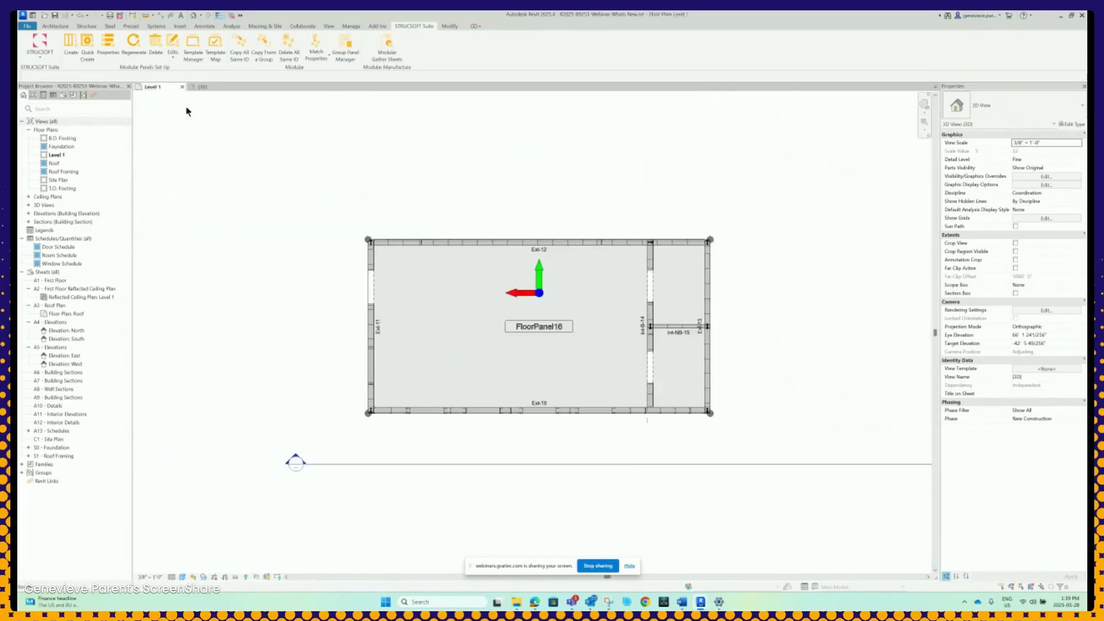
scroll(518, 220, up, 3)
middle_drag(542, 214, 550, 118)
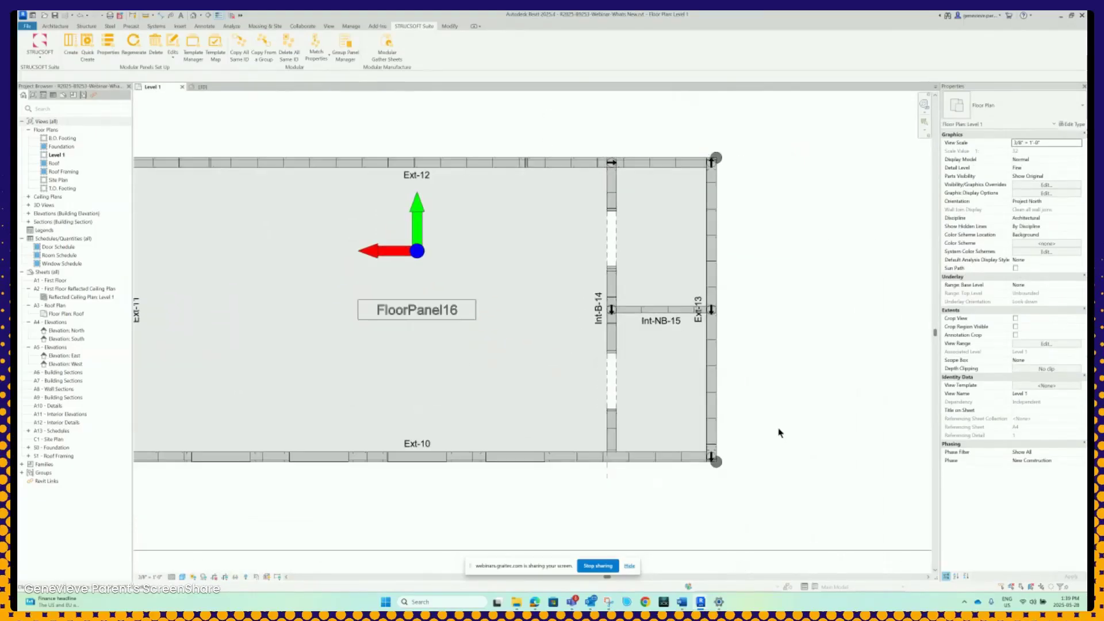
middle_drag(779, 433, 665, 347)
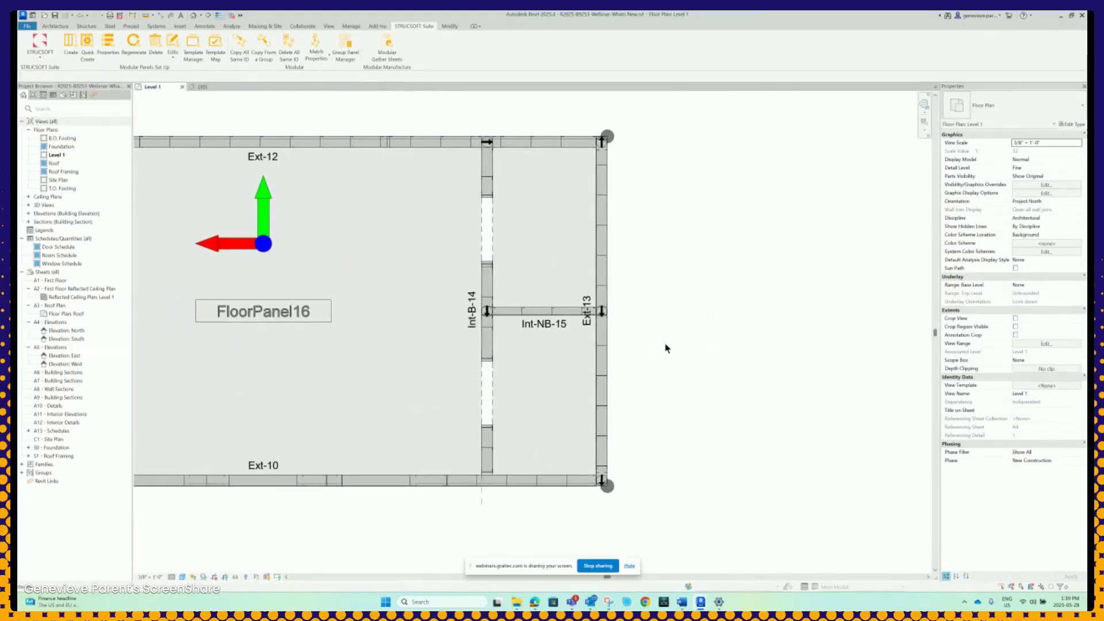
click(602, 349)
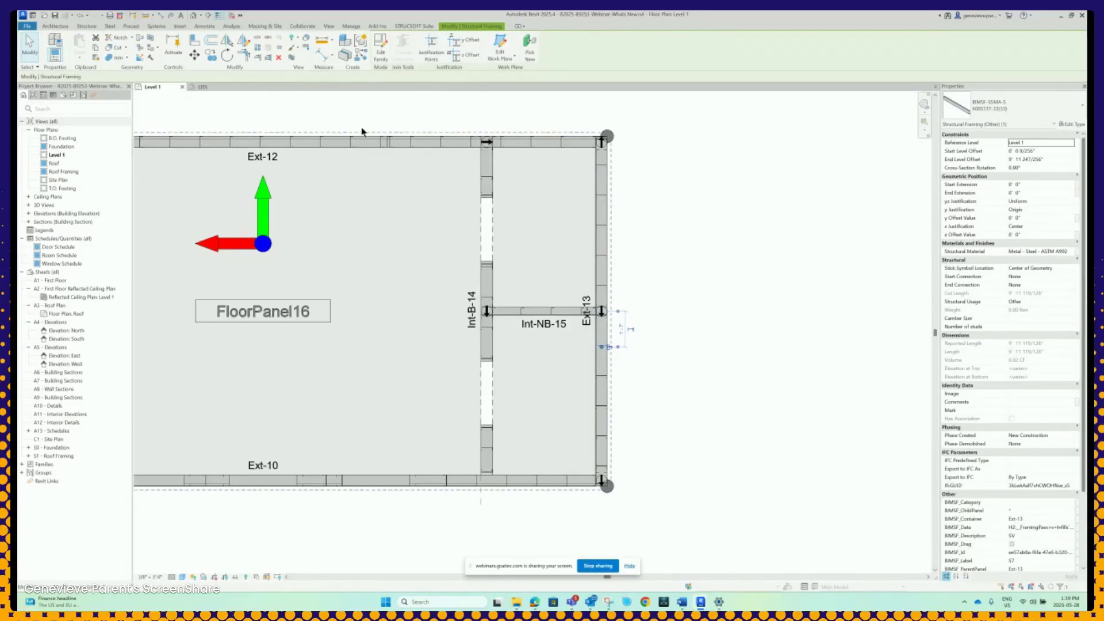
click(398, 27)
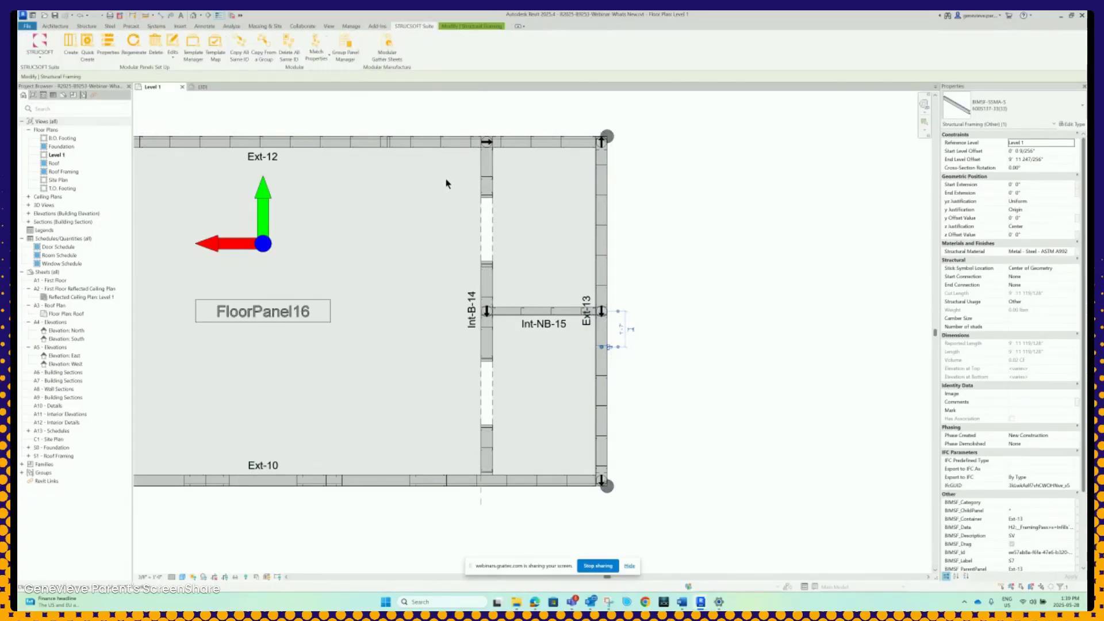
click(109, 50)
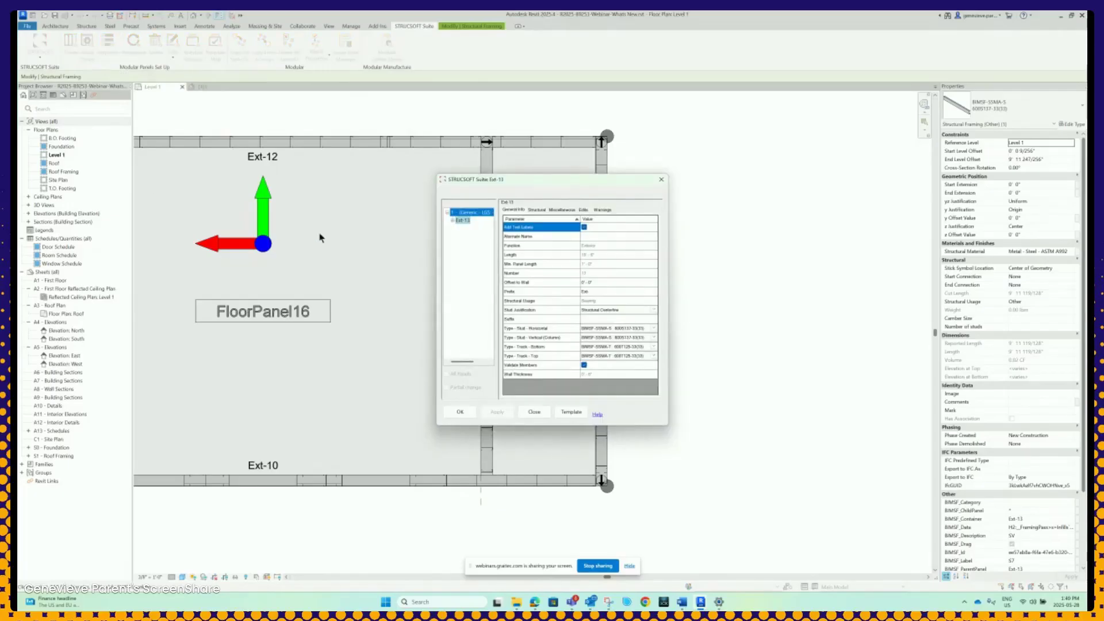
drag(671, 230, 786, 230)
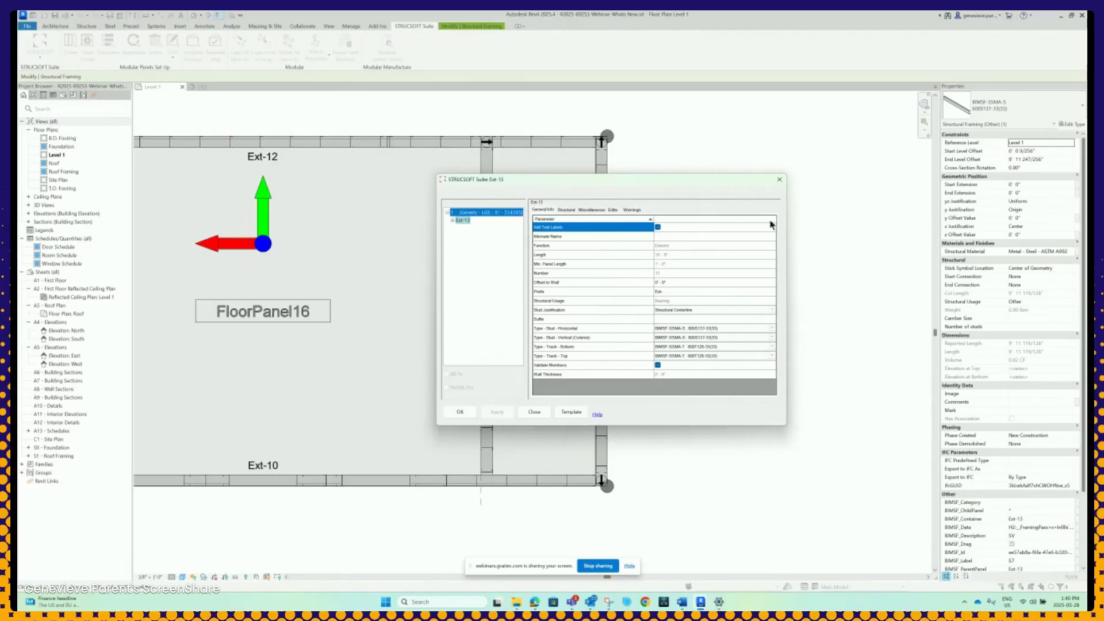
drag(695, 177, 646, 157)
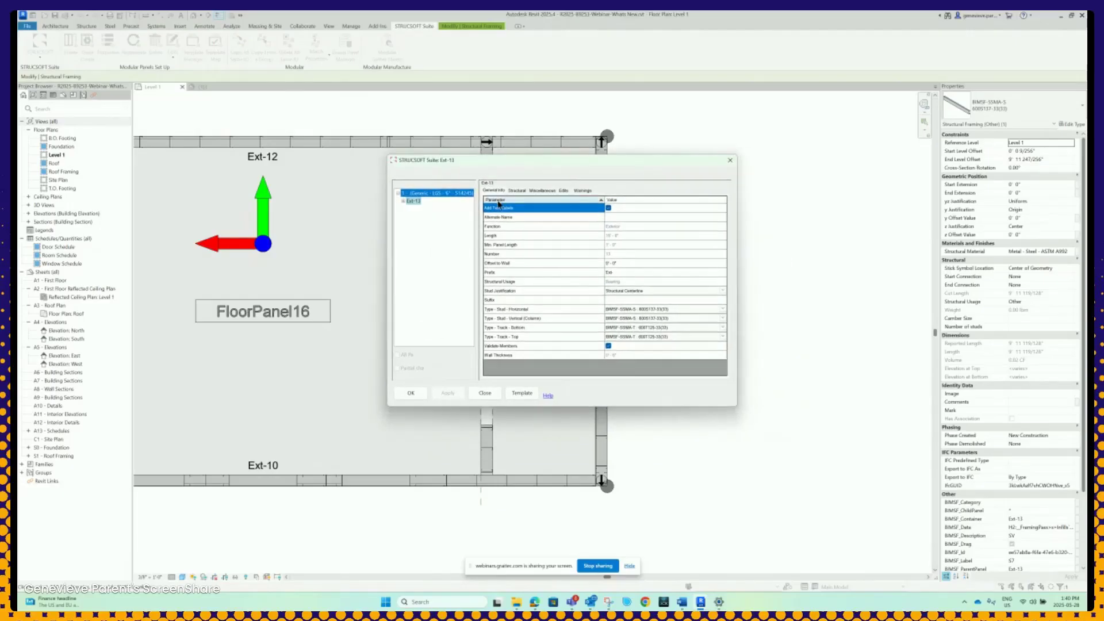
Set the active stud configuration style of Ext-13's structural members to Double.
click(541, 191)
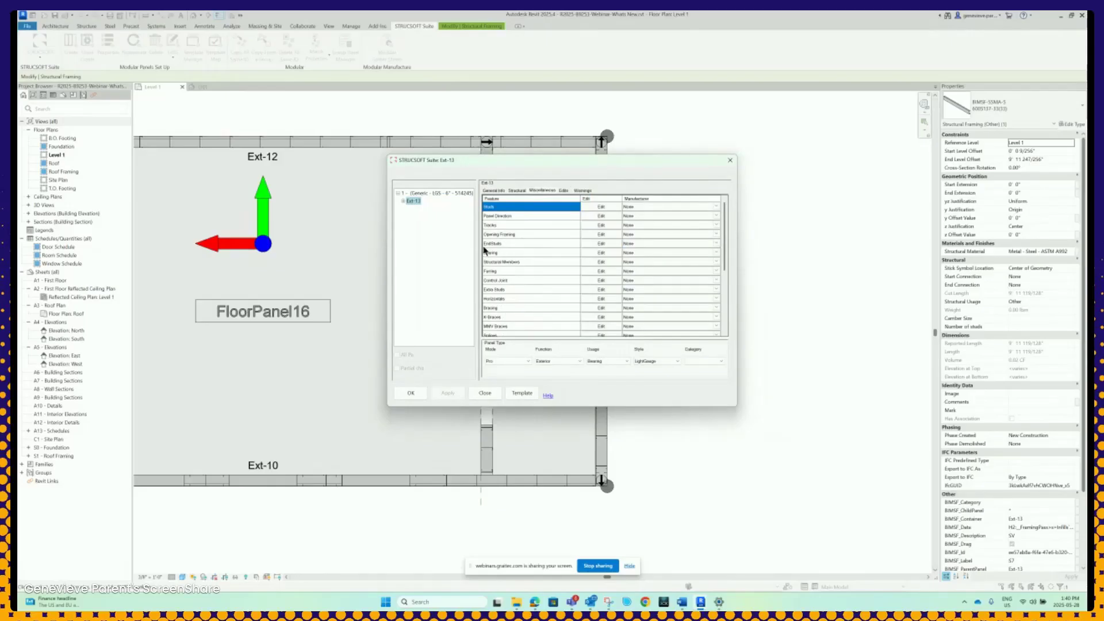
click(601, 261)
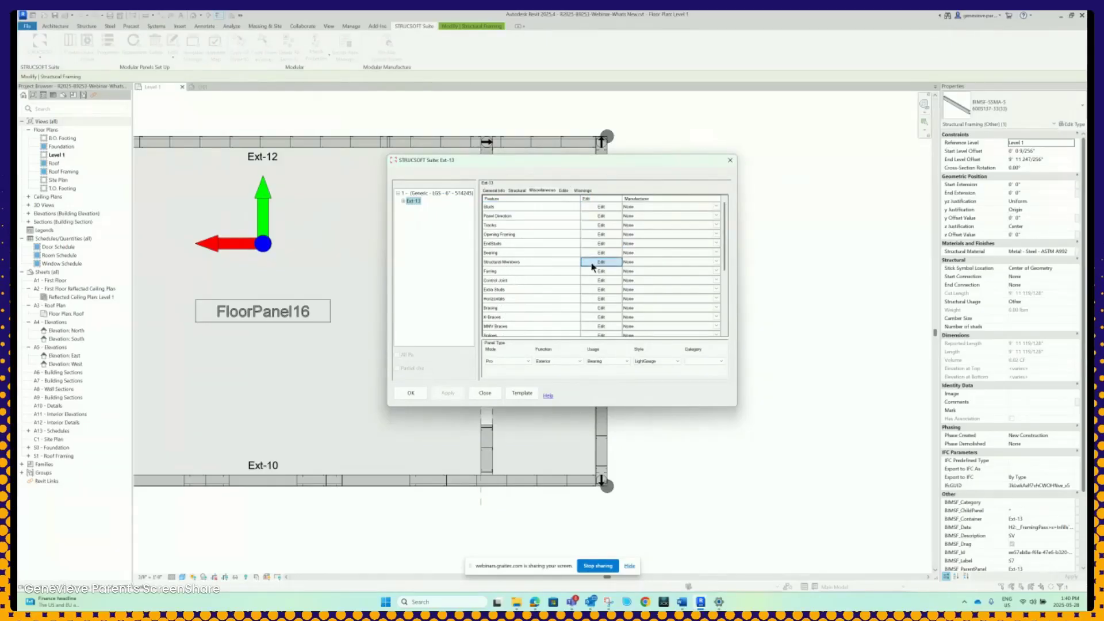
click(564, 238)
click(538, 266)
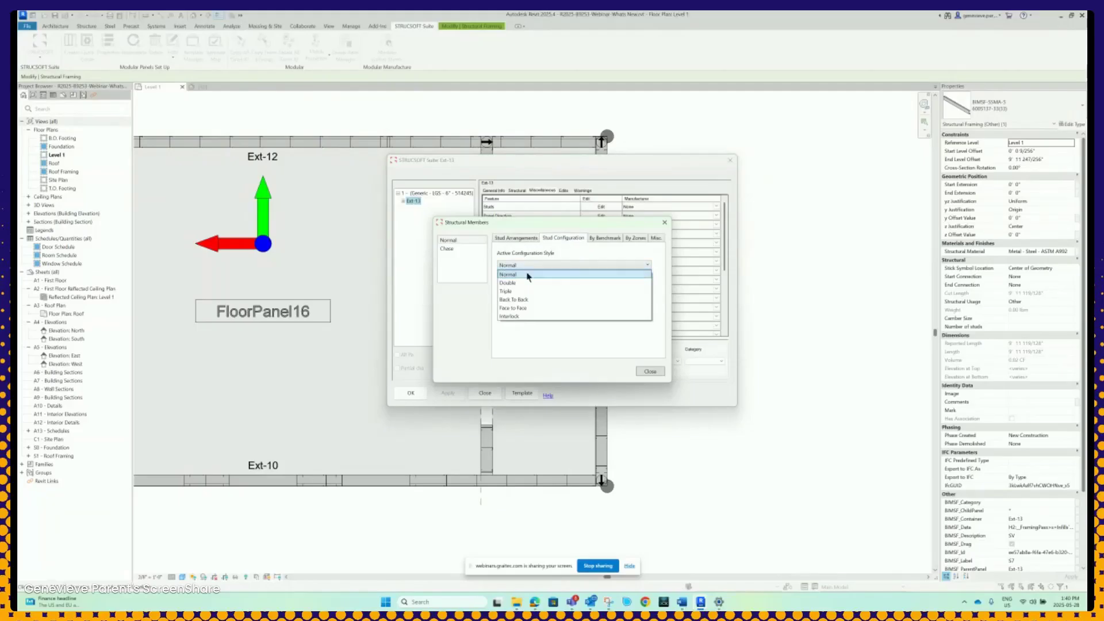
click(508, 283)
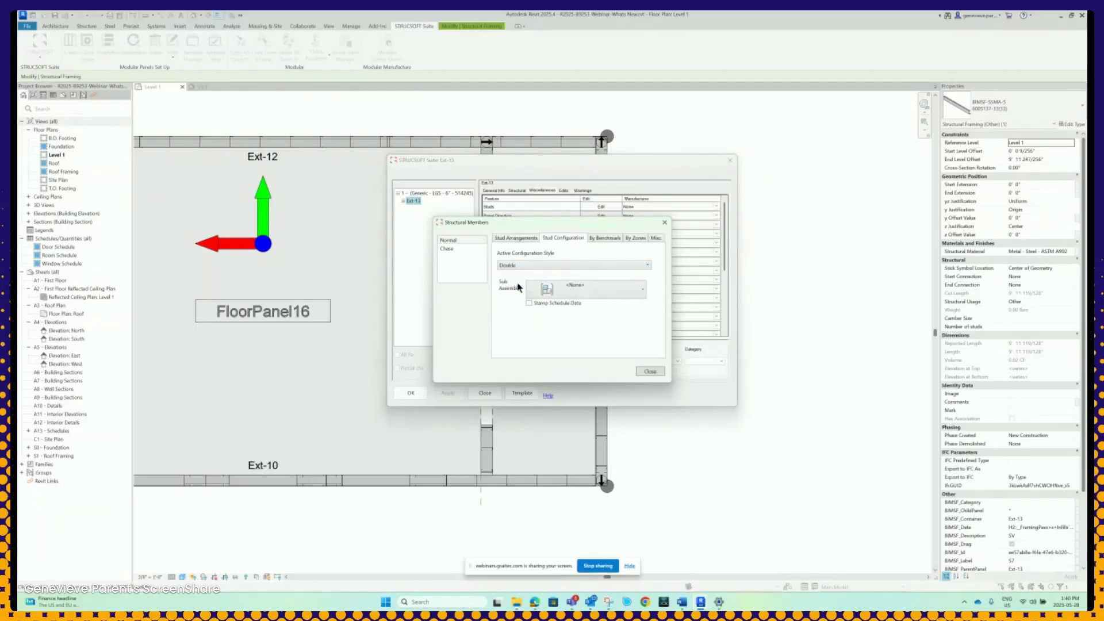
click(650, 372)
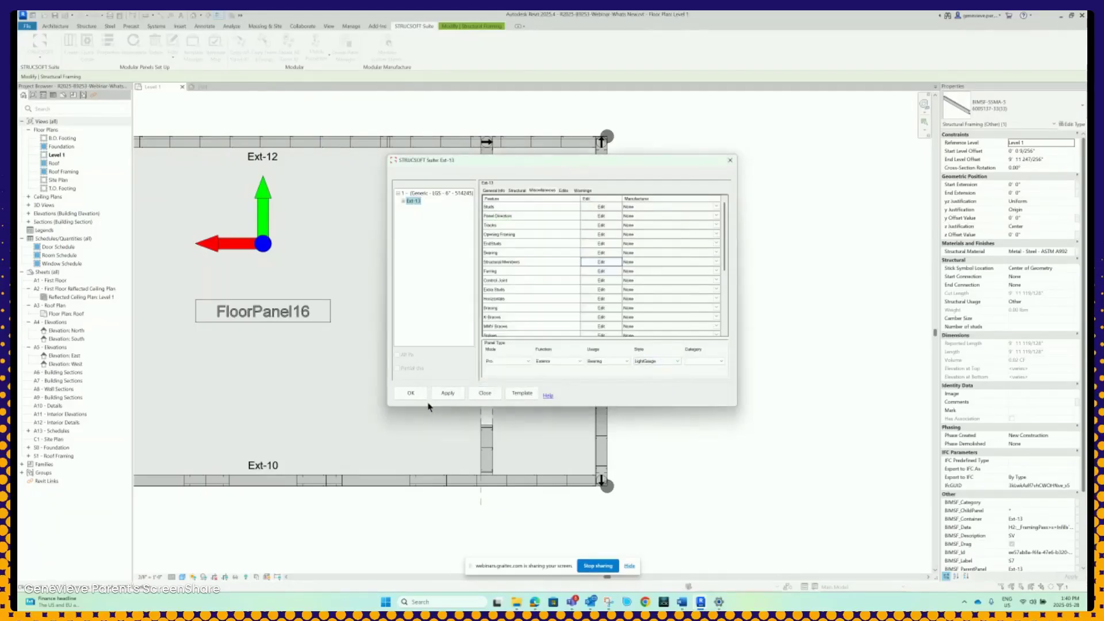
Apply the Ext-13 stud change to all panel instances sharing the same numbering and close the properties.
click(448, 393)
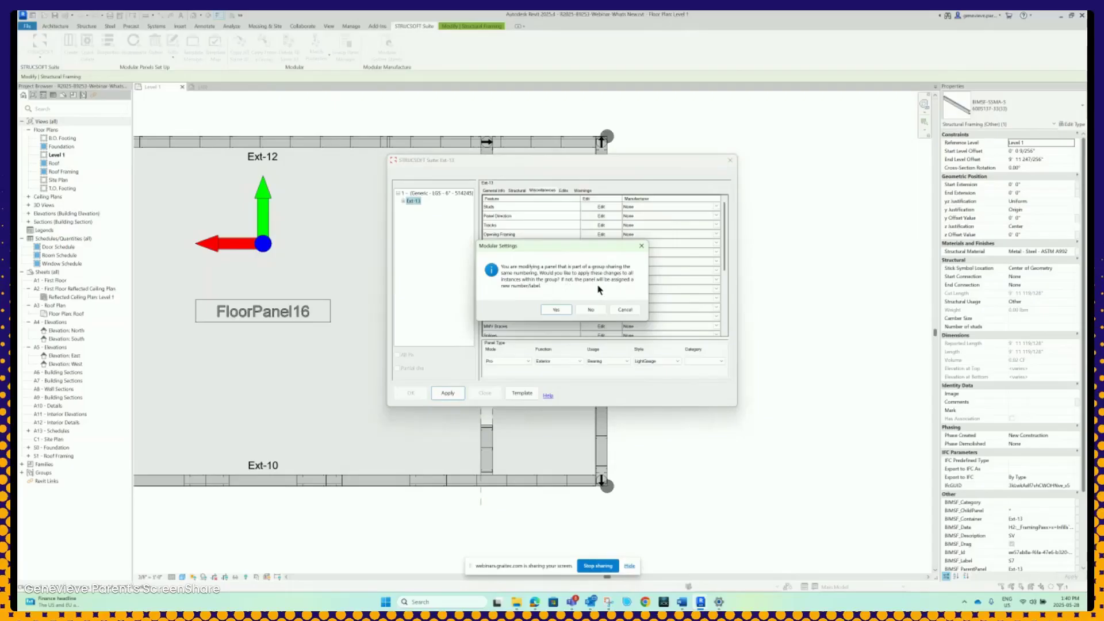
click(555, 310)
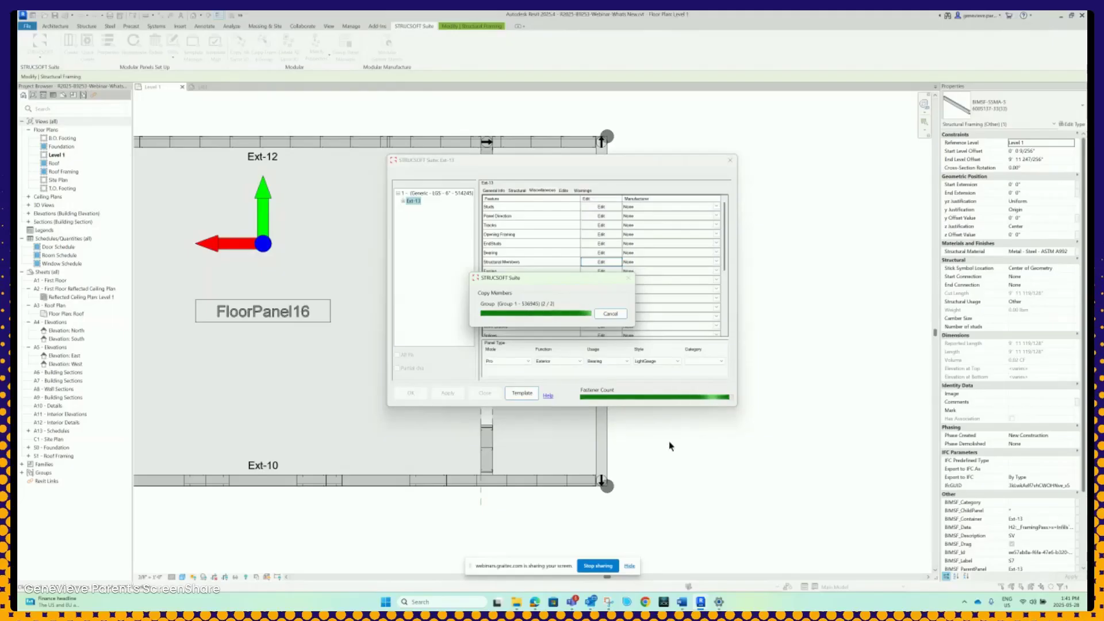
click(629, 567)
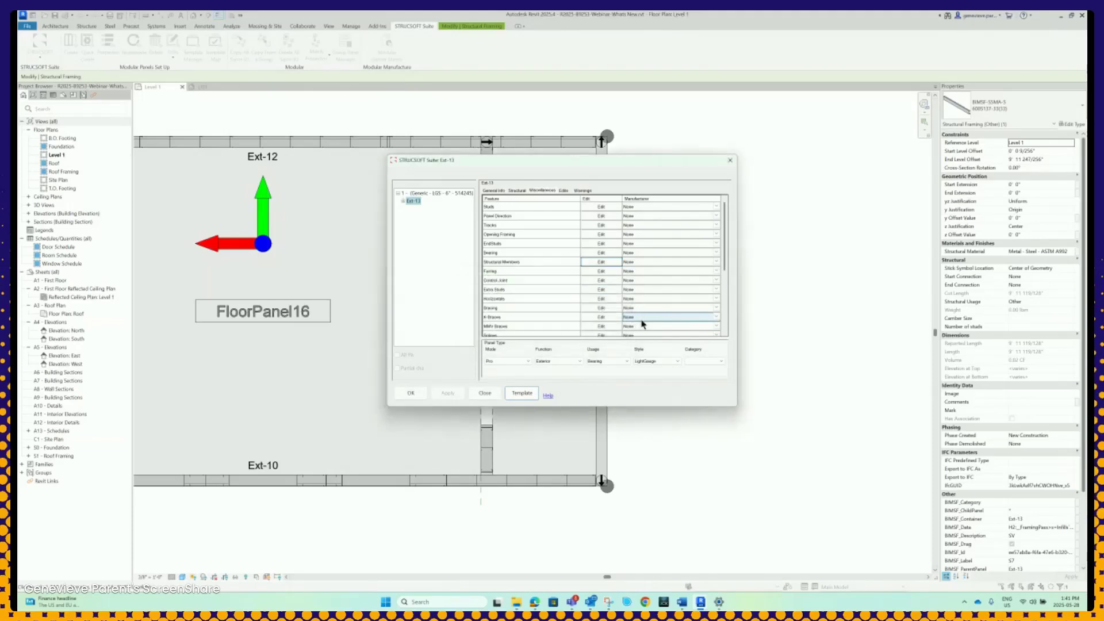
click(410, 393)
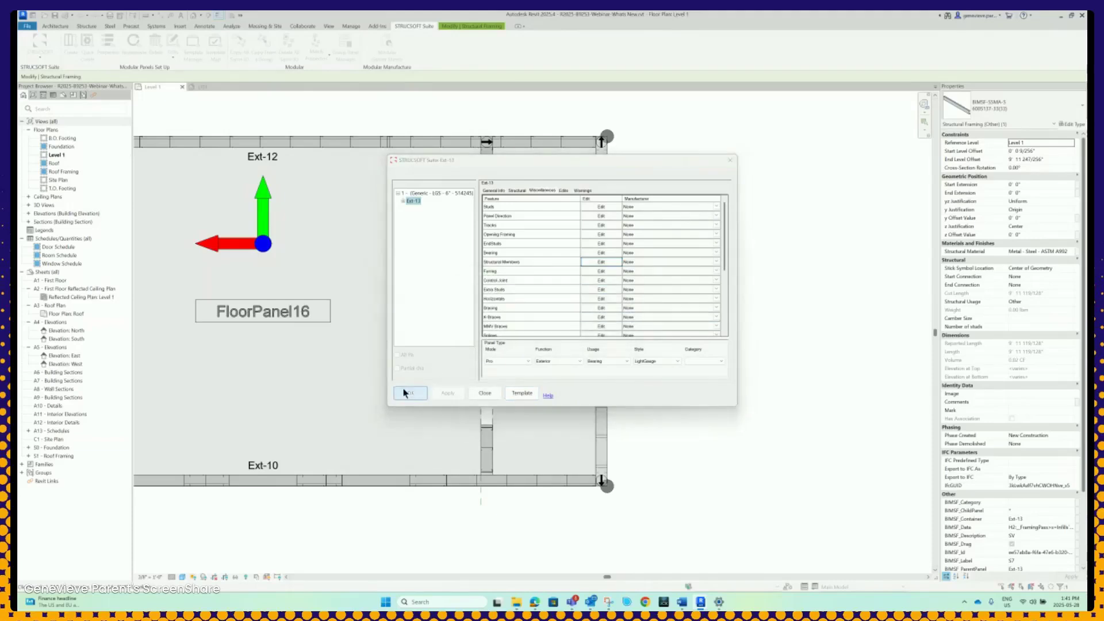
Examine the studs of wall panel Ext-13 in the original building and in both copies on the Level 1 plan.
scroll(612, 371, up, 4)
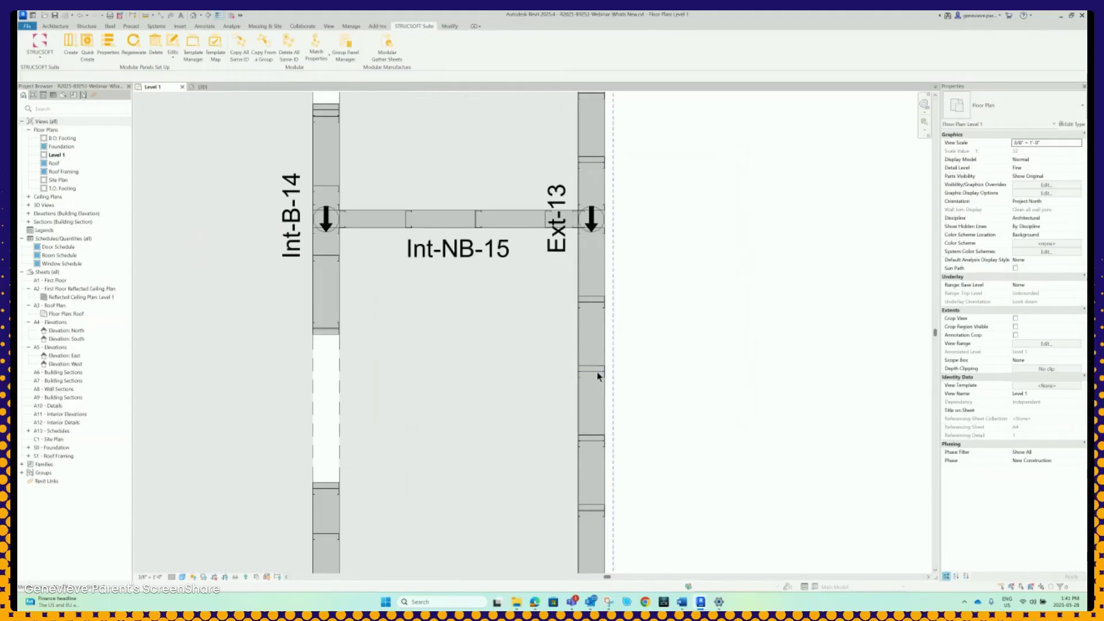
scroll(588, 374, down, 6)
scroll(586, 374, down, 2)
middle_drag(660, 374, 428, 363)
scroll(716, 254, up, 5)
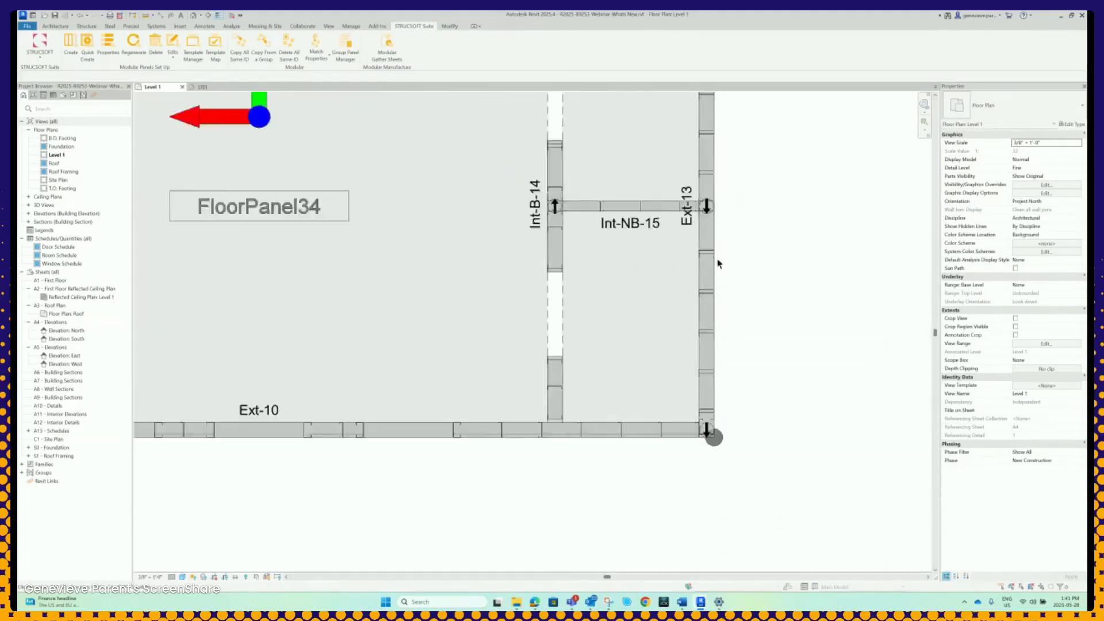
scroll(689, 251, down, 8)
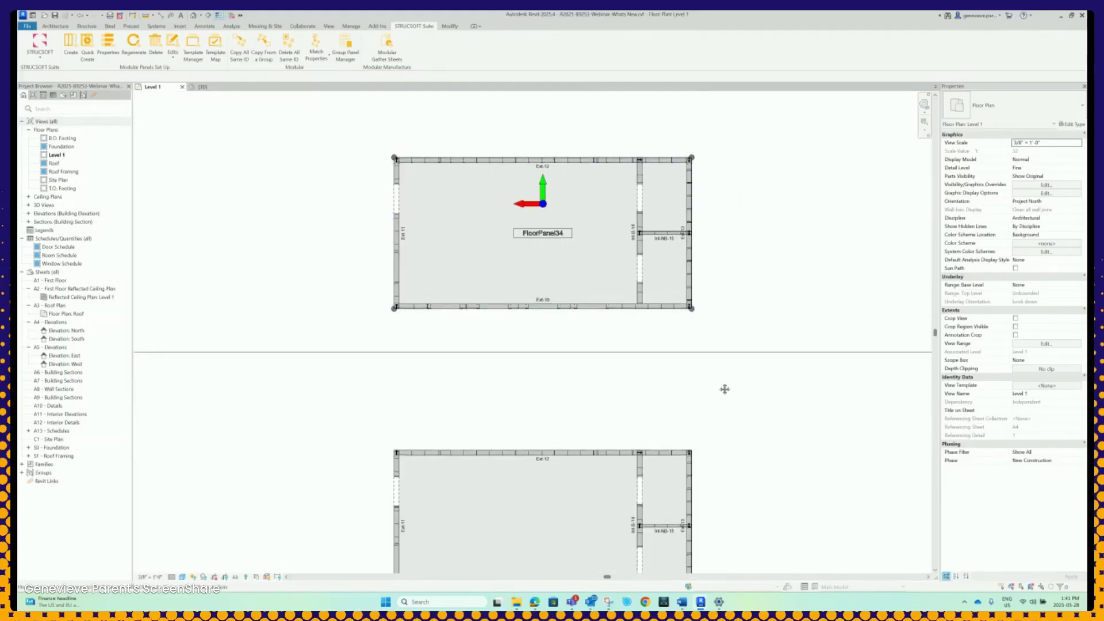
middle_drag(725, 390, 710, 230)
scroll(672, 388, up, 5)
scroll(678, 412, up, 3)
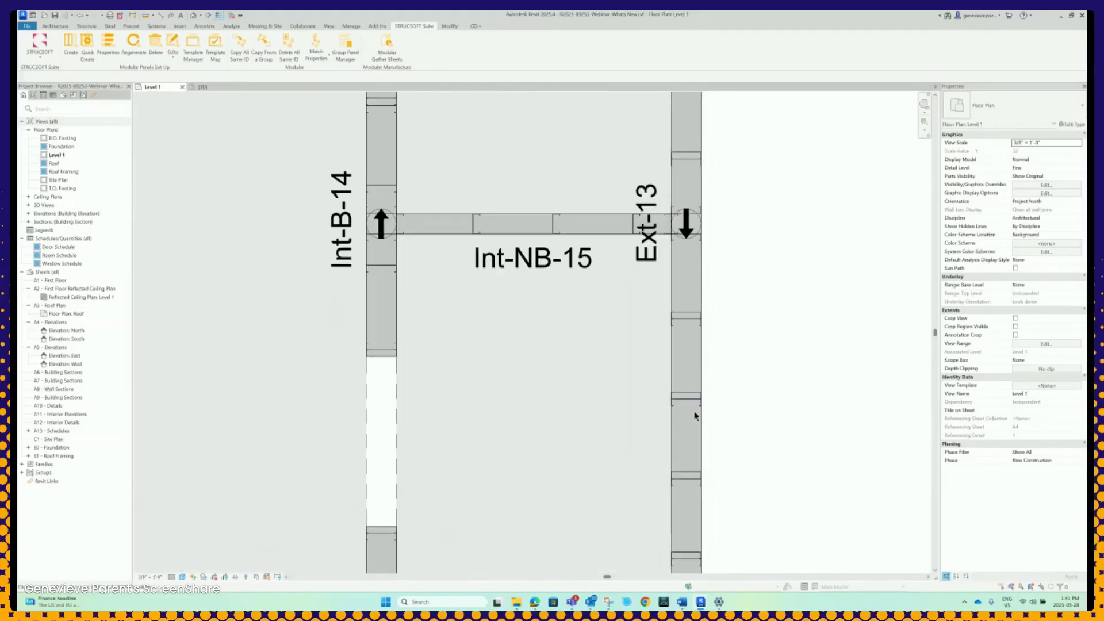
scroll(691, 377, down, 9)
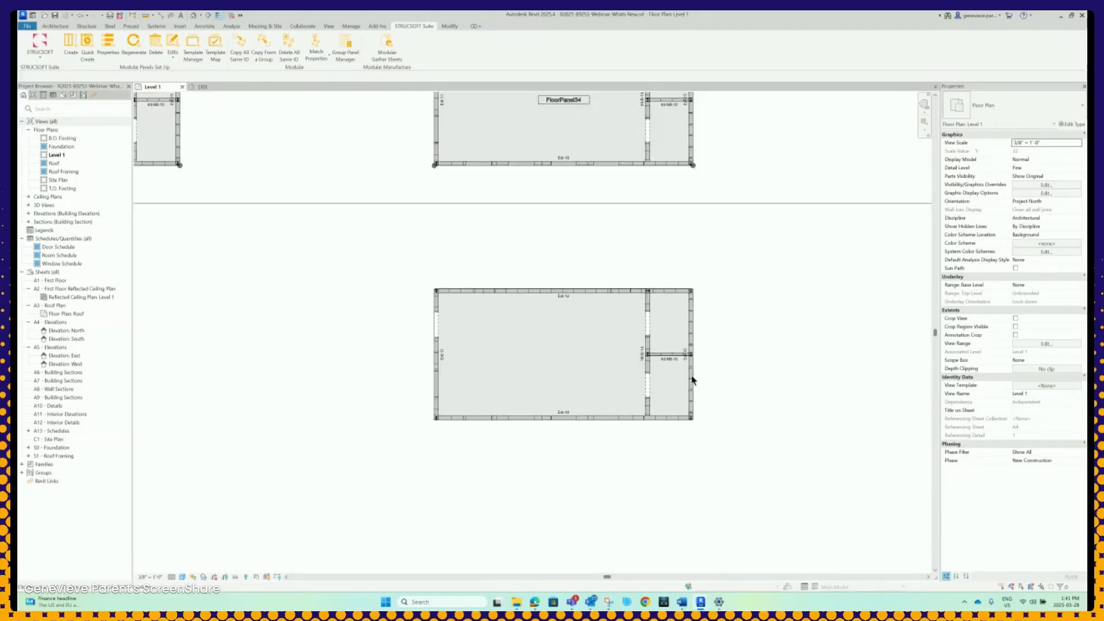
middle_drag(520, 381, 637, 450)
scroll(502, 292, up, 3)
scroll(692, 349, up, 1)
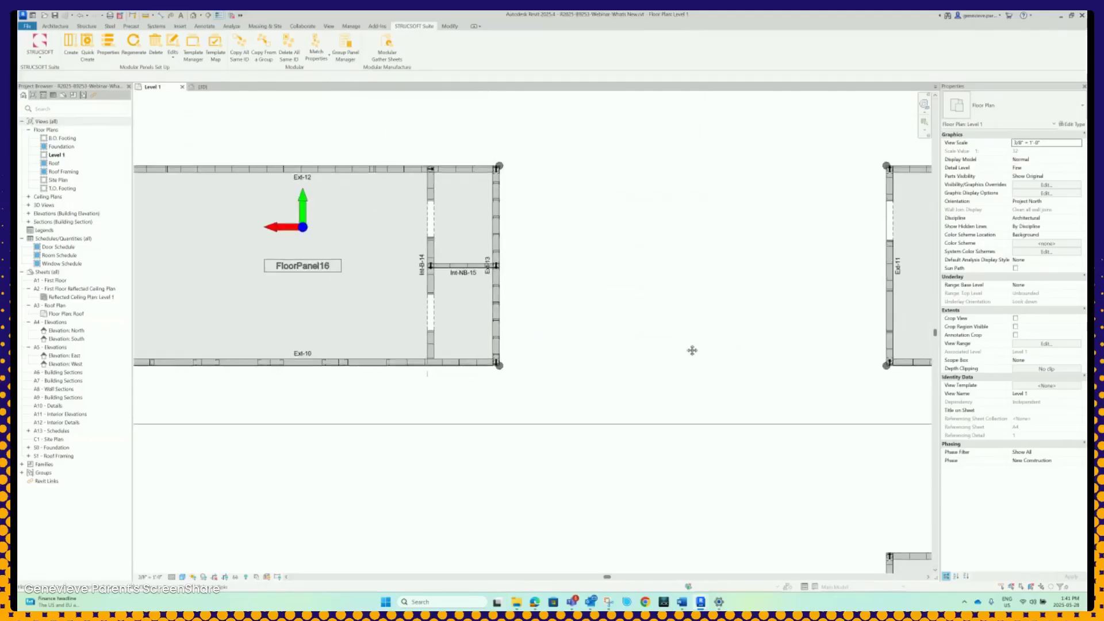
middle_drag(646, 340, 585, 333)
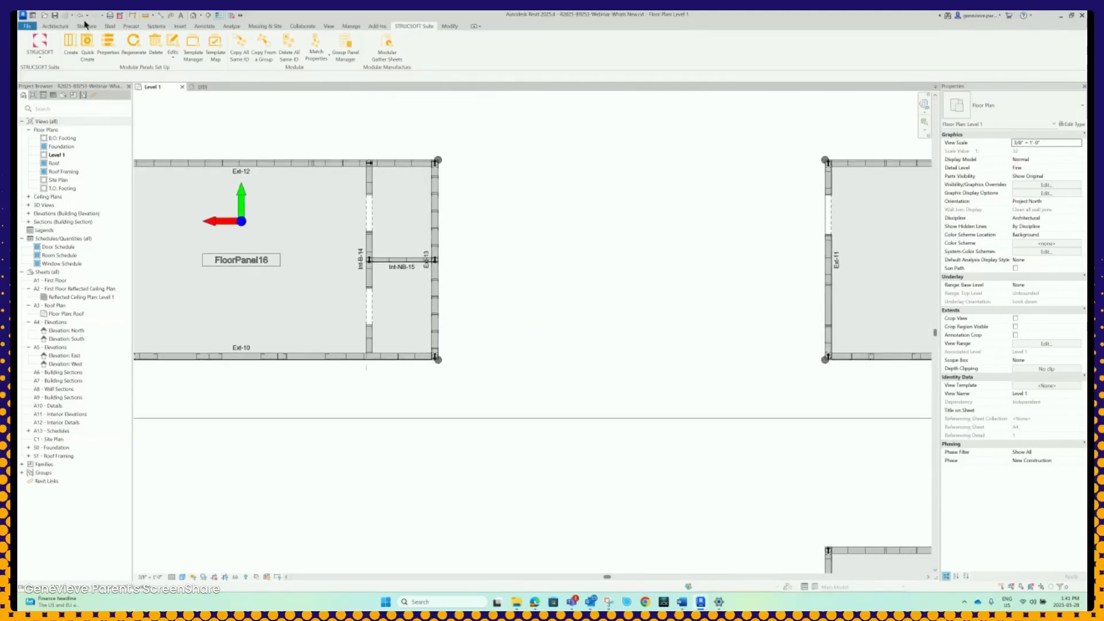
Undo the stud configuration change applied across the building groups and dismiss the save reminder without saving.
scroll(611, 336, up, 2)
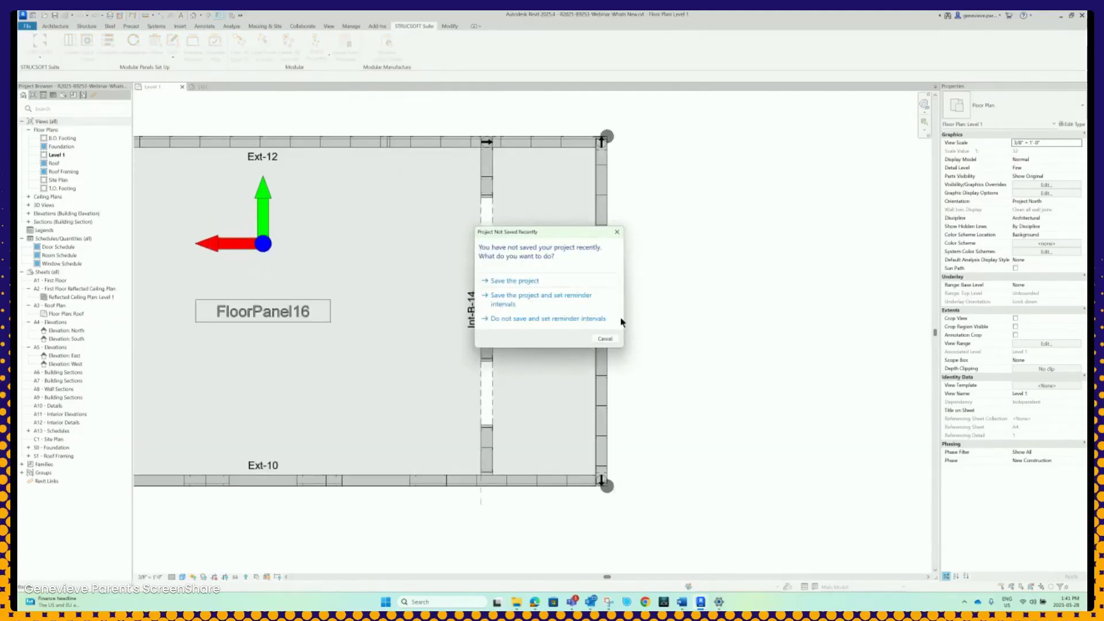
click(617, 232)
Reopen the original building's Ext-13 panel properties and set the structural members' stud configuration style to Double.
scroll(609, 380, up, 3)
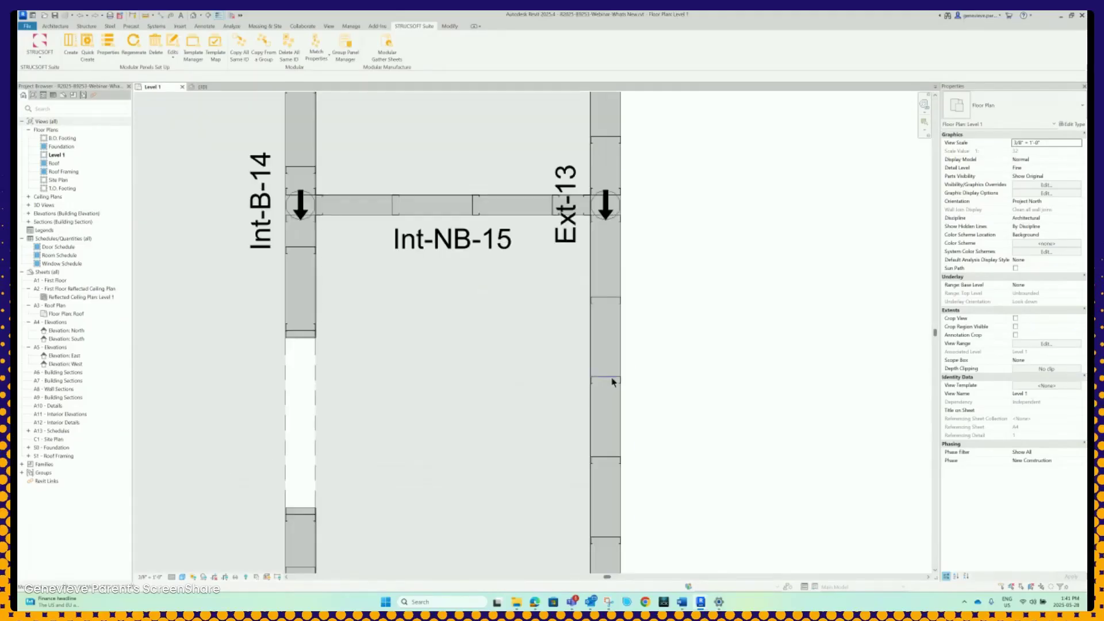
click(601, 379)
click(407, 26)
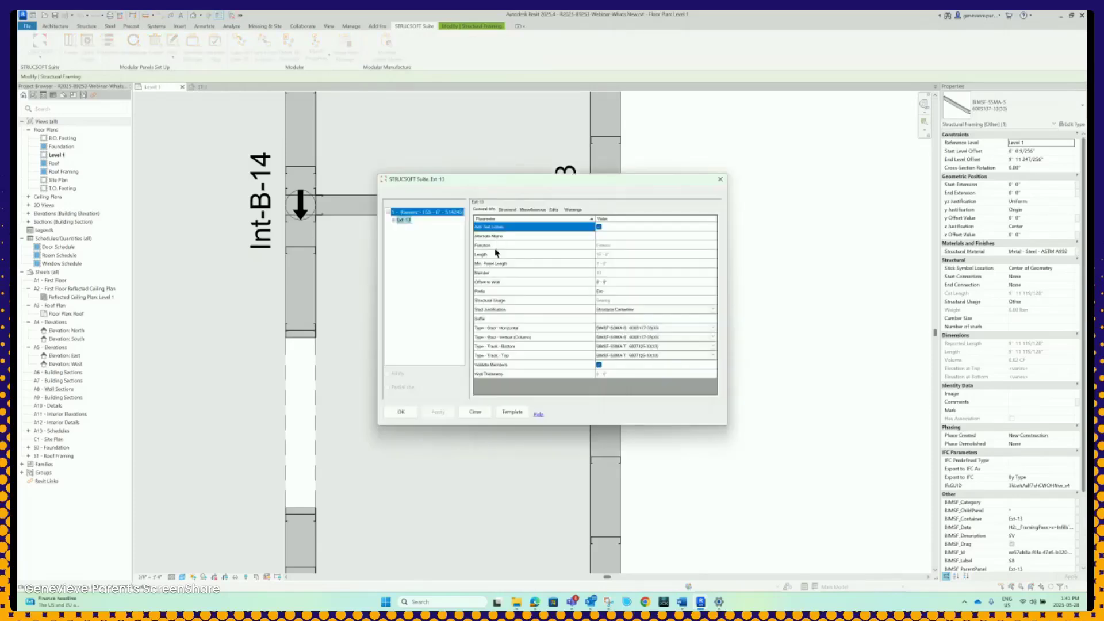
click(584, 281)
click(551, 238)
click(518, 265)
click(516, 286)
click(650, 372)
Apply the double-stud change to this panel only, declining to update the other group instances, and close the properties.
click(442, 411)
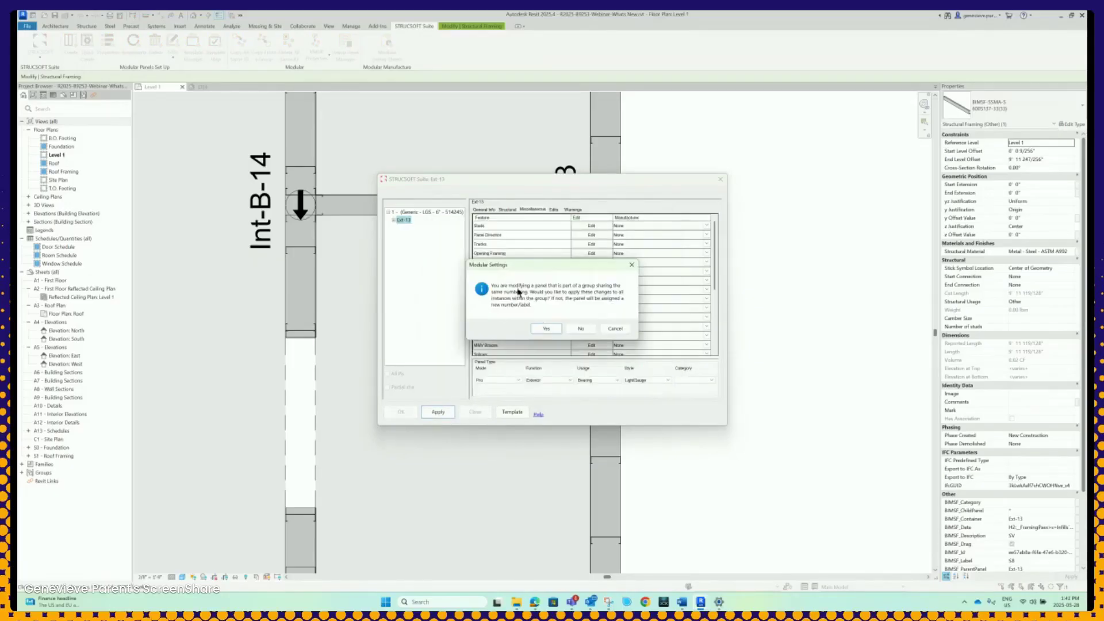
click(582, 329)
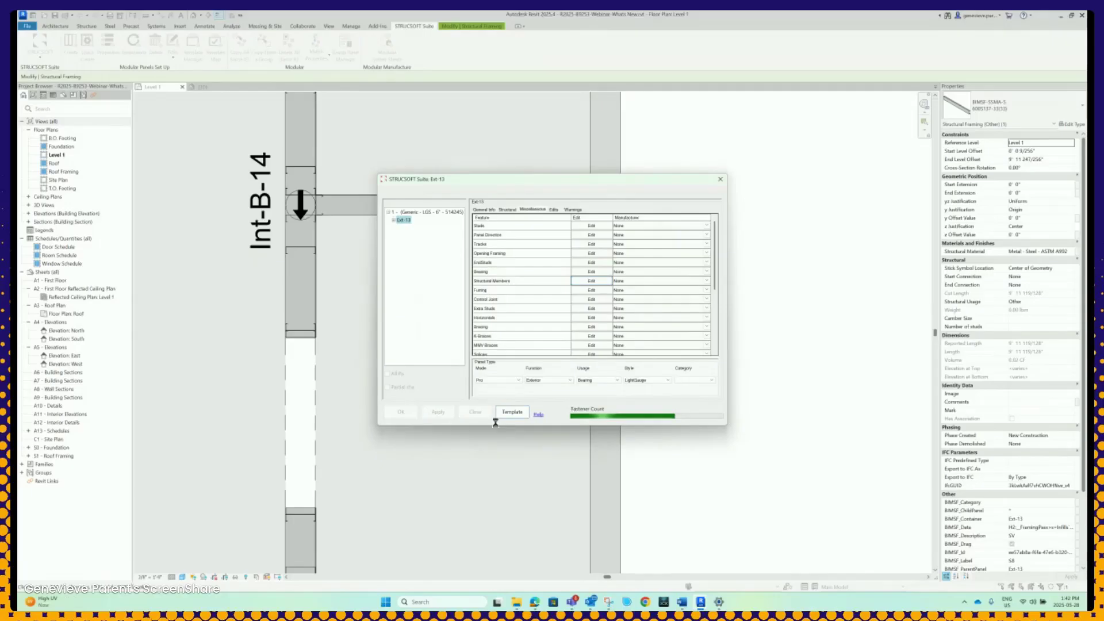
click(402, 413)
Compare the modified end wall panel's label and studs with the matching panel in the framed building copy.
scroll(410, 408, down, 5)
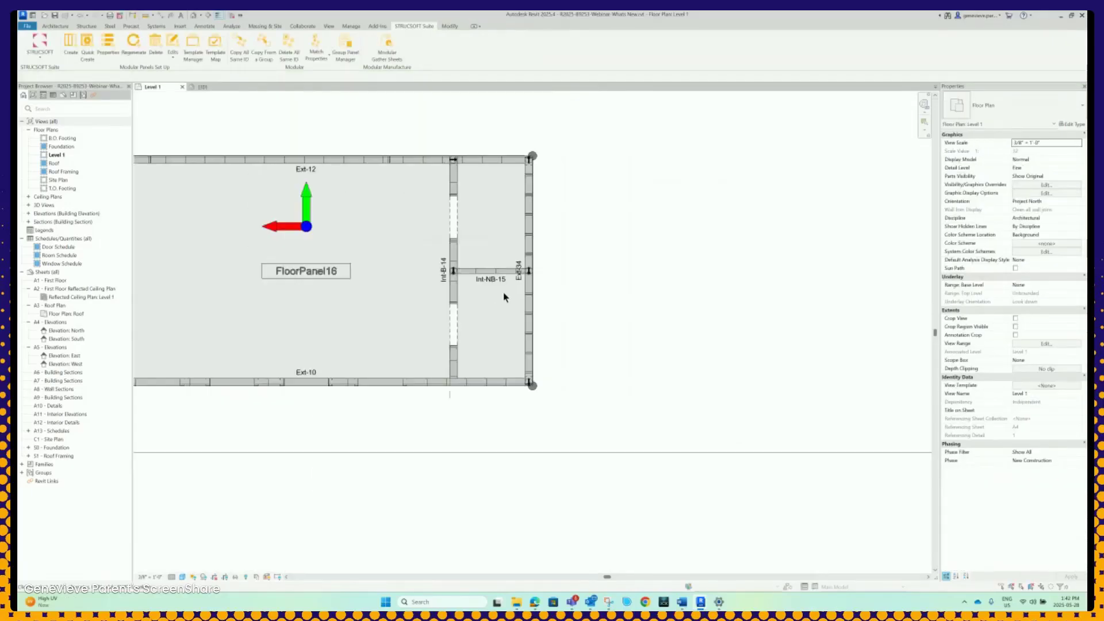
scroll(539, 276, down, 6)
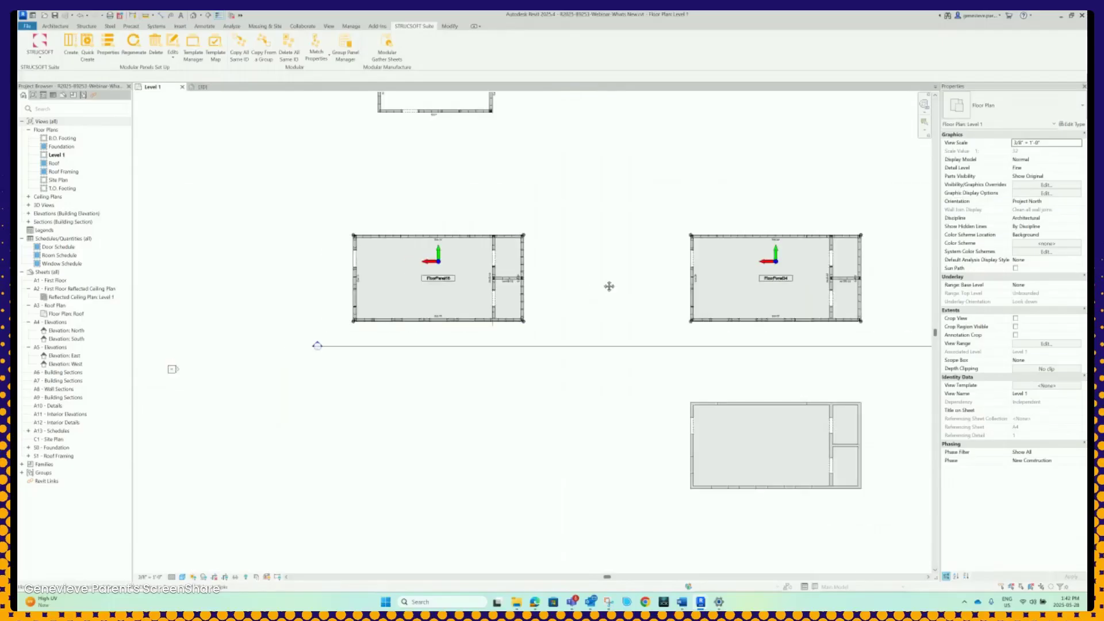
middle_drag(608, 286, 418, 293)
scroll(667, 300, up, 9)
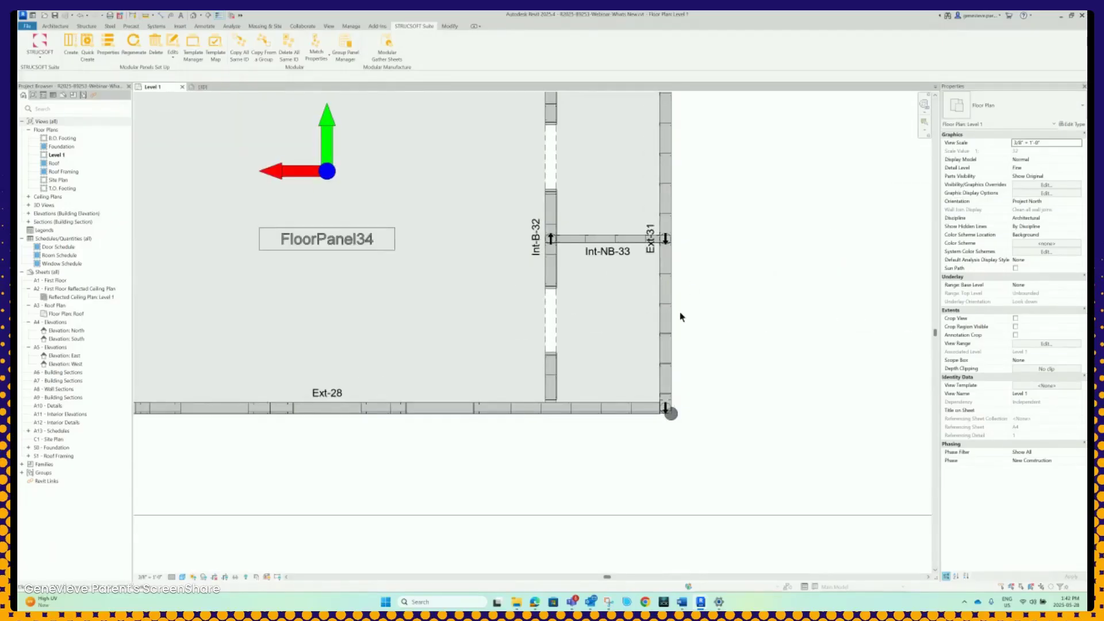
scroll(673, 302, down, 5)
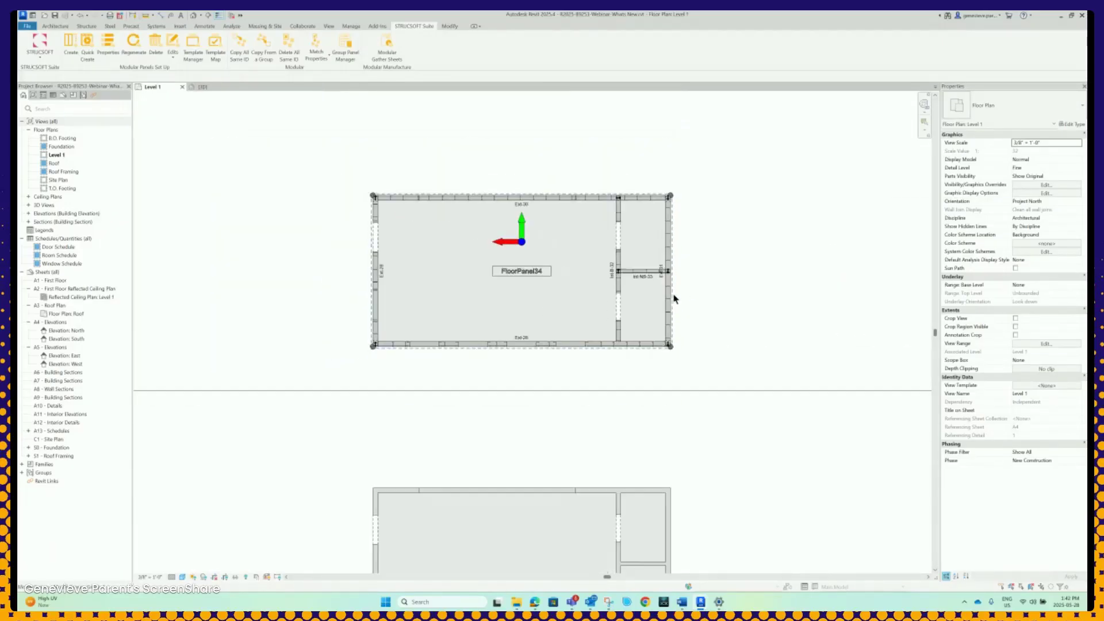
Compare the end wall panel labels and stud layouts of the original framed building and its copy.
middle_drag(603, 297, 802, 311)
scroll(802, 310, down, 3)
scroll(425, 282, up, 8)
middle_drag(441, 292, 675, 284)
scroll(600, 268, down, 1)
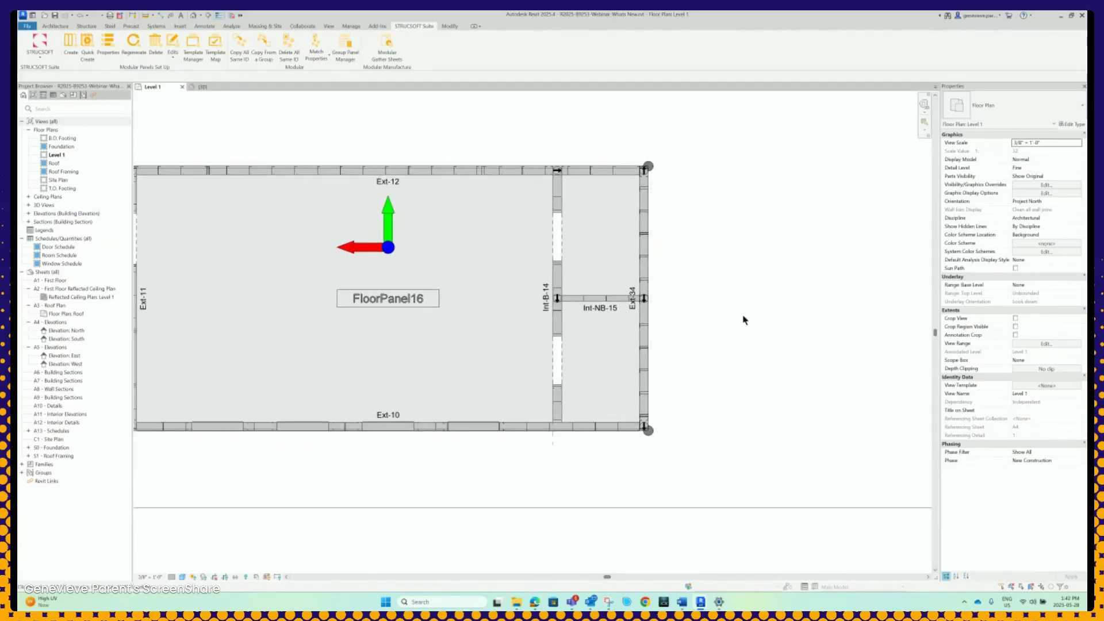
scroll(744, 318, down, 1)
scroll(756, 320, down, 1)
middle_drag(756, 320, 652, 319)
scroll(570, 293, down, 1)
scroll(652, 320, down, 1)
middle_drag(307, 275, 508, 303)
scroll(508, 303, down, 1)
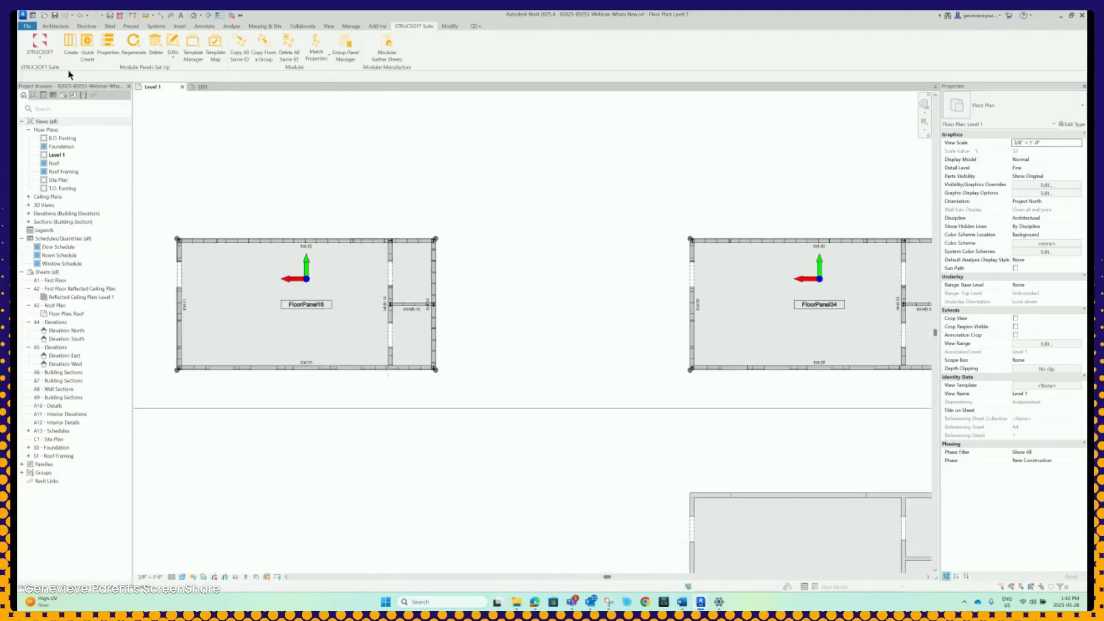
Undo the single-panel double-stud change on the original building's end wall.
click(79, 18)
scroll(647, 318, down, 13)
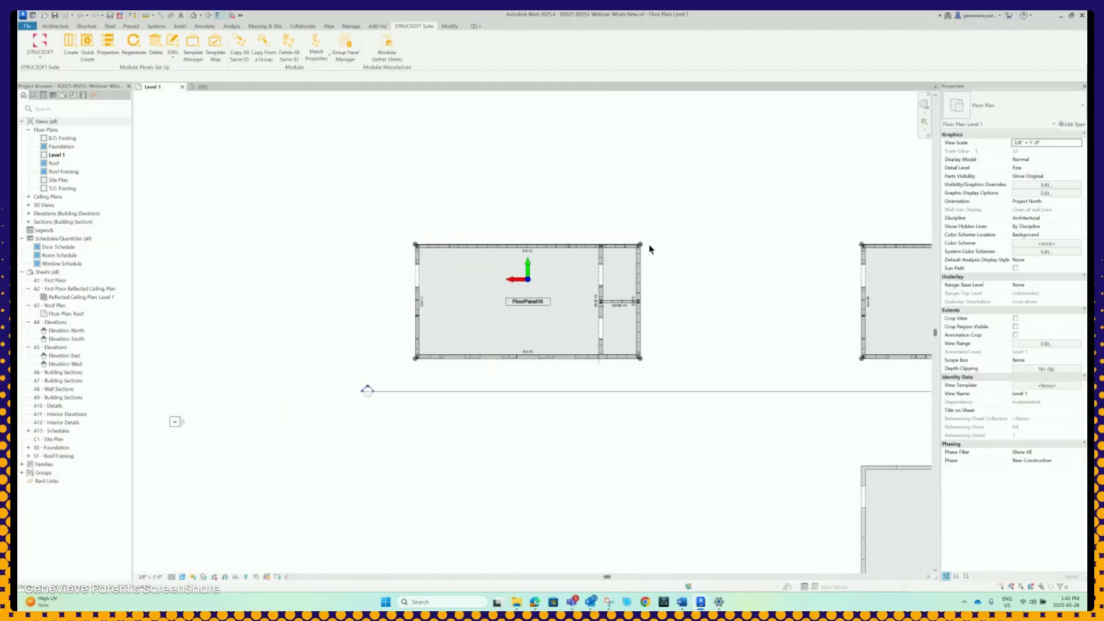
middle_drag(723, 326, 262, 315)
scroll(368, 331, down, 1)
In the framed building copy, set the Ext-31 end wall panel's stud spacing to 10 inches and apply the change.
scroll(390, 351, up, 3)
middle_drag(447, 276, 554, 316)
scroll(550, 315, down, 1)
middle_drag(815, 282, 607, 280)
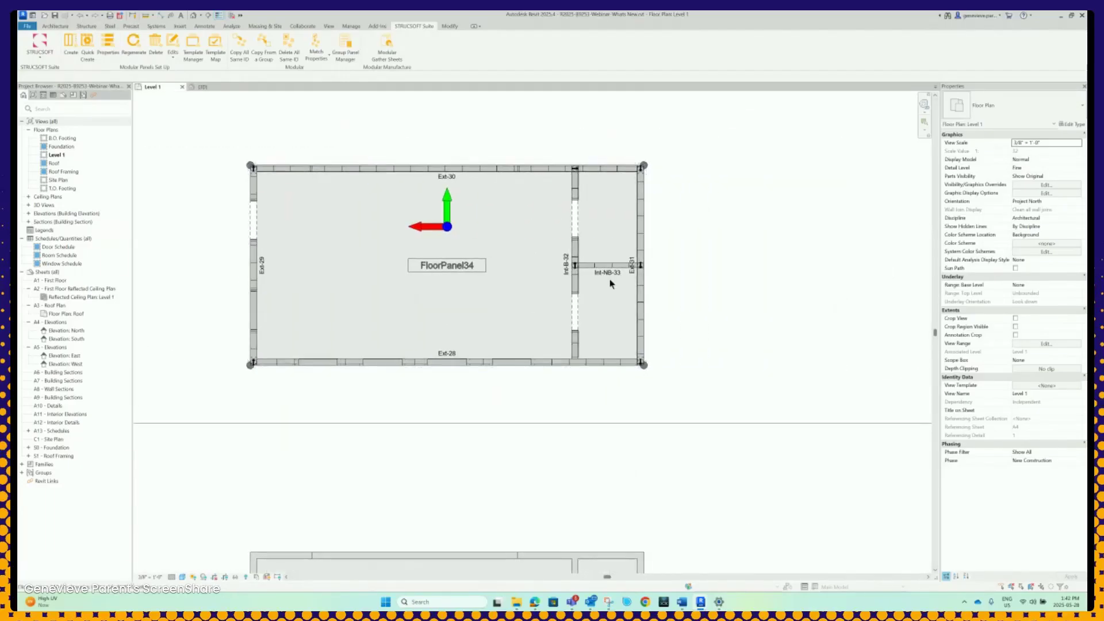
scroll(647, 289, up, 3)
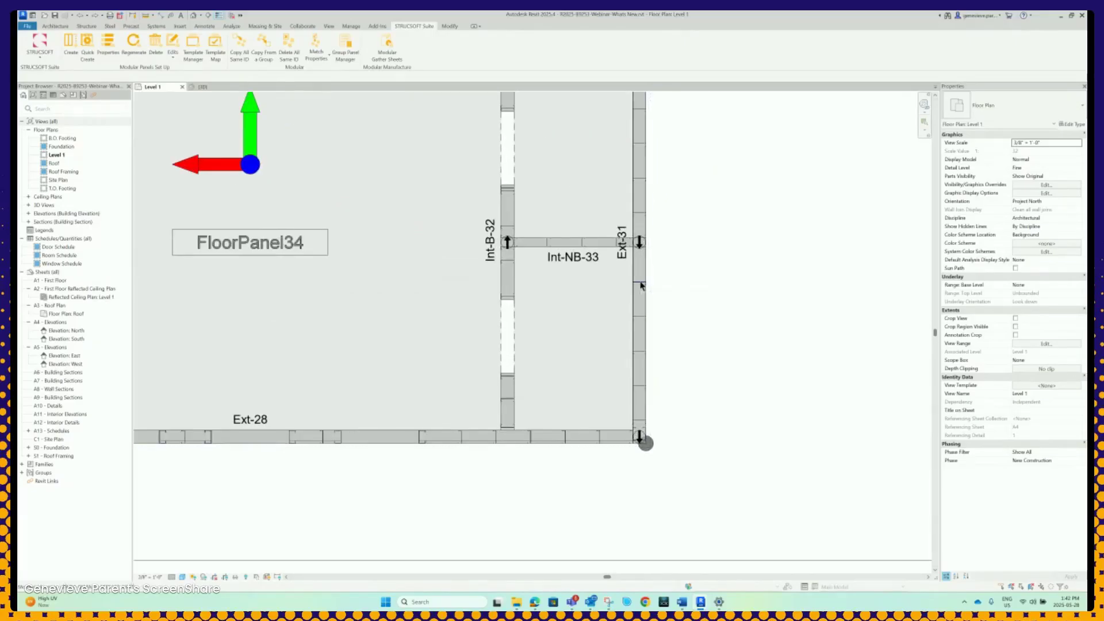
click(641, 283)
click(413, 26)
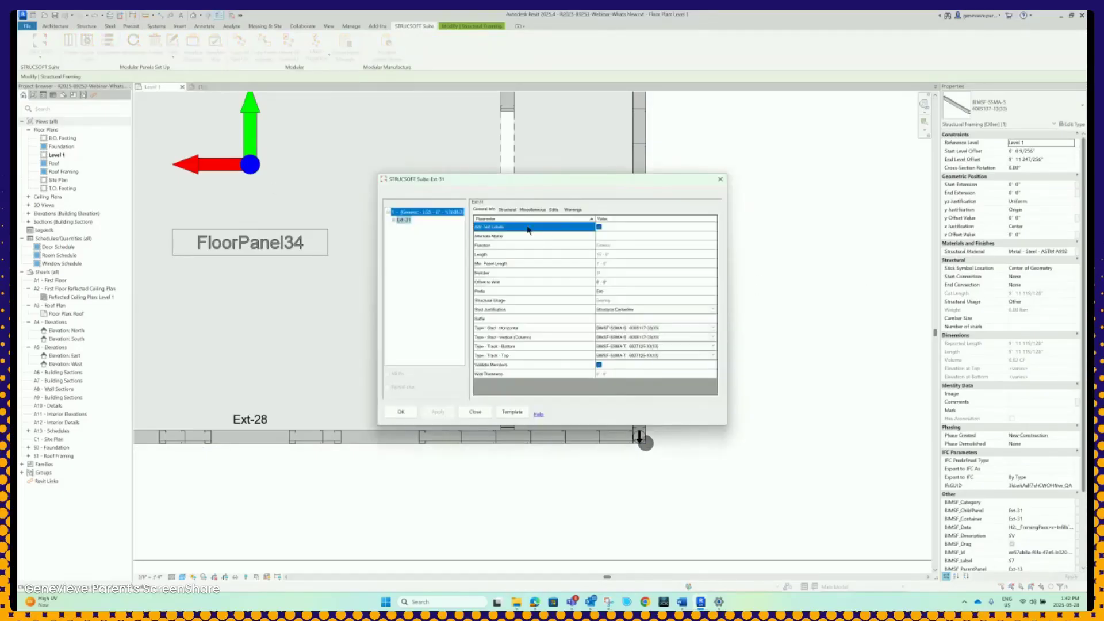
click(530, 210)
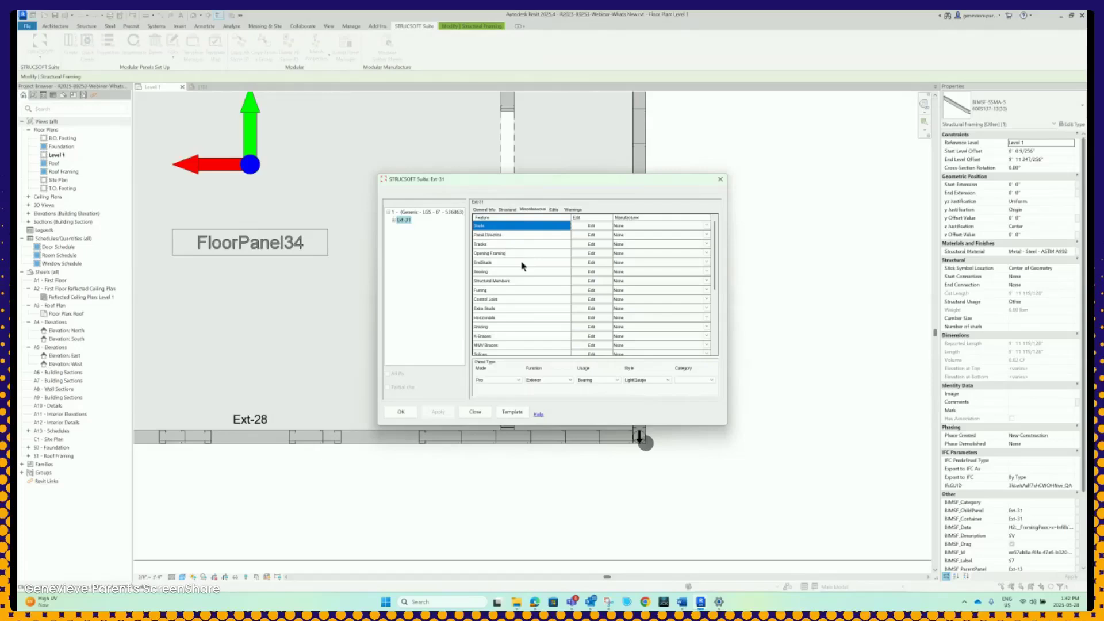
click(592, 226)
drag(519, 285, 496, 291)
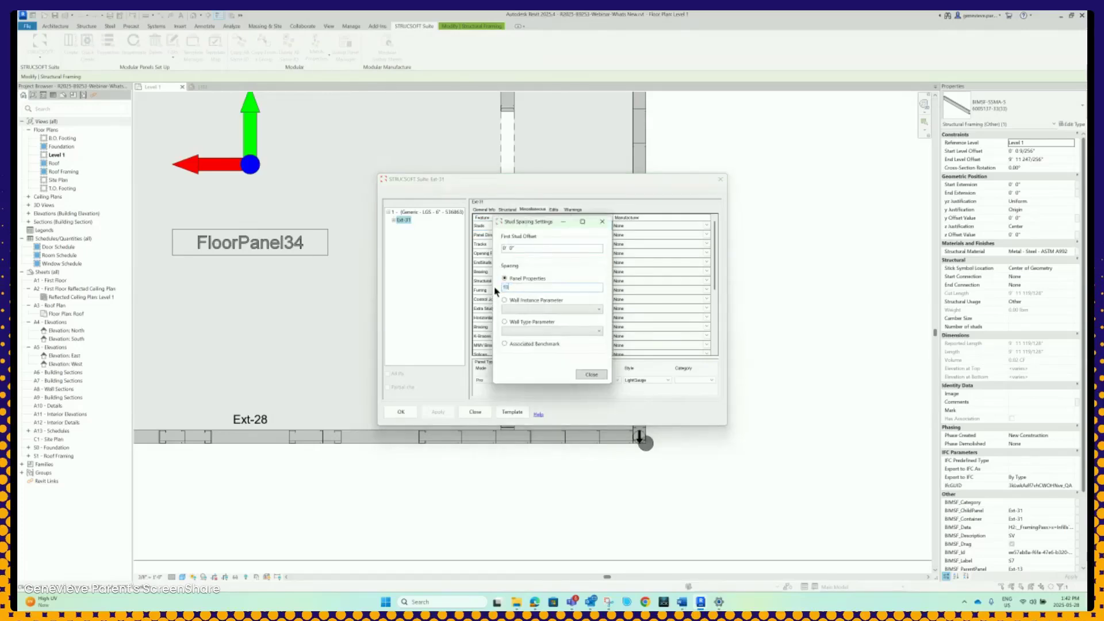
click(589, 375)
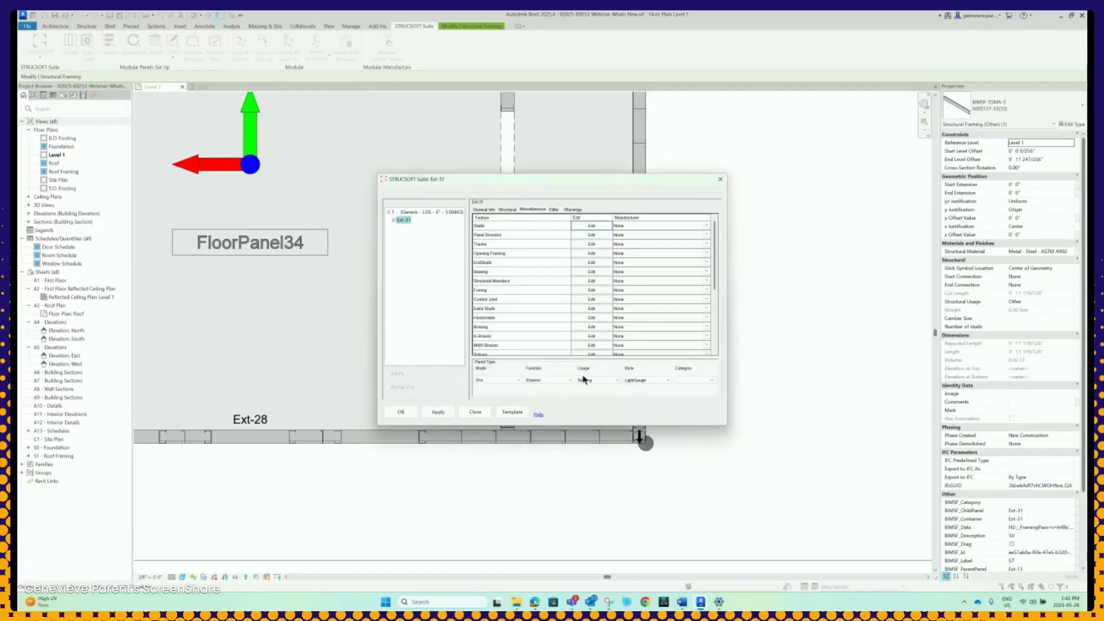
click(402, 412)
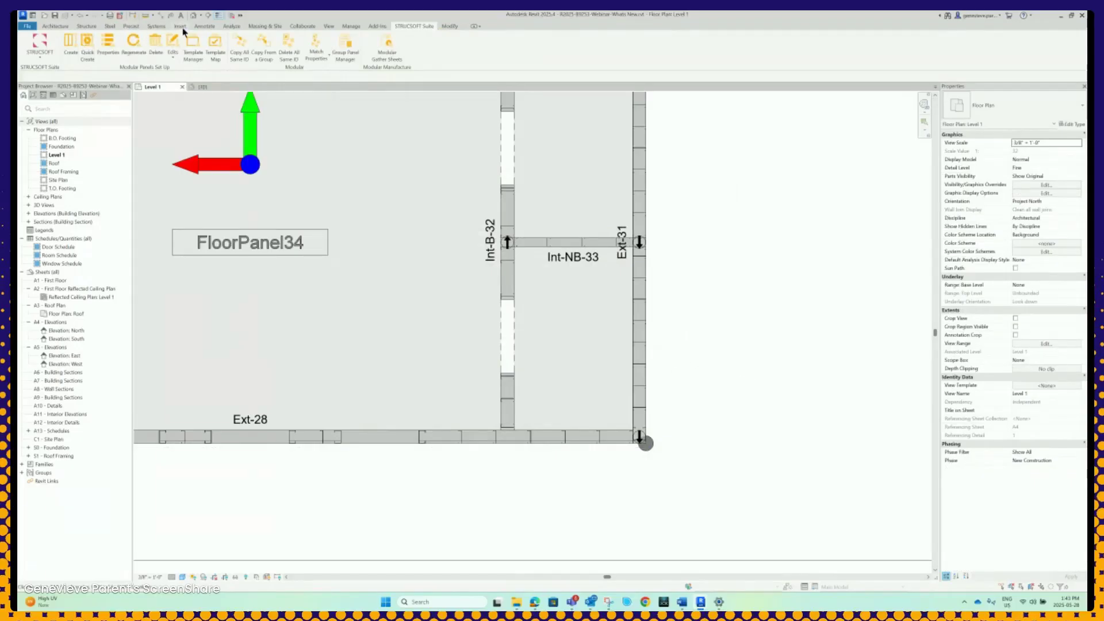
Place an aligned dimension chain across three adjacent studs of the Ext-31 panel and move its overlapping text clear with a leader.
click(207, 28)
key(d)
key(i)
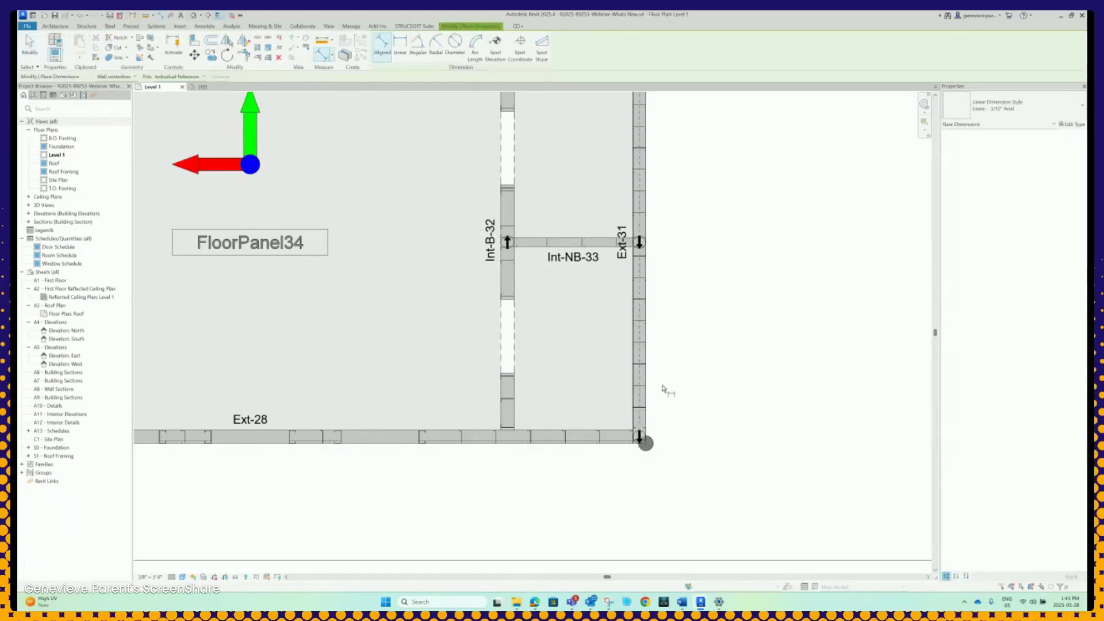
scroll(661, 385, up, 3)
click(604, 395)
click(602, 336)
click(602, 280)
click(710, 345)
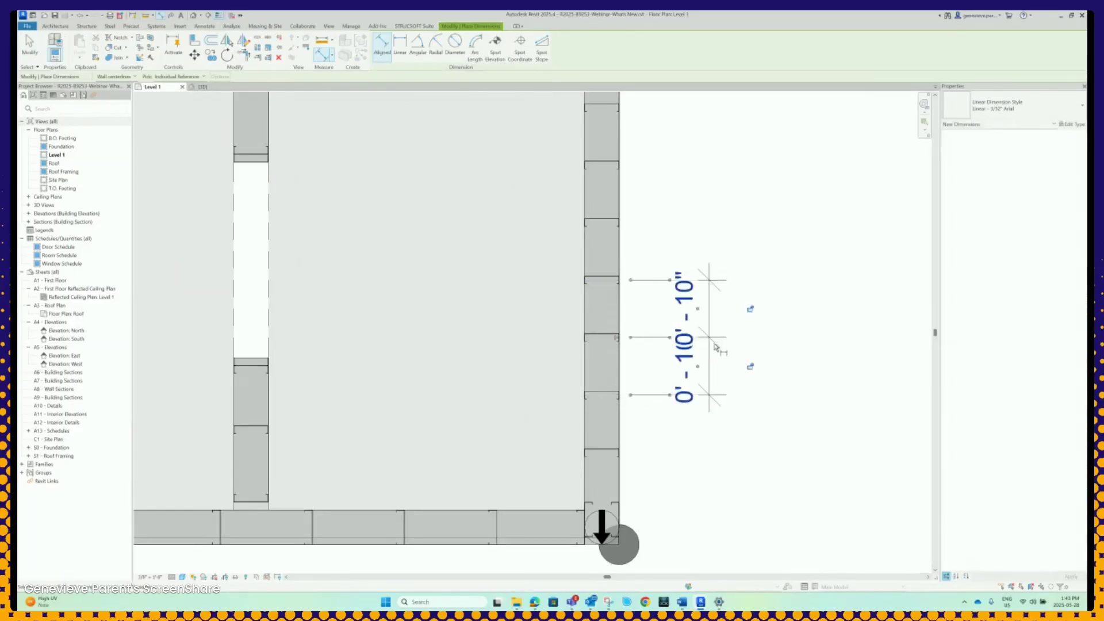
key(Escape)
drag(700, 371, 770, 410)
Dimension the spacing between adjacent studs on the original building's Ext-13 end wall panel and end the dimension command.
scroll(667, 322, down, 5)
scroll(702, 350, down, 5)
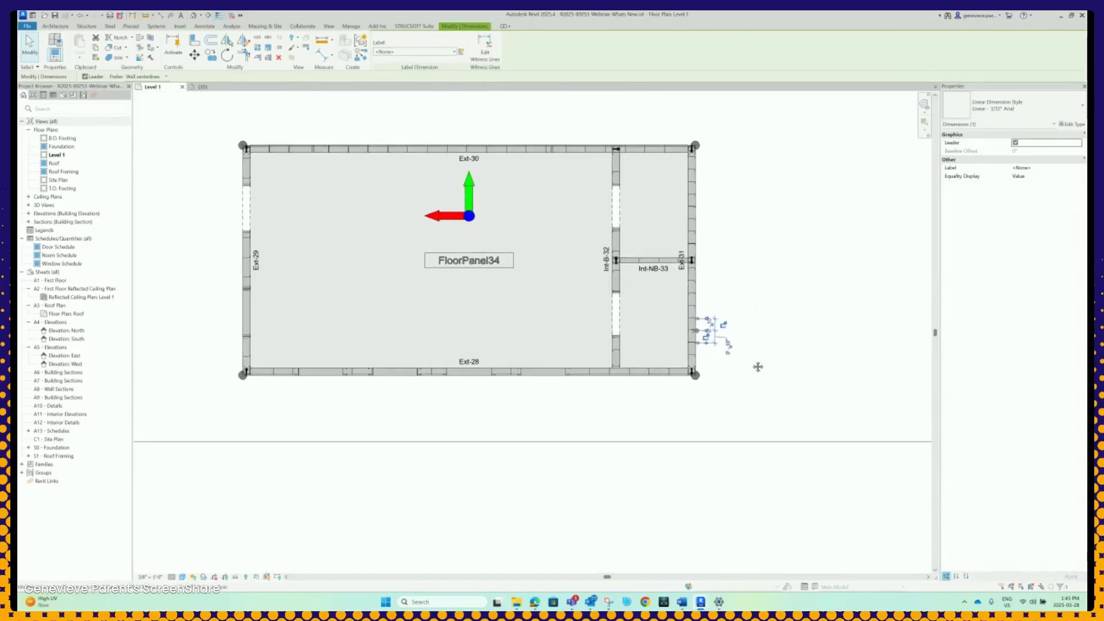
scroll(493, 345, up, 5)
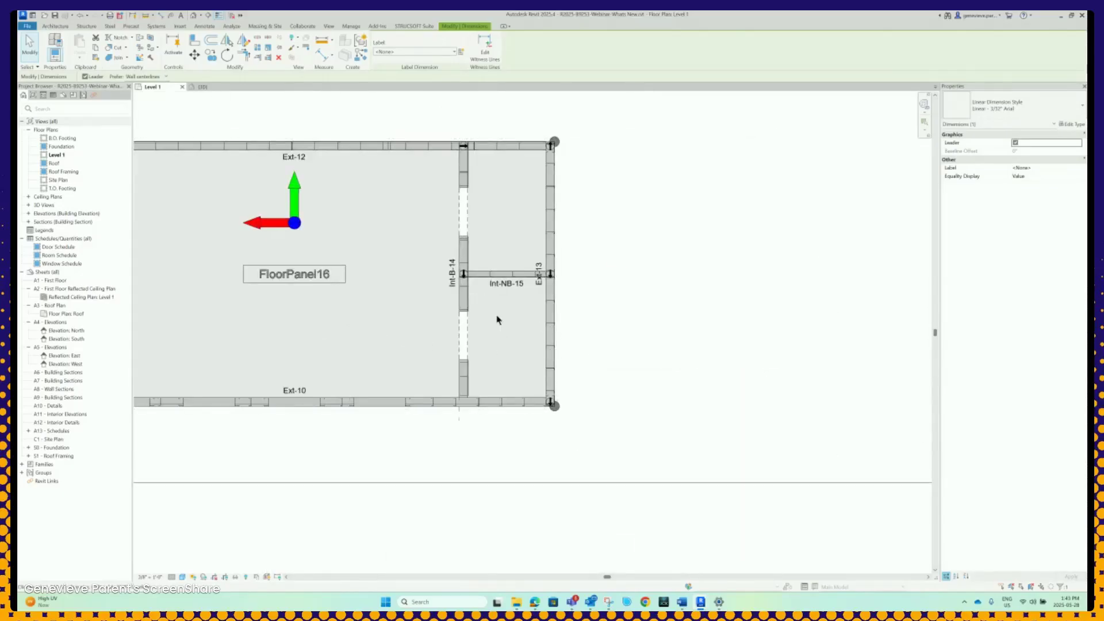
click(205, 25)
click(52, 46)
scroll(558, 366, up, 4)
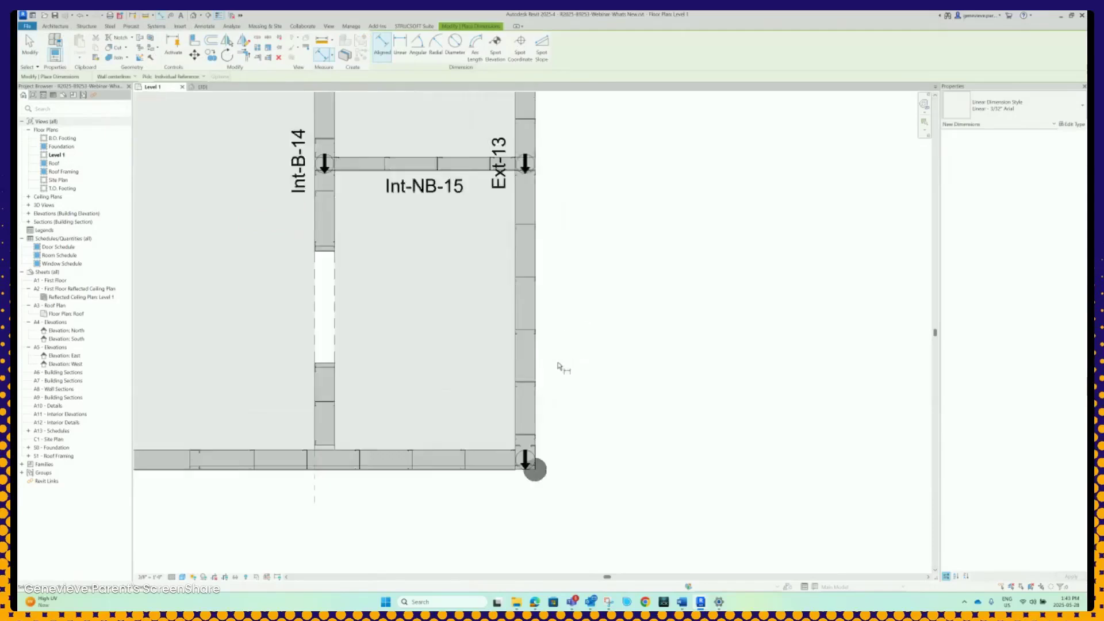
scroll(558, 366, up, 1)
click(526, 329)
click(585, 357)
click(522, 275)
scroll(575, 322, down, 5)
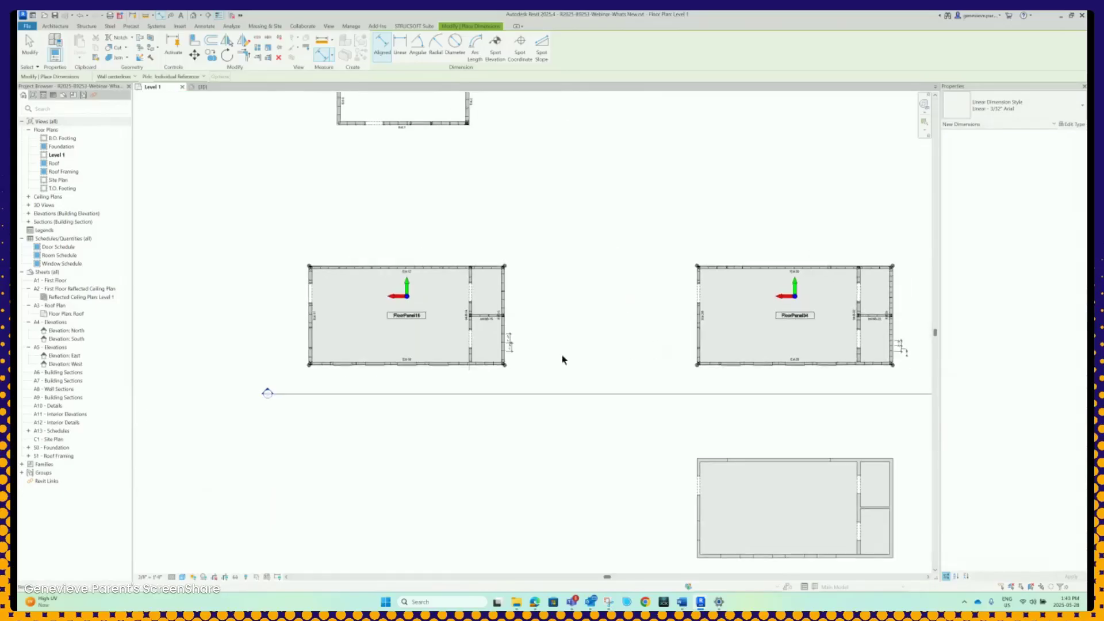
key(Escape)
key(Escape)
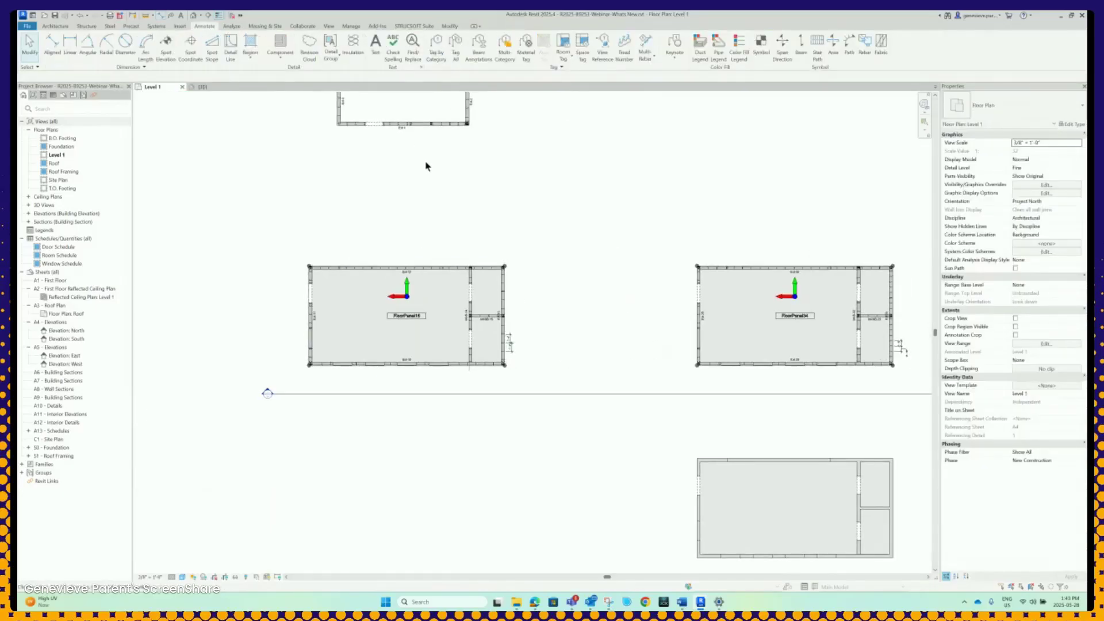
Start generating Modular Gather Sheets and load the Webinar drawing settings.
click(423, 27)
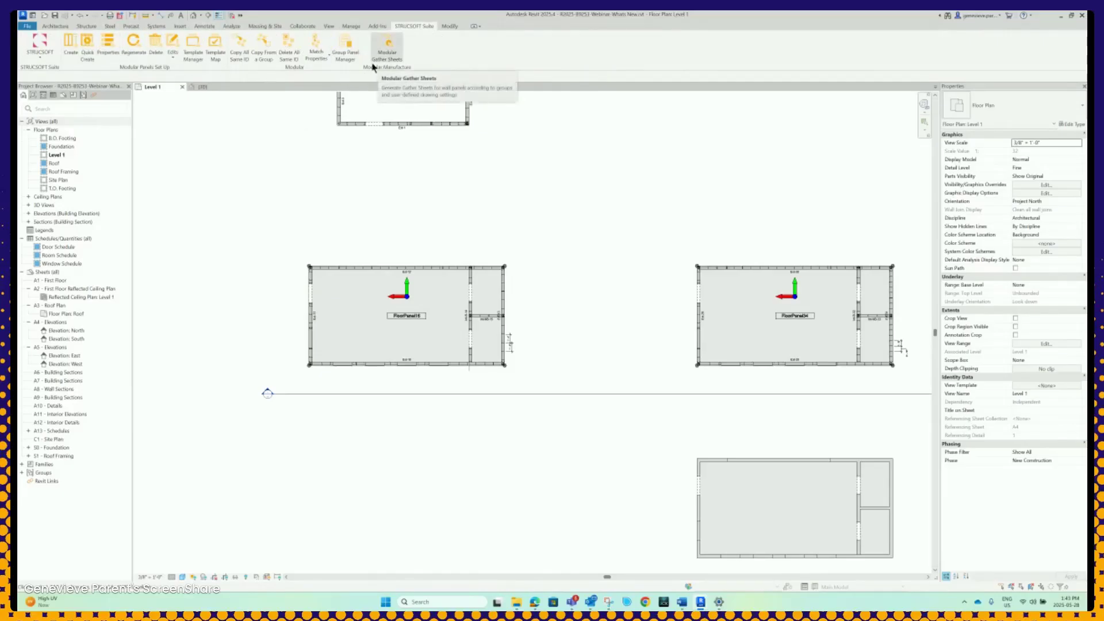
middle_drag(382, 153, 370, 190)
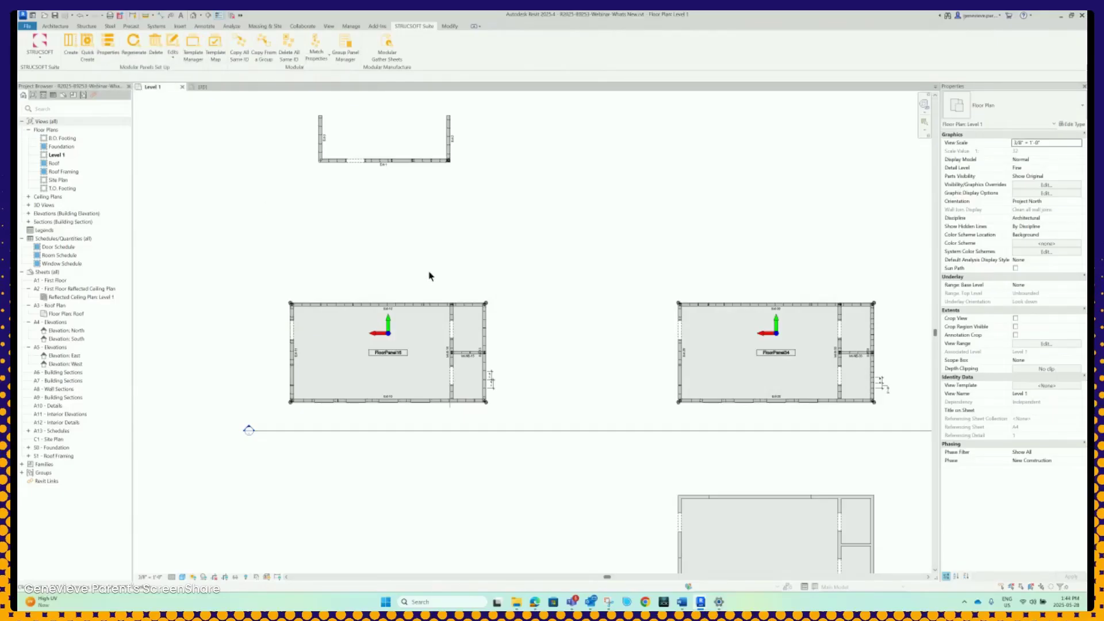
middle_drag(552, 322, 681, 287)
scroll(680, 288, down, 1)
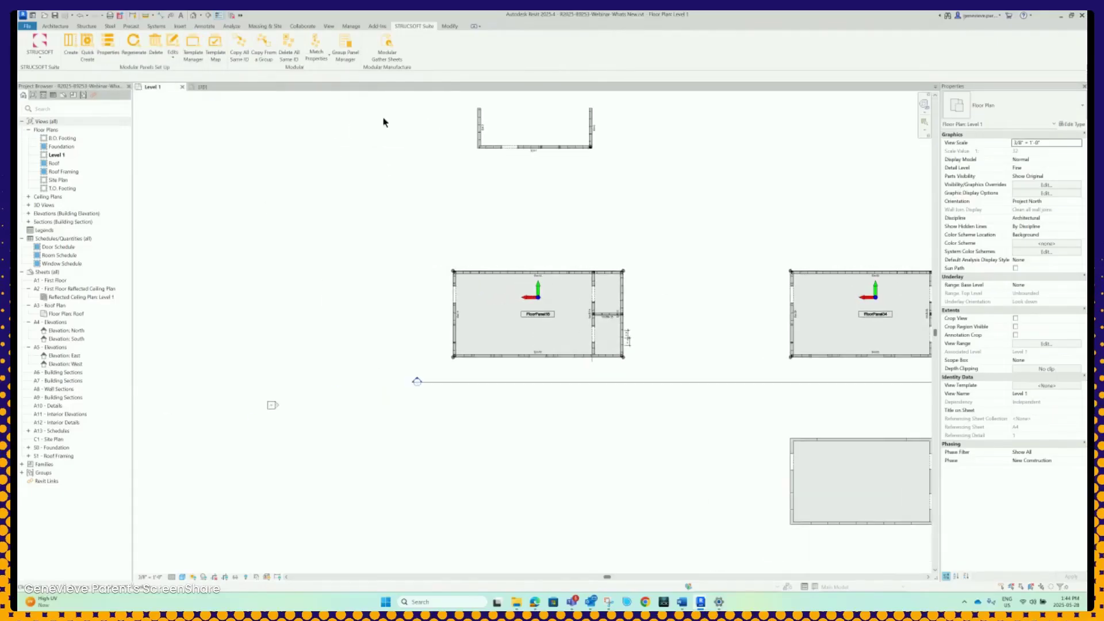
middle_drag(495, 216, 345, 215)
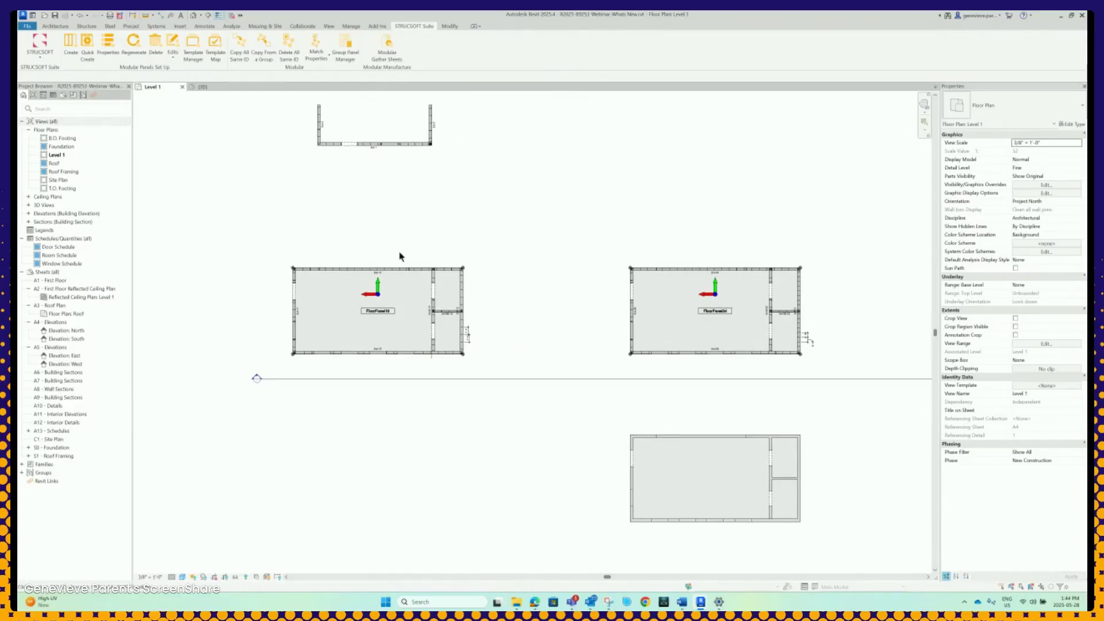
scroll(399, 257, up, 4)
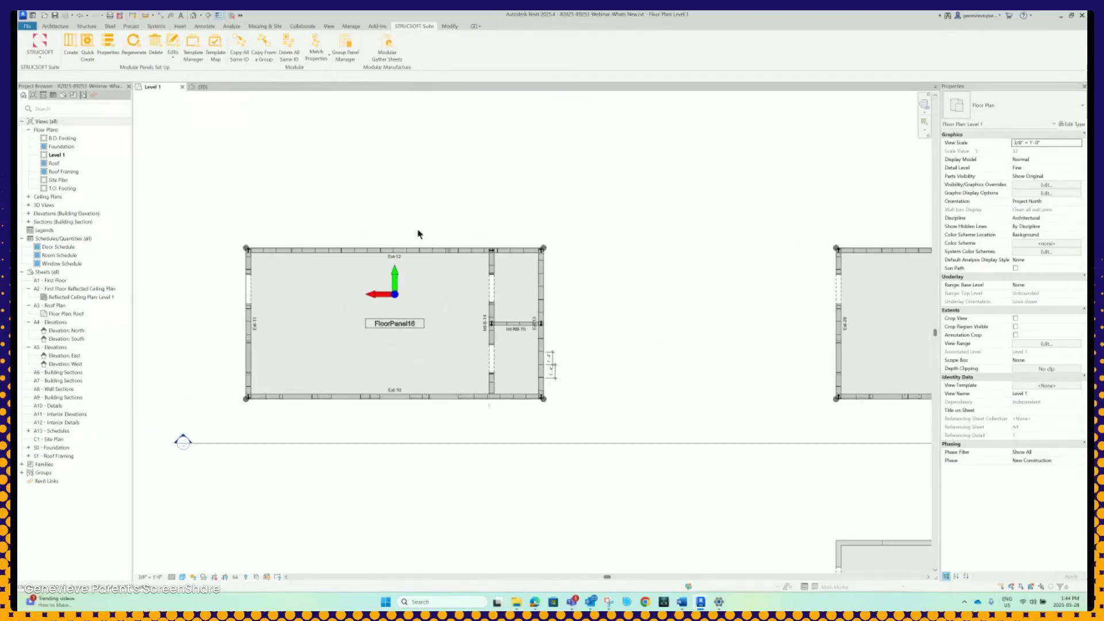
click(391, 50)
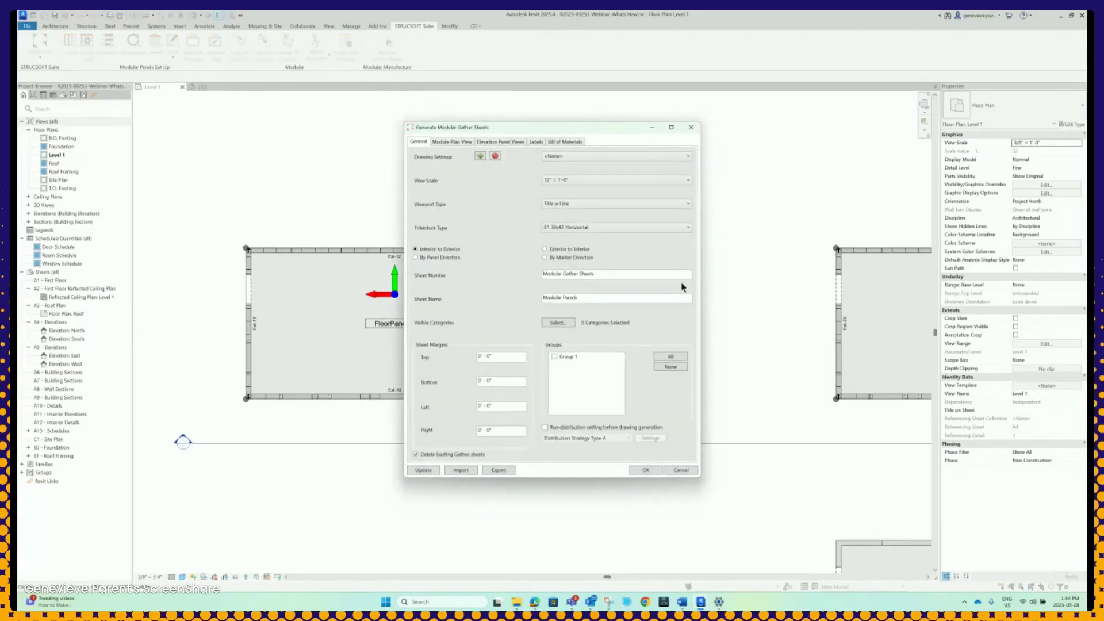
click(575, 165)
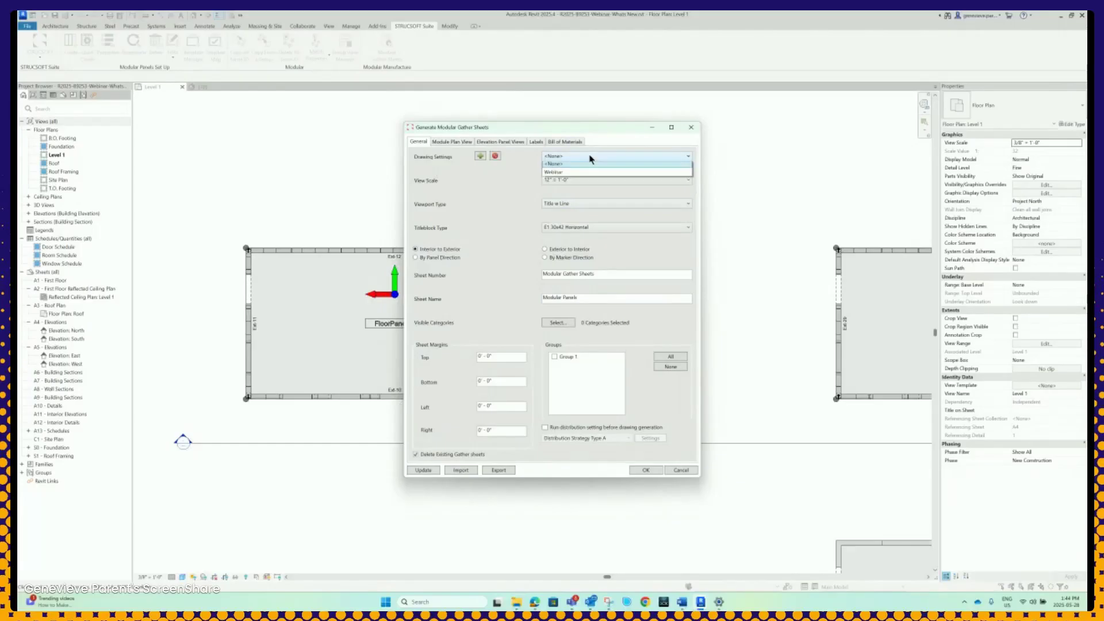
click(580, 173)
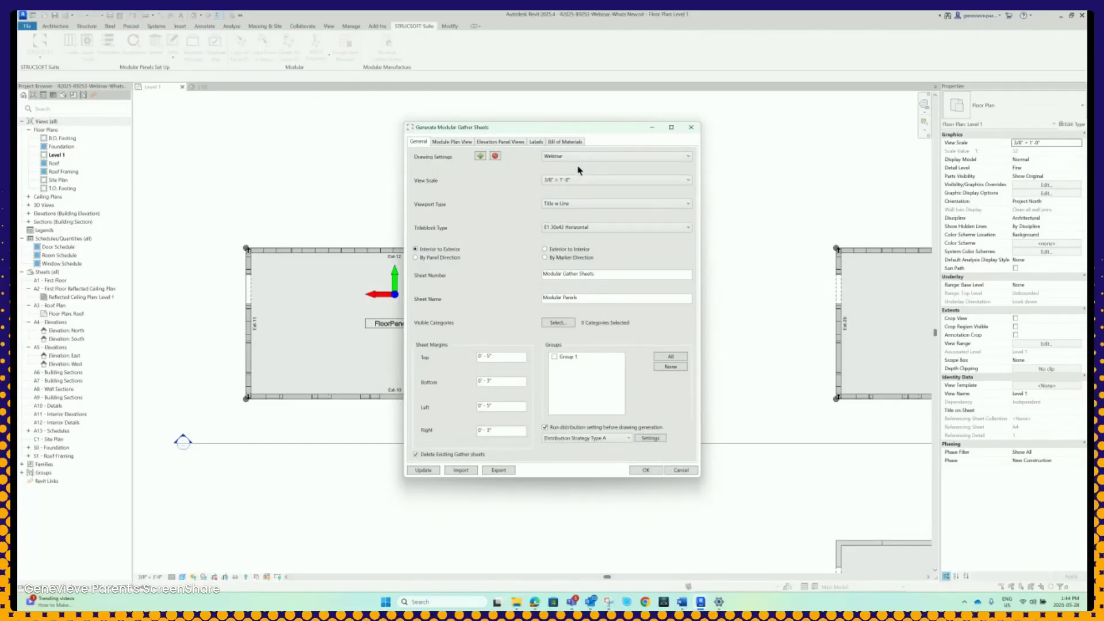
Review the gather sheet options for the module plan view, elevation panel views, labels and bill of materials.
click(448, 142)
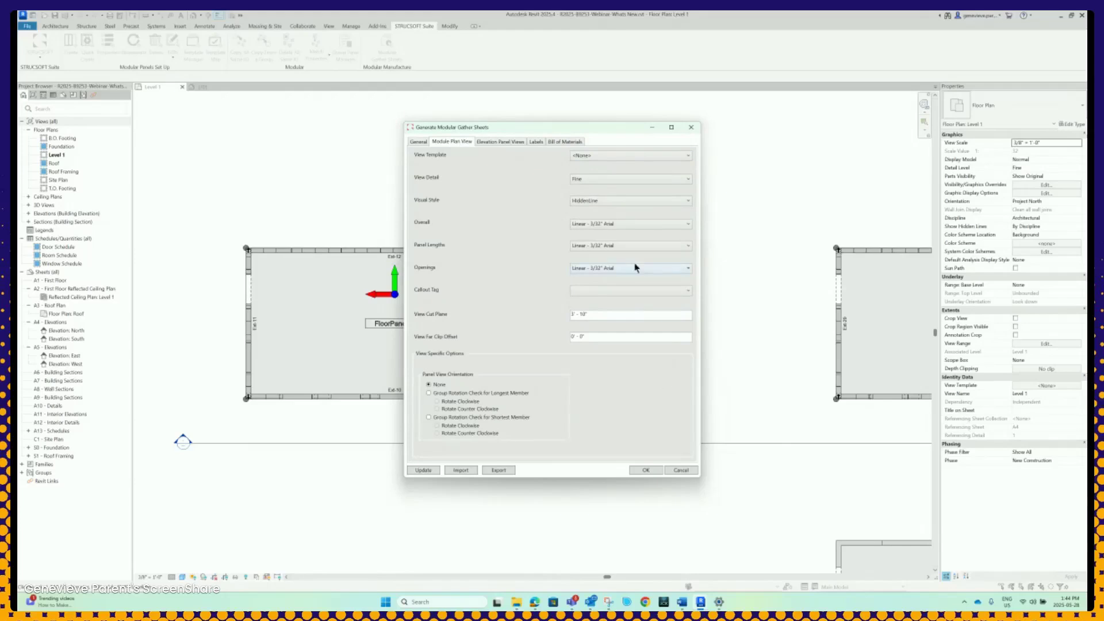
click(494, 143)
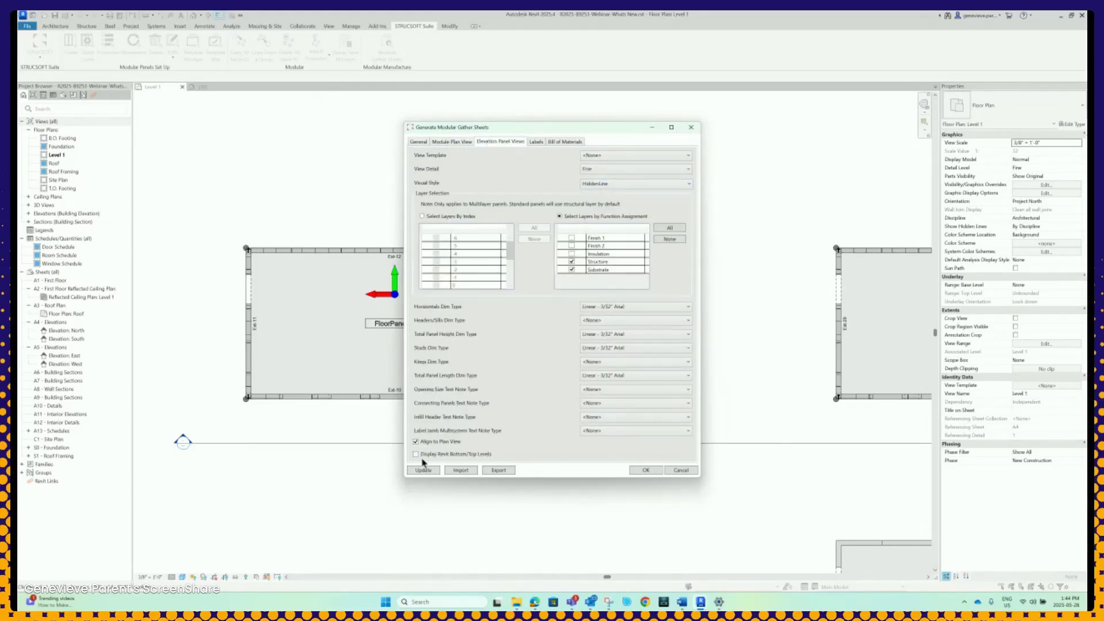
click(540, 144)
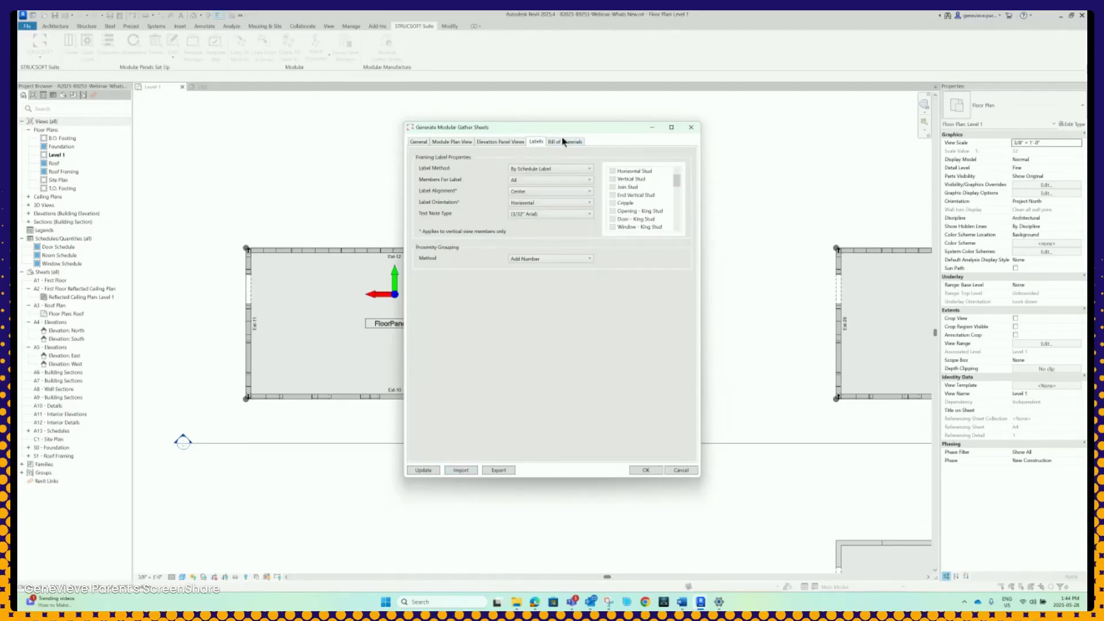
click(563, 143)
click(534, 143)
click(426, 143)
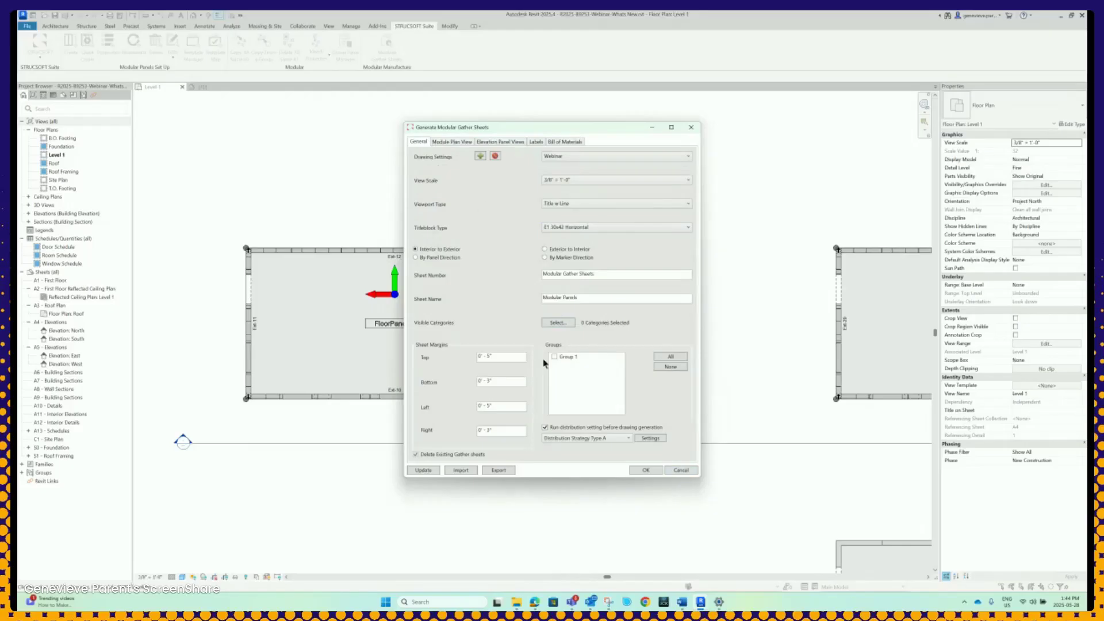
Keep the Webinar drawing settings, include Group 1 and generate the modular gather sheets.
click(582, 156)
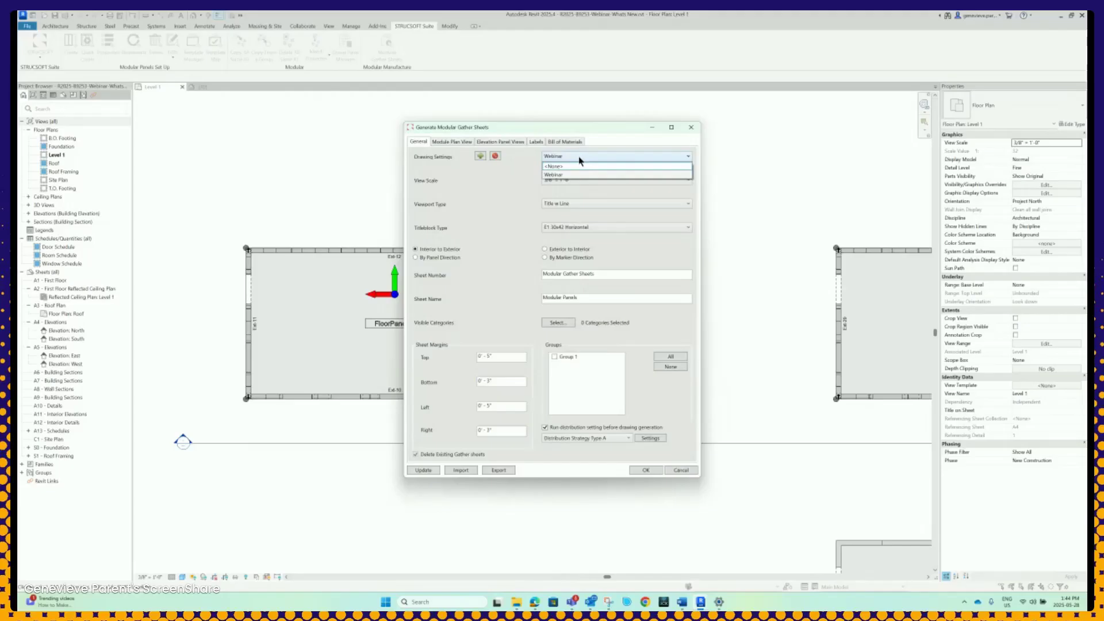
click(580, 159)
click(555, 357)
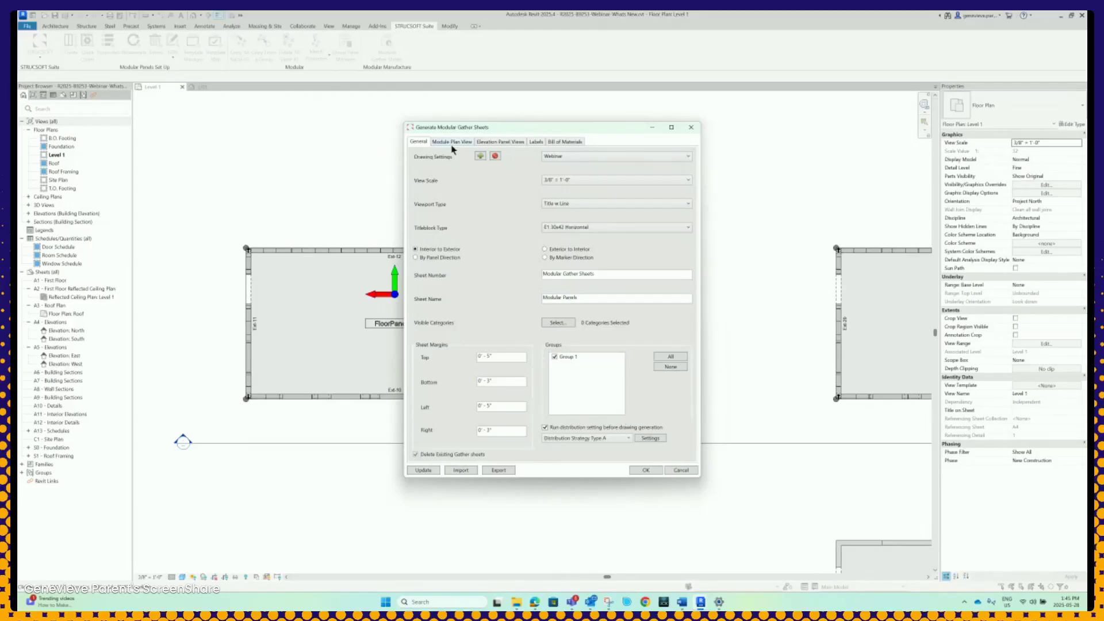
click(643, 470)
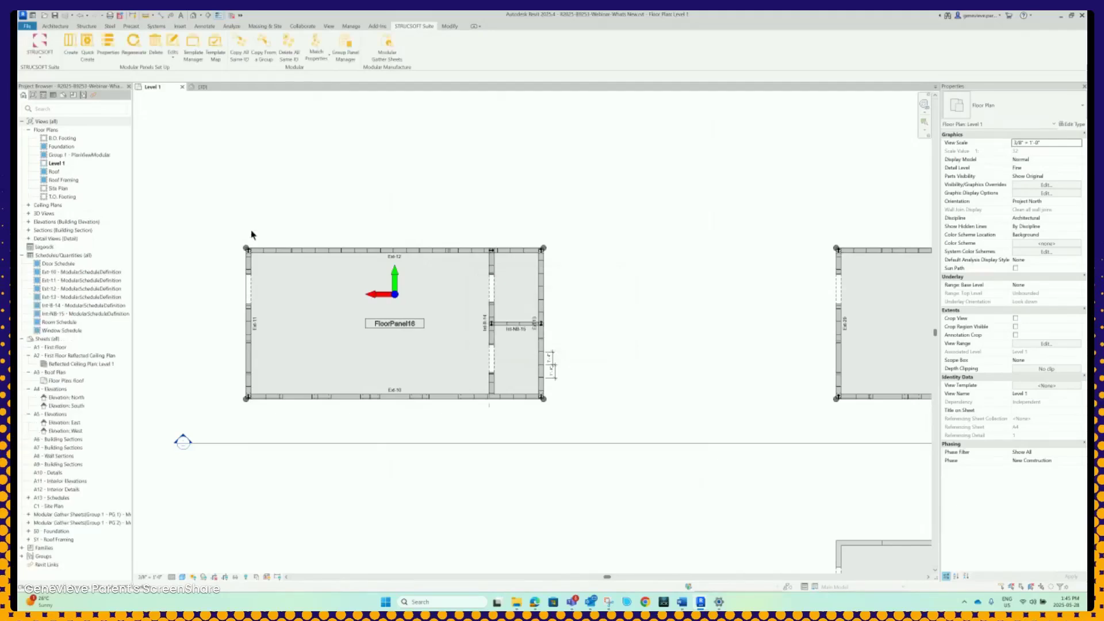
Widen the project browser and open the generated Group 1 - PG 1 modular gather sheet to view its full layout.
drag(132, 351, 224, 360)
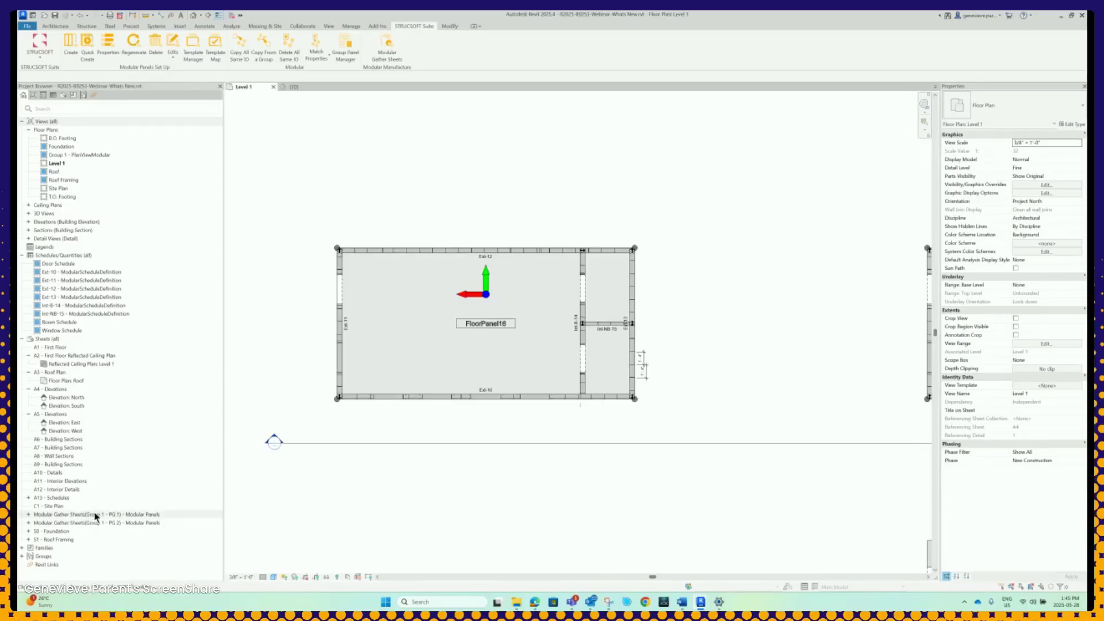
double_click(96, 515)
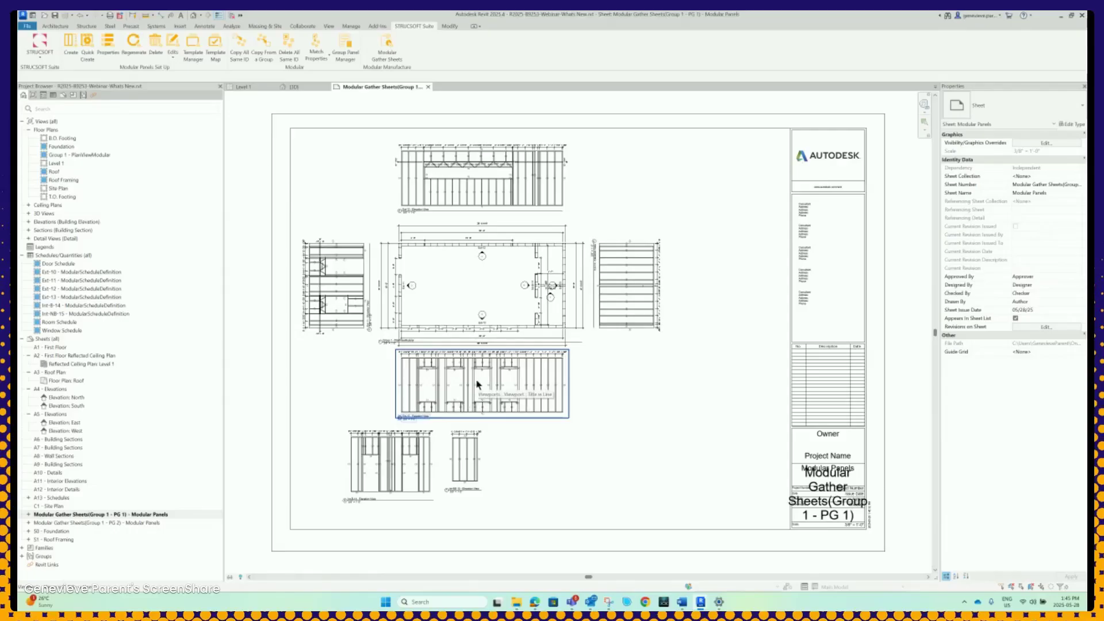
scroll(477, 384, down, 3)
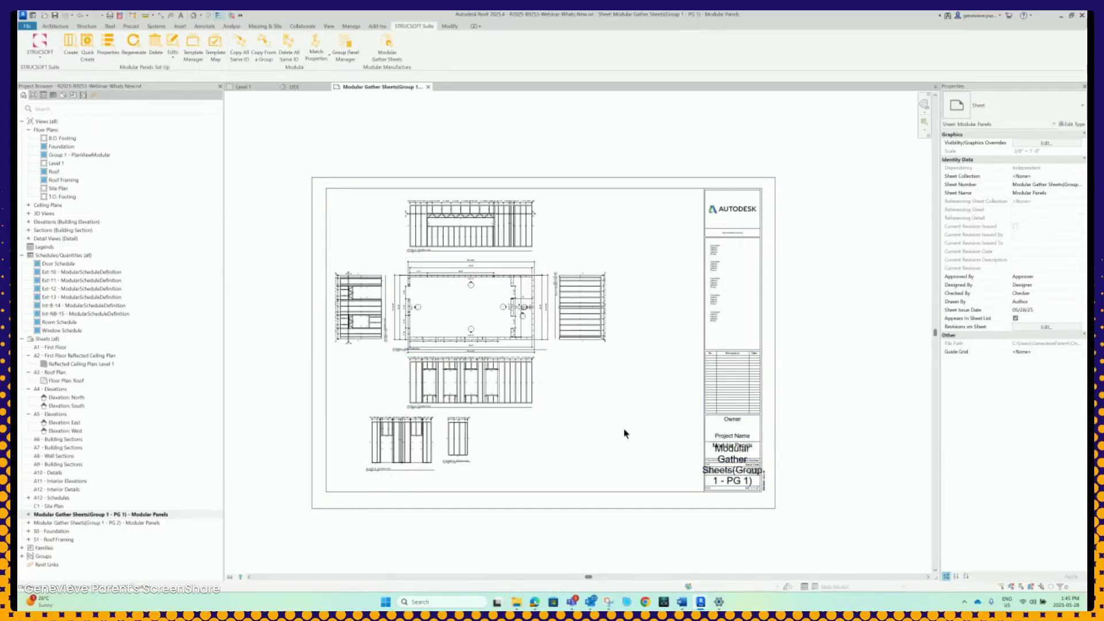
Examine the module plan view and the surrounding panel elevation views on the Group 1 - PG 1 gather sheet.
middle_drag(599, 457, 650, 451)
scroll(607, 345, up, 4)
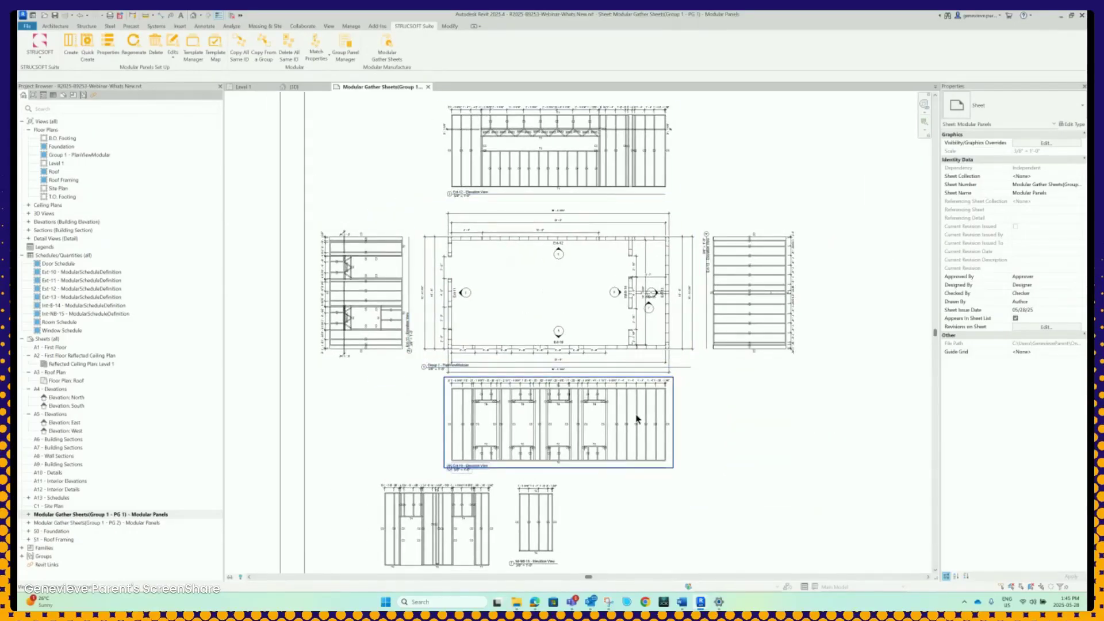
scroll(577, 303, up, 3)
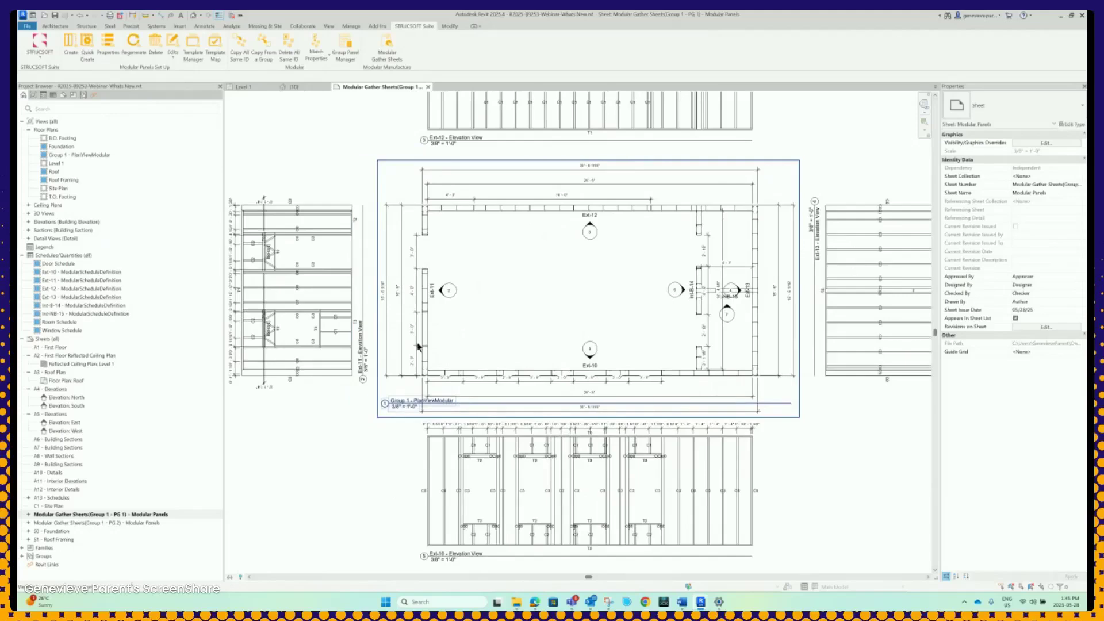
scroll(692, 261, down, 3)
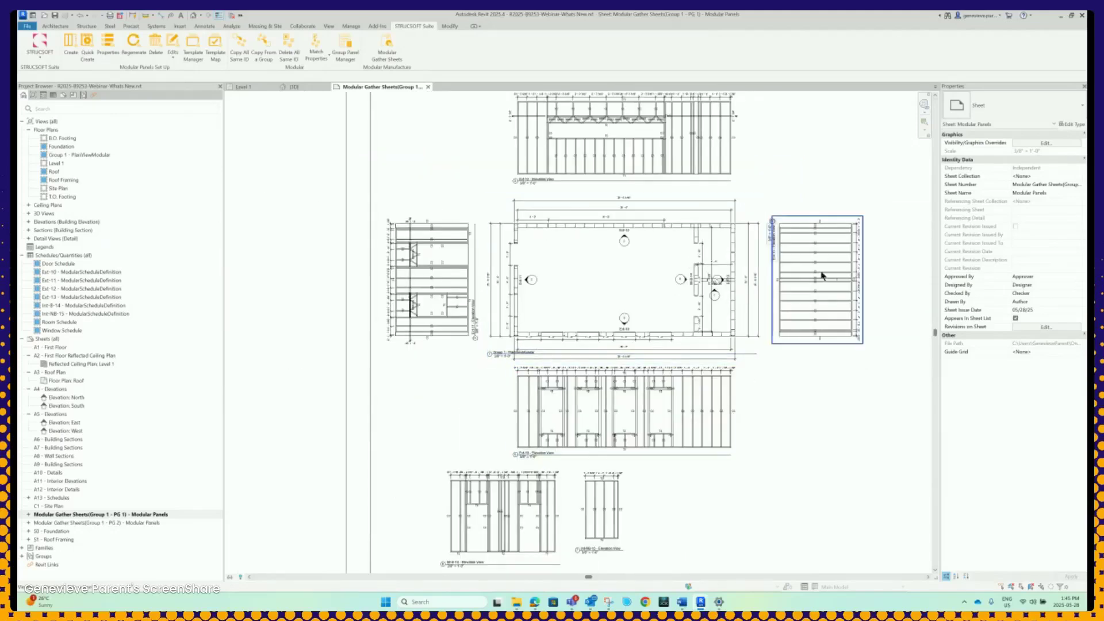
middle_drag(800, 208, 783, 281)
middle_drag(601, 475, 569, 359)
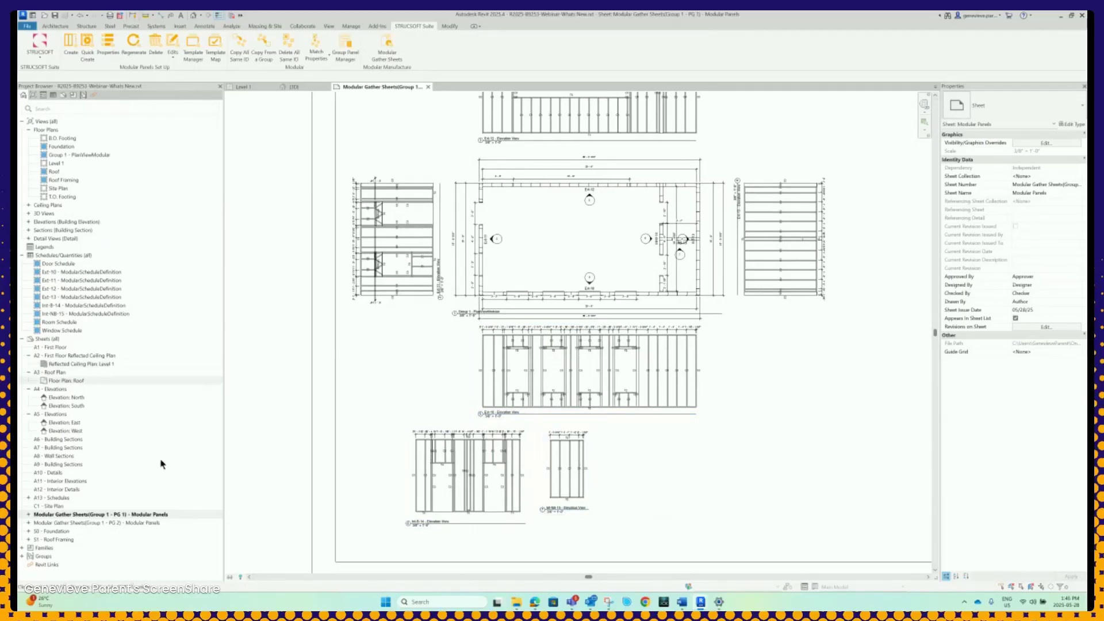
Open the Group 1 - PG 2 modular gather sheet and review its panel schedules.
click(138, 523)
key(Return)
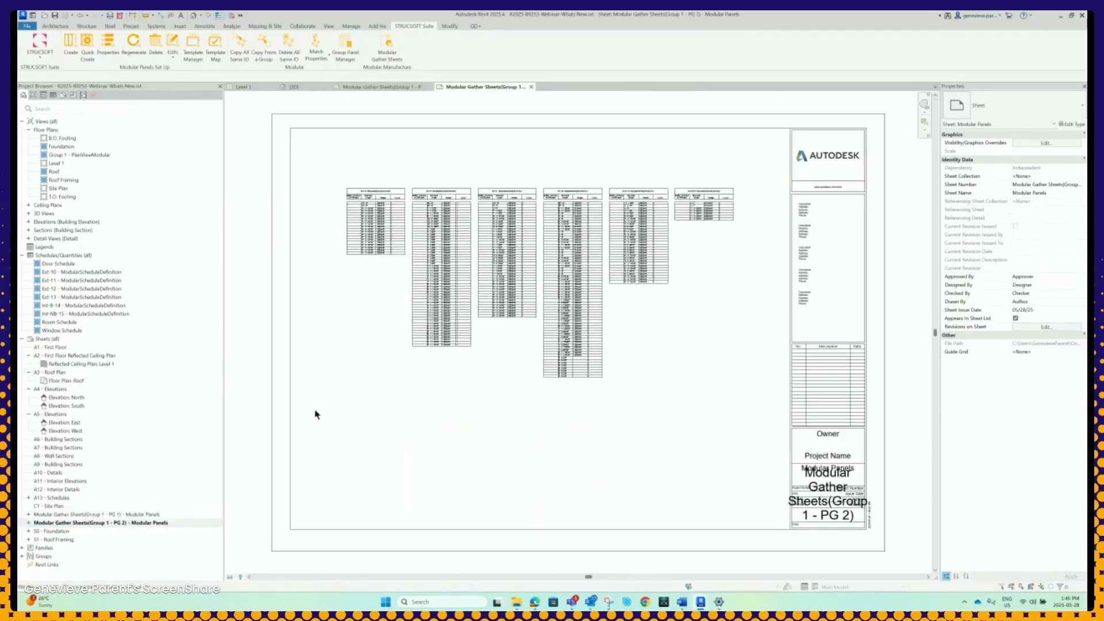
scroll(353, 213, up, 2)
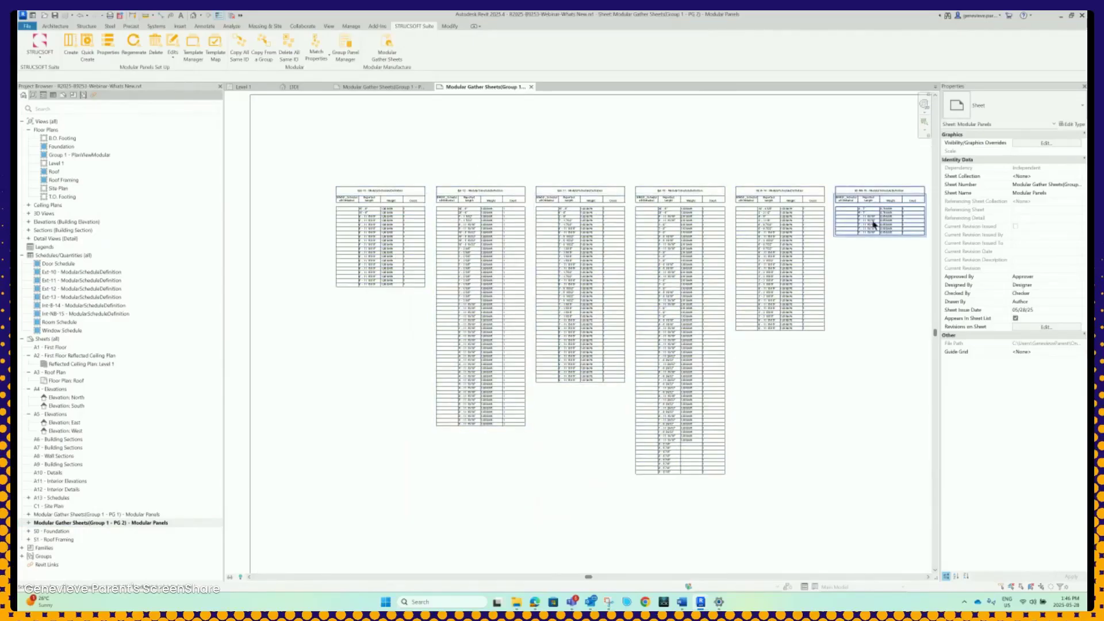
scroll(771, 224, down, 4)
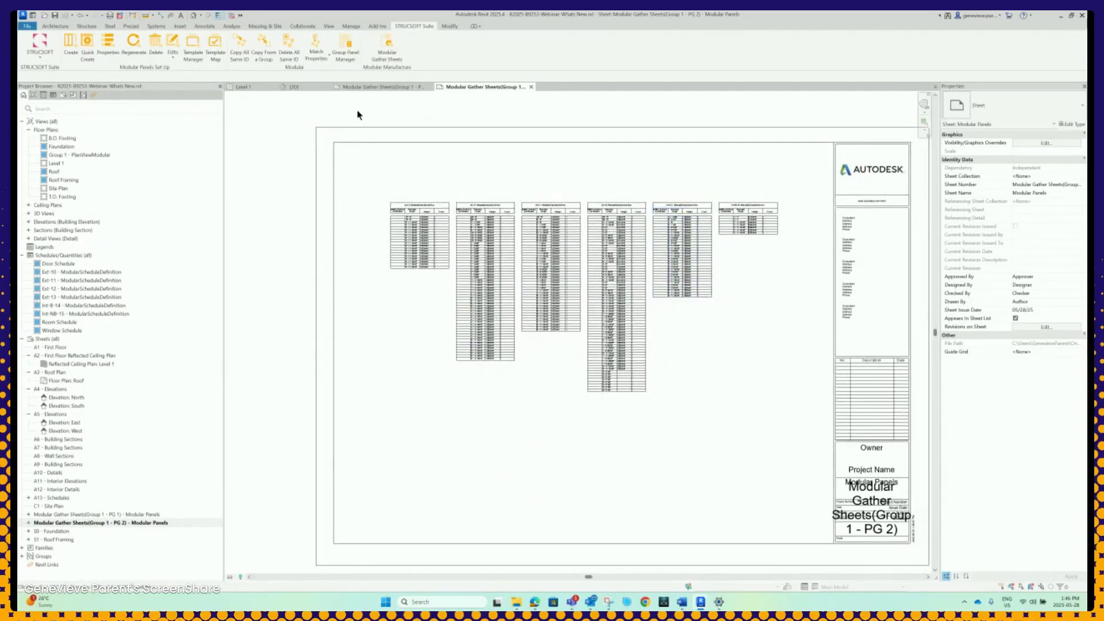
Return to the Group 1 - PG 1 sheet, compare it with PG 2, and review its plan and elevation arrangement.
click(379, 87)
scroll(632, 350, down, 4)
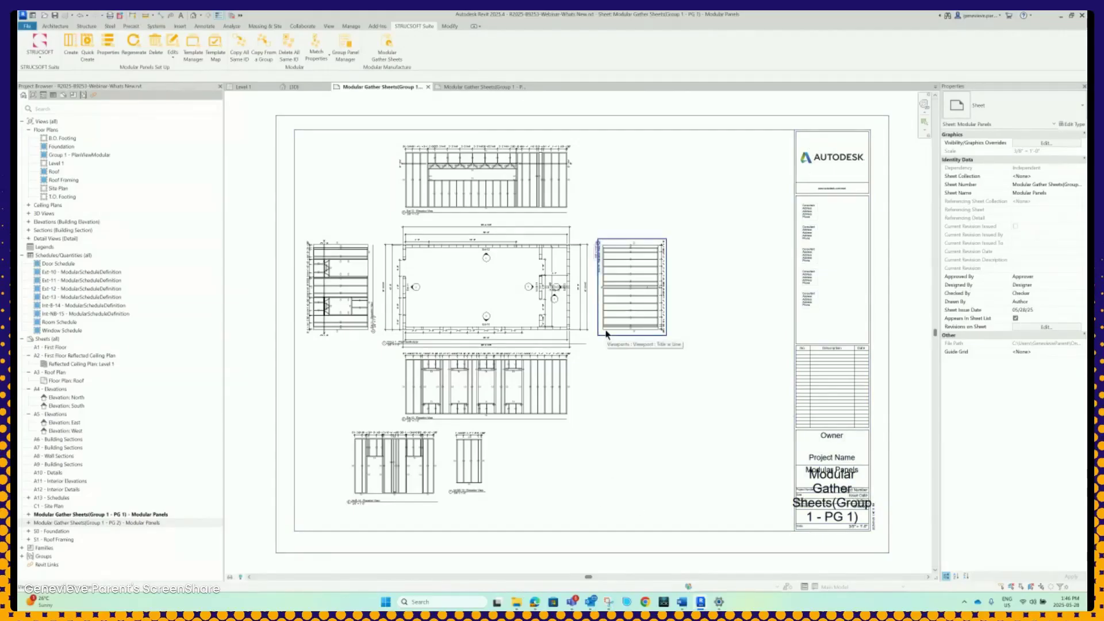
click(460, 87)
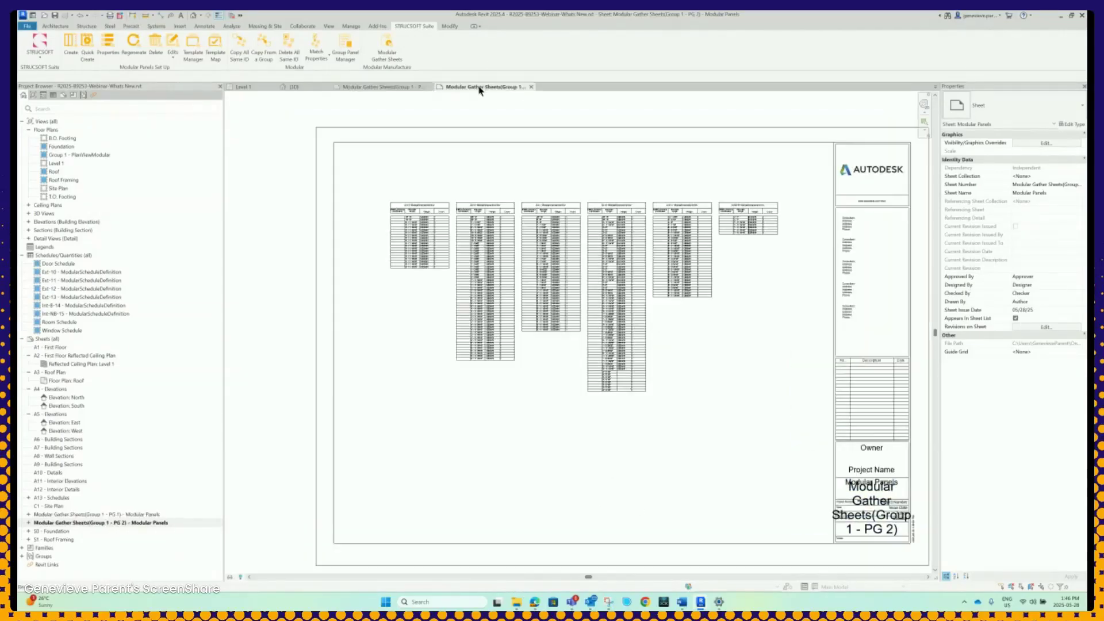
click(389, 89)
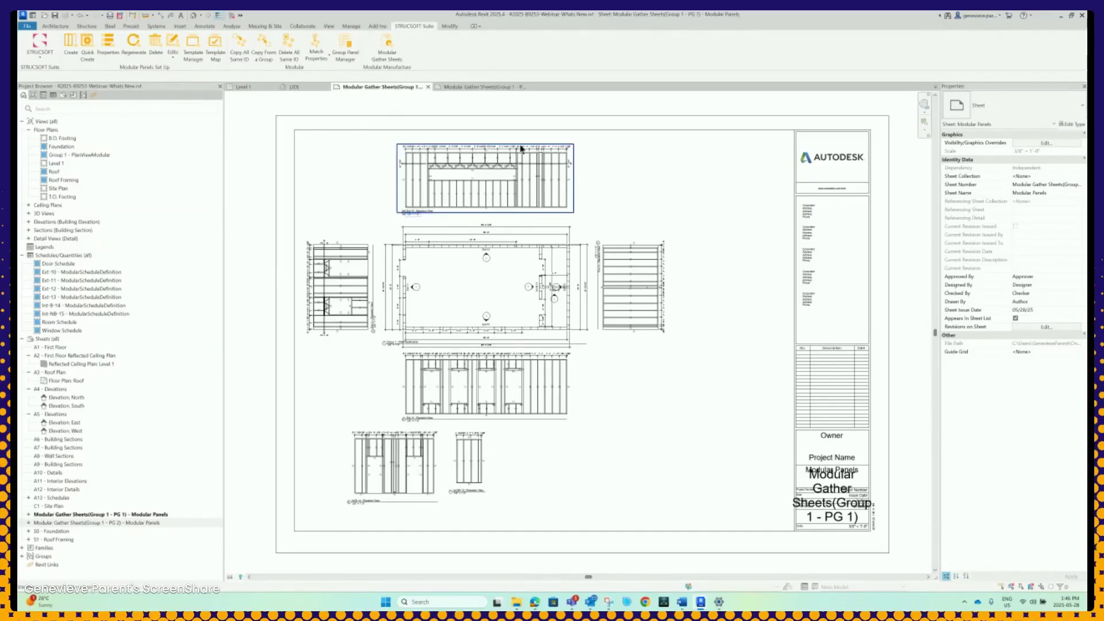
scroll(616, 381, up, 2)
middle_drag(595, 382, 615, 381)
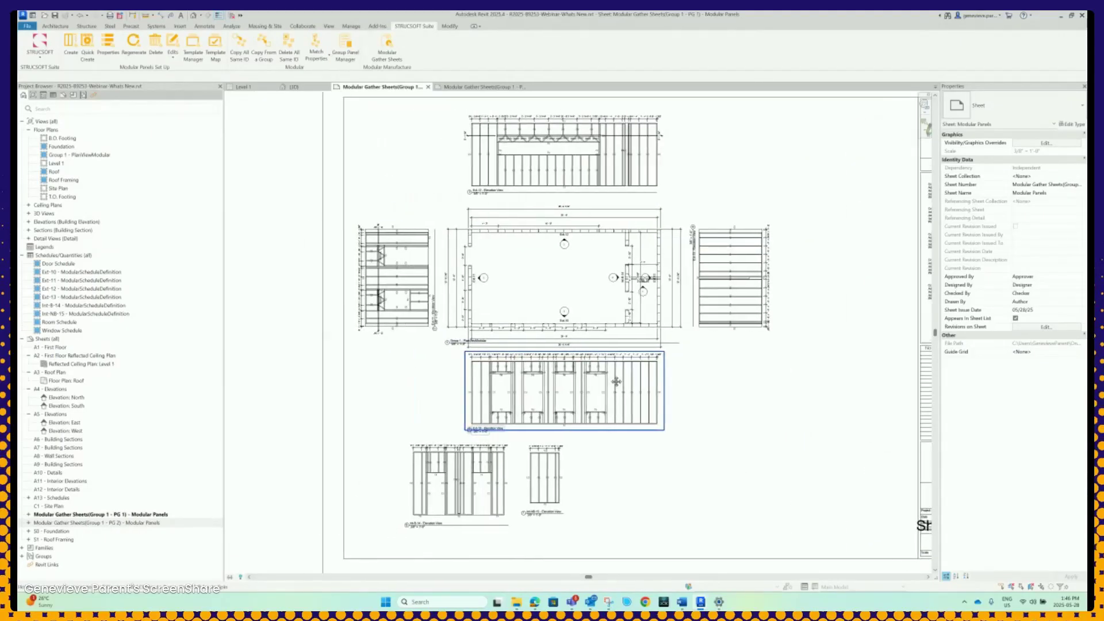
scroll(547, 337, up, 1)
scroll(586, 261, up, 3)
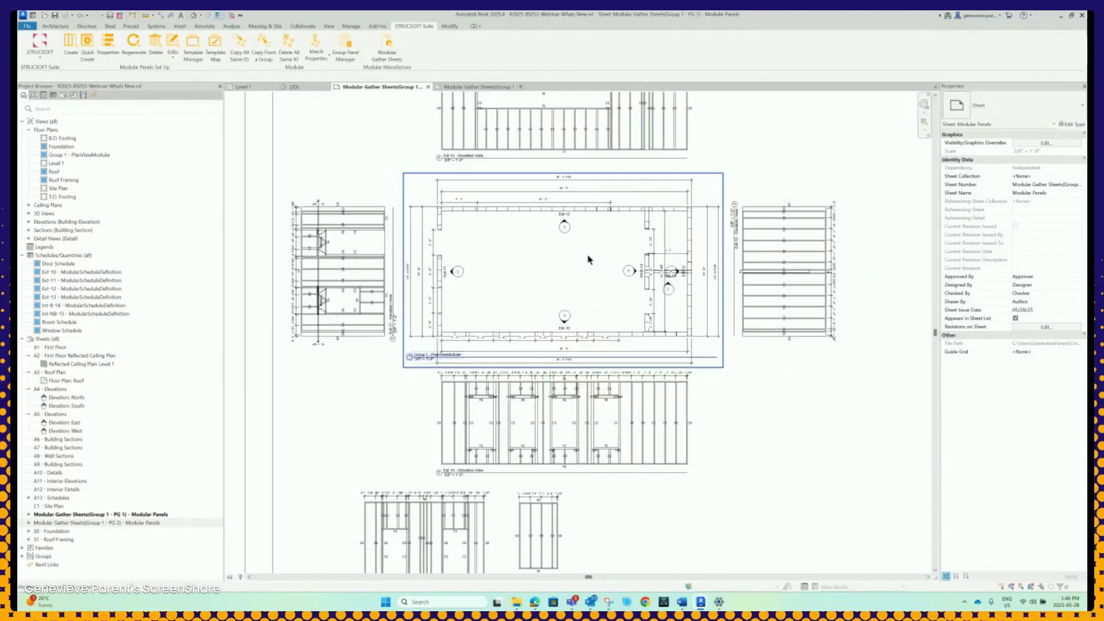
scroll(385, 311, down, 2)
scroll(384, 311, down, 4)
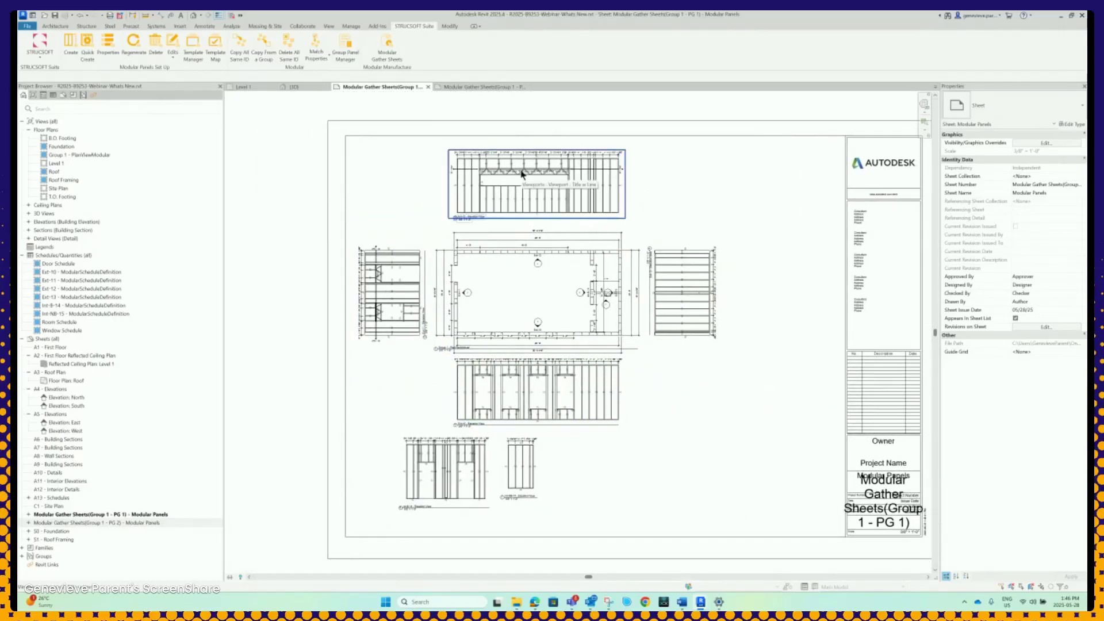
Inspect the member labels and dimensions in the Ext-12 elevation view, and return to the full PG 1 sheet layout.
scroll(503, 179, up, 3)
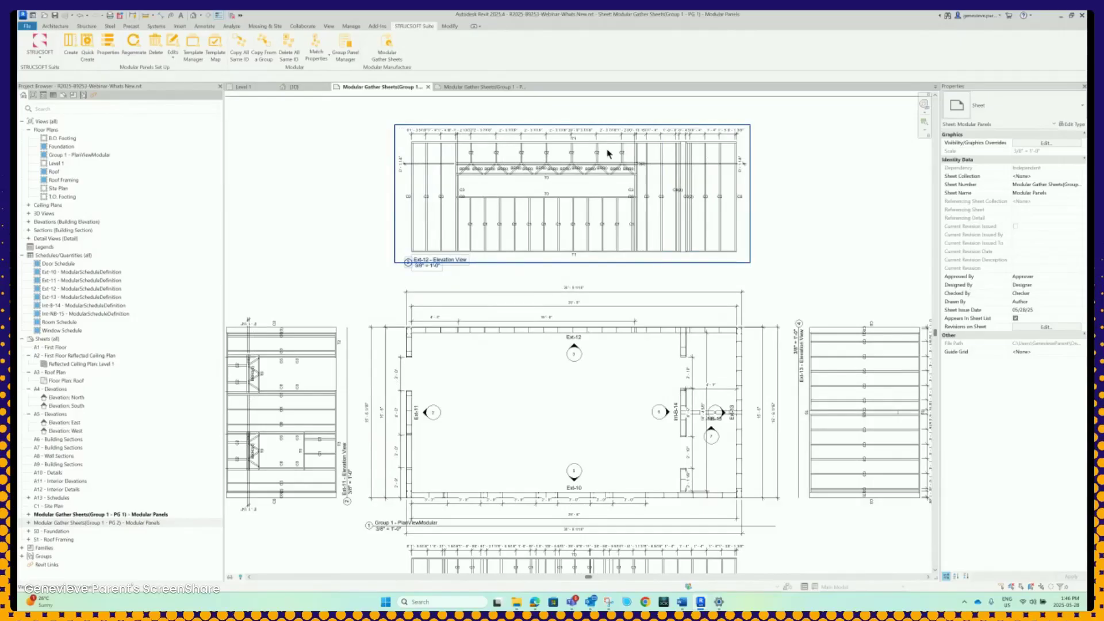
scroll(433, 115, up, 2)
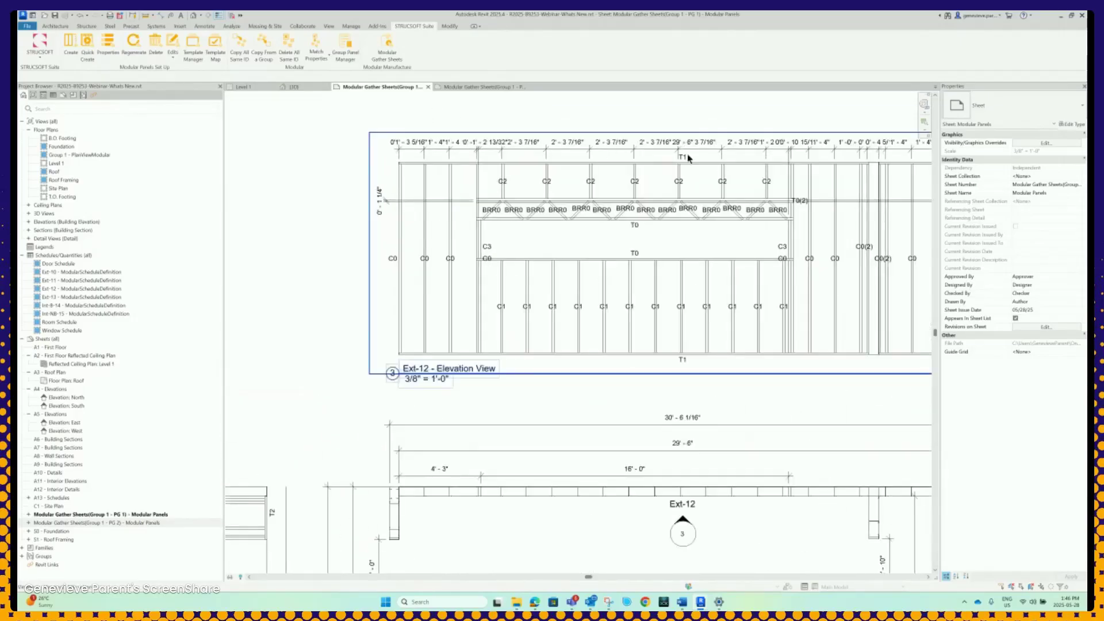
scroll(834, 157, down, 2)
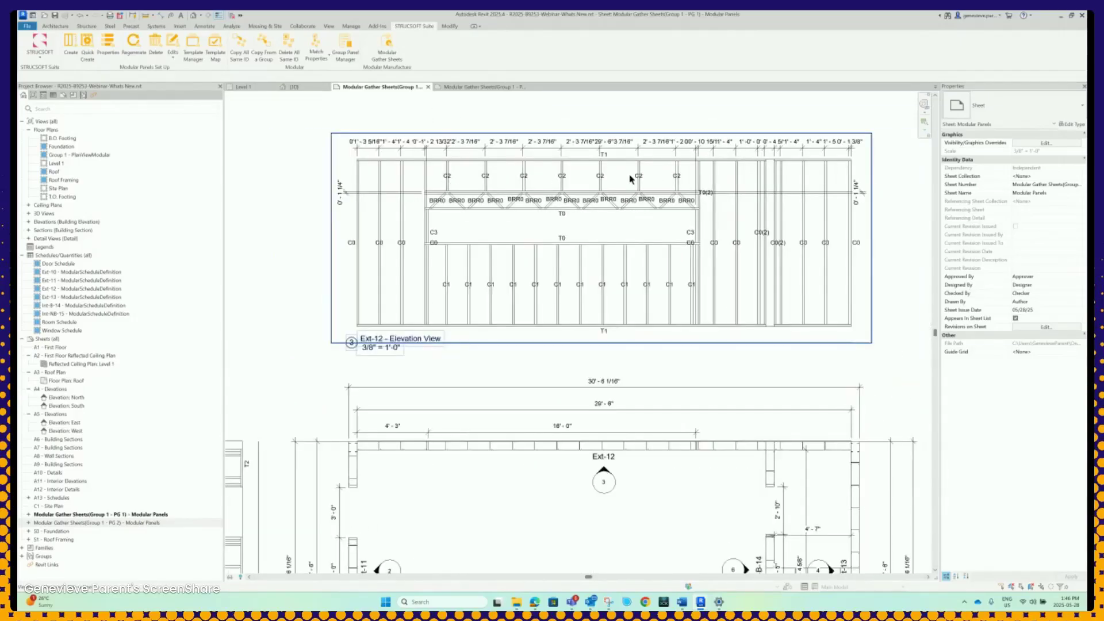
scroll(518, 313, down, 4)
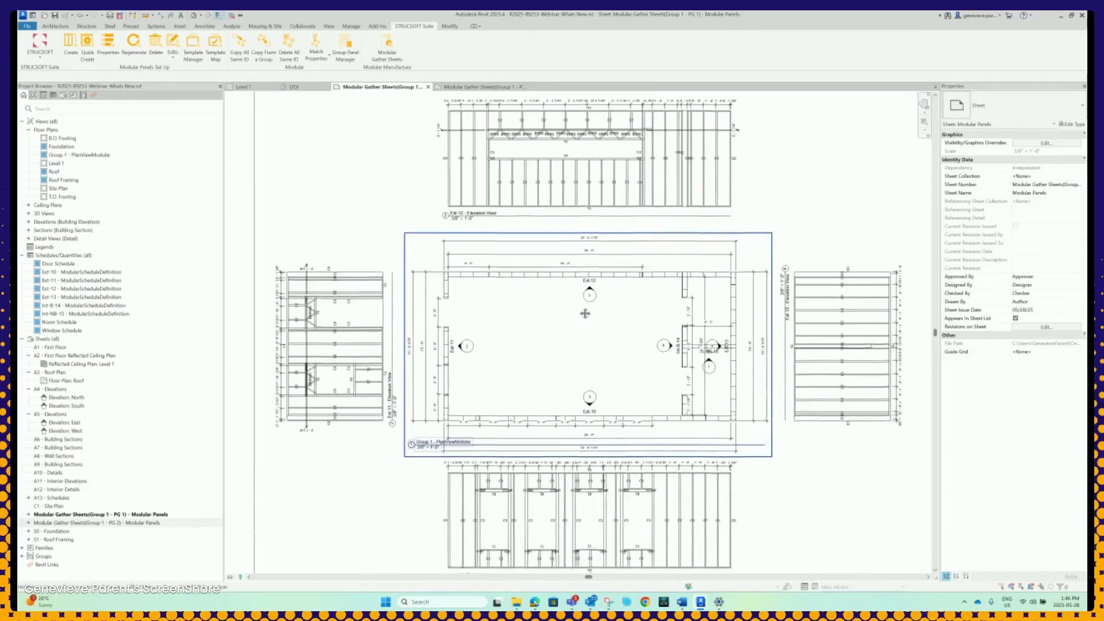
scroll(771, 480, down, 3)
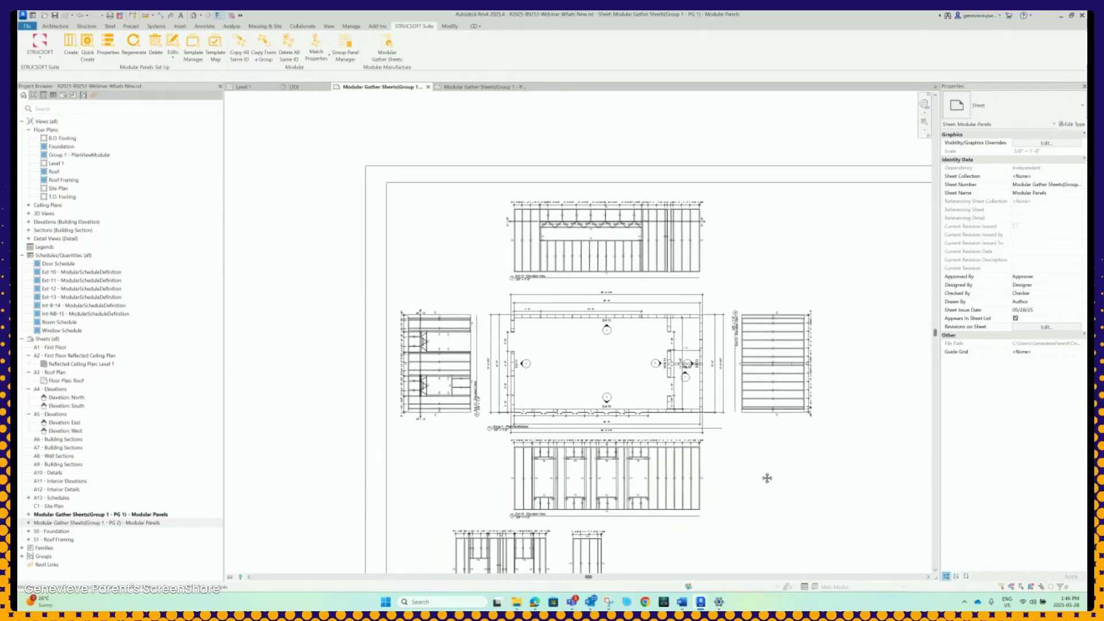
scroll(632, 455, down, 2)
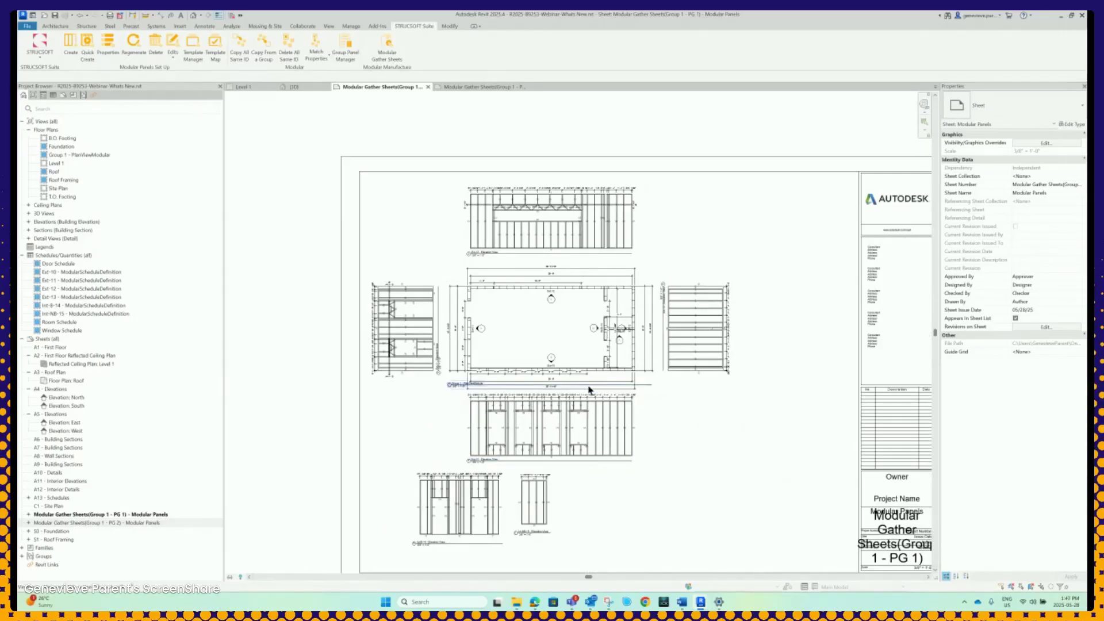
scroll(414, 311, down, 3)
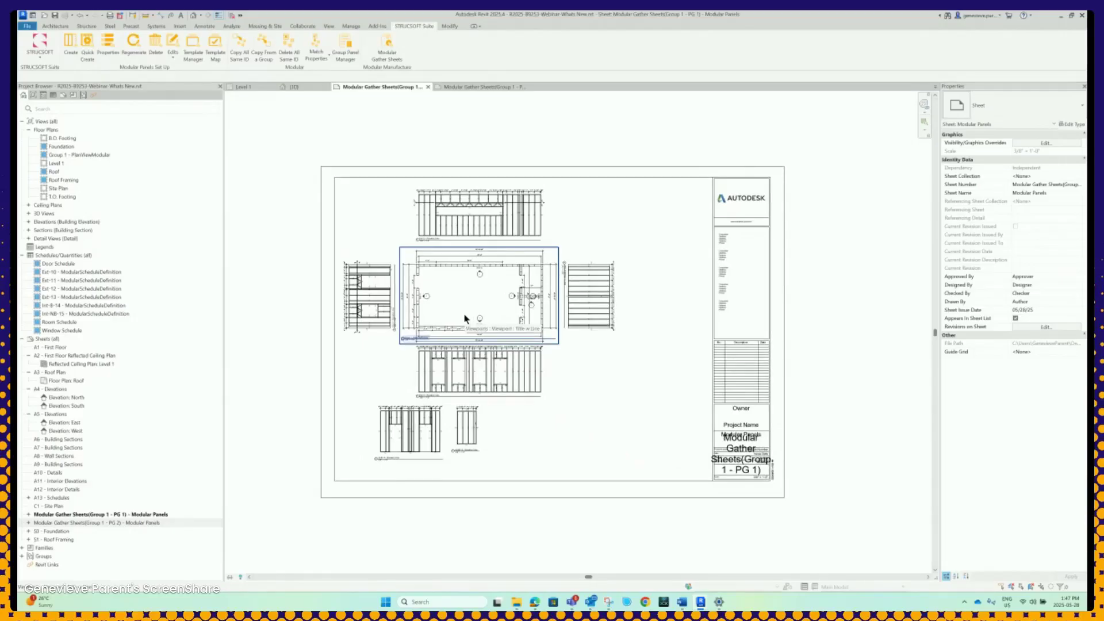
mouse_move(397, 281)
middle_down()
mouse_move(407, 275)
mouse_move(388, 281)
middle_up()
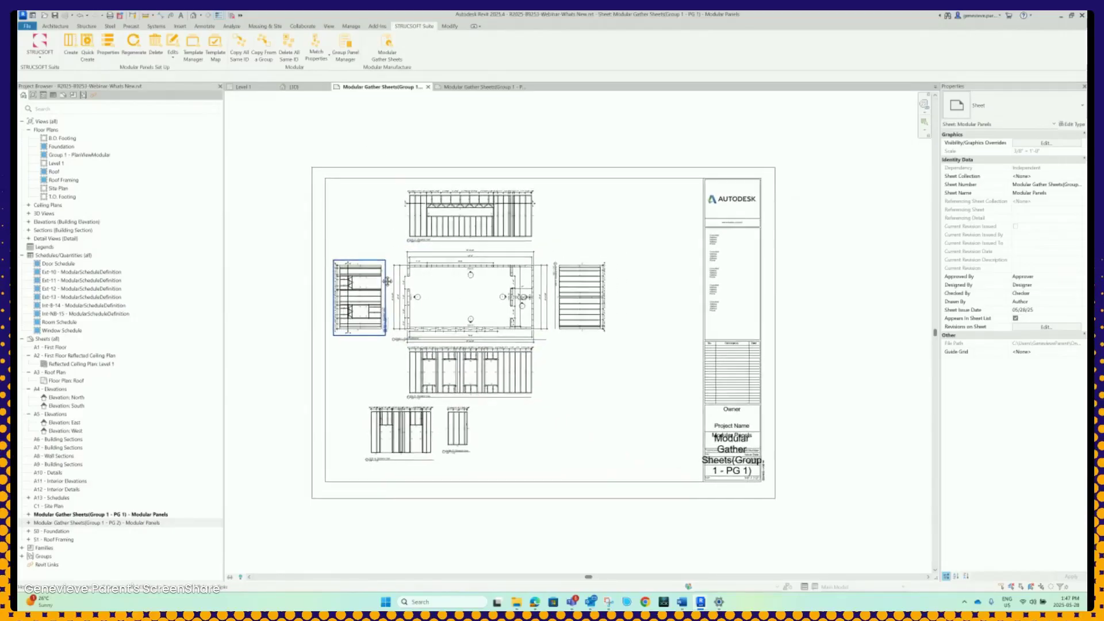
scroll(388, 281, down, 1)
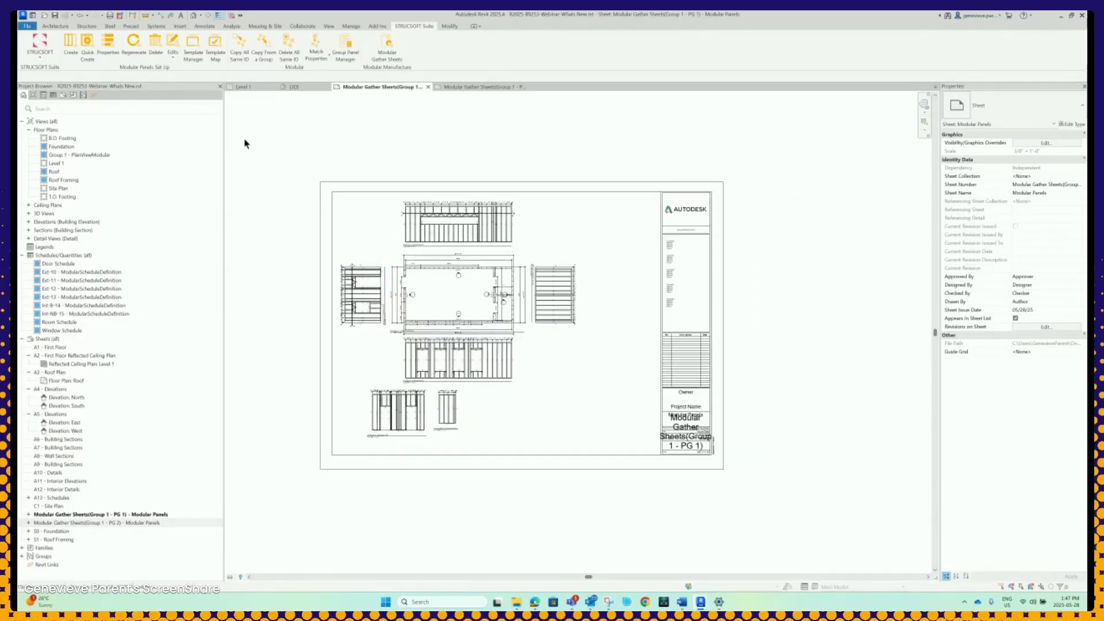
Switch to the Level 1 floor plan, dismiss the e-mail notification and view the module groups.
click(260, 92)
scroll(414, 235, down, 3)
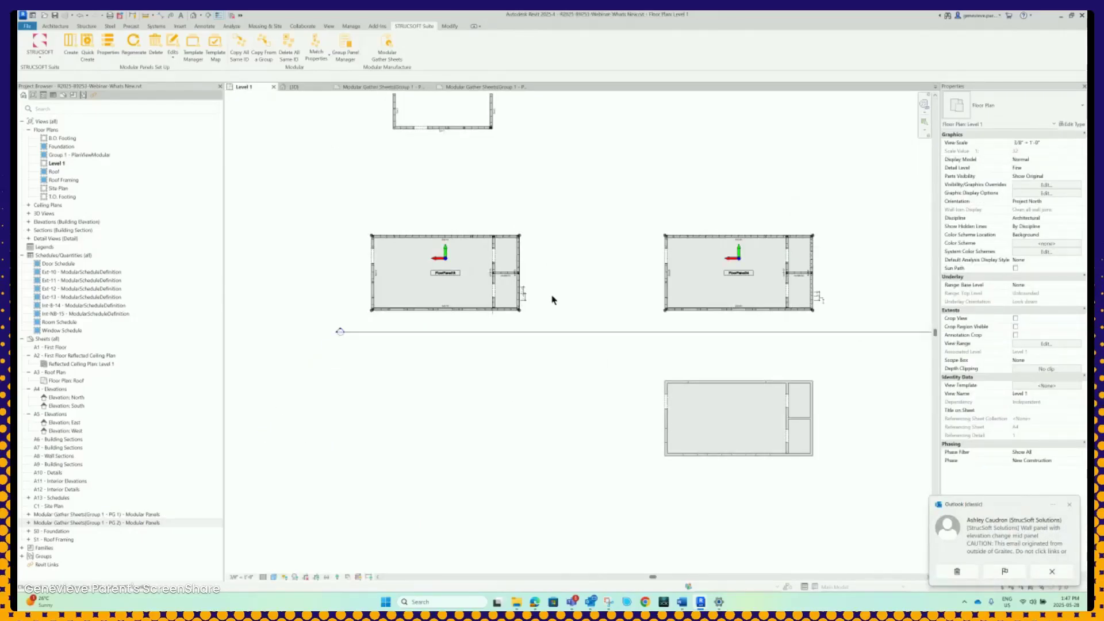
click(1068, 506)
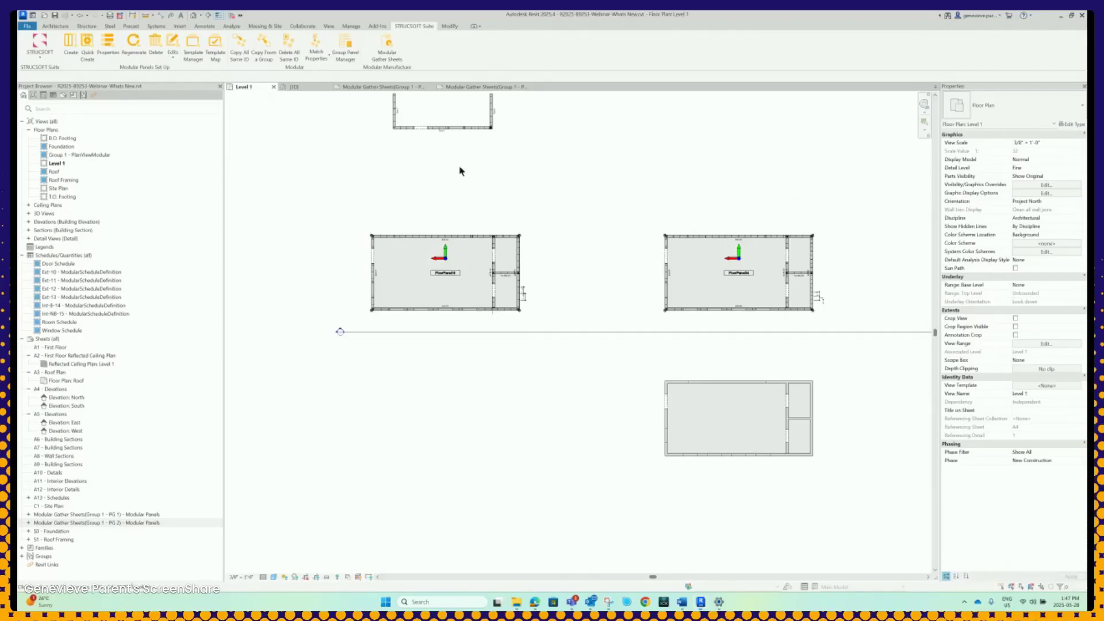
middle_drag(319, 355, 329, 417)
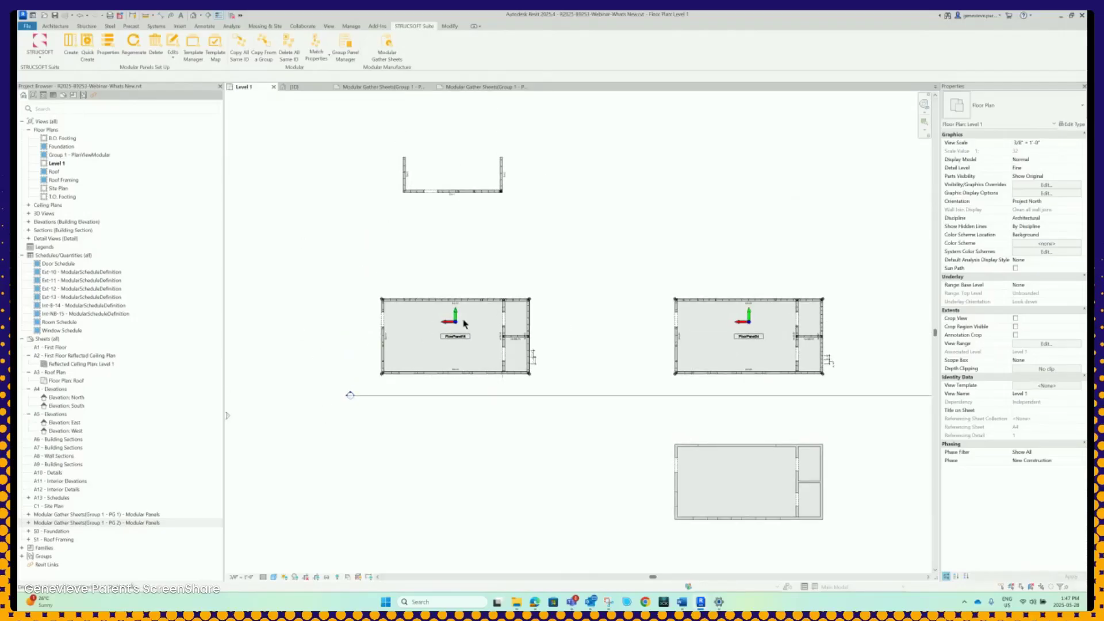
scroll(560, 322, up, 2)
middle_drag(548, 305, 525, 286)
scroll(523, 285, down, 1)
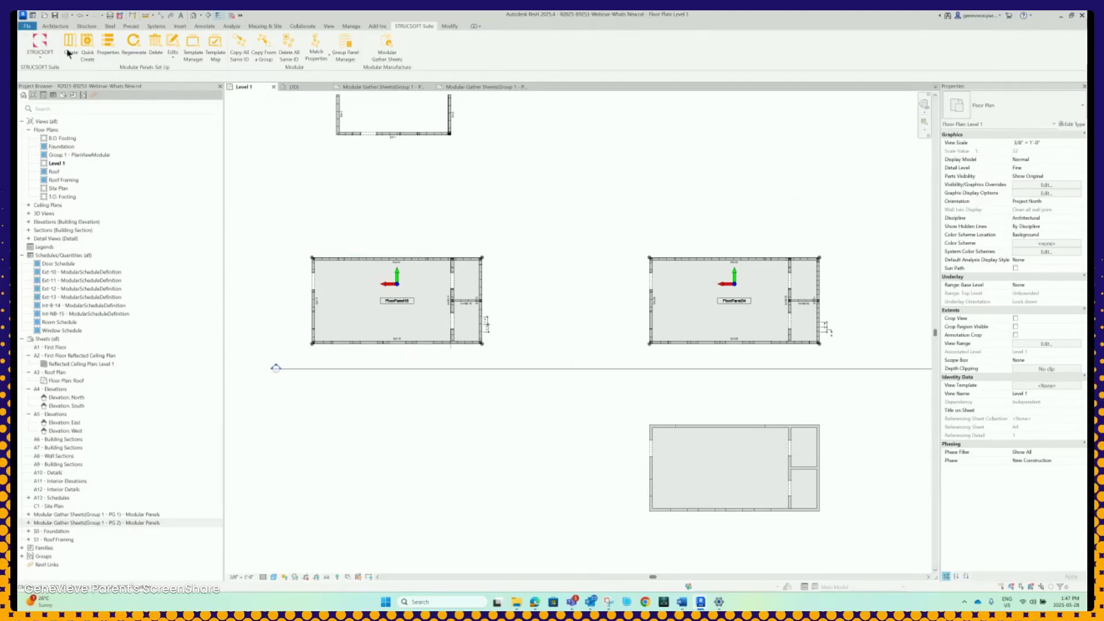
Narrow the project browser to give the Level 1 floor plan more room.
click(379, 43)
drag(224, 188, 164, 193)
scroll(322, 207, down, 1)
middle_drag(337, 201, 399, 232)
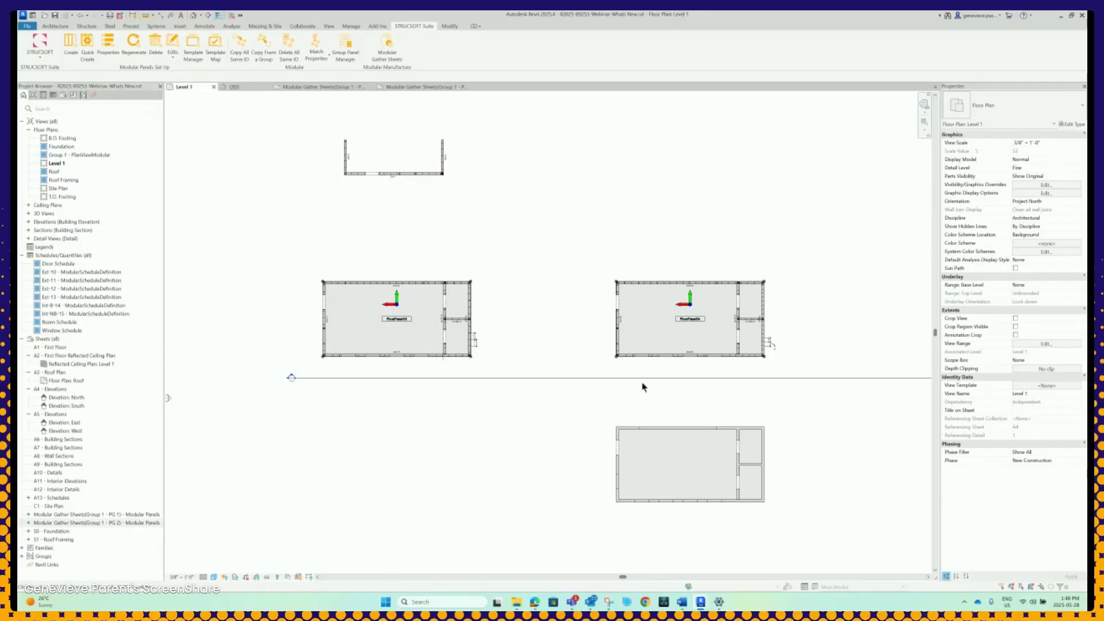
Select the Group 1 module above the unframed module on Level 1 to inspect its extents, and clear the selection.
click(633, 284)
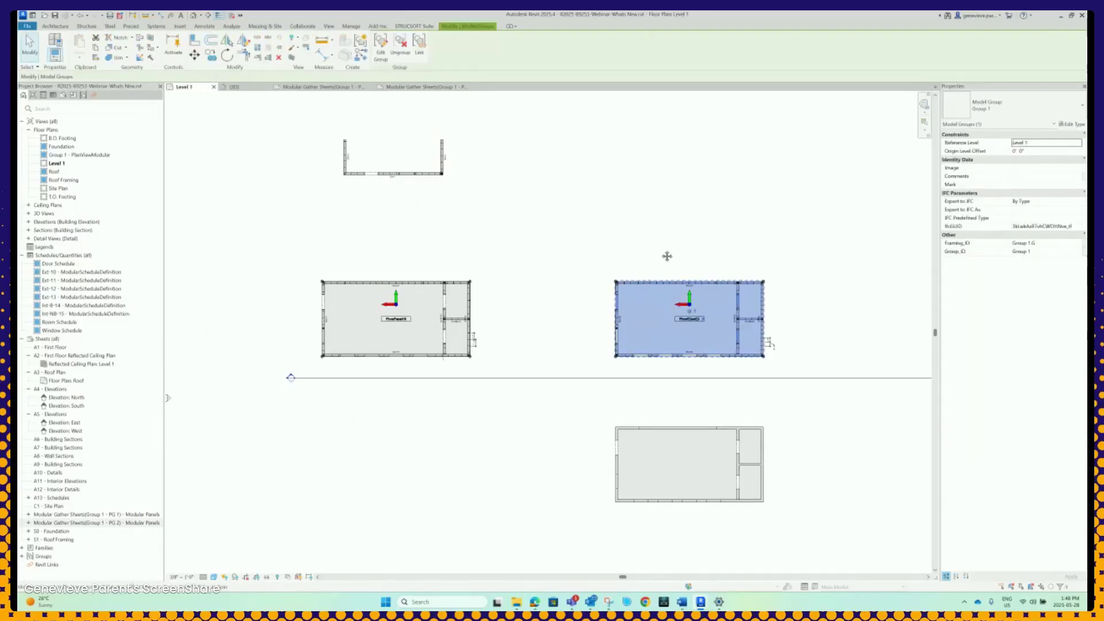
middle_drag(665, 253, 640, 254)
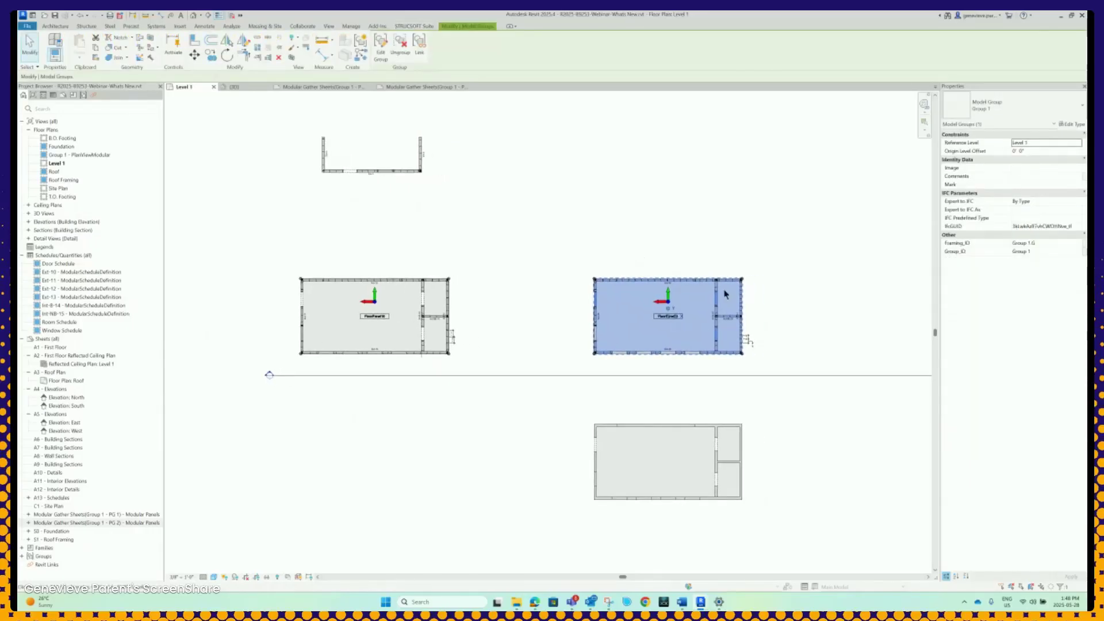
scroll(716, 338, up, 2)
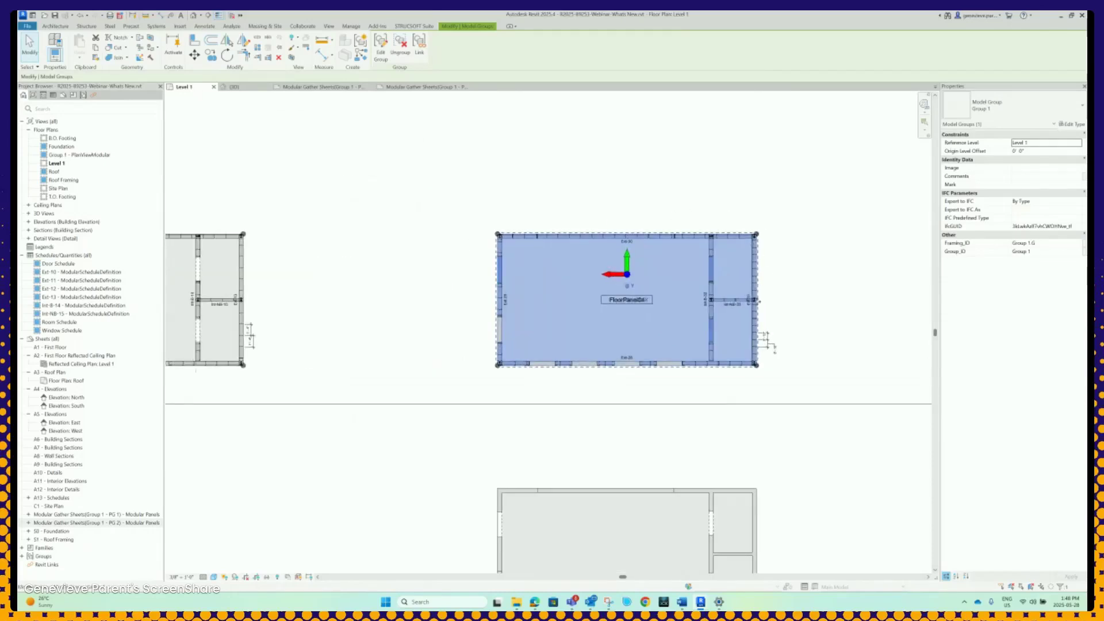
scroll(759, 374, down, 2)
scroll(759, 371, down, 1)
click(573, 240)
scroll(580, 290, up, 1)
middle_drag(581, 291, 478, 282)
scroll(478, 282, down, 1)
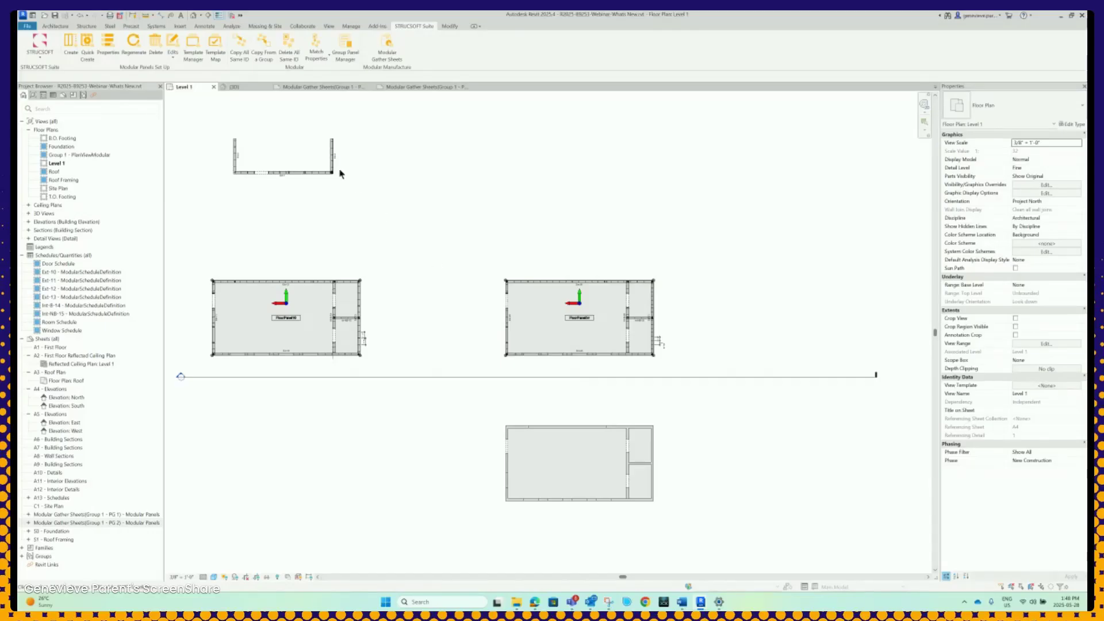
Open the 3D view and look over the framed modules, the separate wall panels and the unframed module.
click(241, 87)
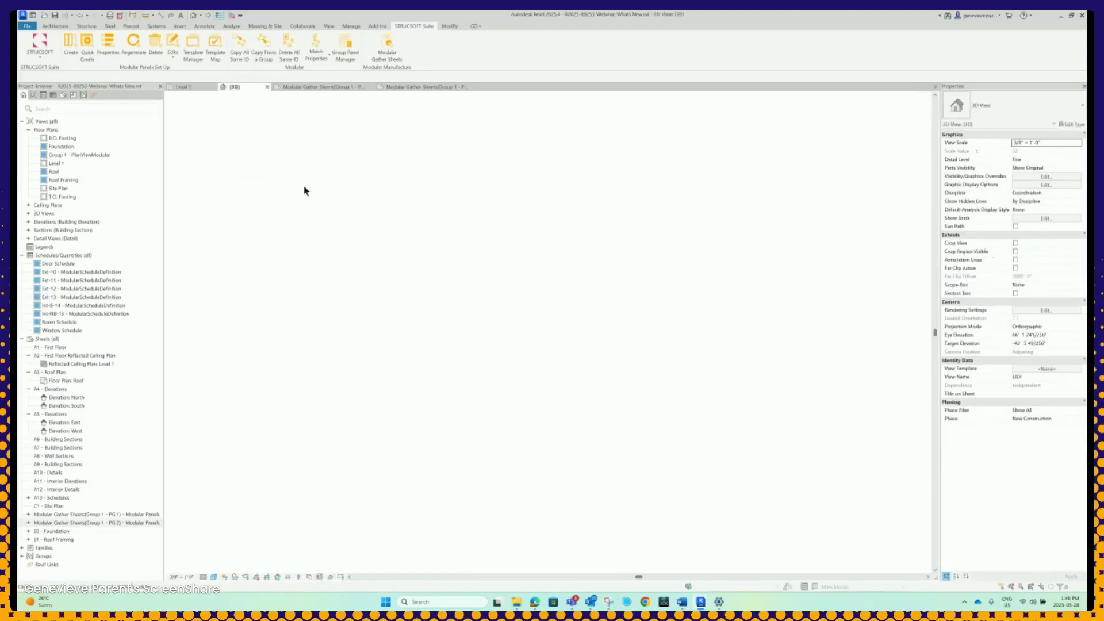
scroll(481, 311, down, 3)
middle_drag(463, 247, 544, 271)
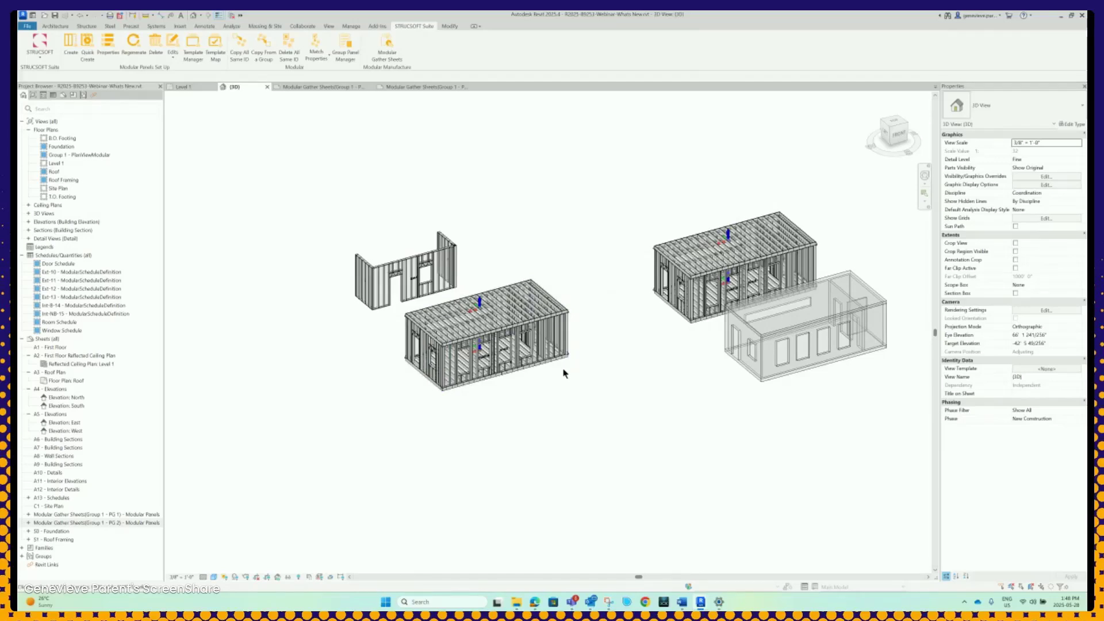
scroll(505, 371, up, 2)
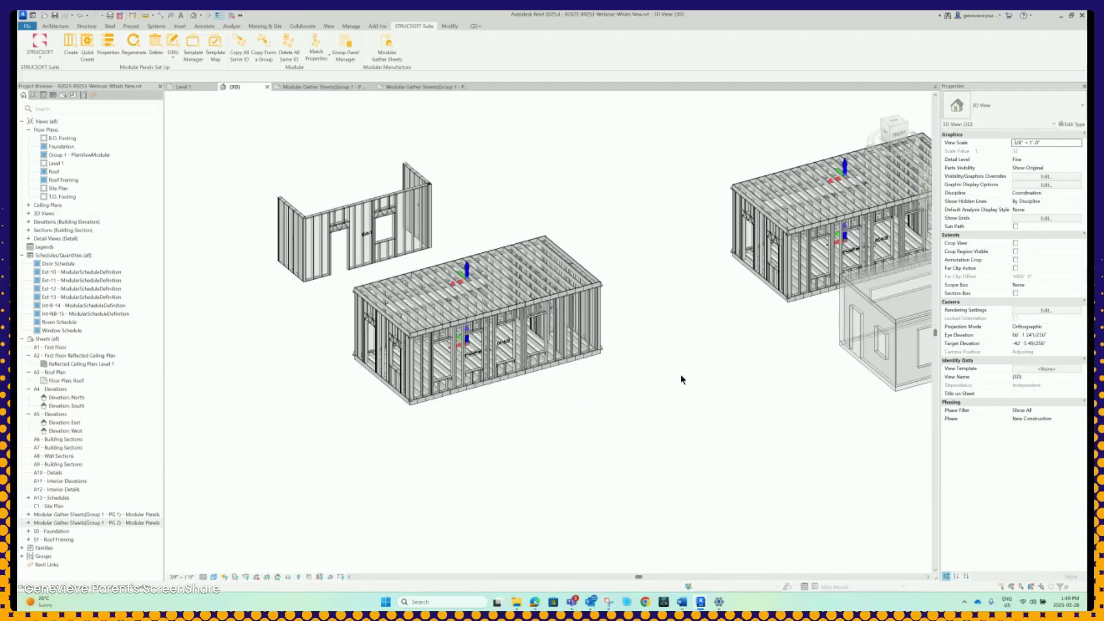
middle_drag(623, 296, 530, 341)
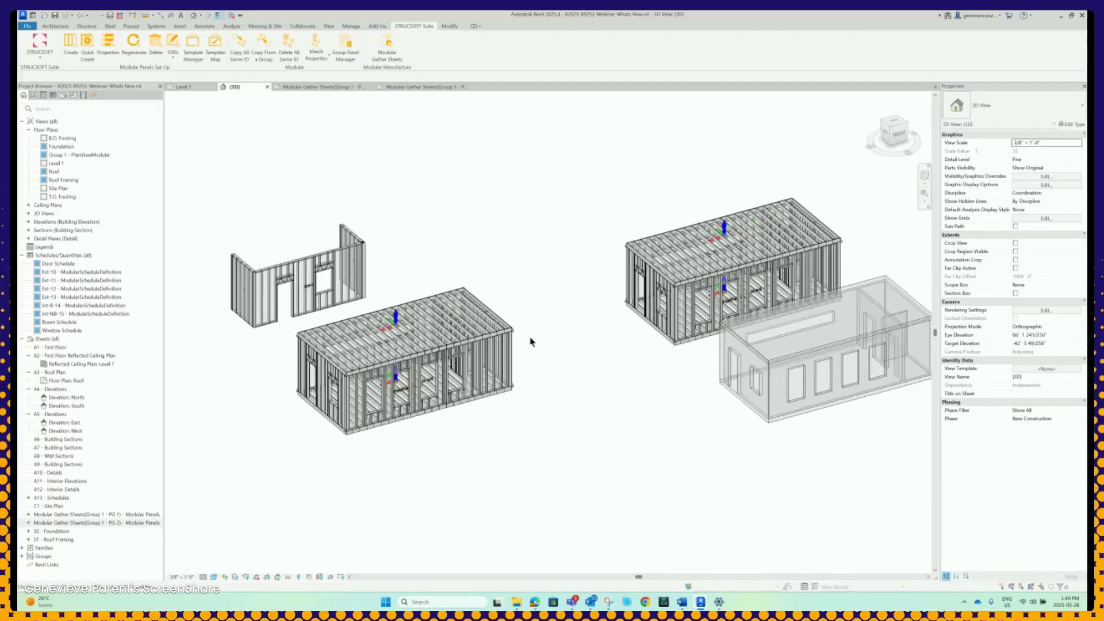